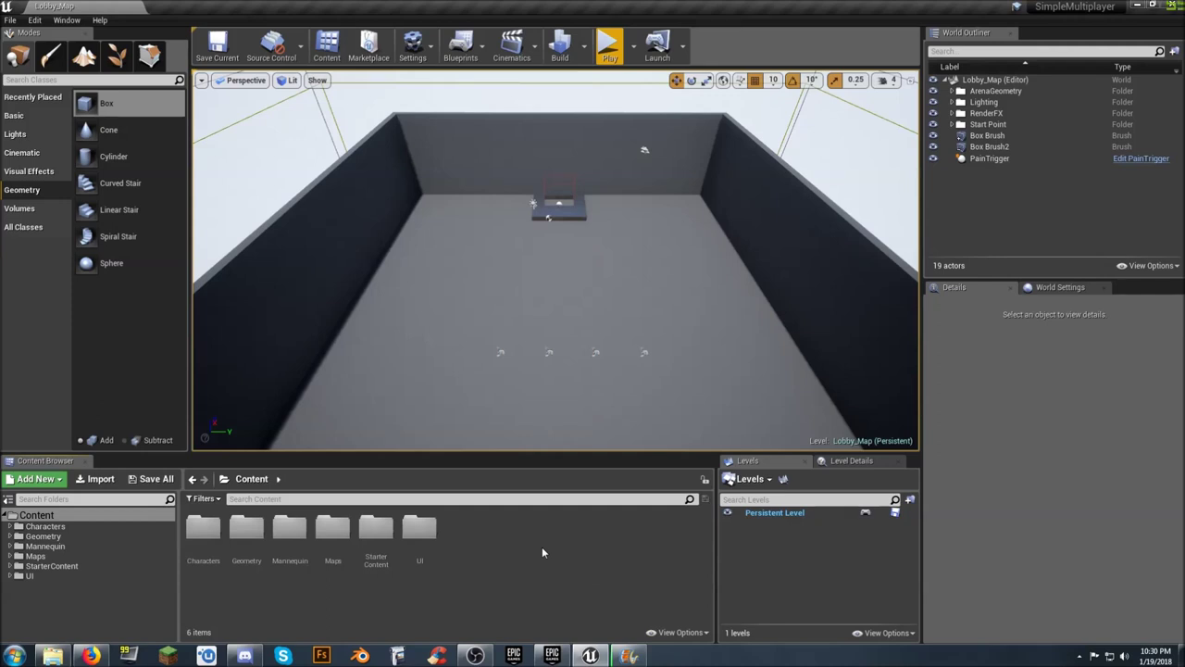
Open MainMenuMap from Maps, launch it as a Standalone Game, and start a single-player game.
left_click(35, 555)
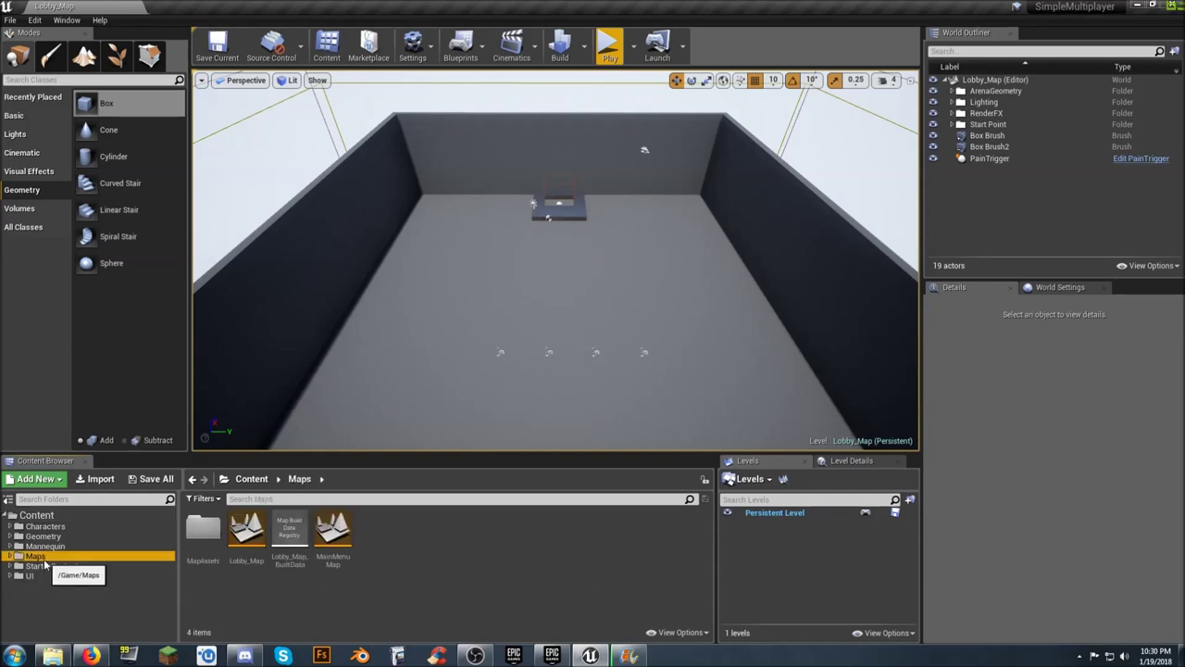
double_click(331, 530)
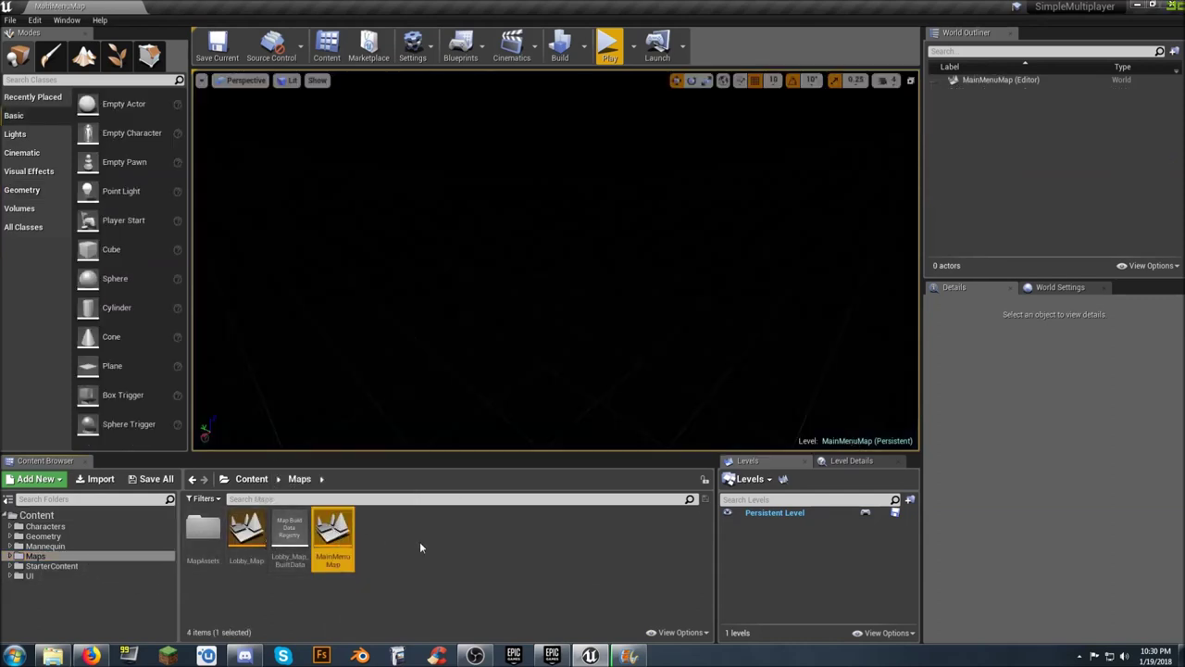
left_click(635, 48)
left_click(683, 136)
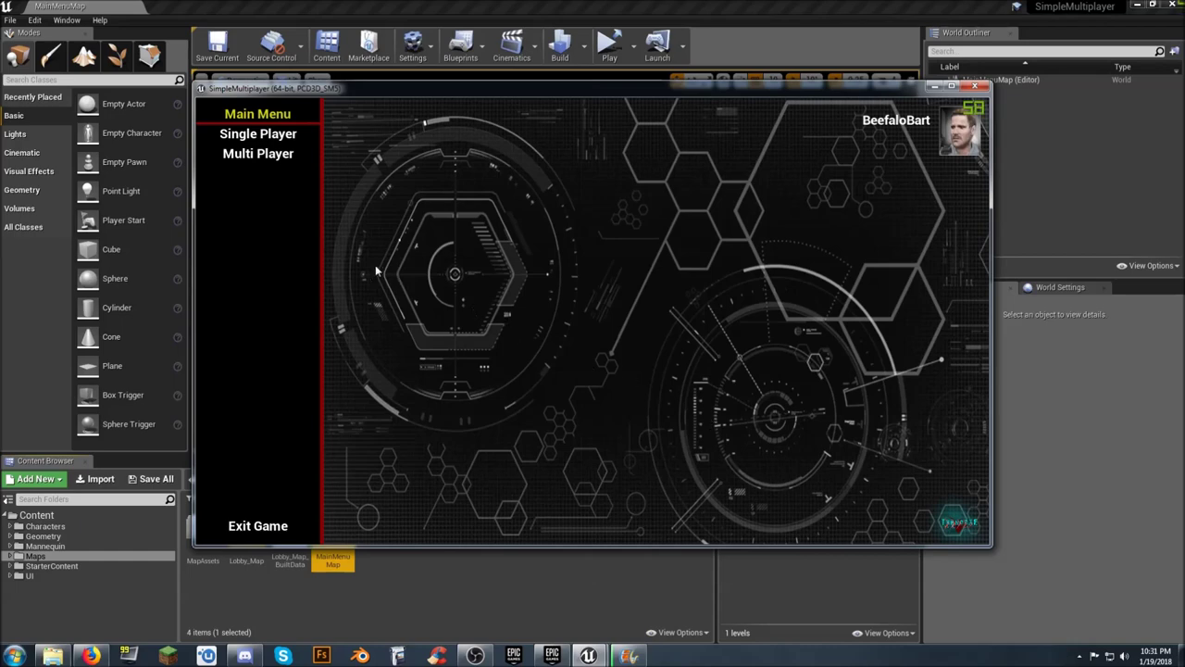
left_click(274, 158)
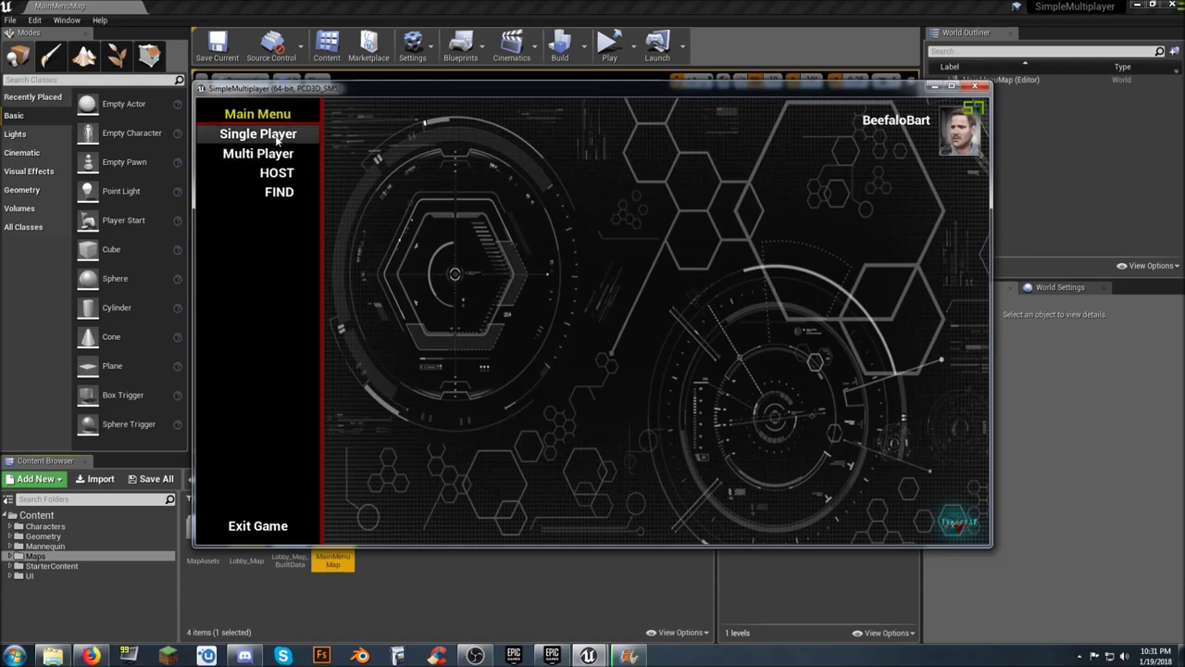
left_click(276, 139)
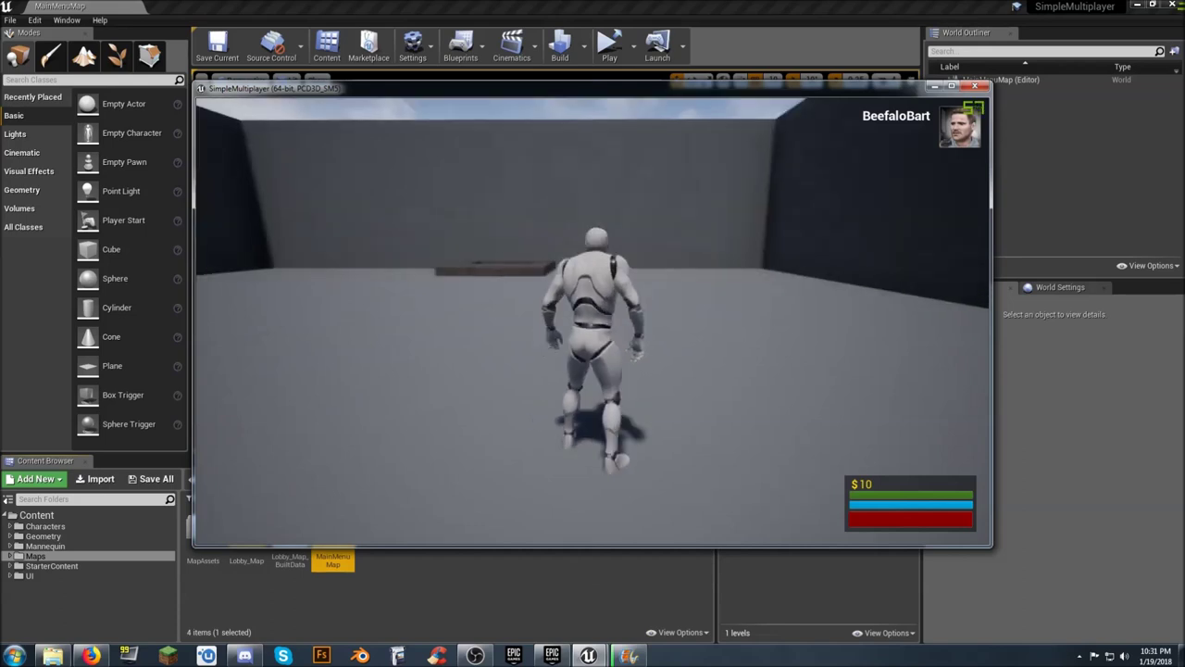
Run the character forward through the arena, then pause and show the character colour choices.
key("w")
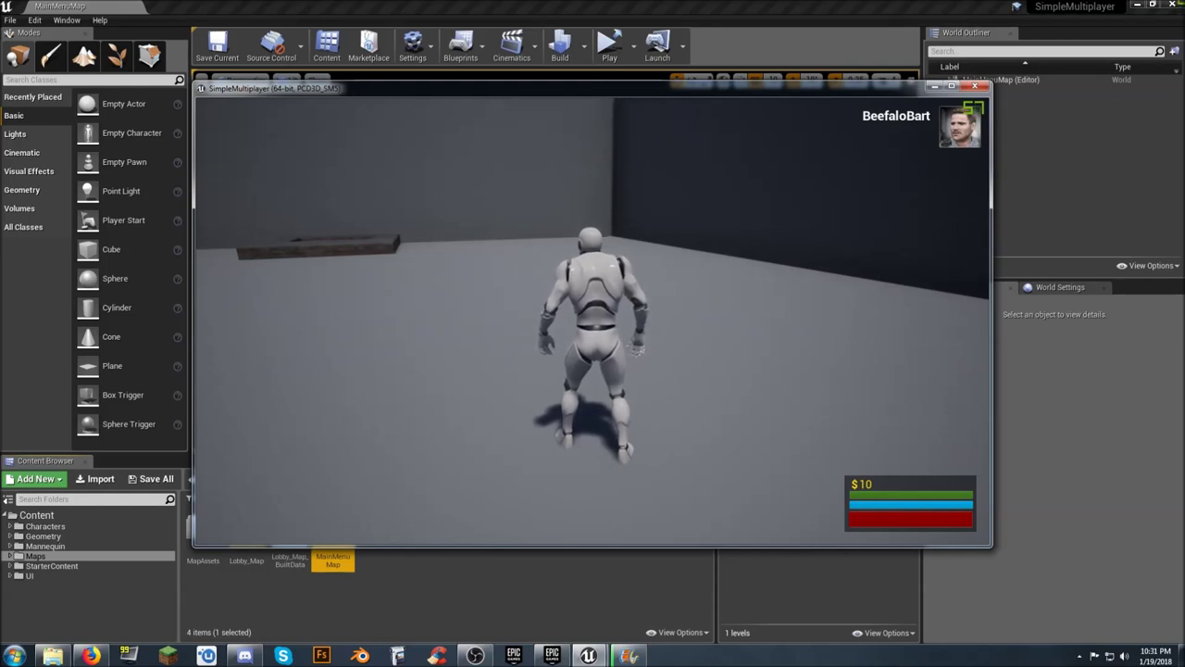
key("w")
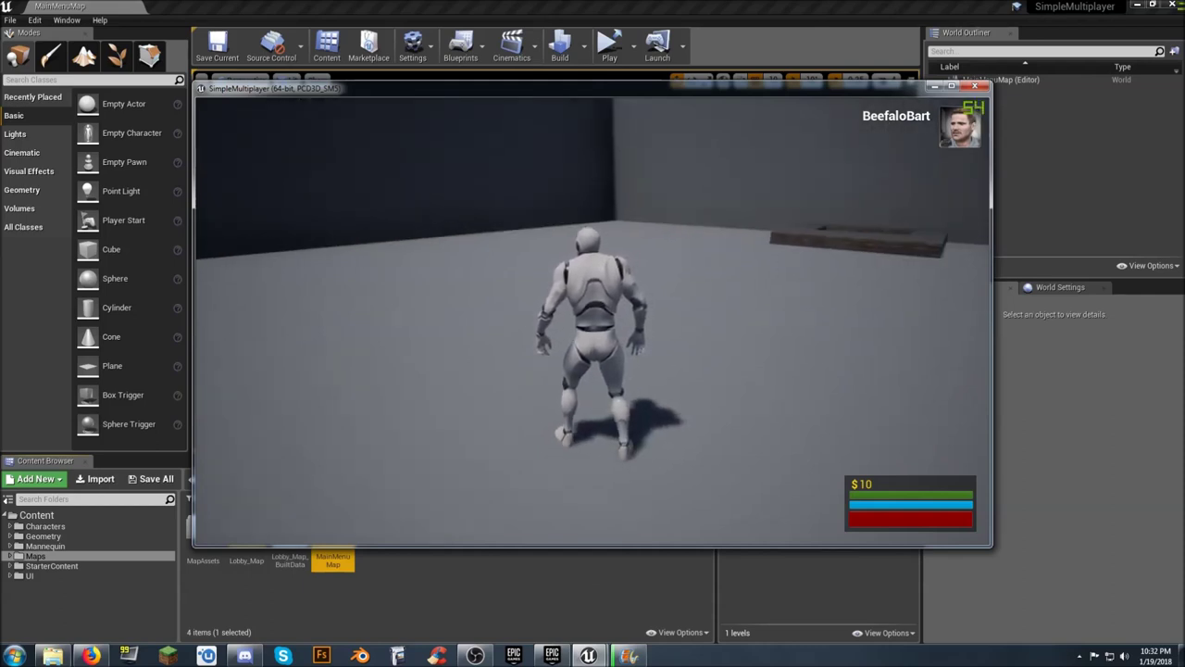
key("w")
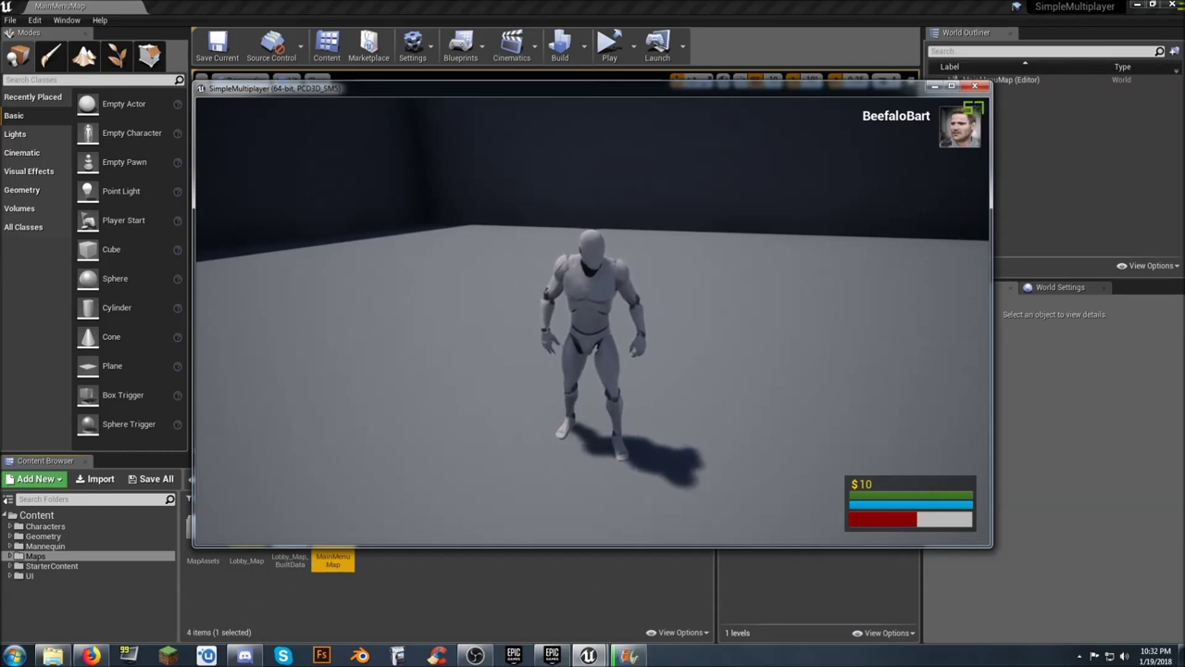
key("m")
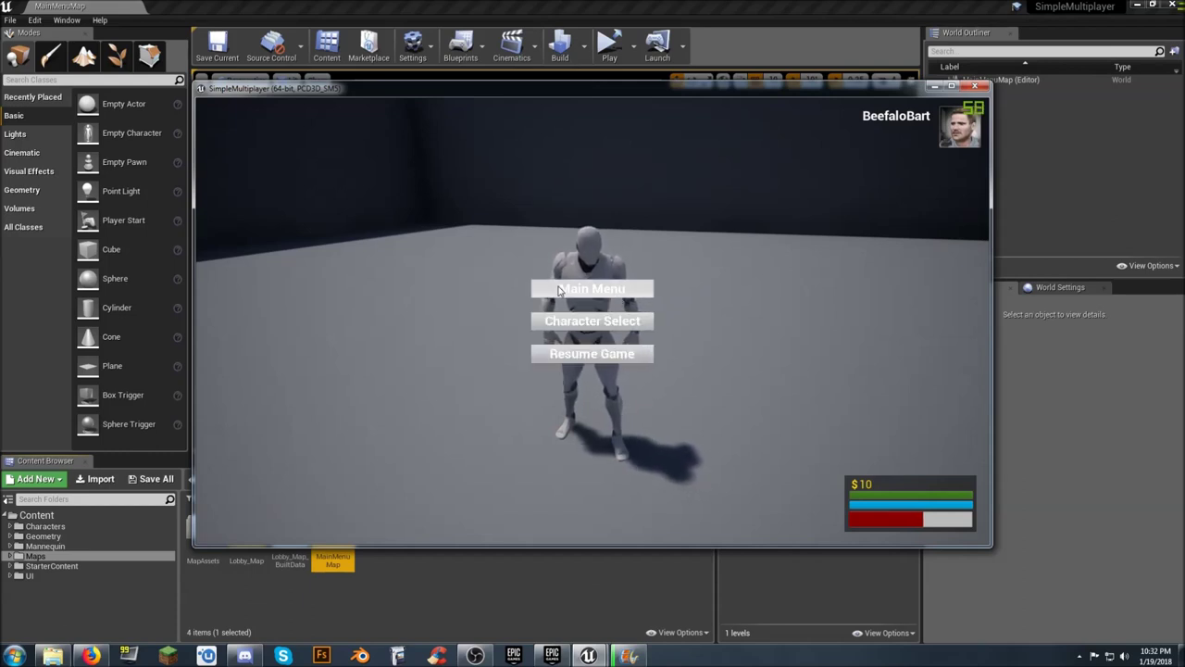
left_click(637, 321)
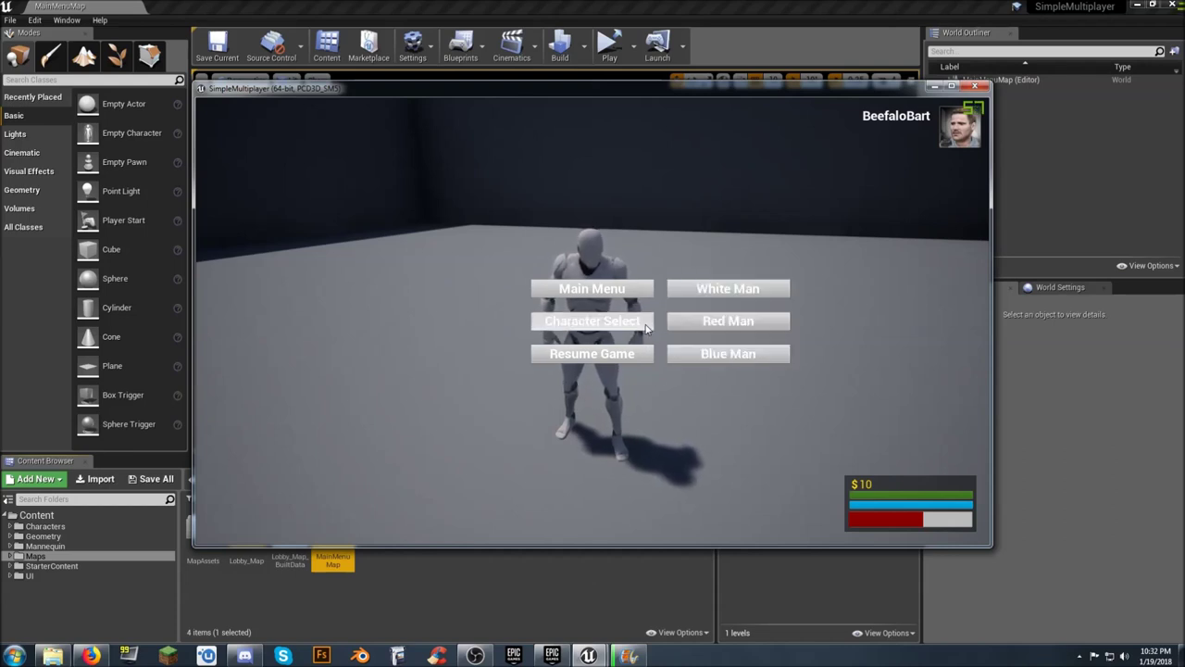
Switch the character to Red Man, Blue Man, then Red Man, resume, run, and pause.
left_click(754, 324)
left_click(755, 355)
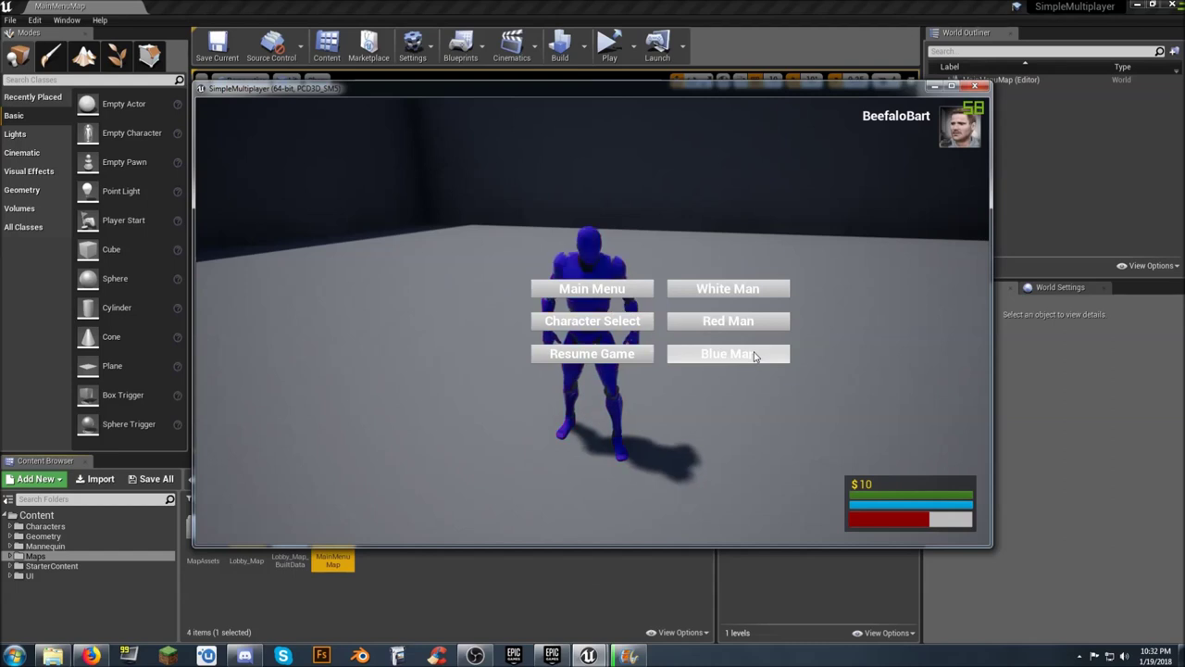
left_click(768, 322)
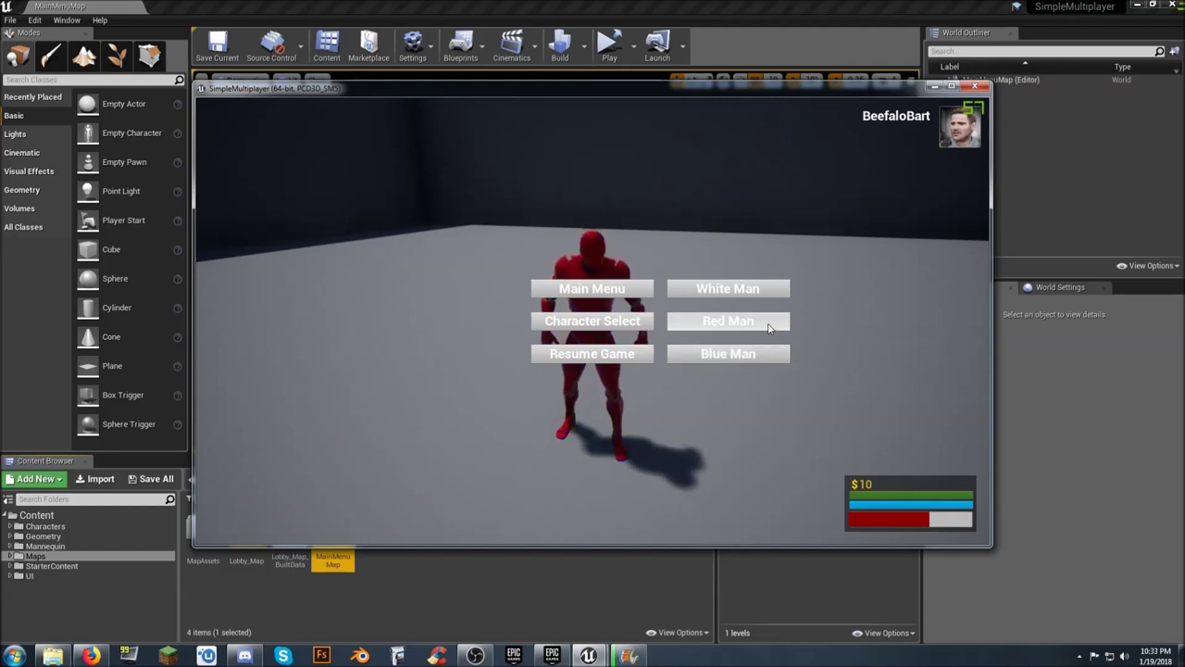
left_click(592, 353)
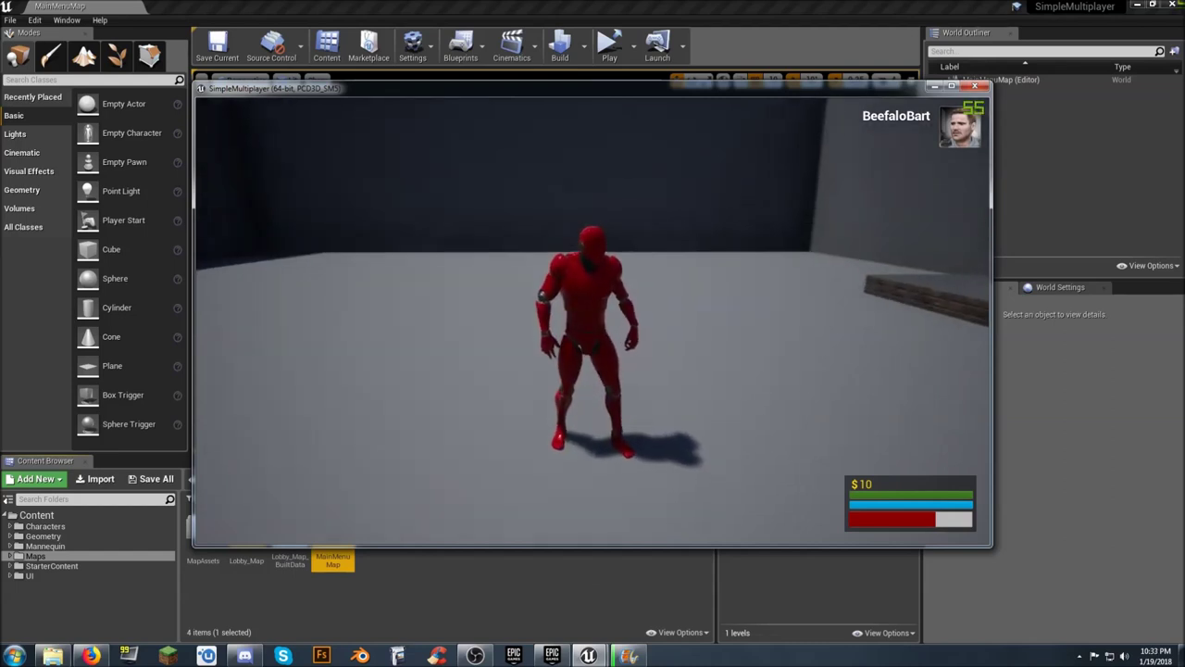
key("w")
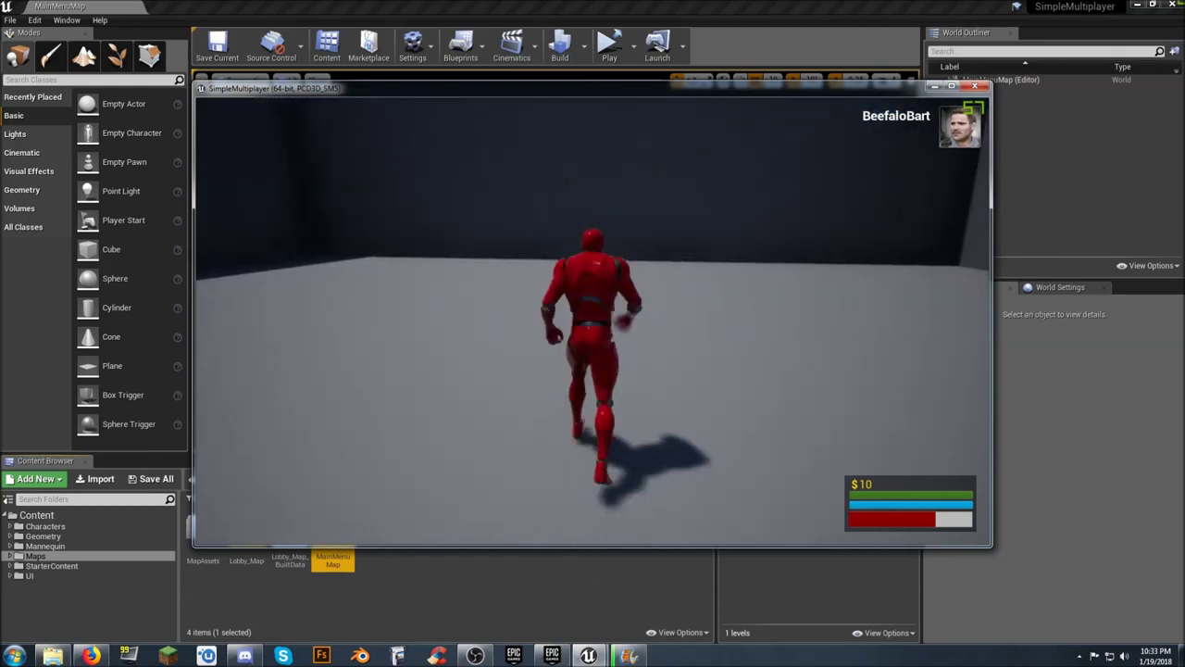
key("m")
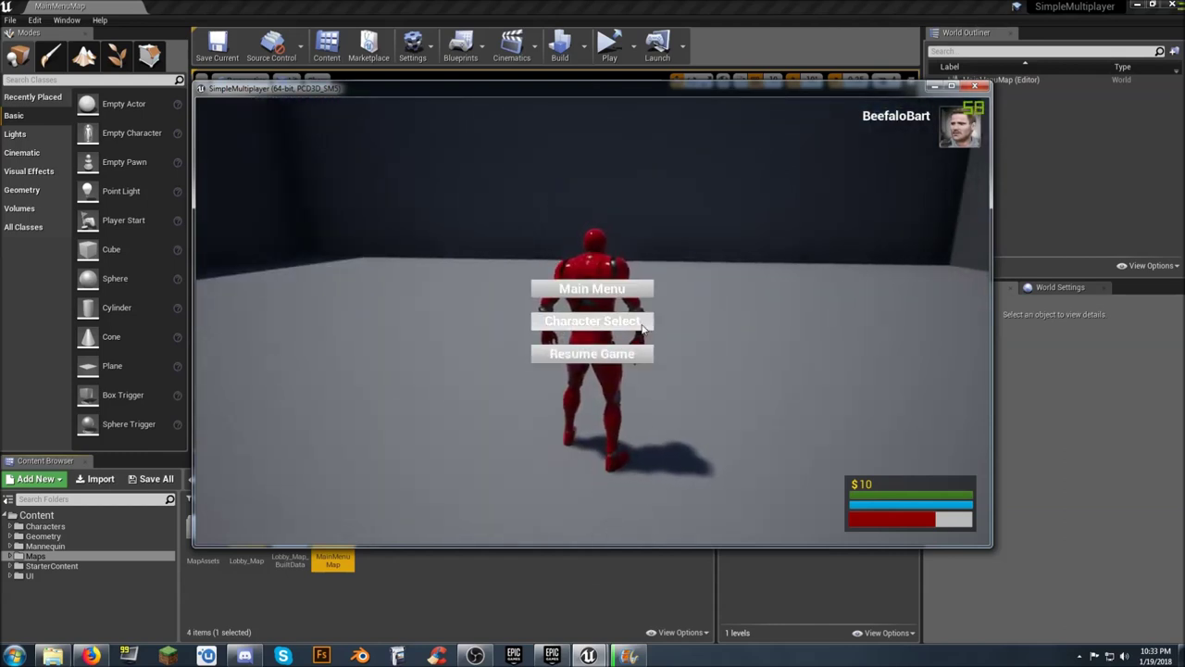
Reopen Character Select, switch the character to Blue Man, and resume the game.
left_click(645, 330)
left_click(644, 329)
double_click(644, 329)
left_click(645, 329)
left_click(748, 358)
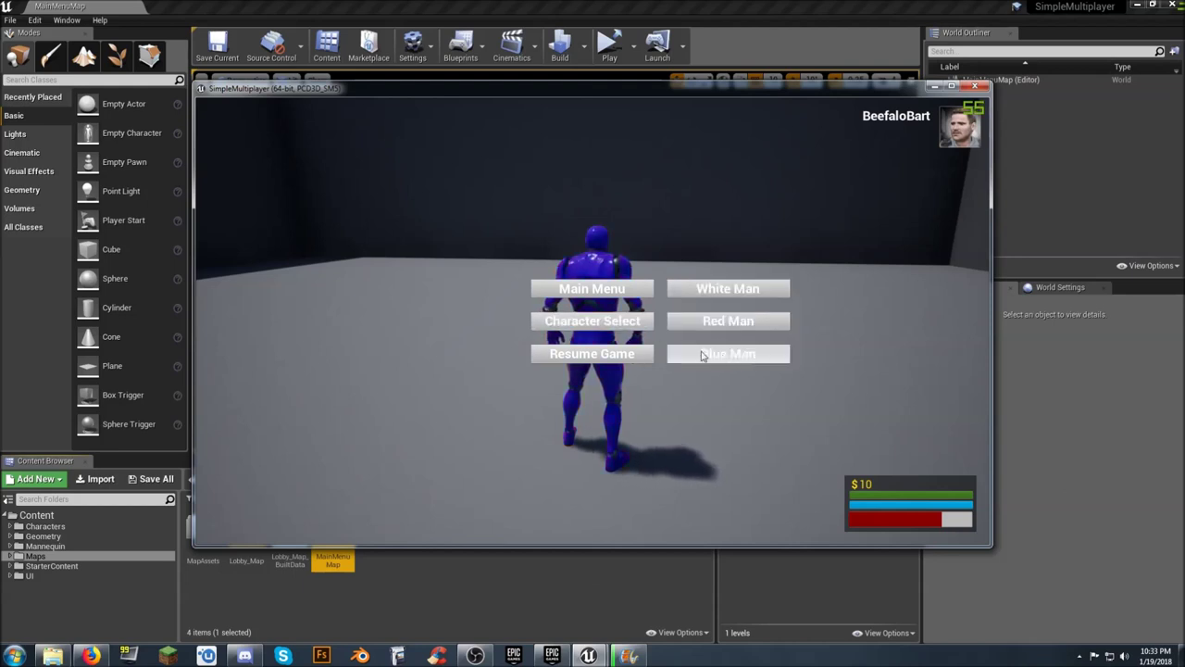
left_click(636, 357)
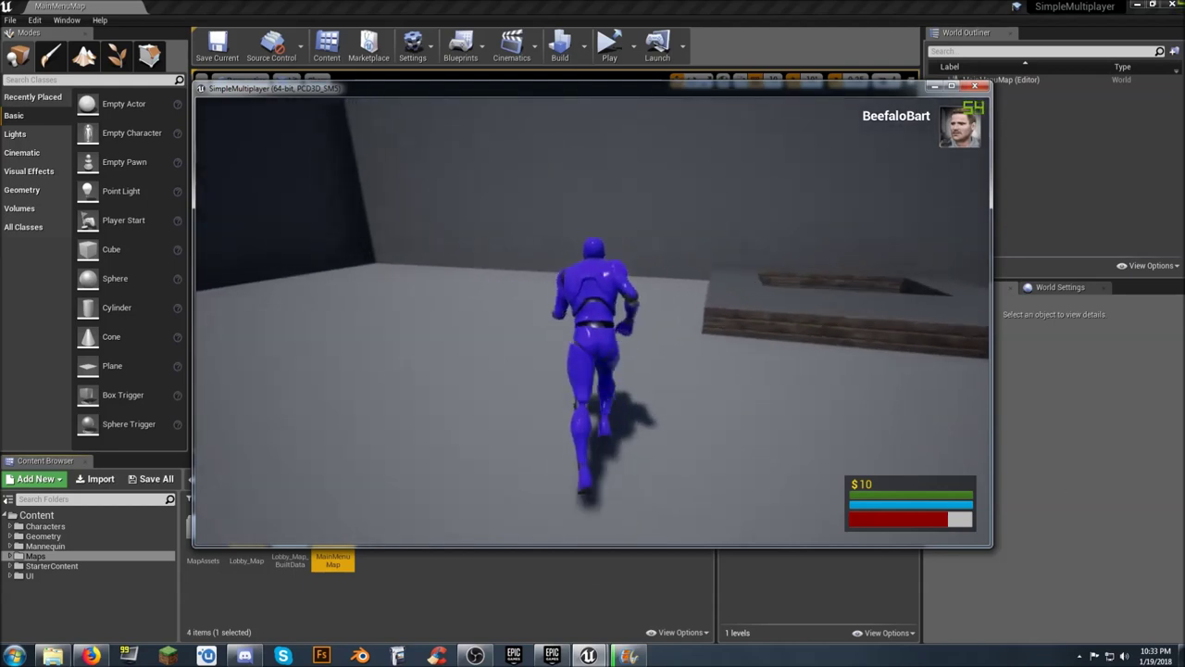
Run the blue character around, then pause and return to the main menu.
key("a")
key("w")
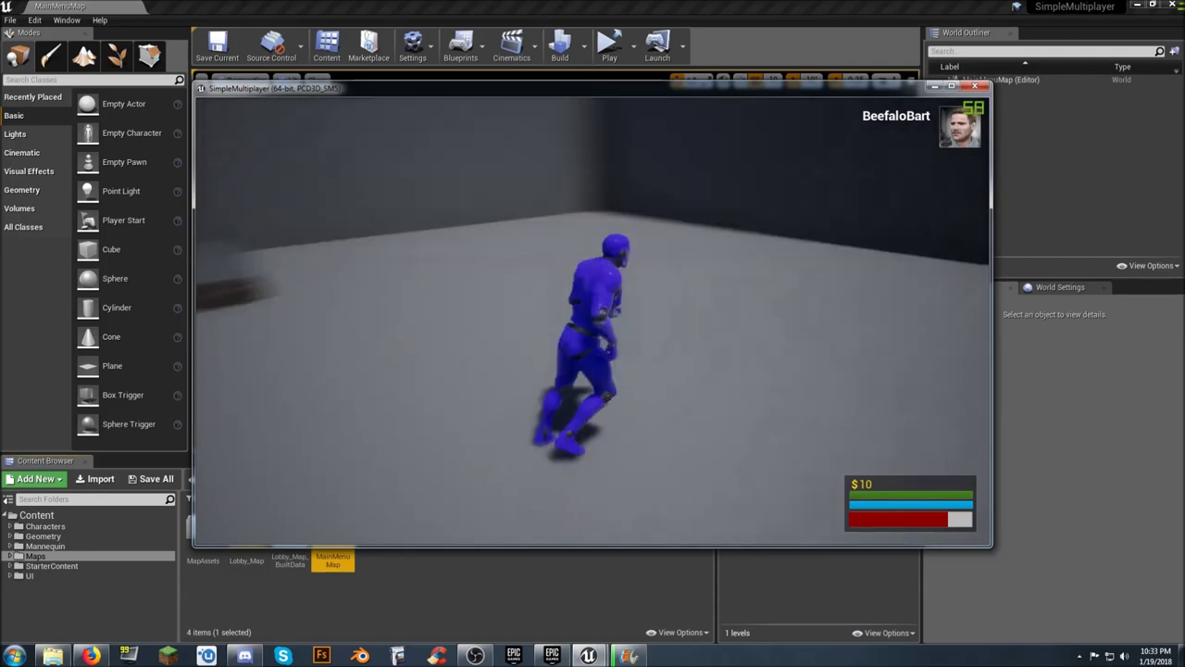
key("s")
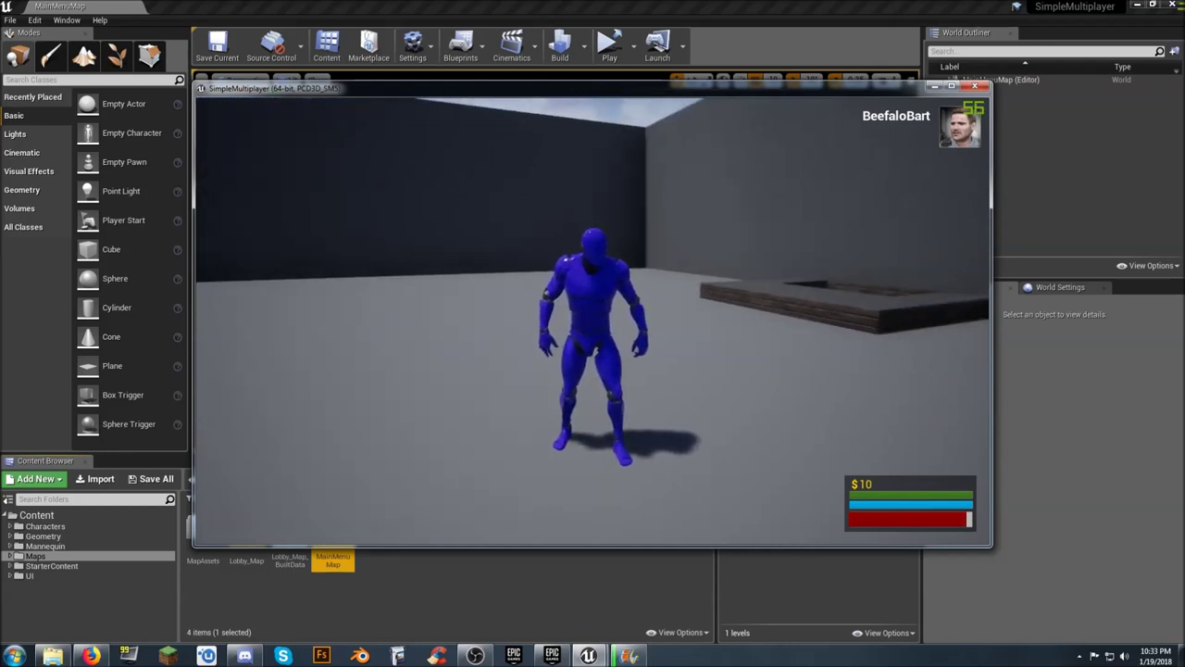
key("Escape")
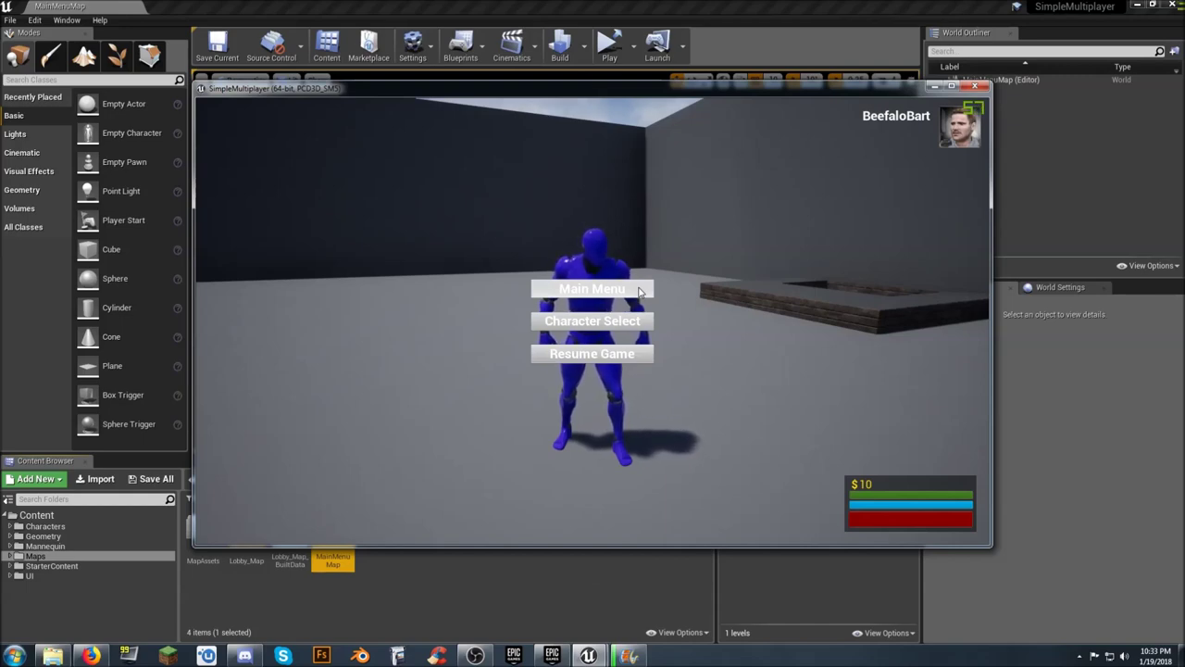
left_click(639, 292)
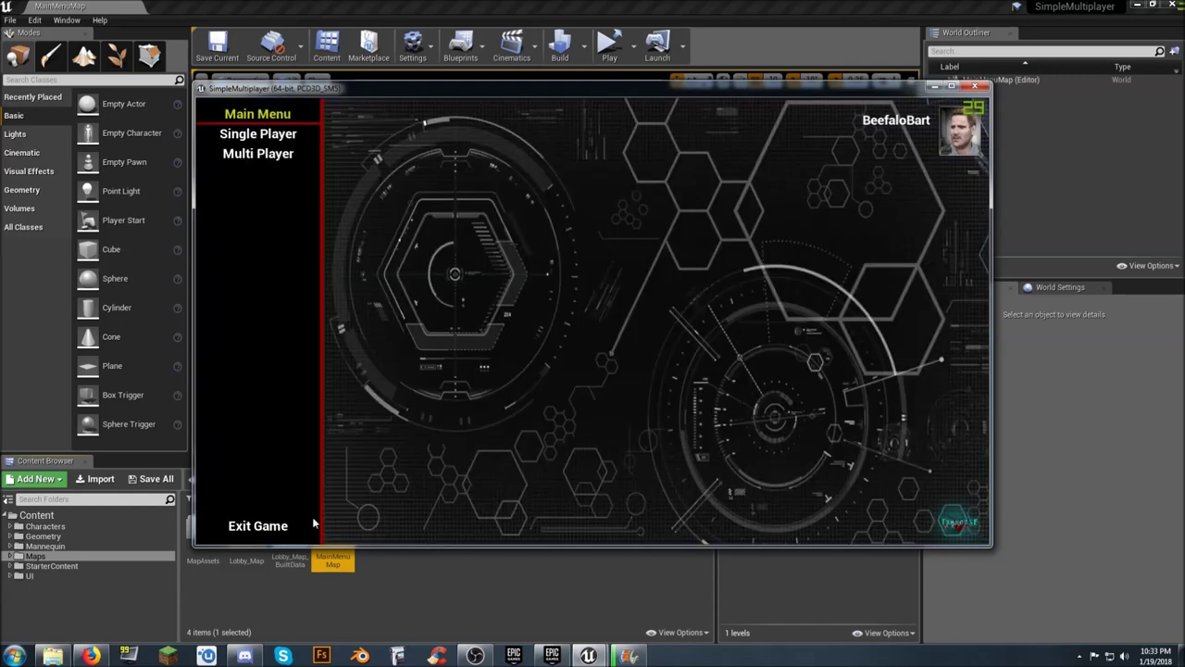
Exit the standalone game and open the Lobby_Map level in the editor.
left_click(263, 529)
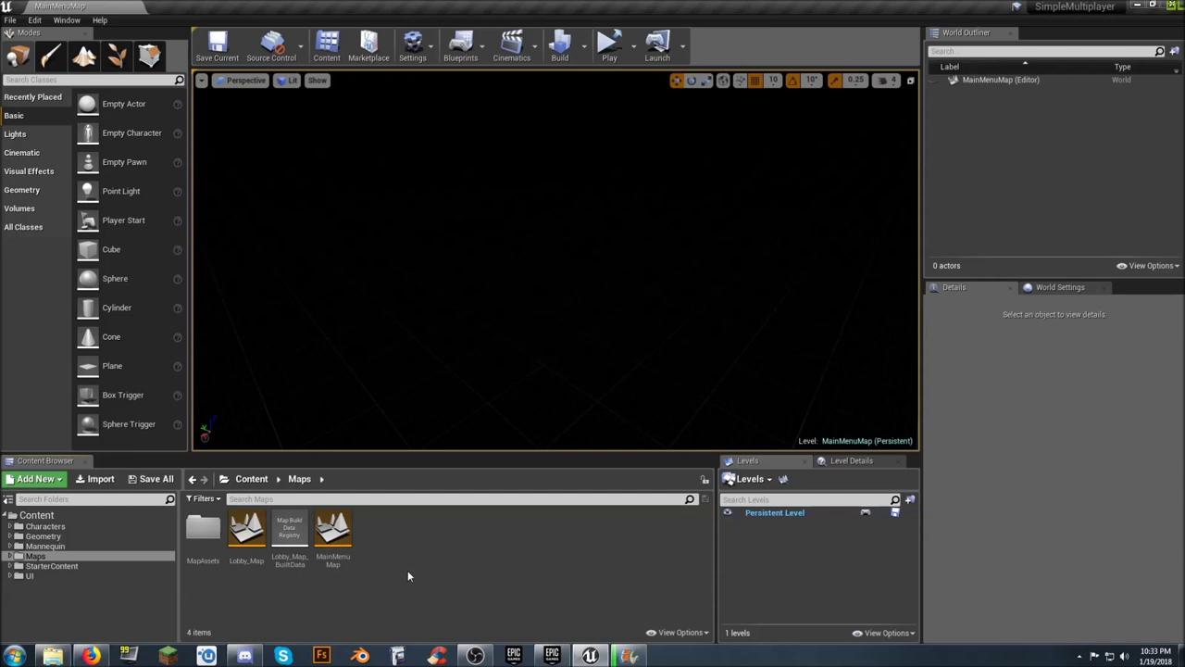
left_click(256, 538)
double_click(255, 538)
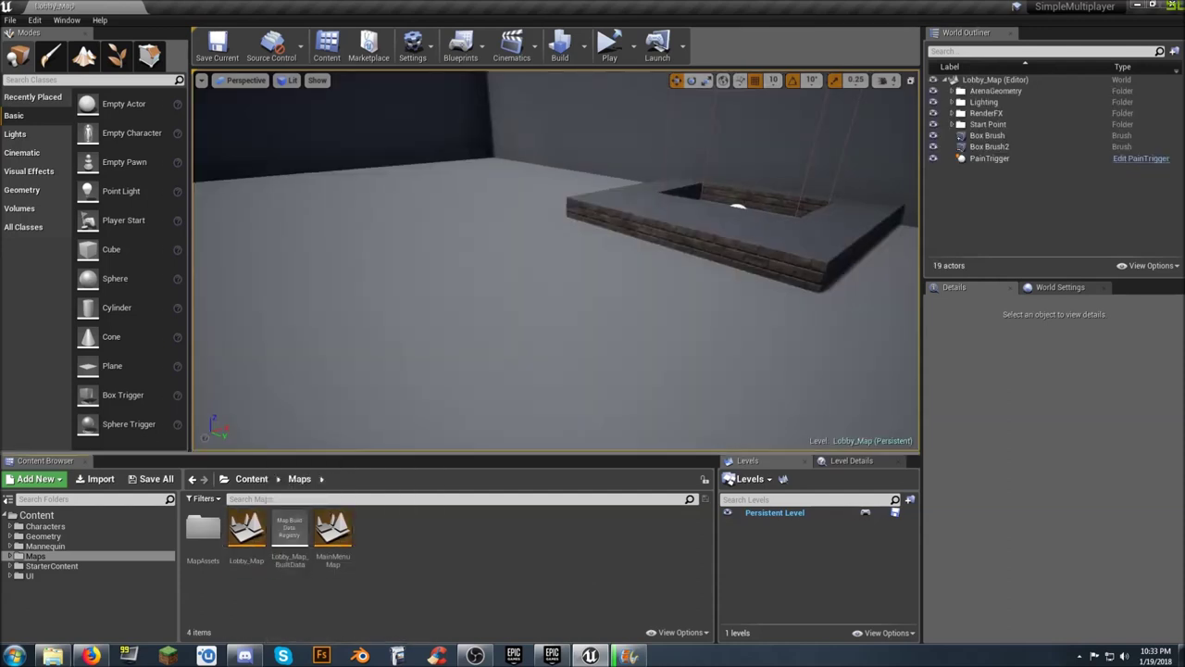
Play Lobby_Map in the Selected Viewport, walk around briefly, stop, and select the Lobby_Map world entry.
left_click(633, 57)
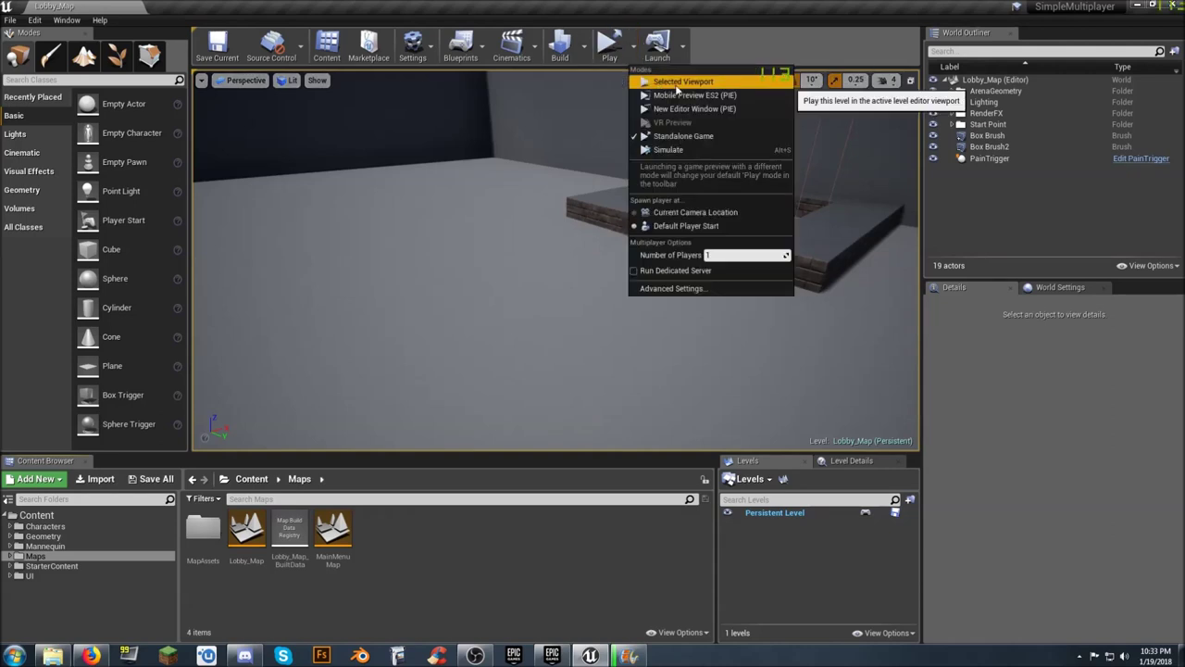
left_click(678, 83)
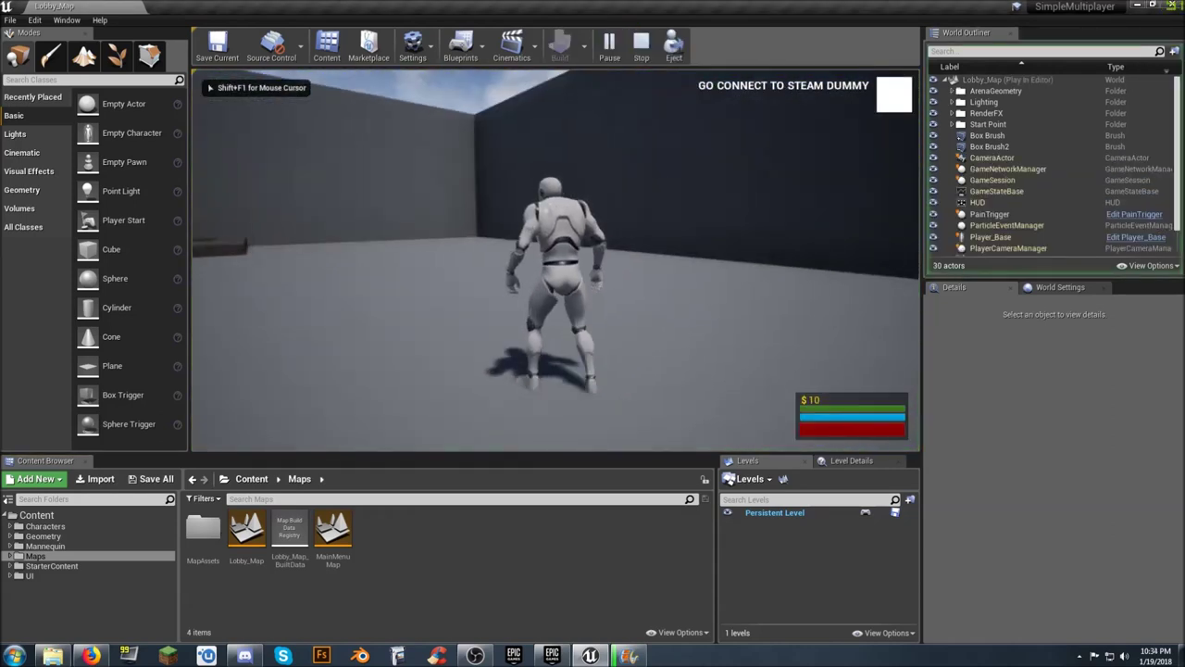
key("a")
key("a")
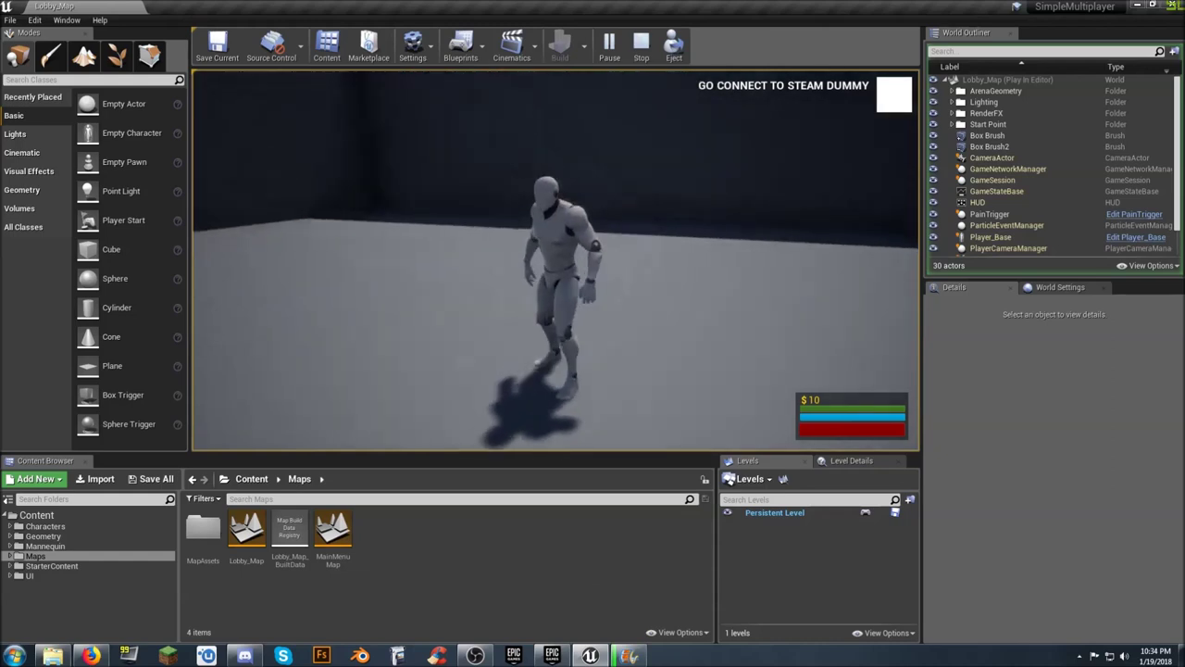
key("w")
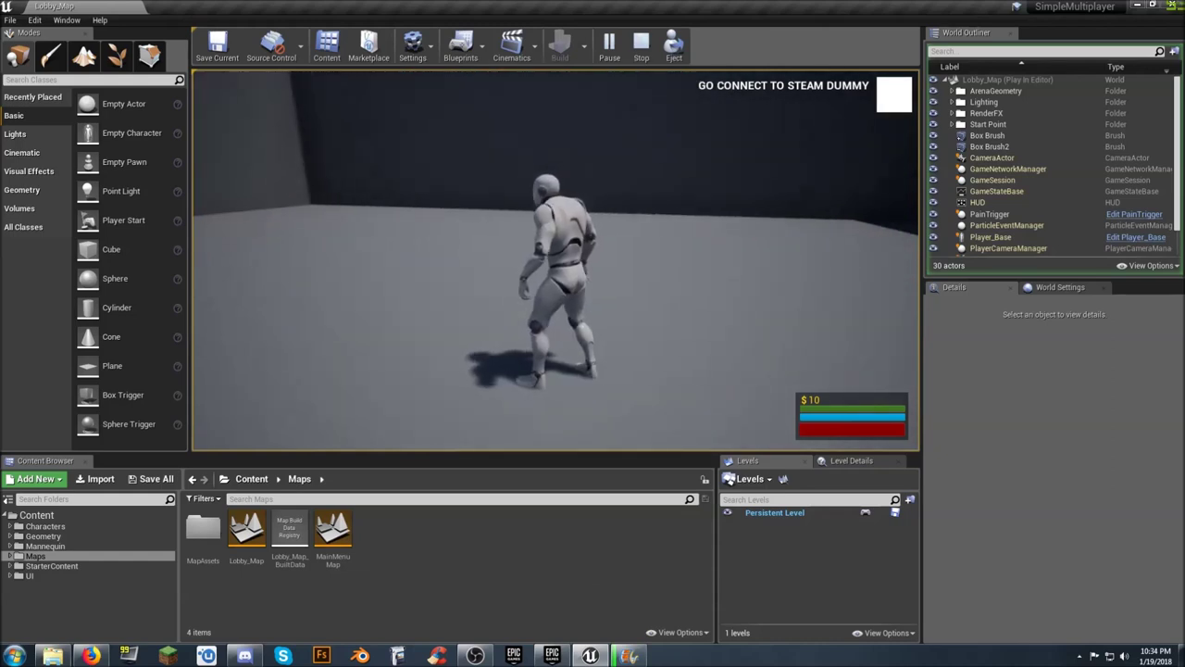
key("Escape")
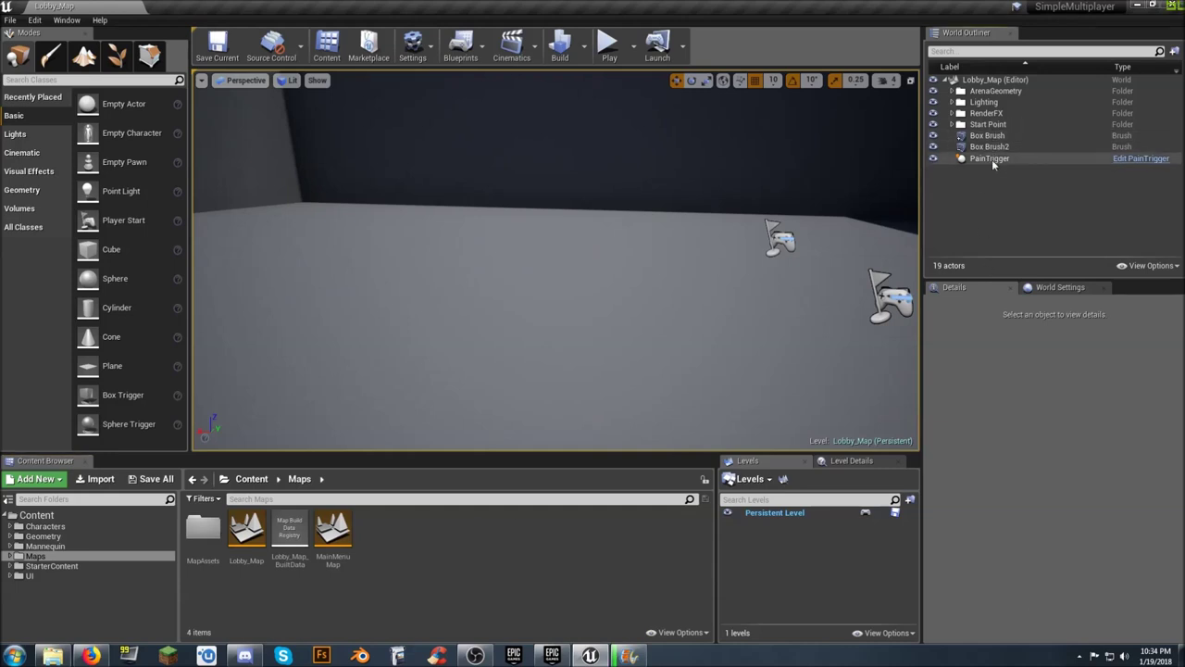
left_click(995, 86)
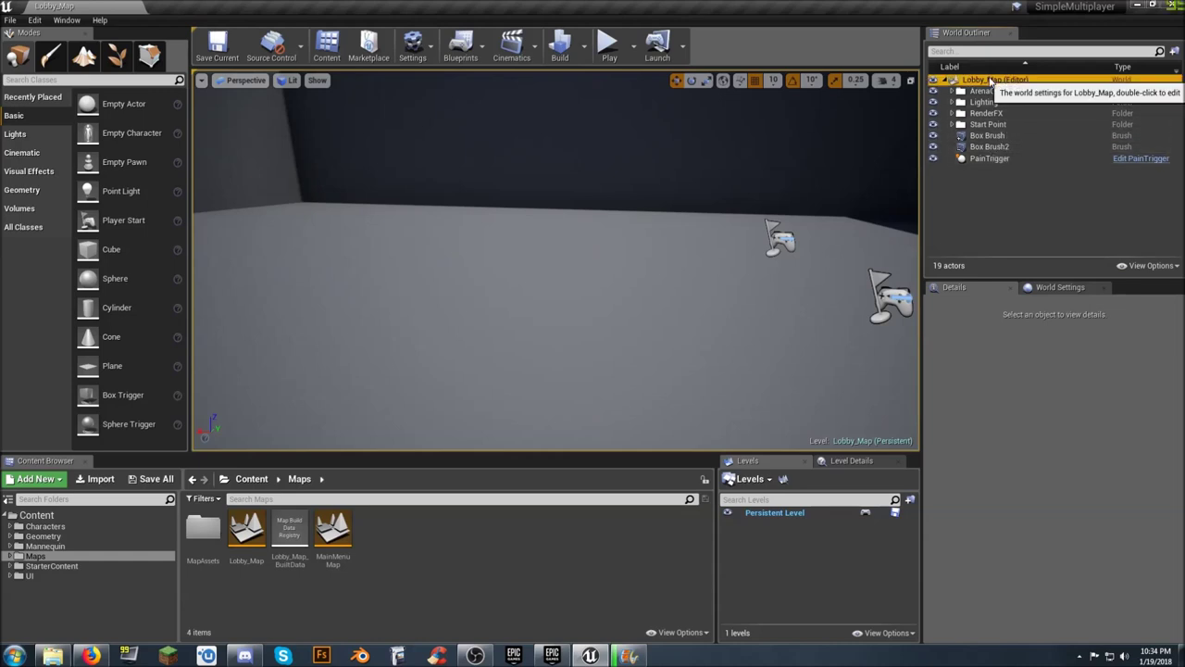
Create a new World Outliner folder named Misc Stuff under Lobby_Map.
right_click(990, 83)
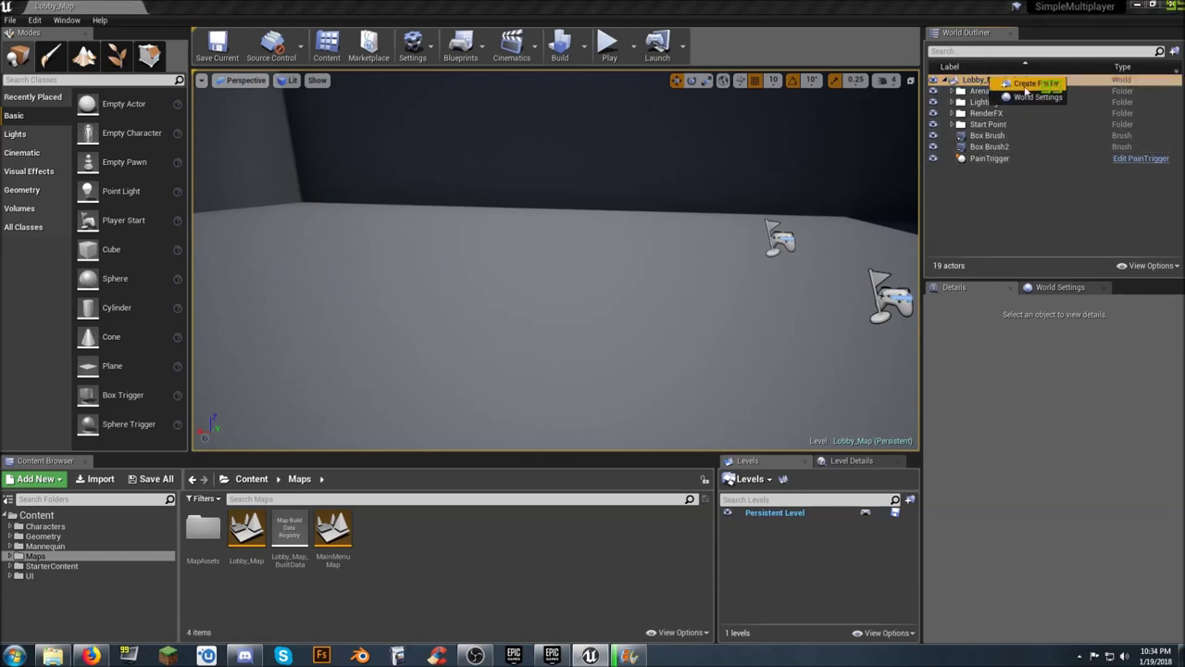
left_click(1027, 83)
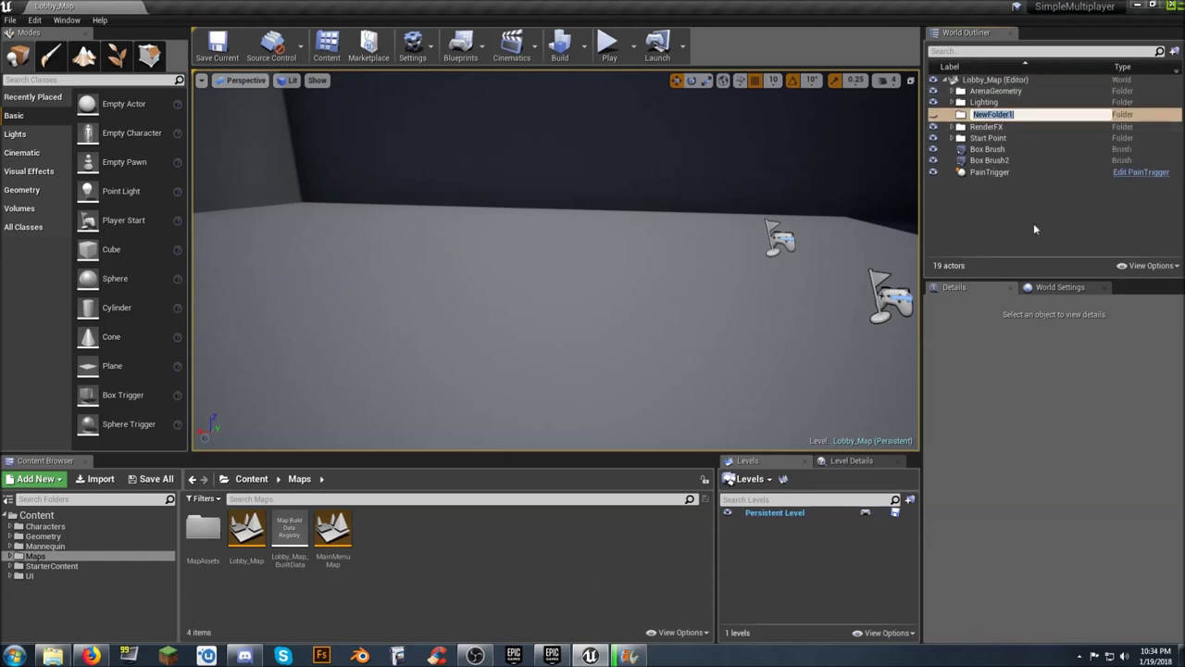
type("Misc Stuff")
key("Return")
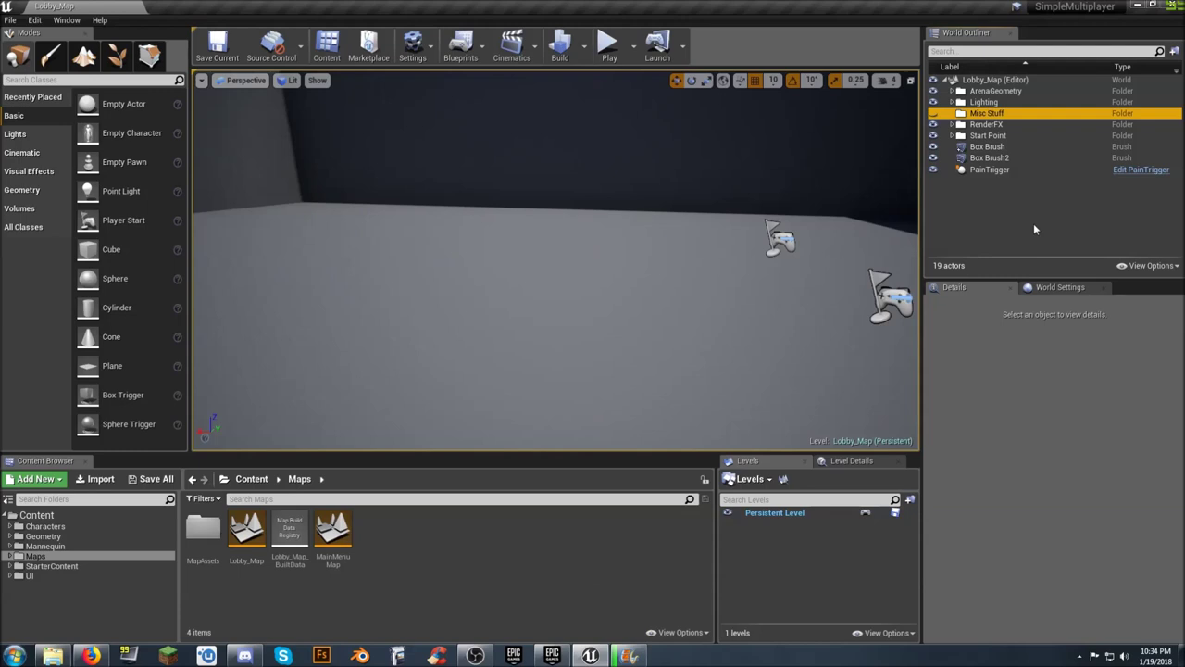
Move Box Brush, Box Brush2 and PainTrigger into Misc Stuff and collapse the folder.
left_click(1011, 147)
left_click(1005, 172, "shift")
left_click_drag(1004, 171, 1023, 136)
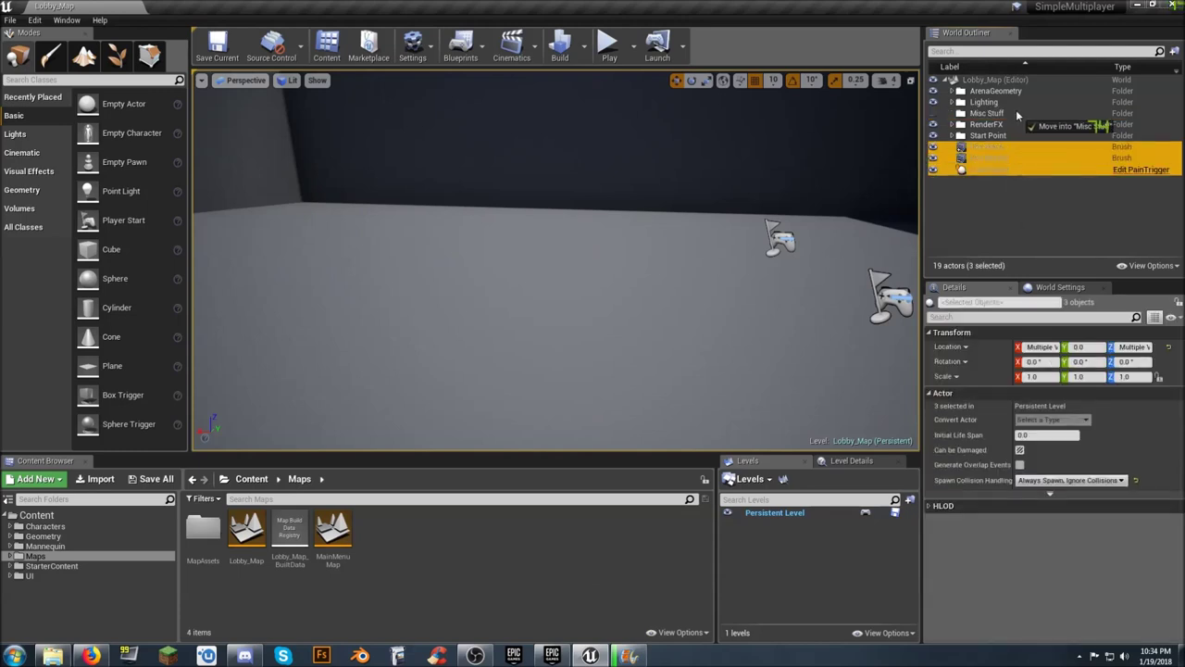
left_click_drag(1023, 136, 997, 113)
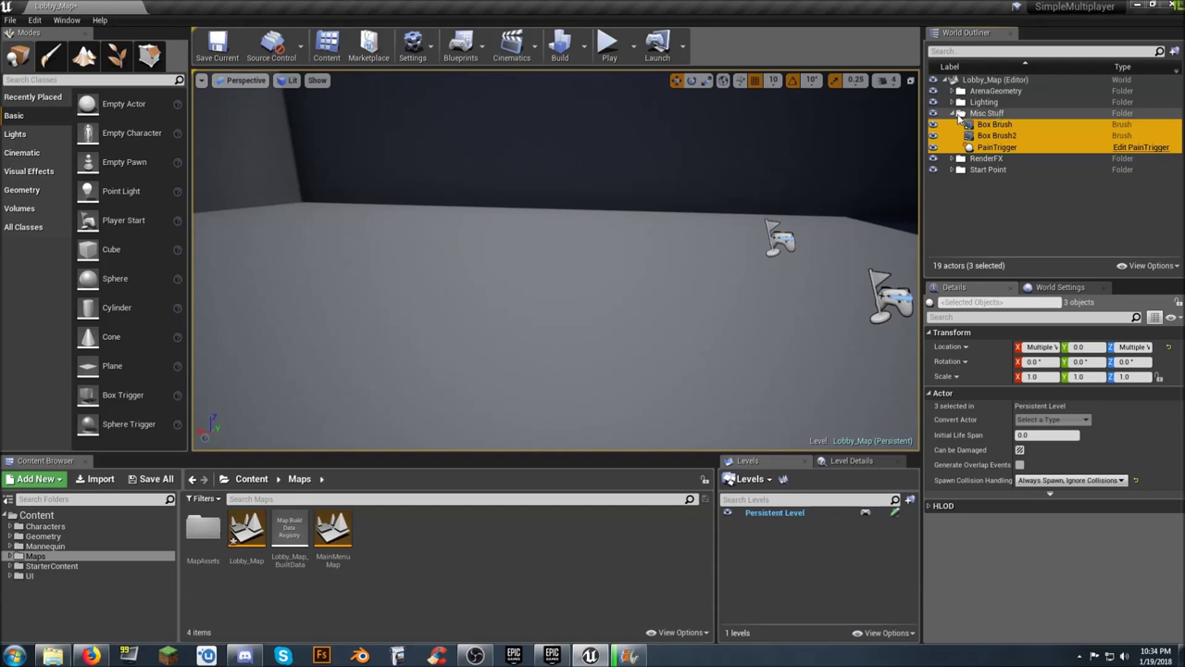
left_click(960, 113)
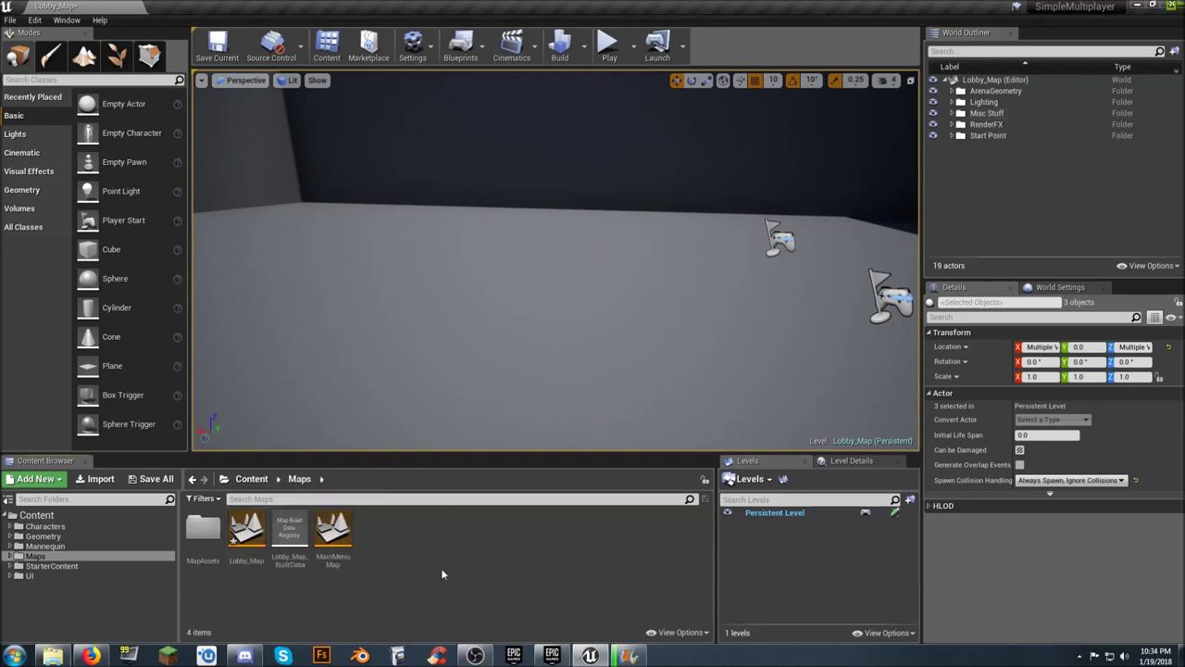
Save the Lobby_Map level via Save All, then frame and orbit the viewport on the selection.
left_click(158, 486)
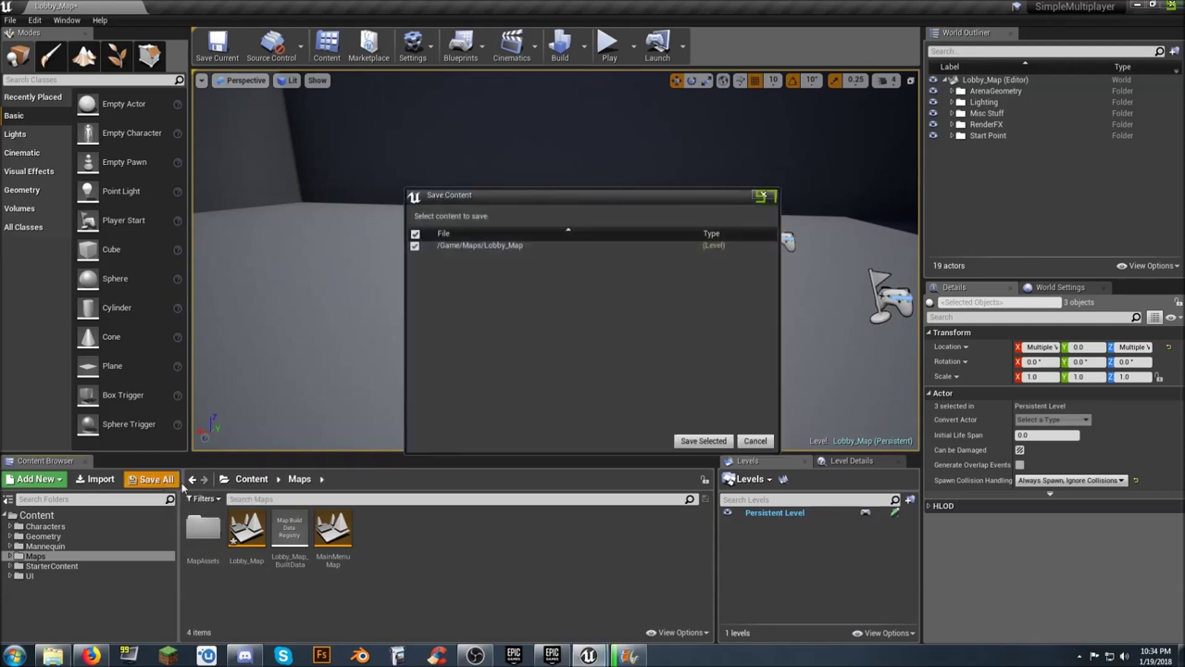
left_click(703, 441)
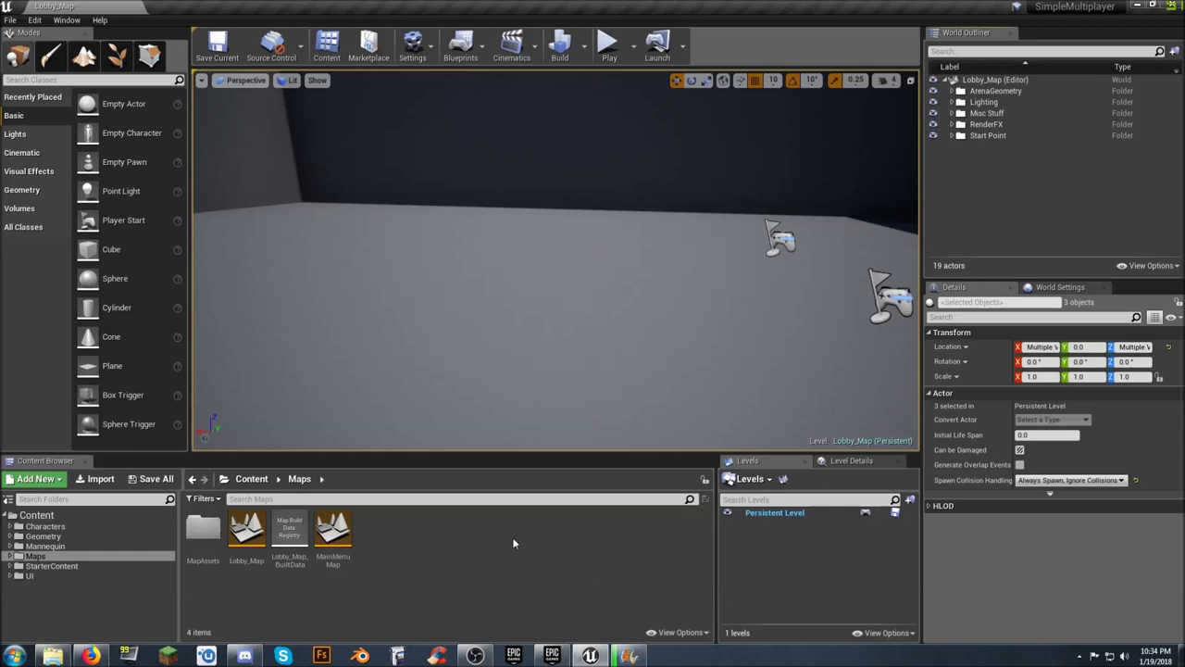
key("f")
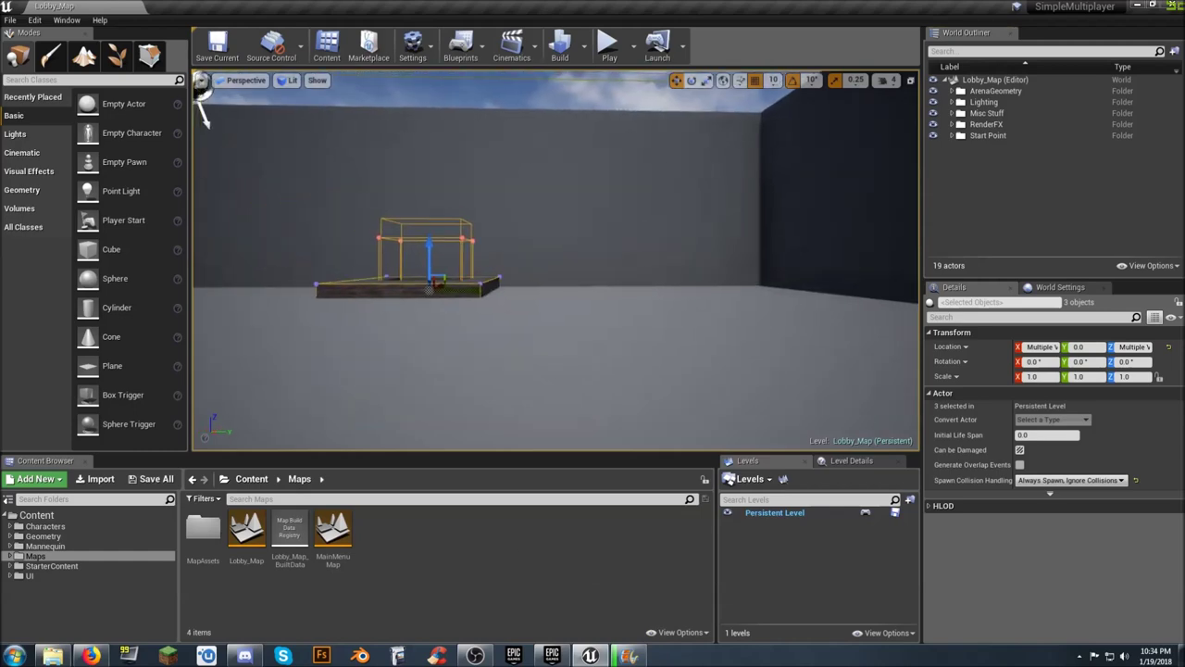
right_click_drag(197, 95, 198, 95)
right_click_drag(556, 259, 520, 235)
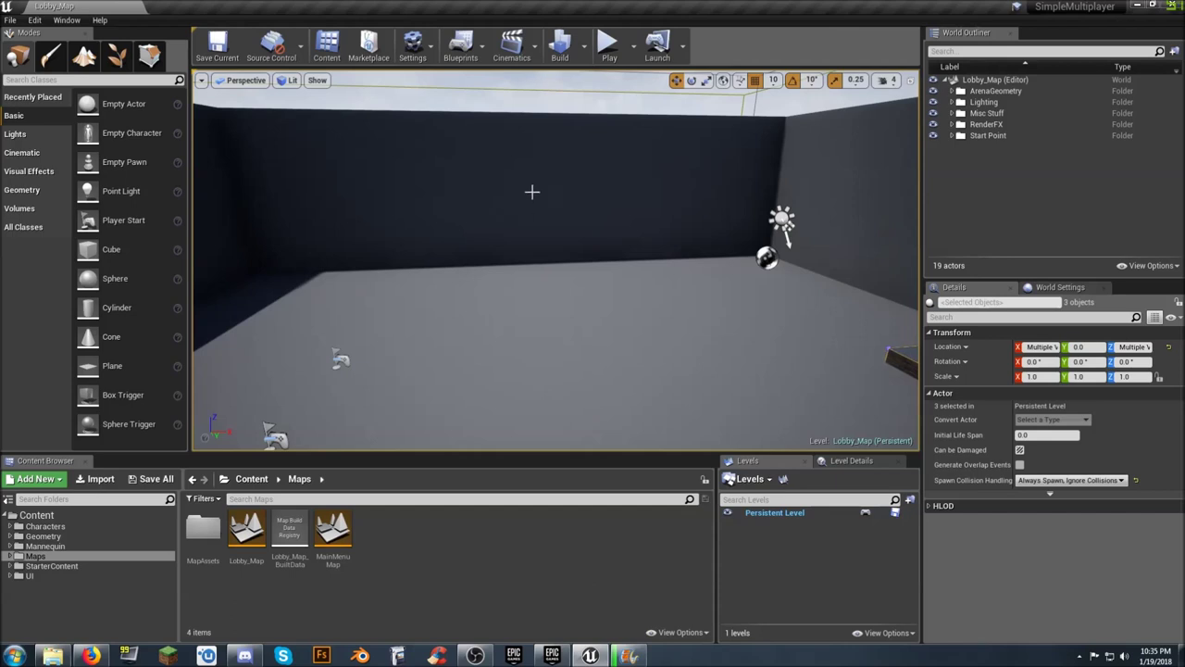
Test-play the level, running the character around the arena with WASD, then stop with Escape.
left_click(610, 58)
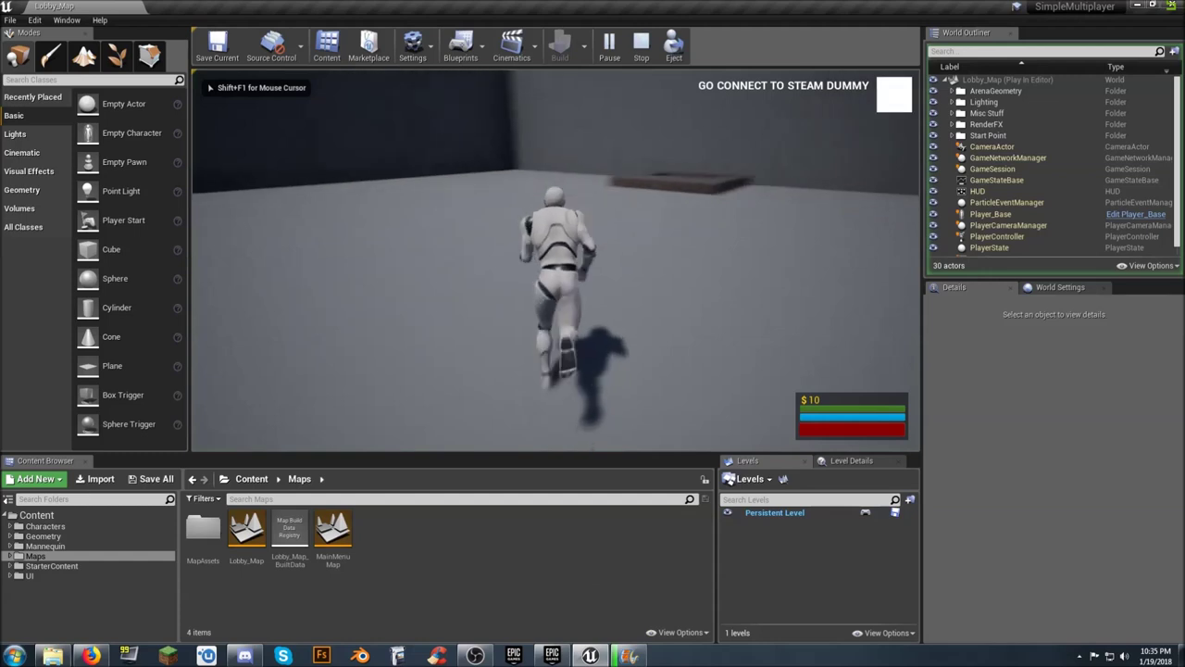
key("s")
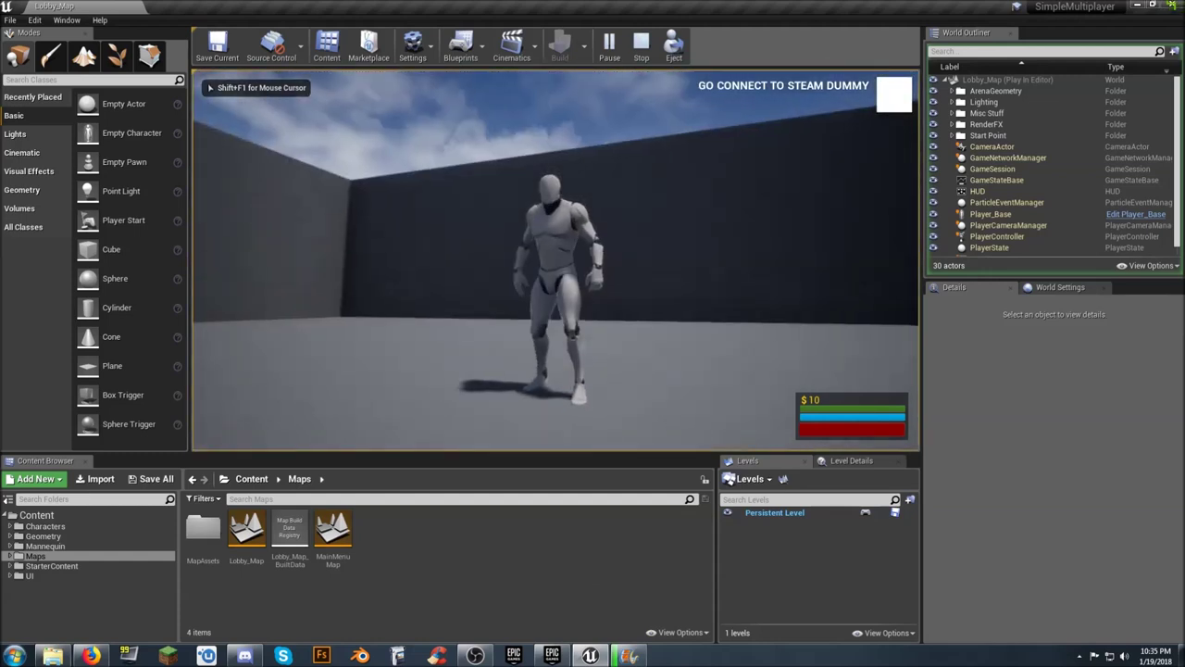
key("w")
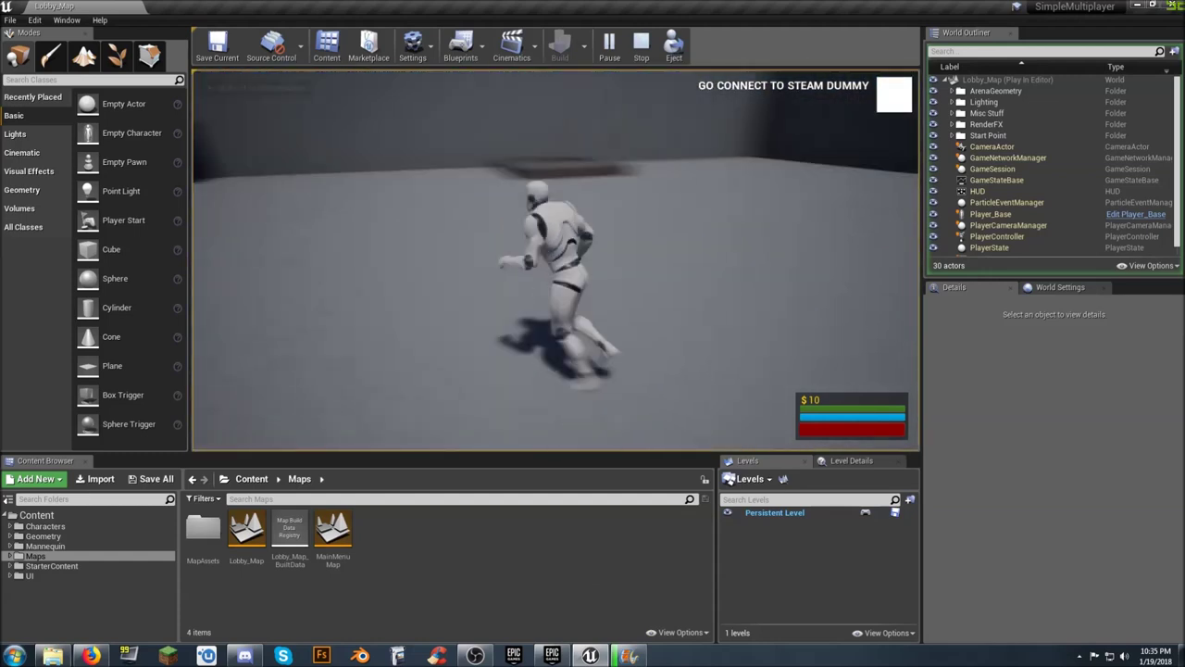
key("w")
key("a")
key("w")
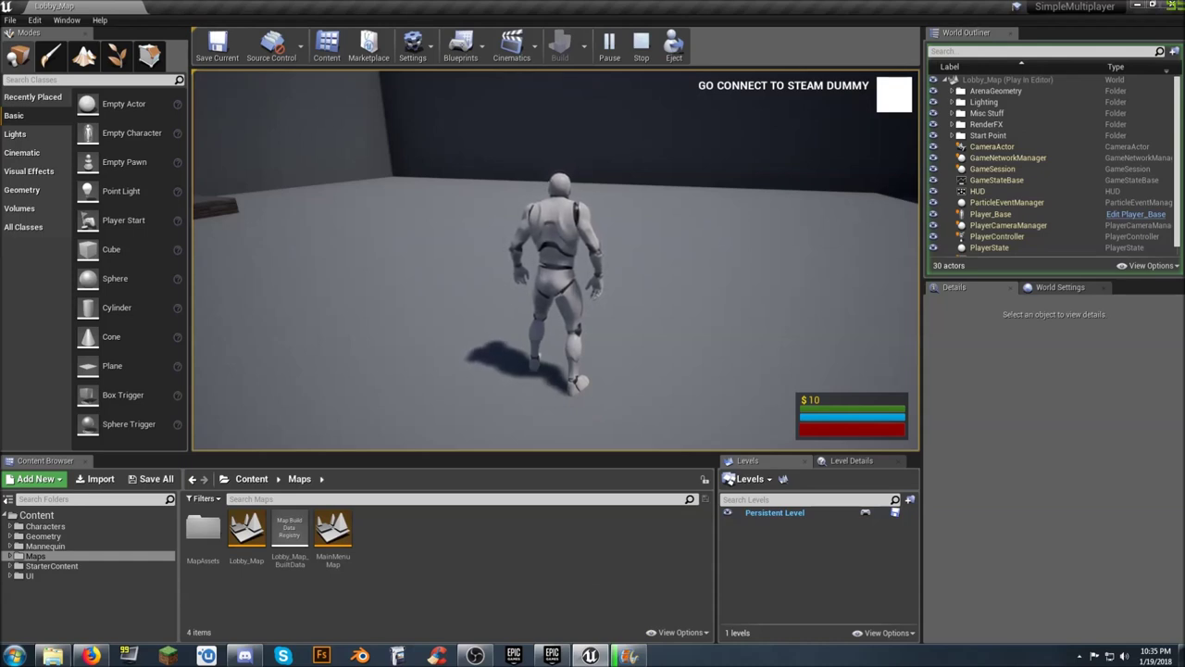
key("a")
key("a")
key("a")
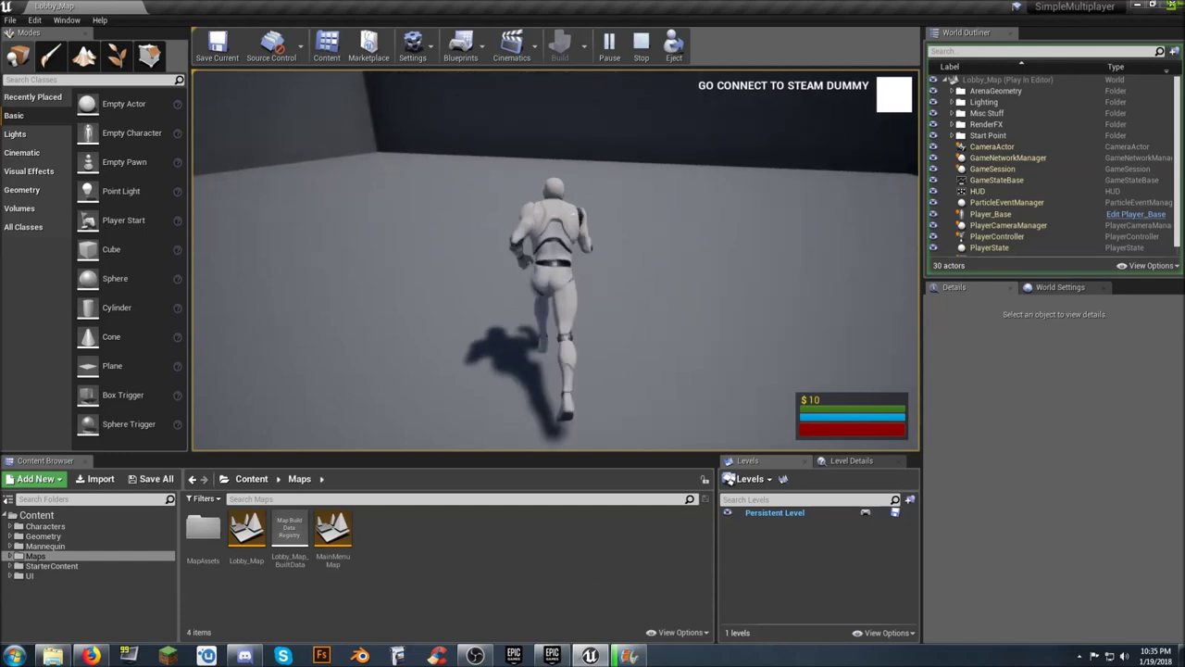
key("a")
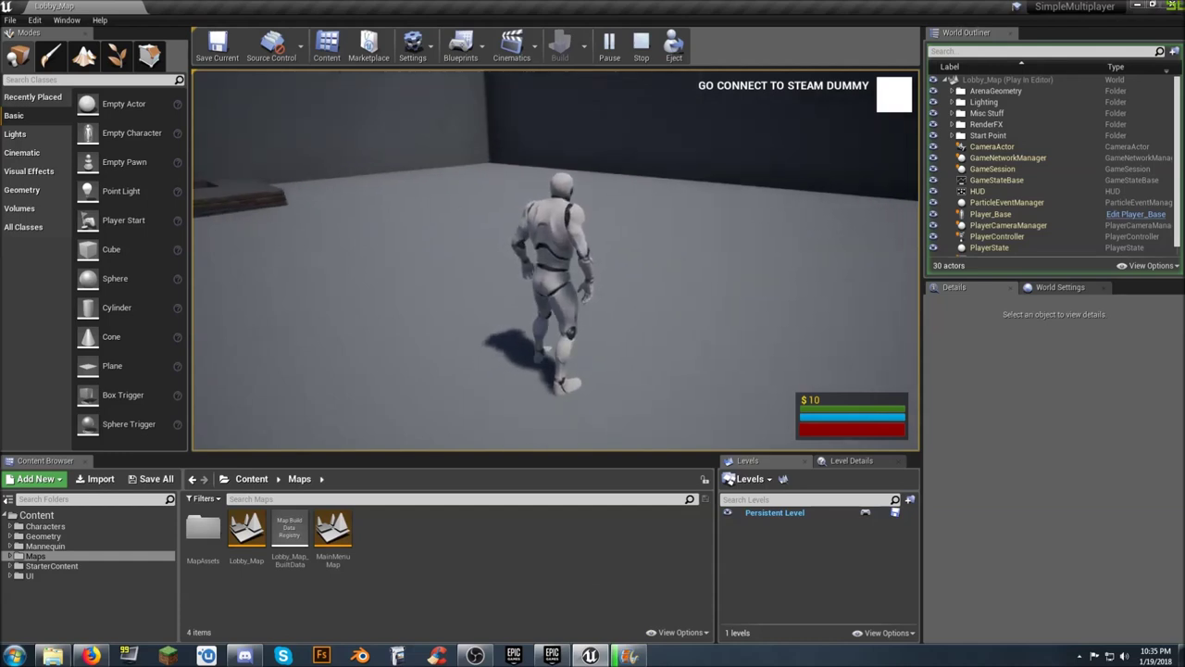
key("a")
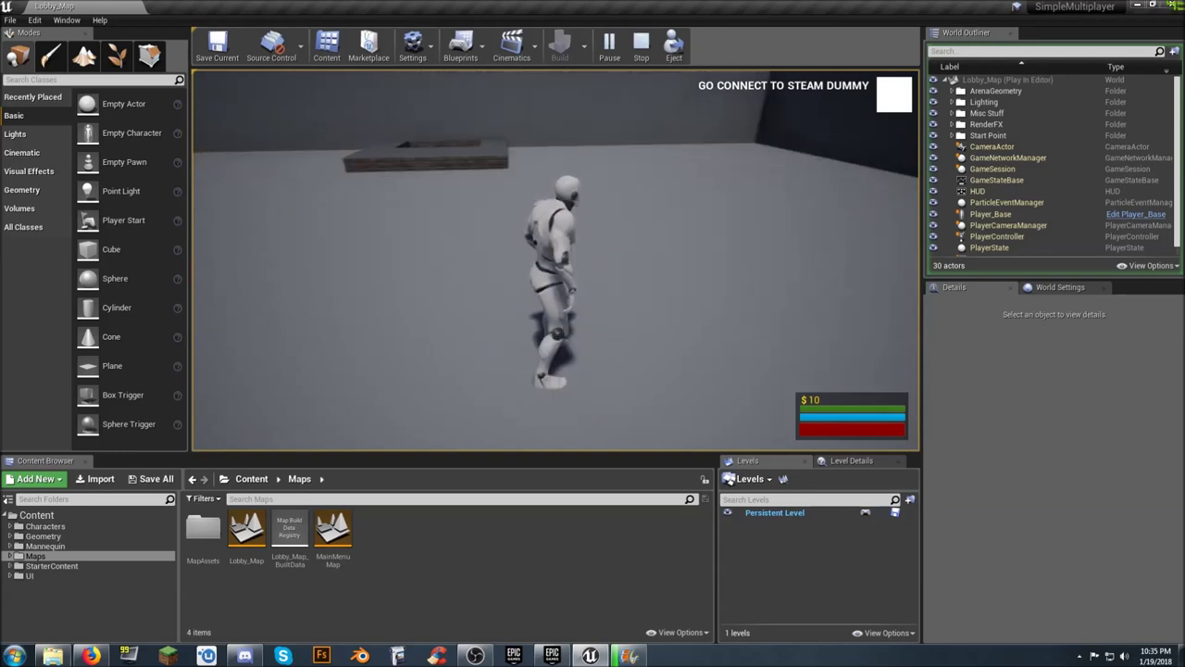
key("w")
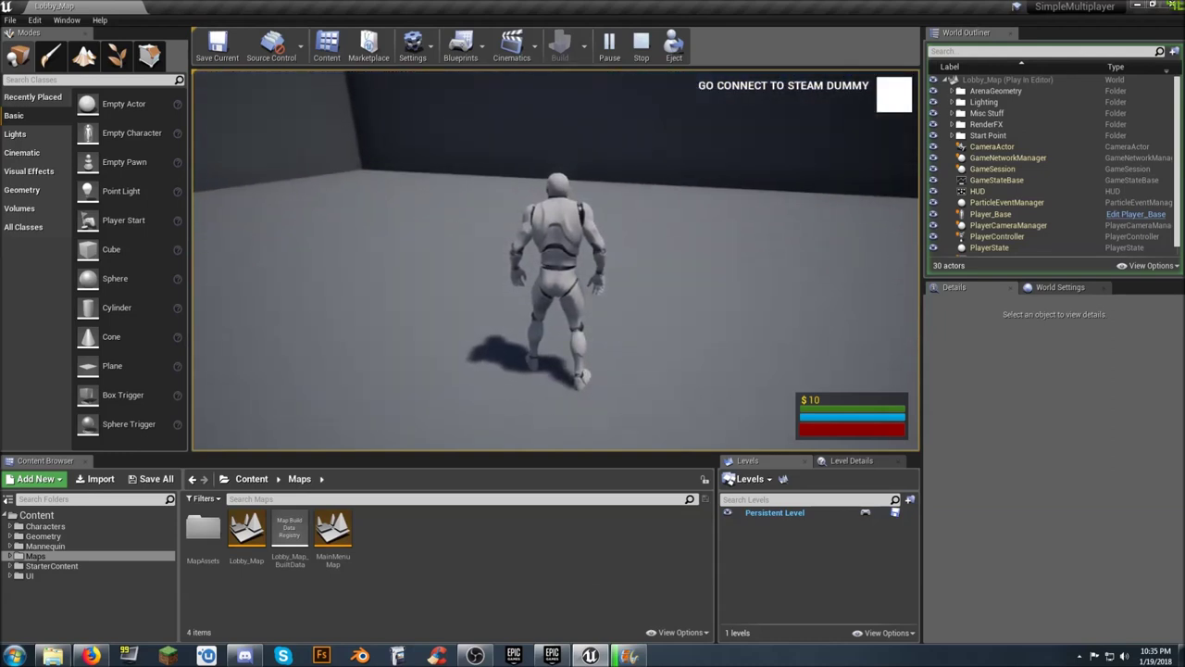
key("Escape")
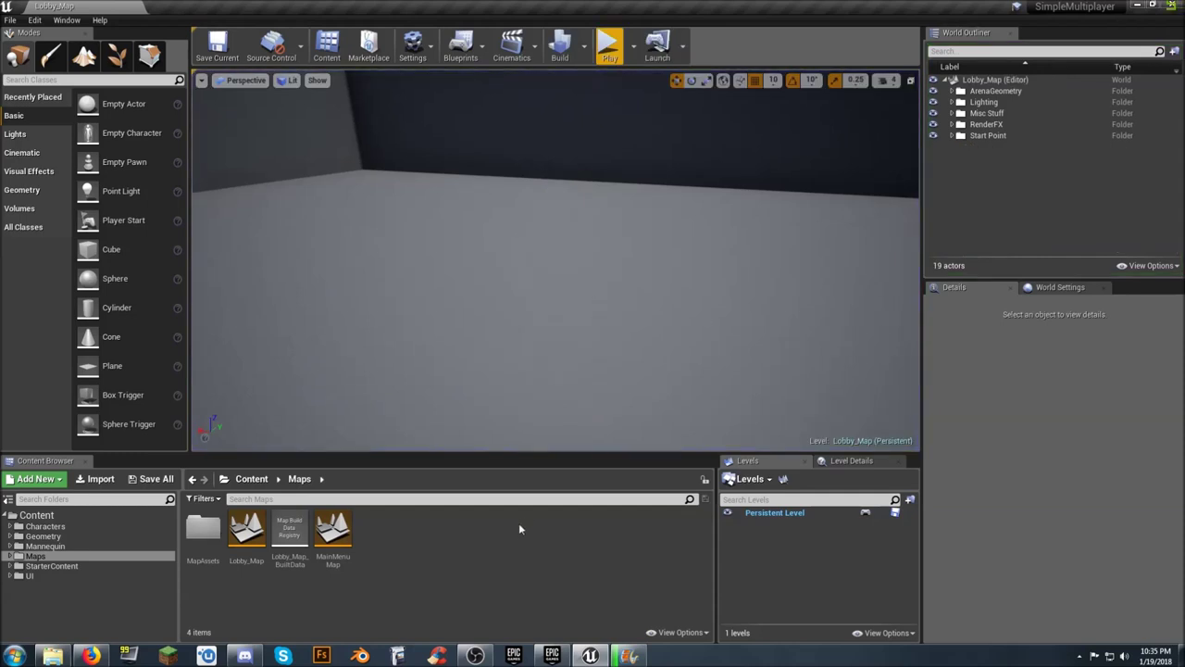
Expand the UI folder in the Content Browser and open its Widgets subfolder.
mouse_move(556, 277)
right_mouse_down()
mouse_move(574, 260)
mouse_move(519, 278)
right_mouse_up()
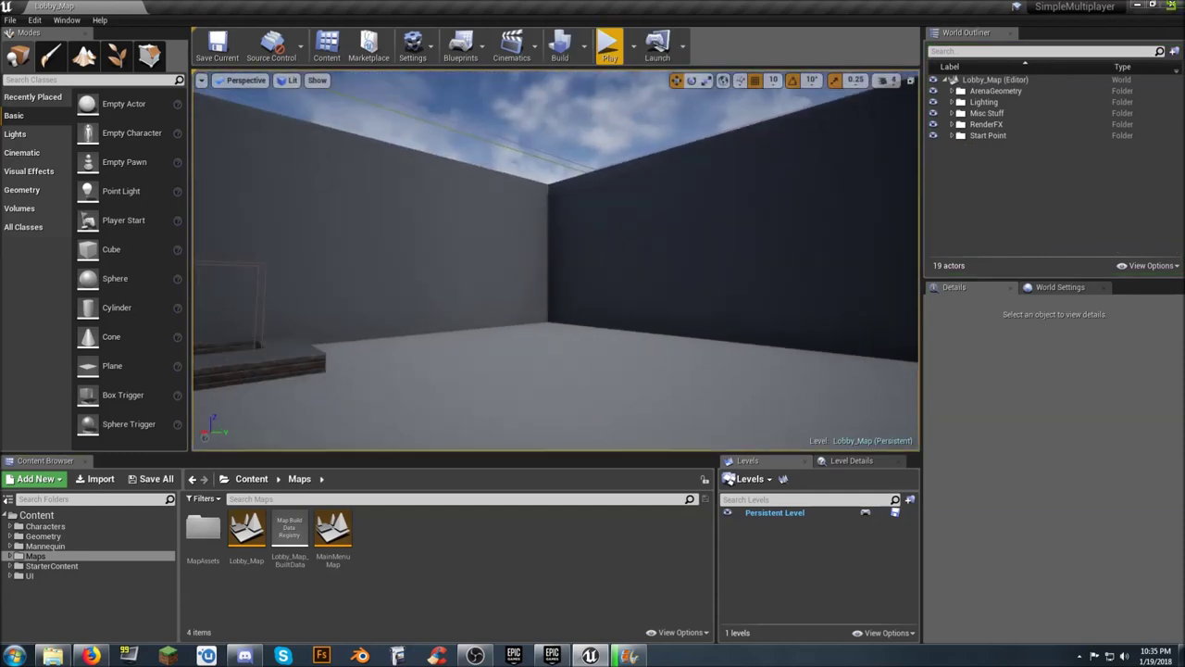
left_click(9, 576)
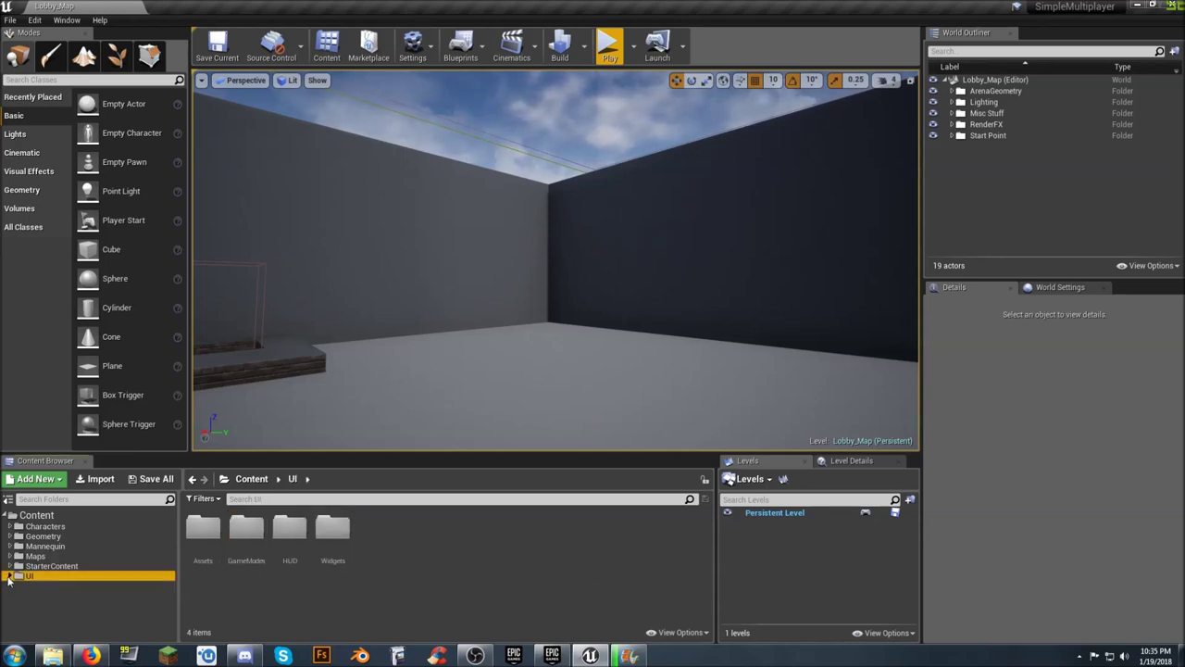
left_click(9, 576)
left_click(46, 615)
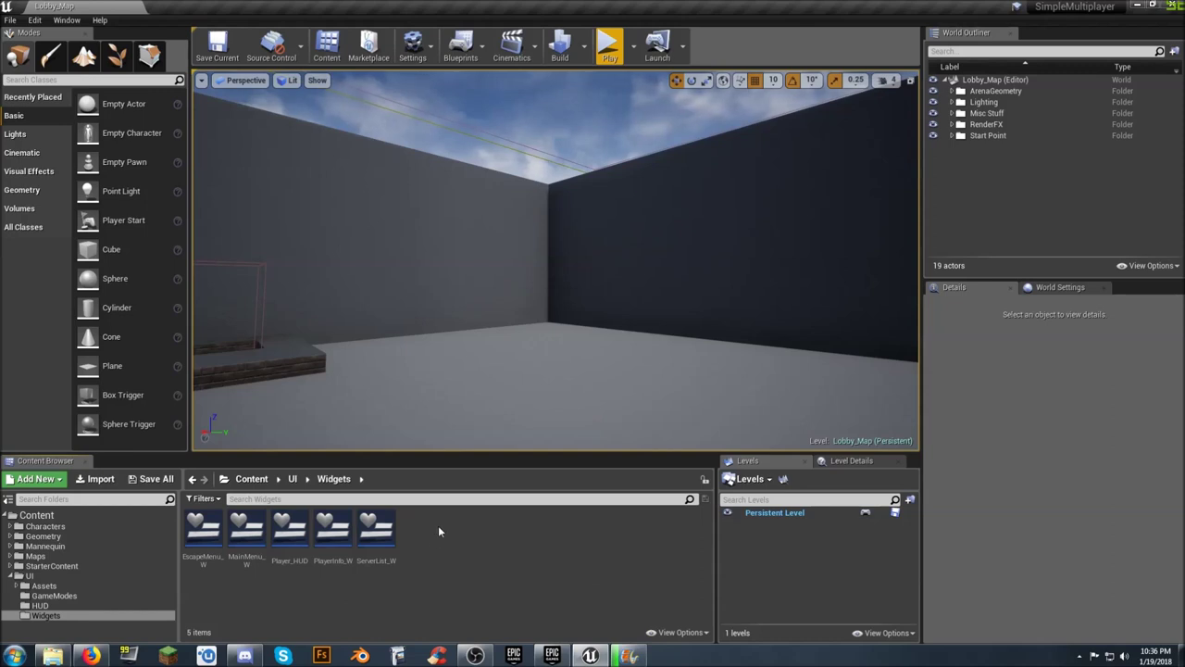
Create a Widget Blueprint named Crosshair_W in UI > Widgets and open it.
right_click(435, 532)
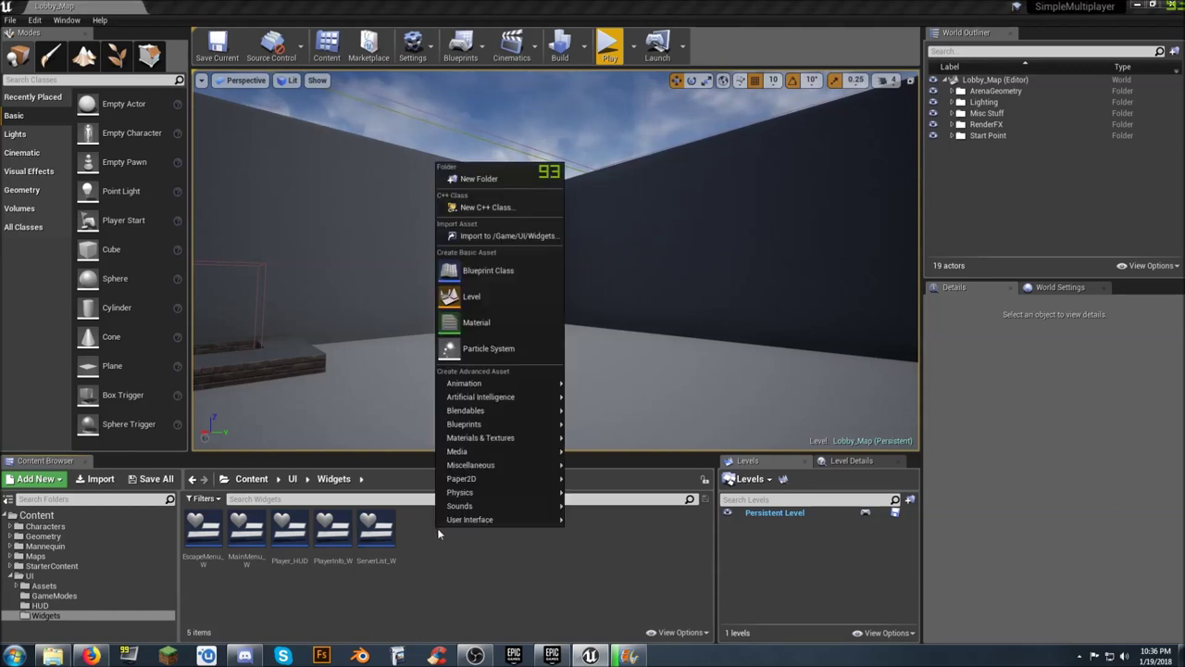
mouse_move(491, 520)
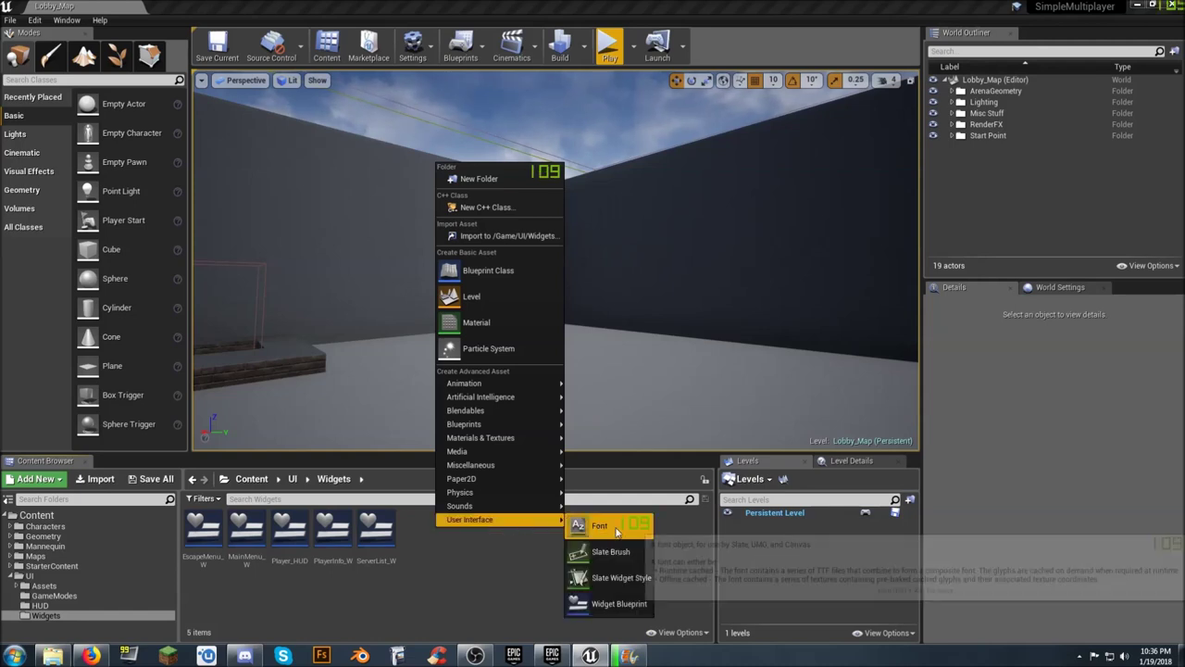
left_click(620, 604)
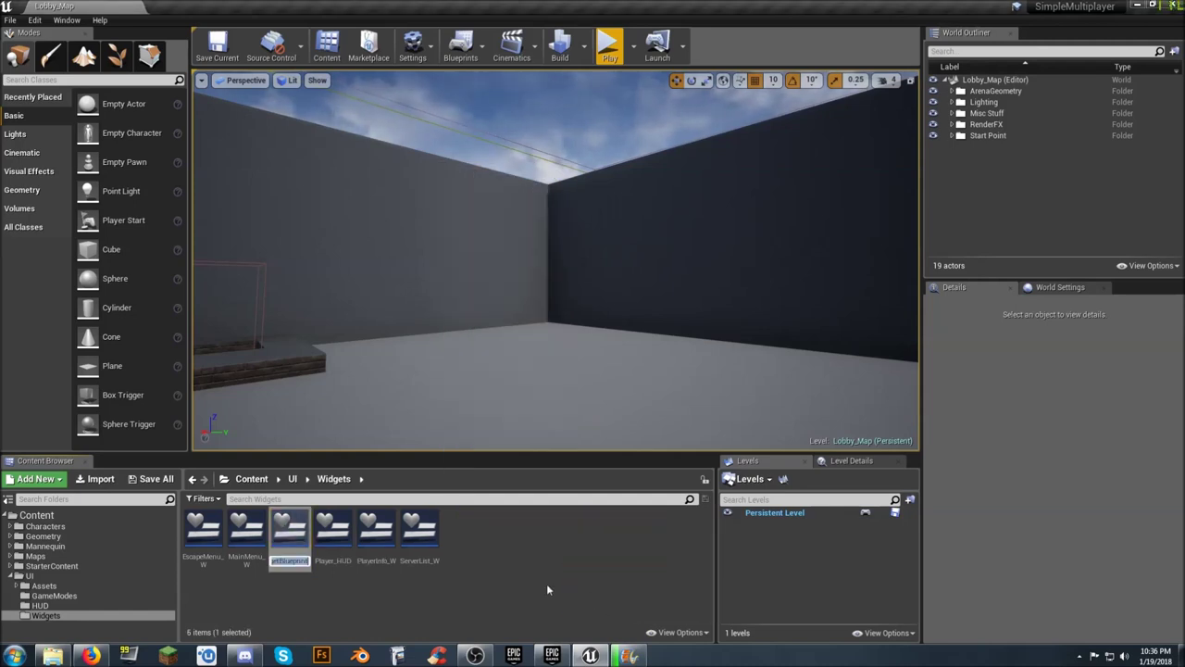
type("Creat")
type("hair")
type("_")
type("W")
key("Return")
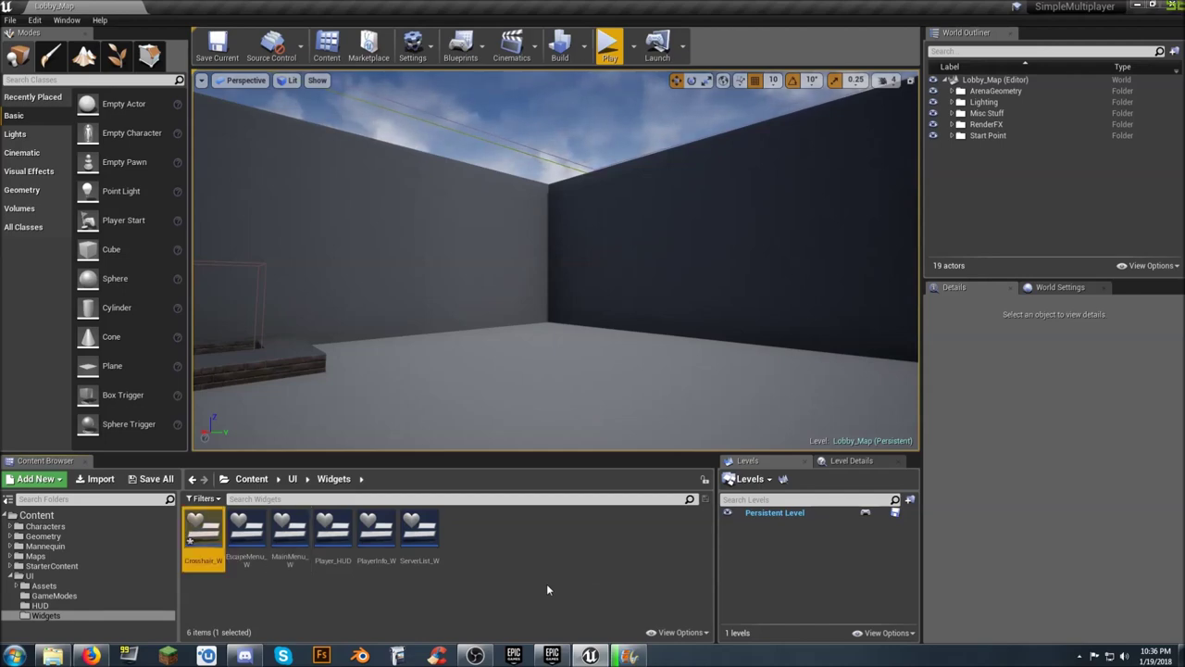
key("Return")
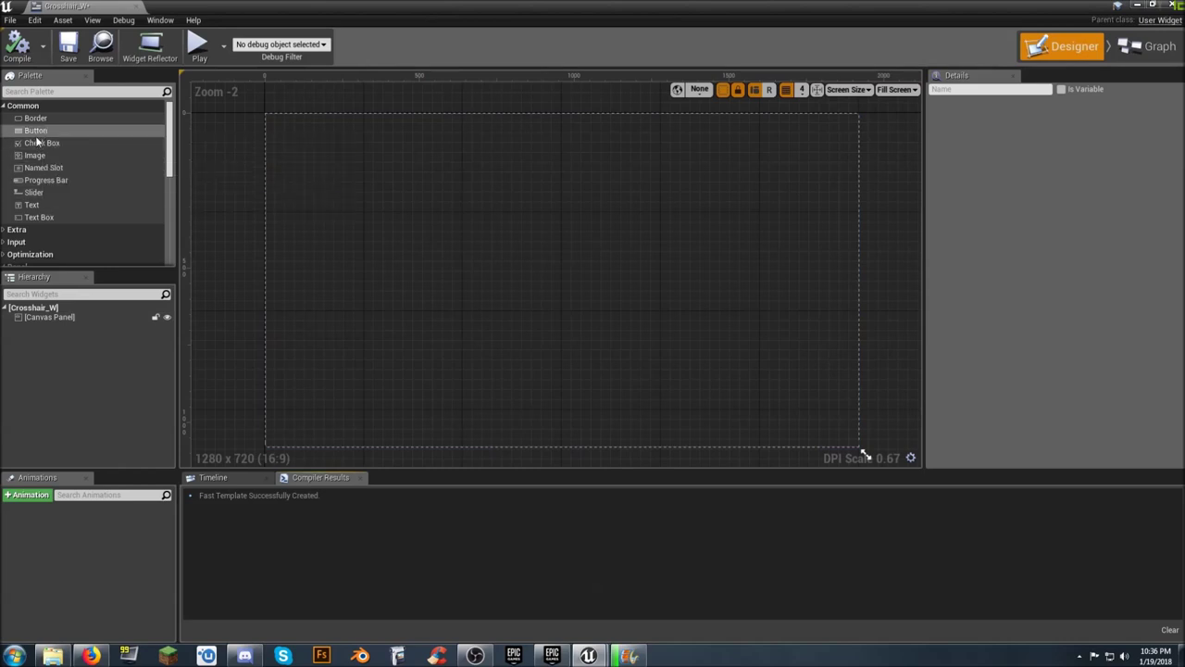
Drop a Border widget onto the Crosshair_W canvas and size it 50 by 50.
left_click_drag(41, 120, 532, 261)
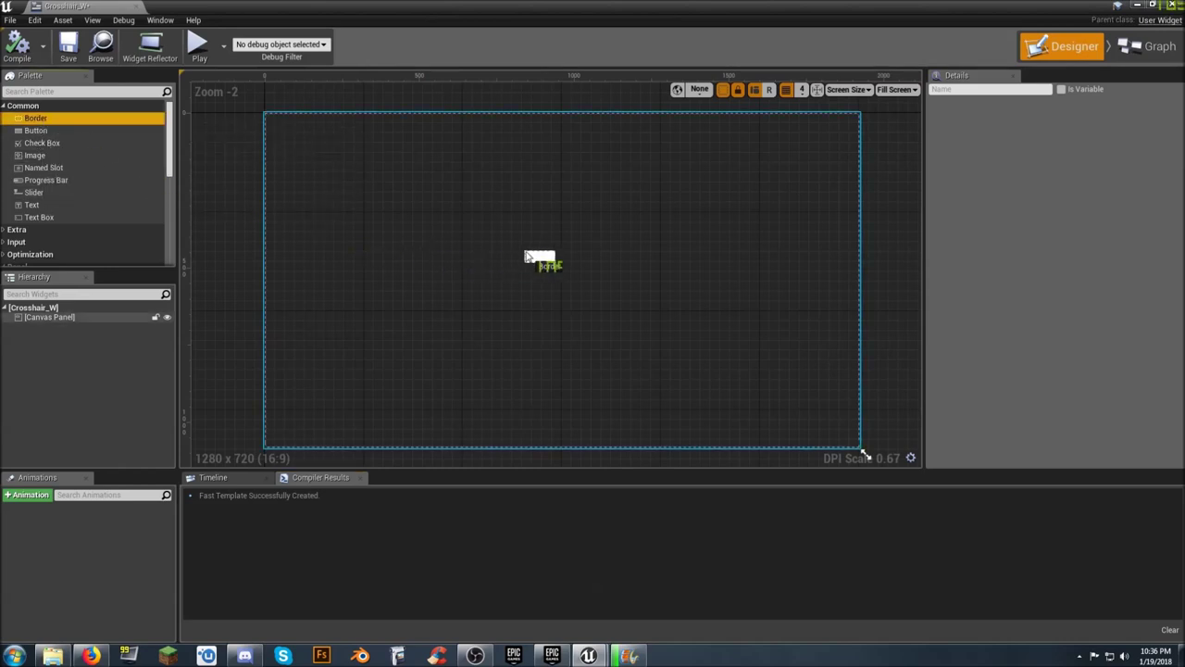
left_click_drag(531, 261, 534, 259)
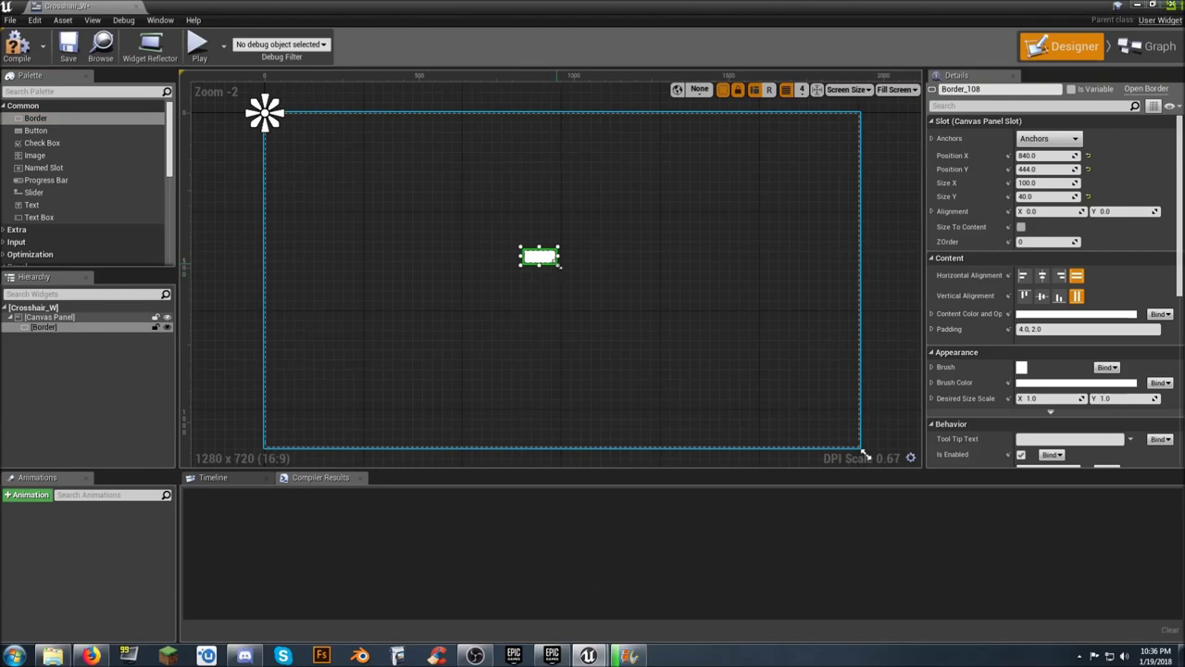
left_click(1044, 184)
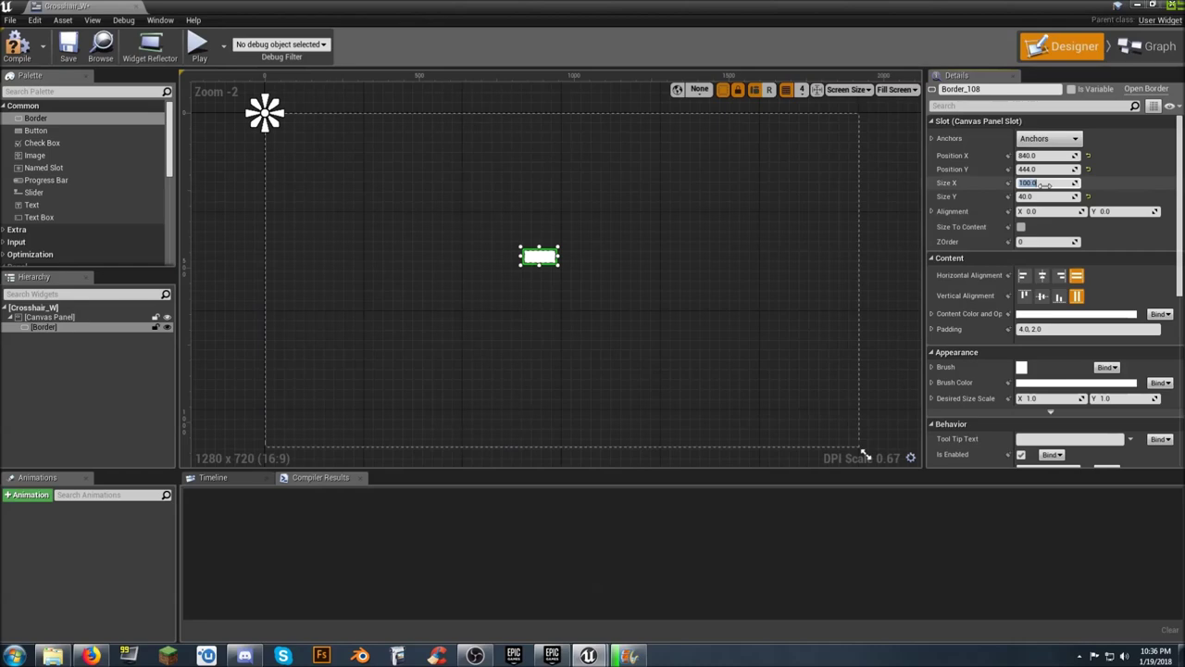
type("40")
key("Tab")
left_click(1046, 183)
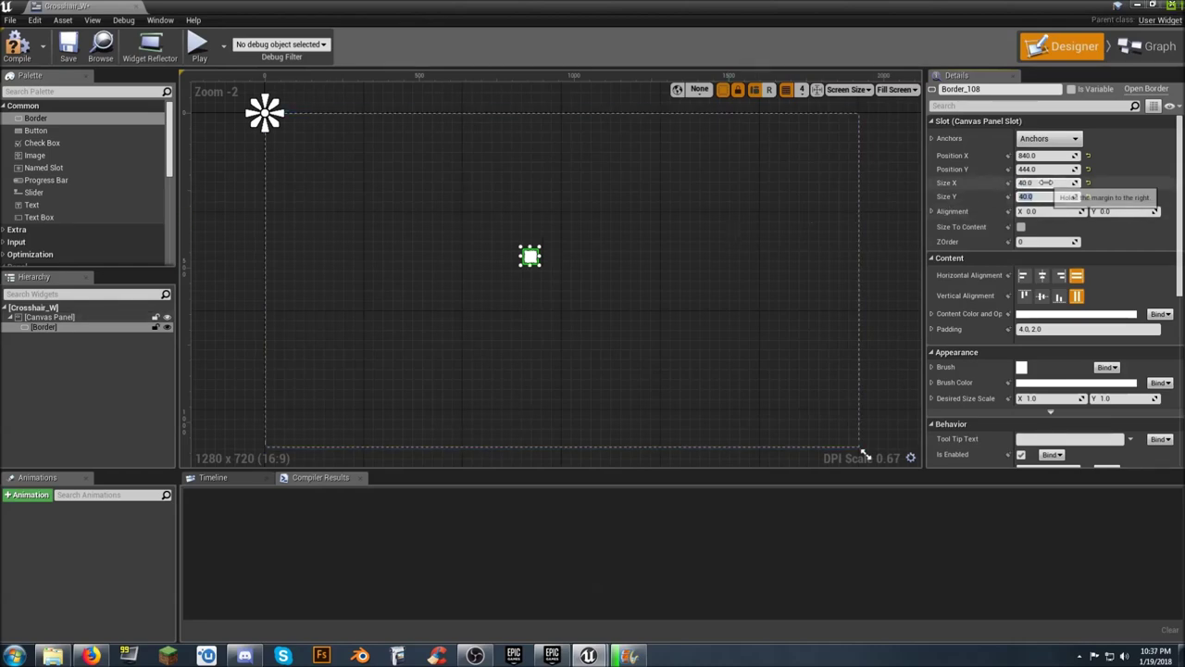
type("50")
key("Tab")
type("5")
key("Tab")
Resize the Border to 60 by 60, reposition it, then delete it.
left_click(1046, 183)
type("60")
key("Tab")
type("60")
key("Tab")
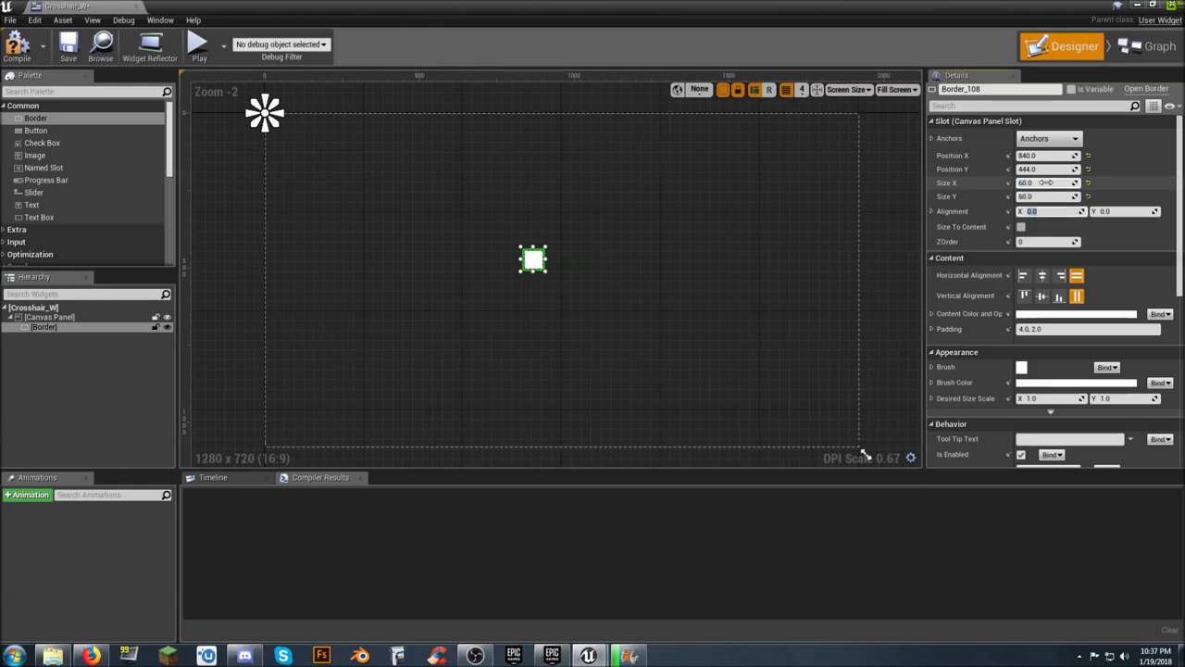
left_click_drag(534, 262, 563, 275)
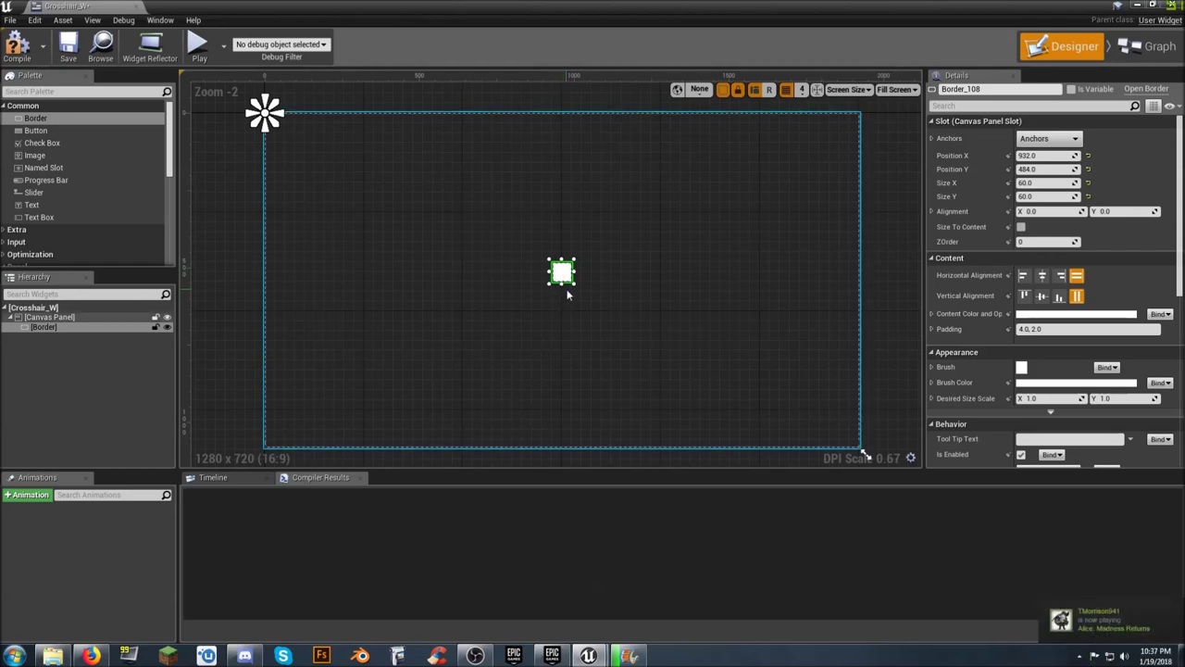
key("Delete")
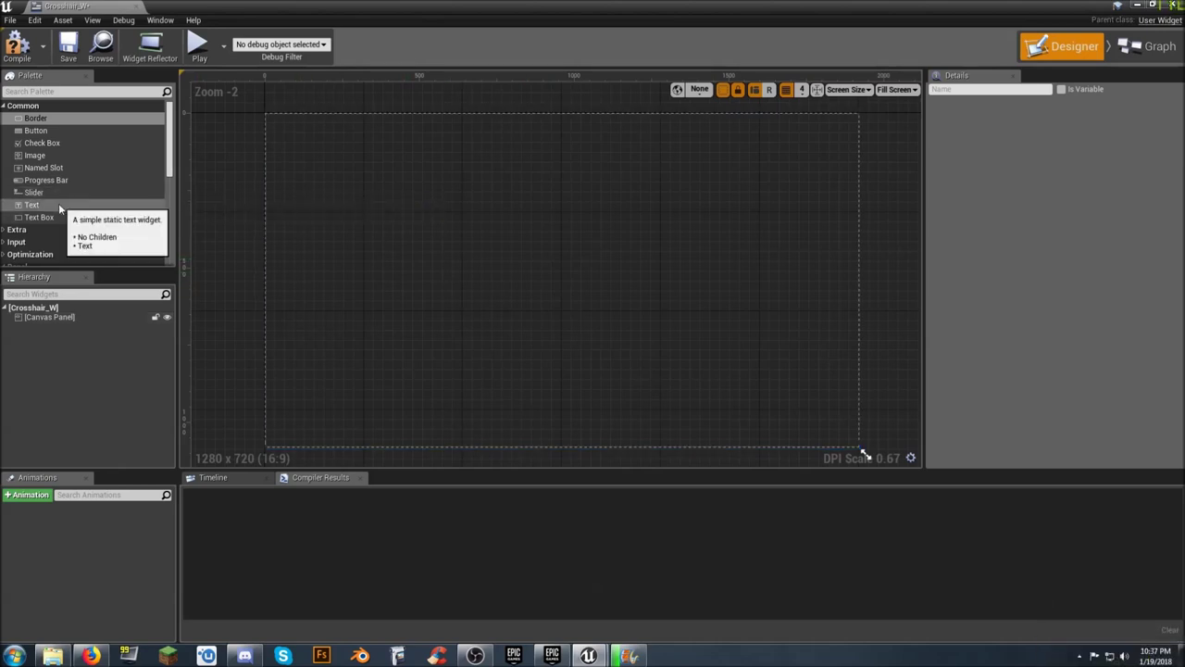
Add an Image widget sized 60 by 60 and move it to the canvas centre.
left_click_drag(48, 157, 515, 253)
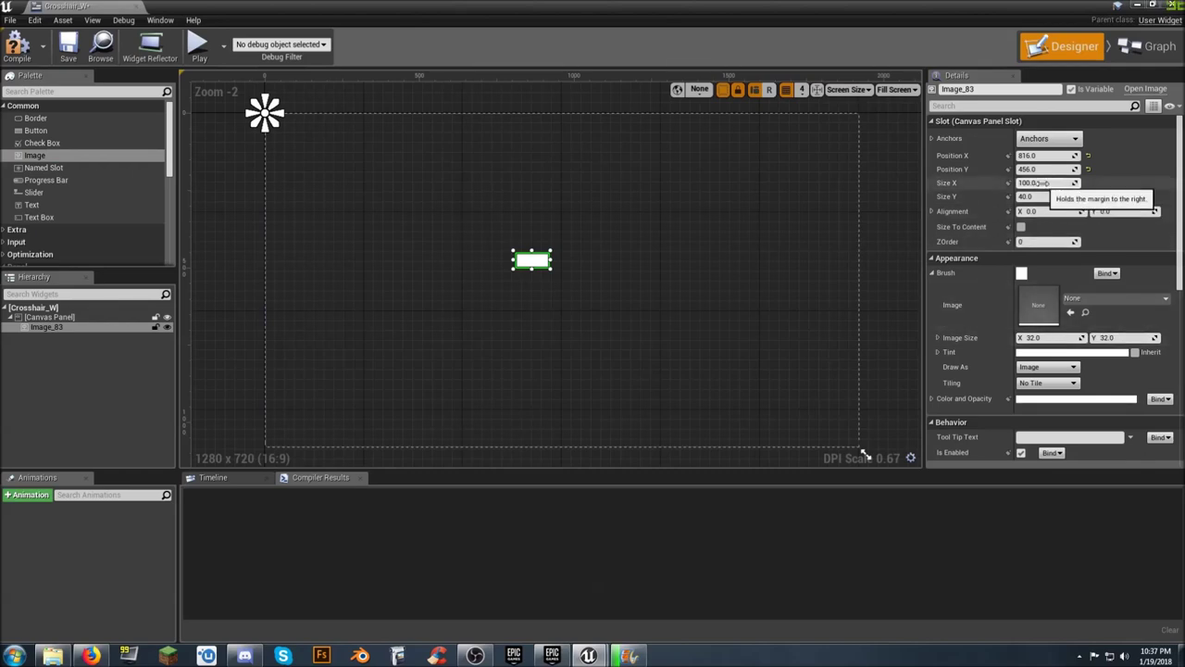
left_click(1044, 183)
type("6")
key("Tab")
left_click(1044, 183)
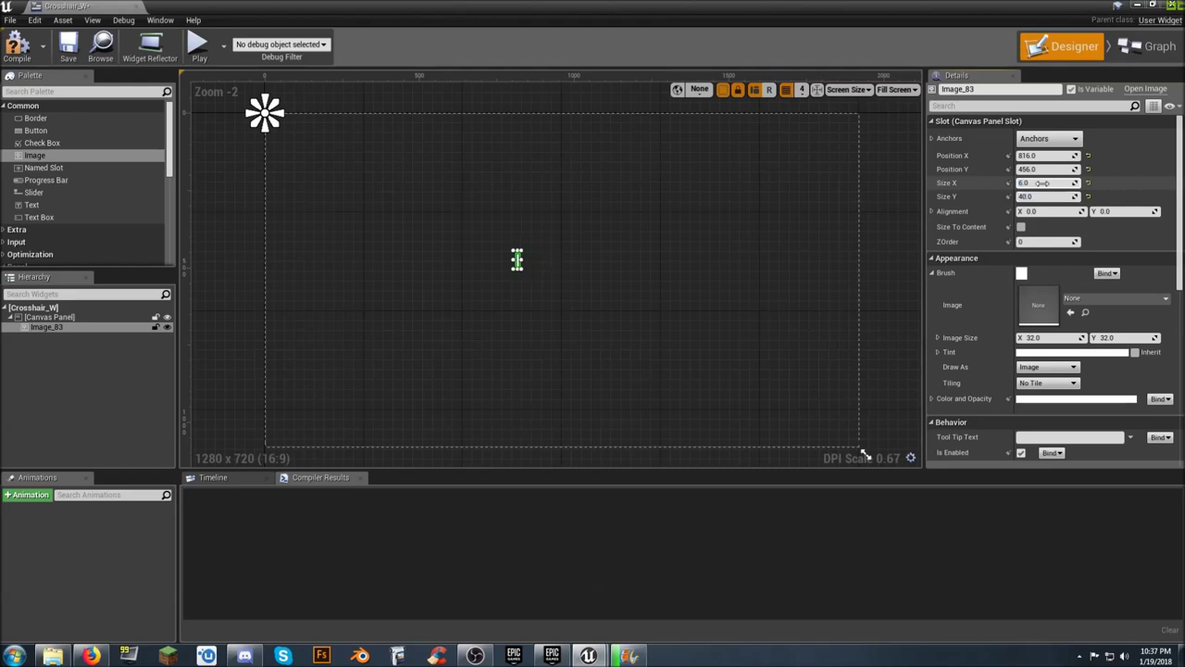
key("Tab")
type("60")
key("Tab")
left_click_drag(539, 270, 562, 278)
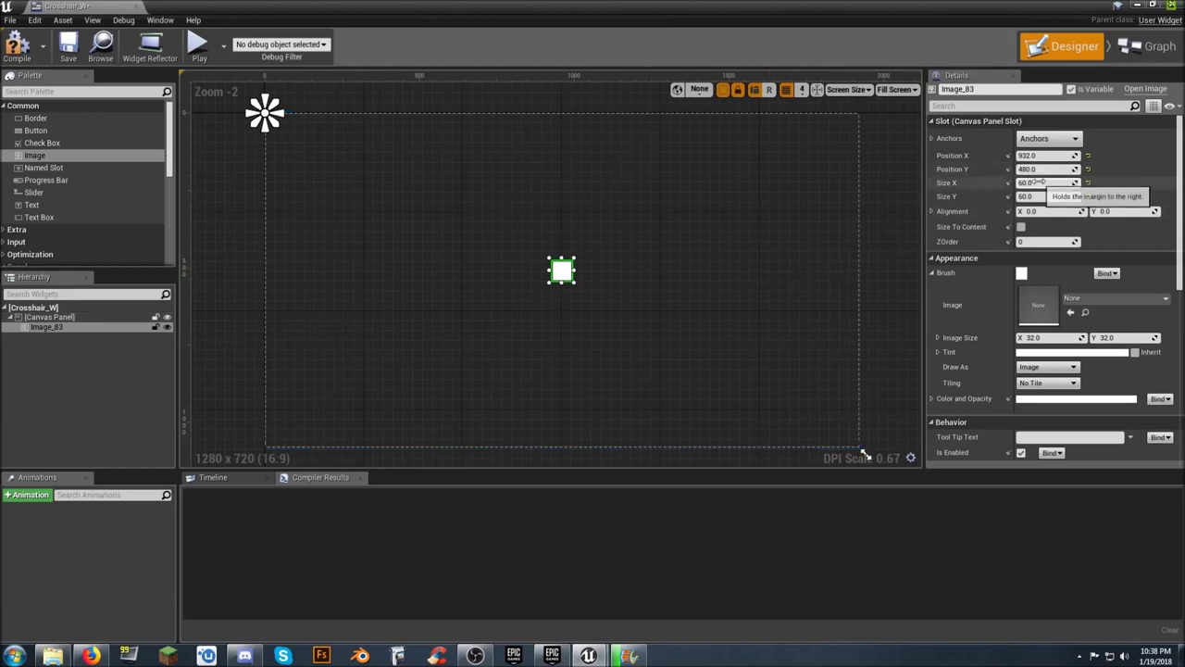
left_click(1058, 140)
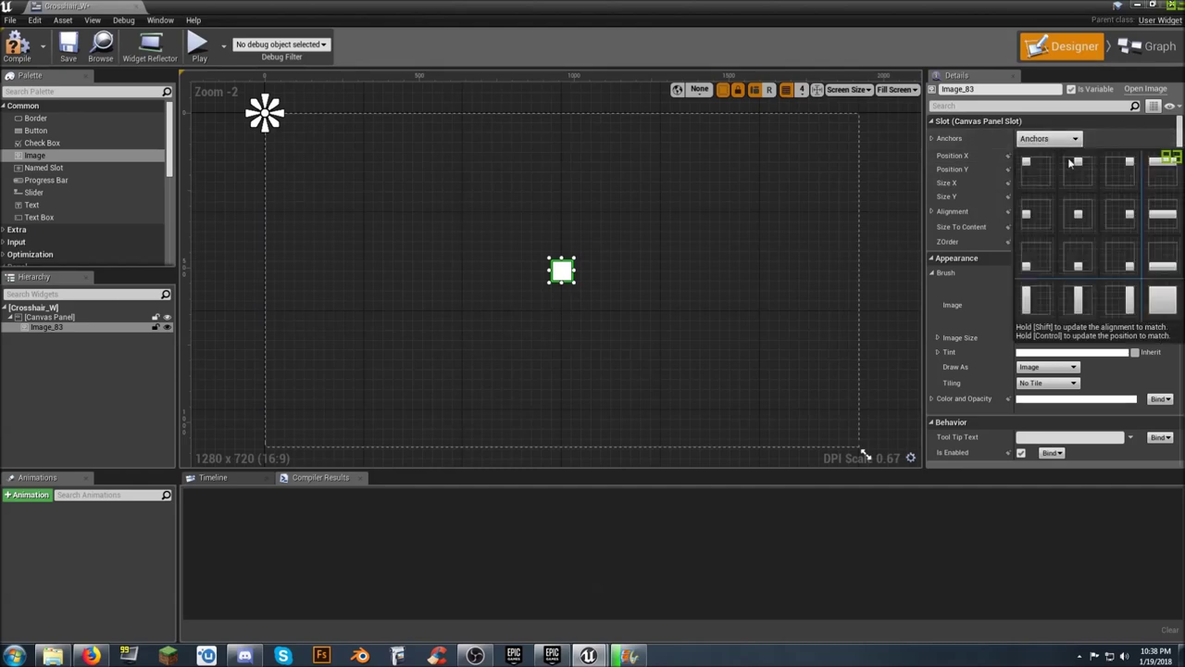
Try the centre anchor, revert to top-left, and set the image width to 5.
left_click(1080, 222)
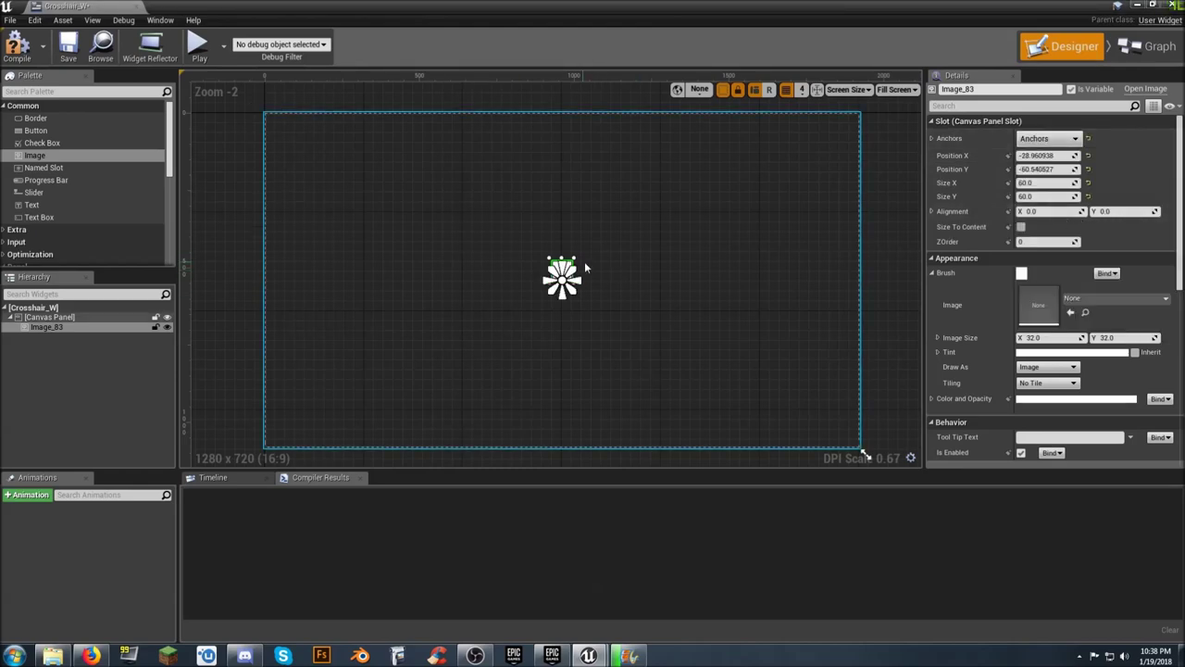
left_click(1041, 141)
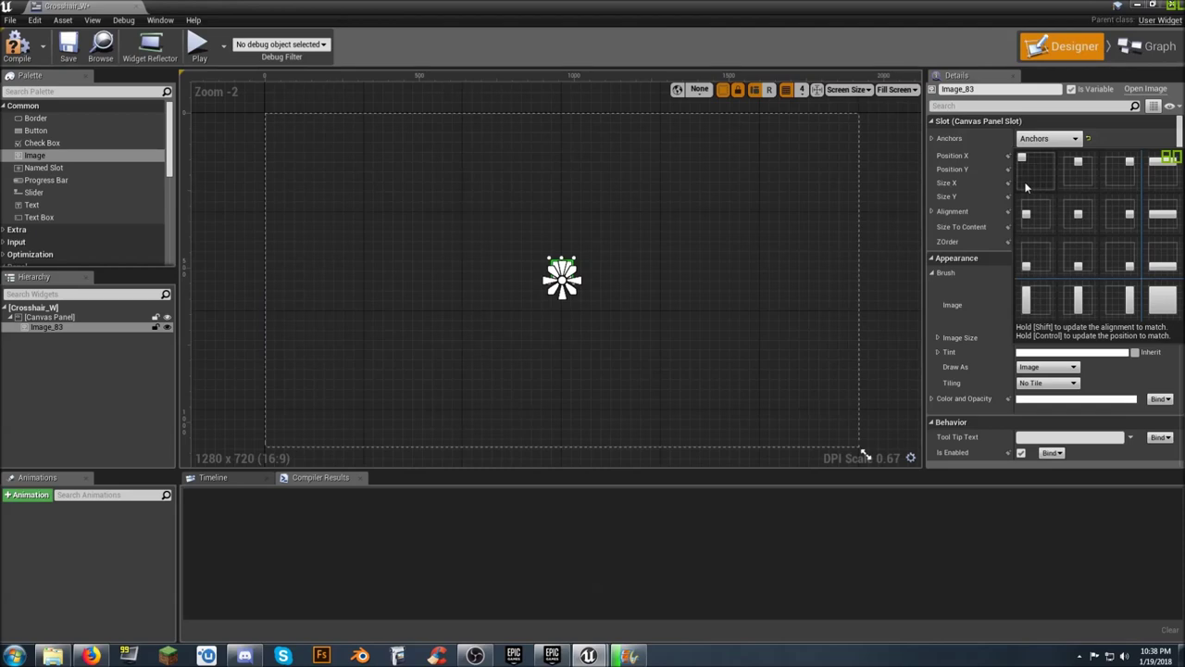
left_click(1033, 172)
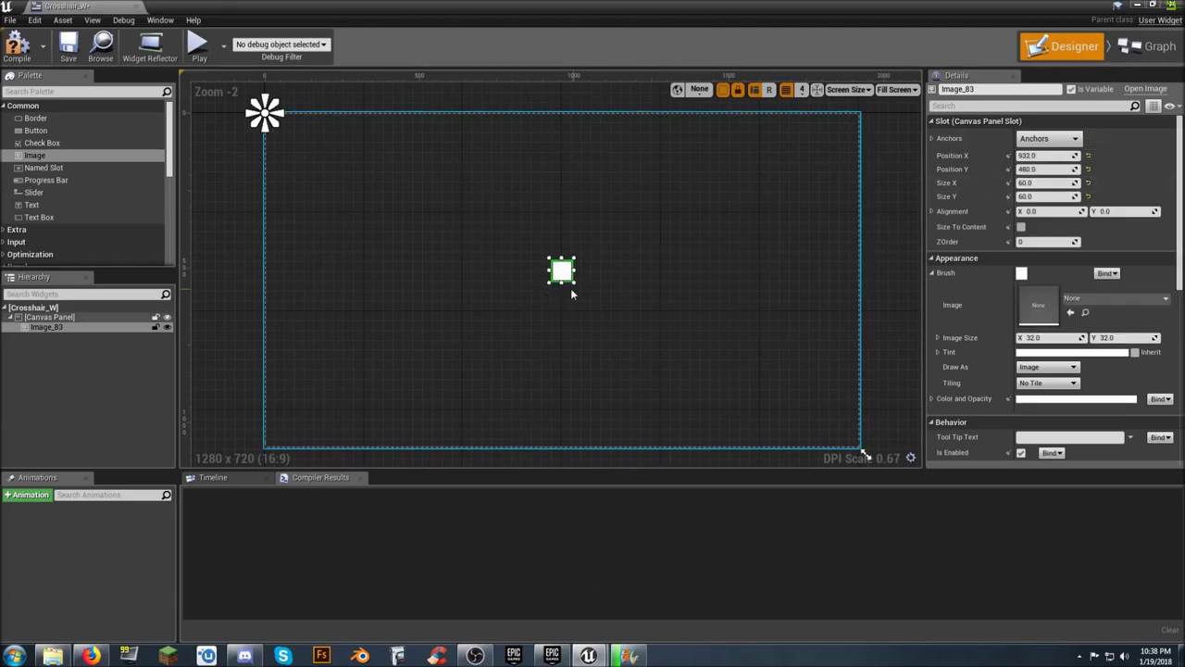
scroll(571, 287, "up", 3)
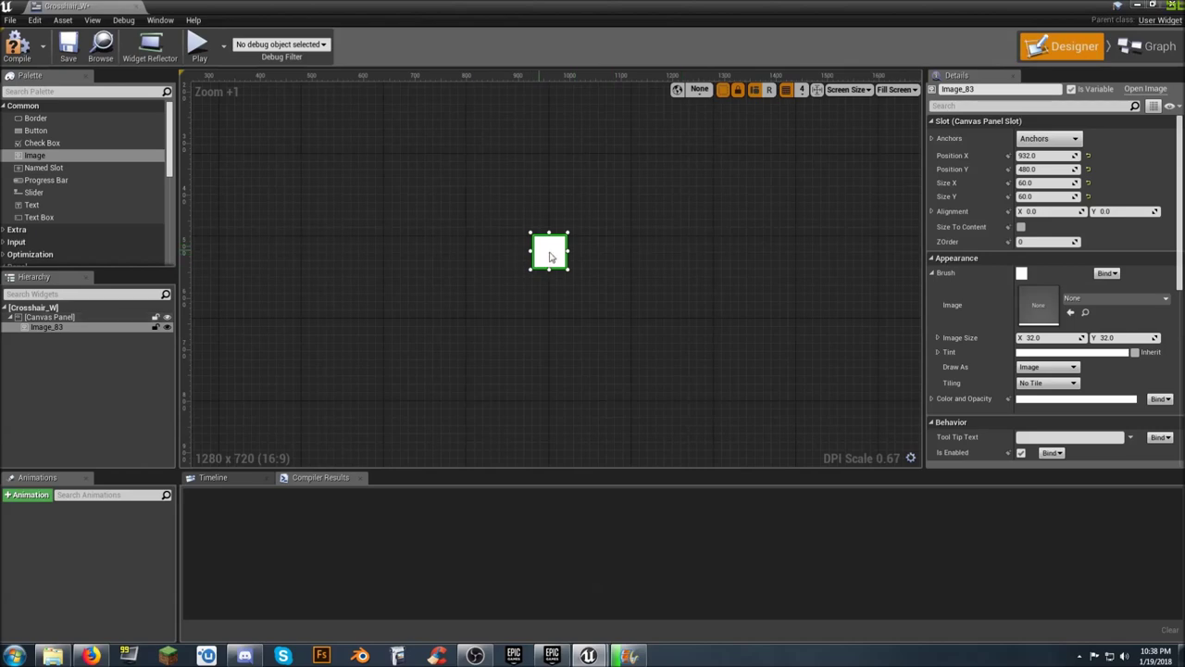
left_click(1042, 183)
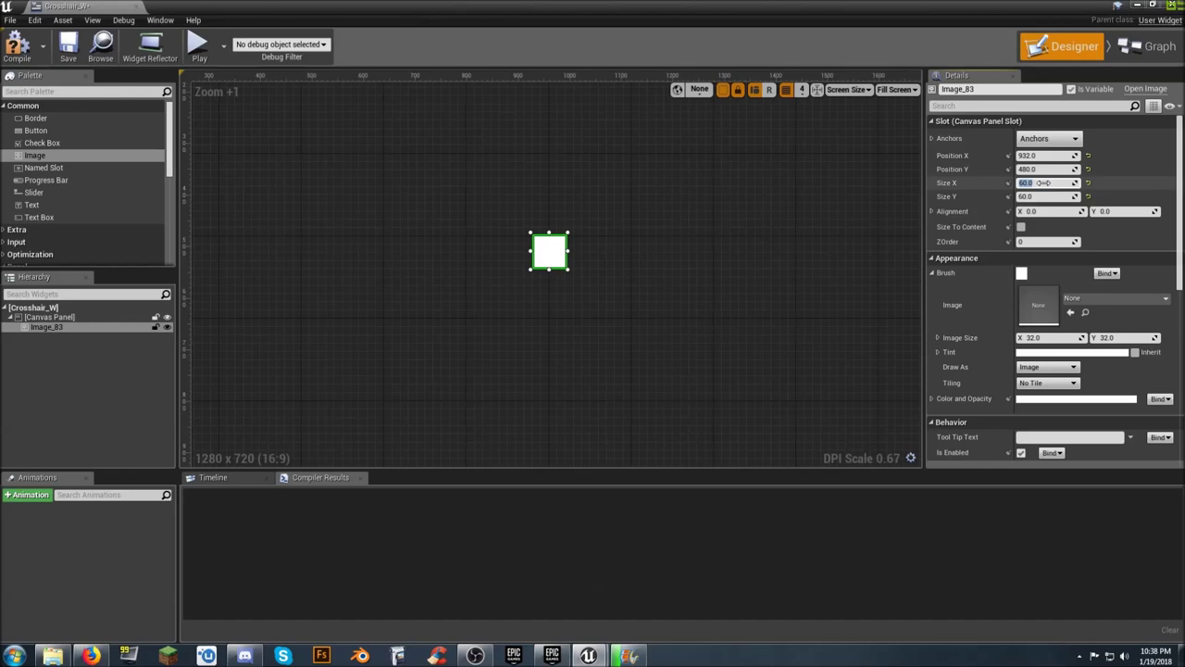
type("5")
key("Tab")
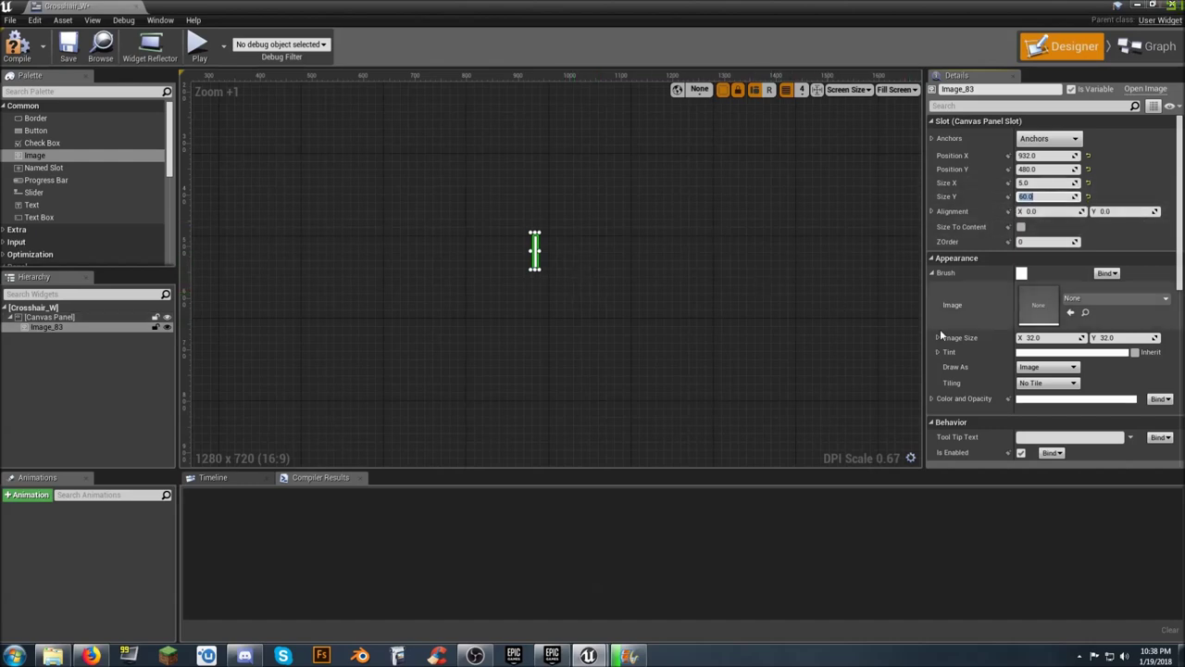
Set the image's Color and Opacity to red.
left_click(1034, 400)
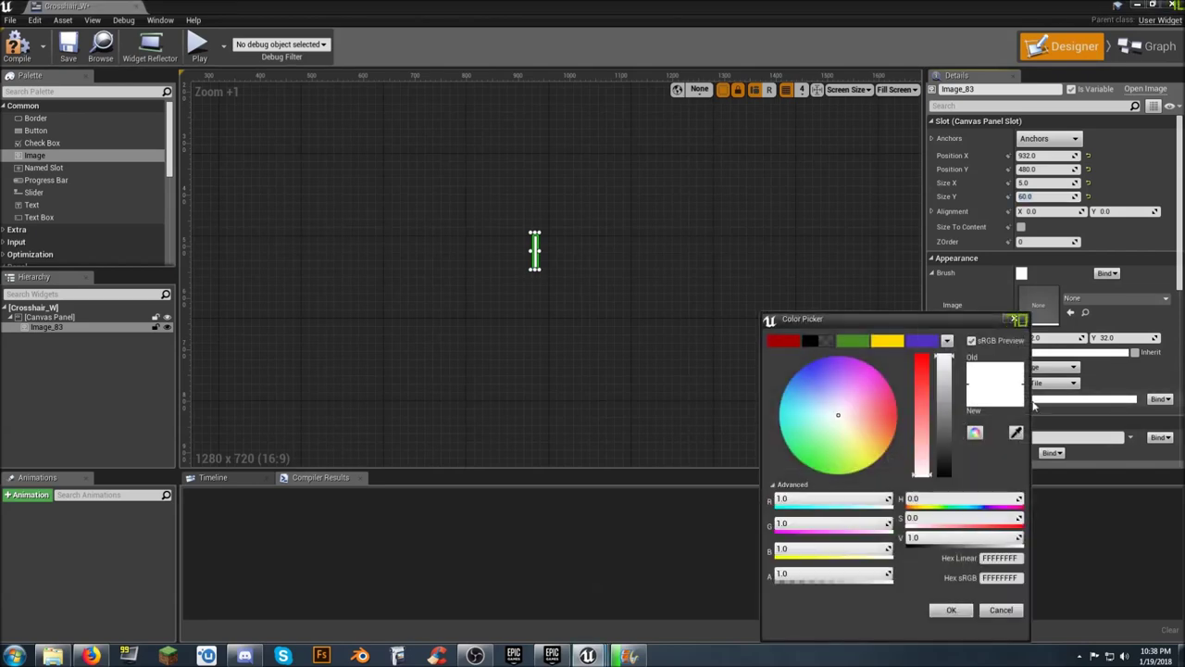
left_click(785, 342)
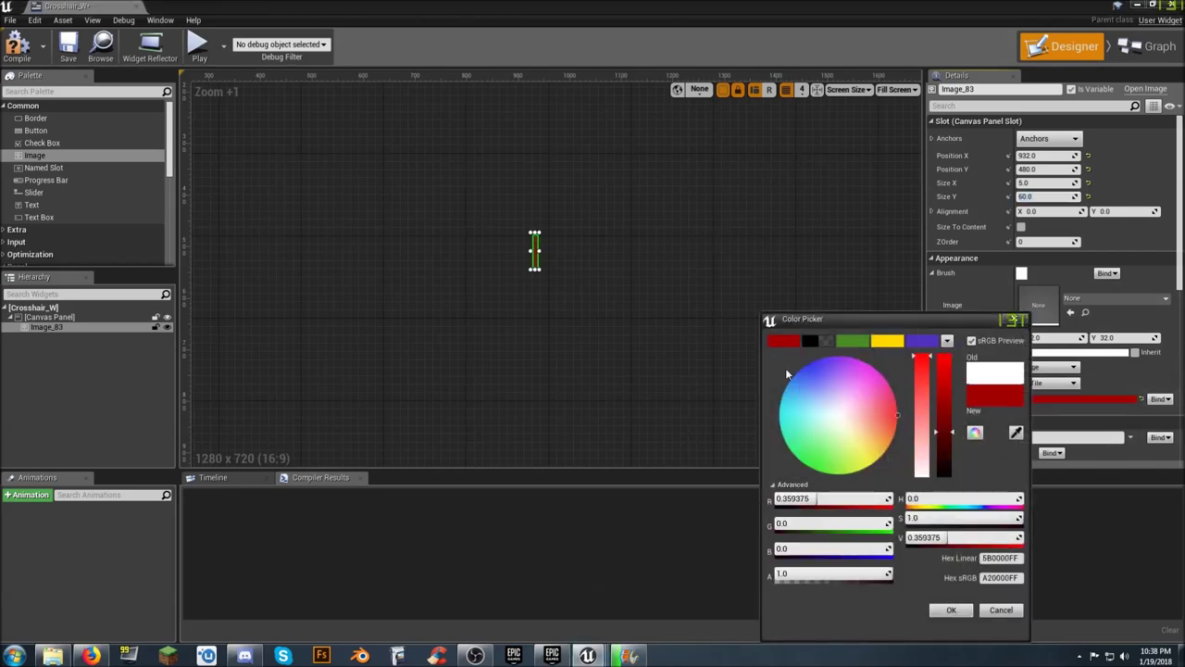
left_click(945, 608)
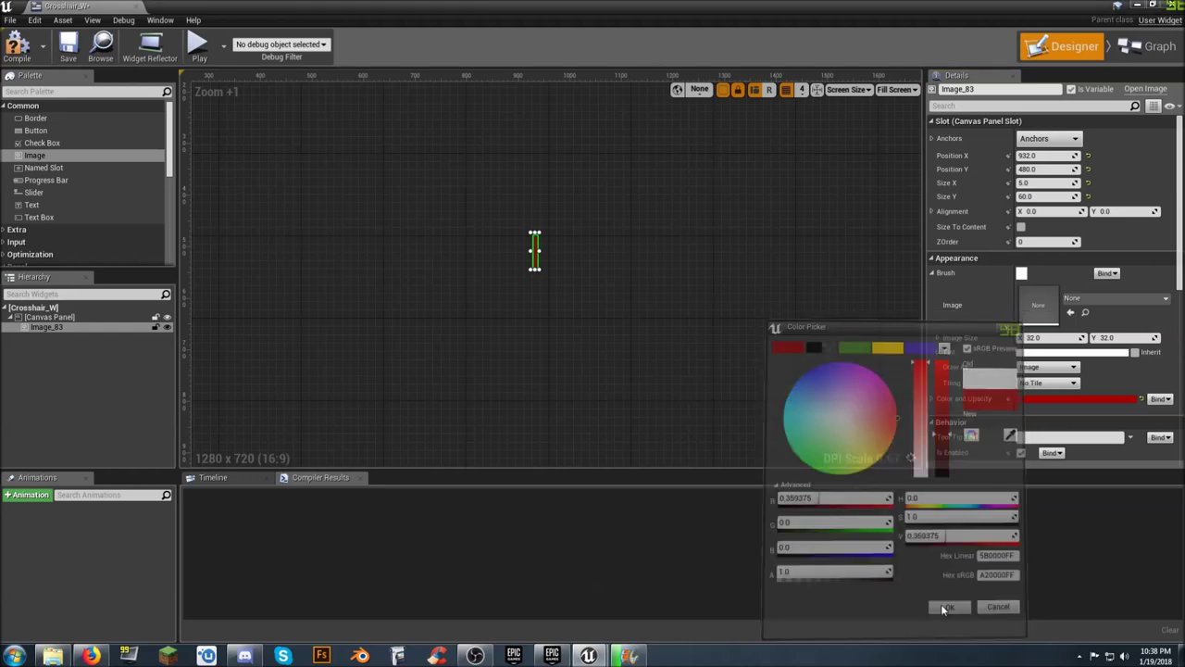
left_click(564, 298)
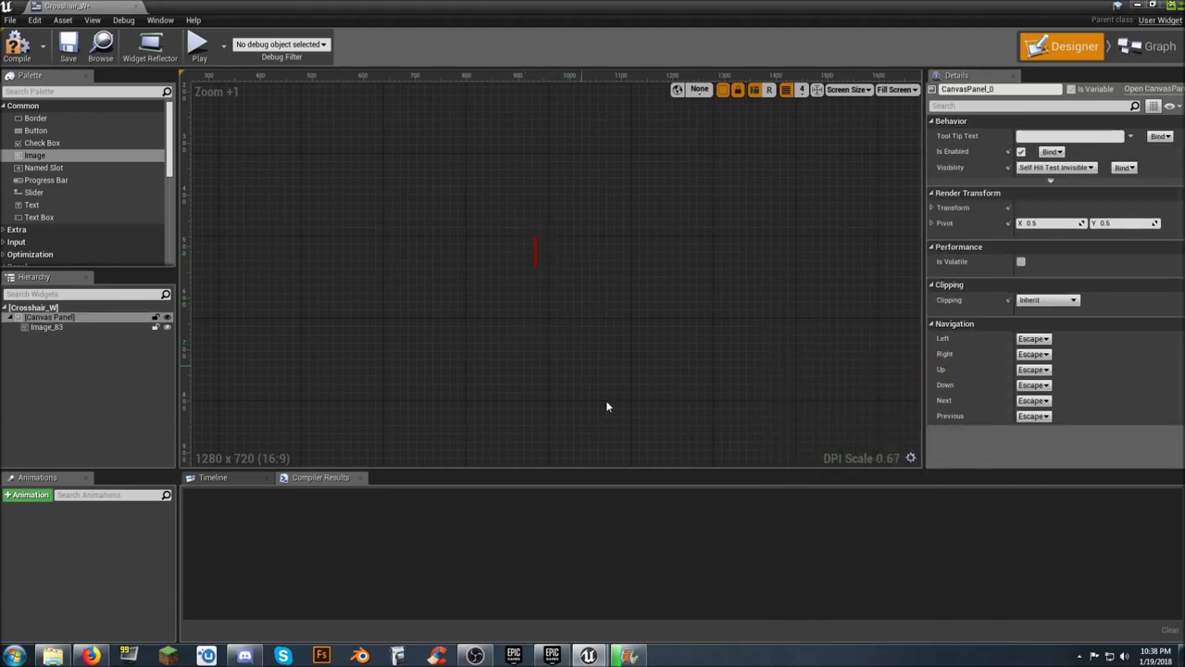
Rename Image_83 to Vert in the widget hierarchy.
left_click(63, 331)
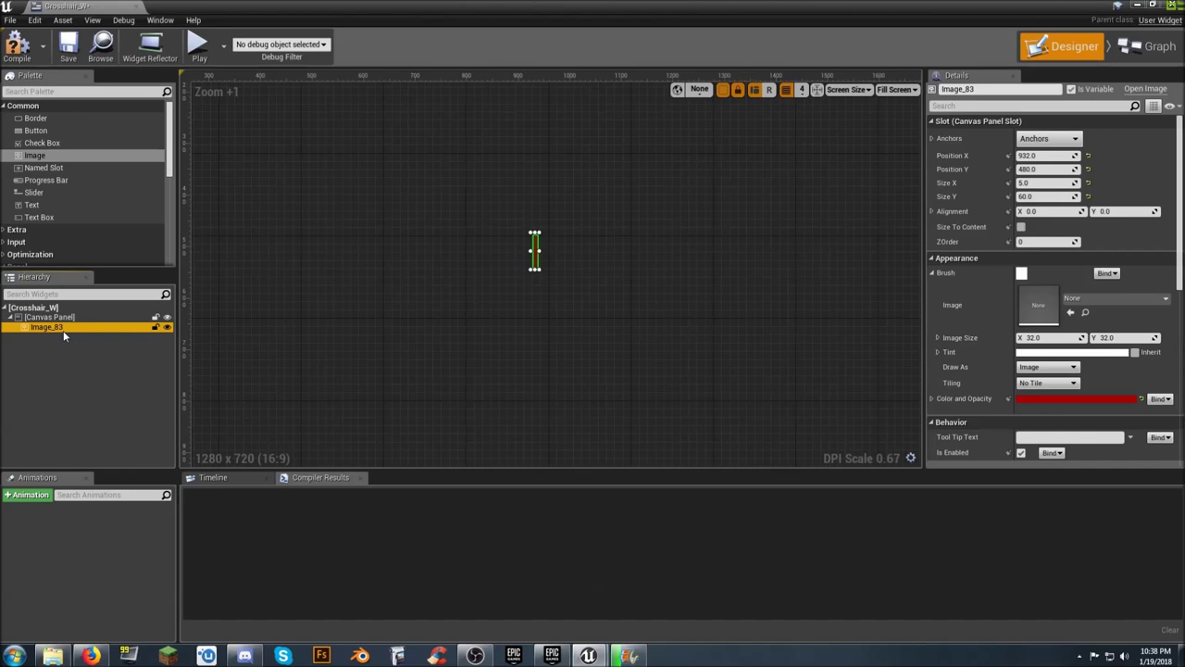
left_click(63, 330)
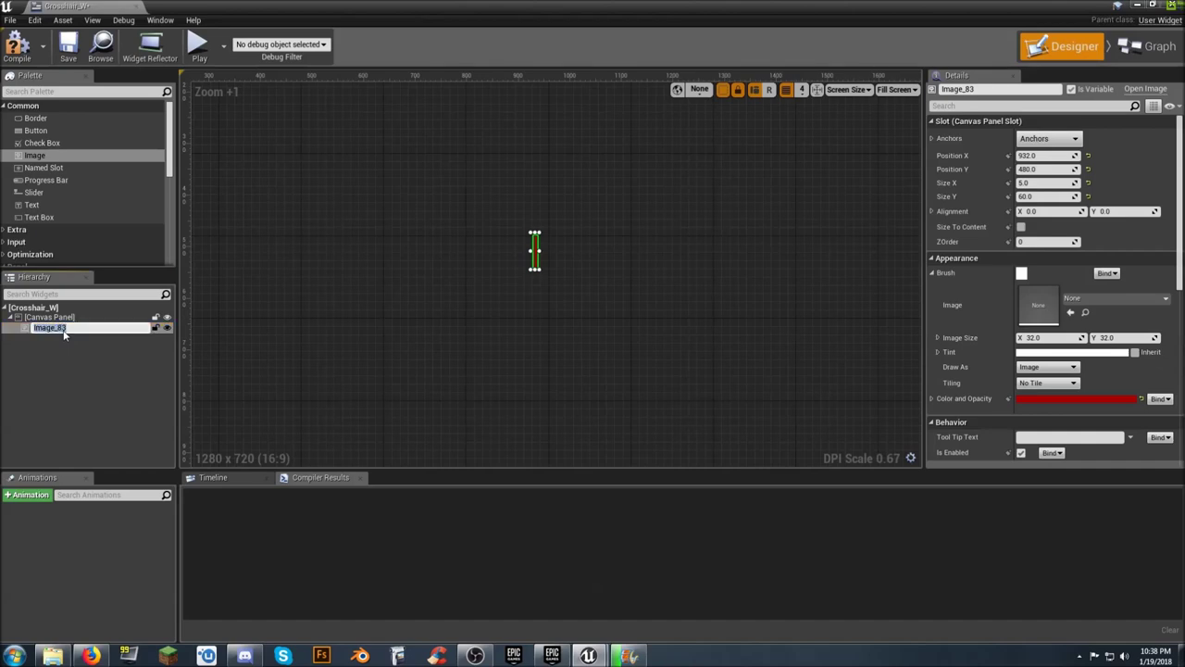
type("Vert")
key("Return")
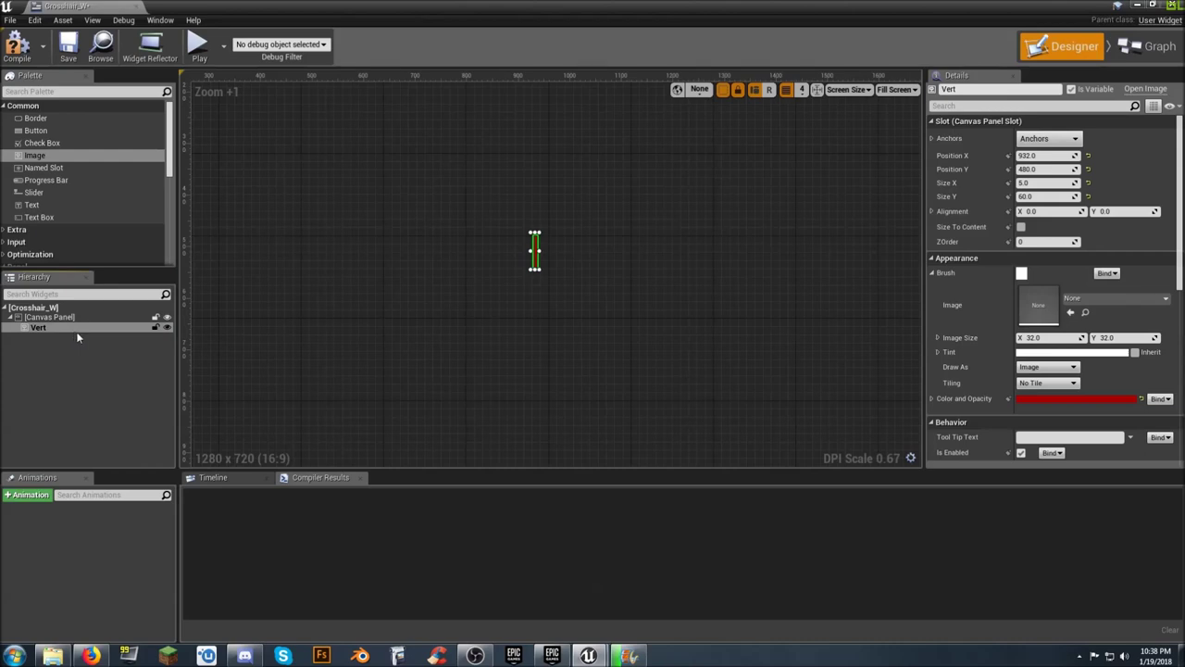
scroll(505, 300, "down", 2)
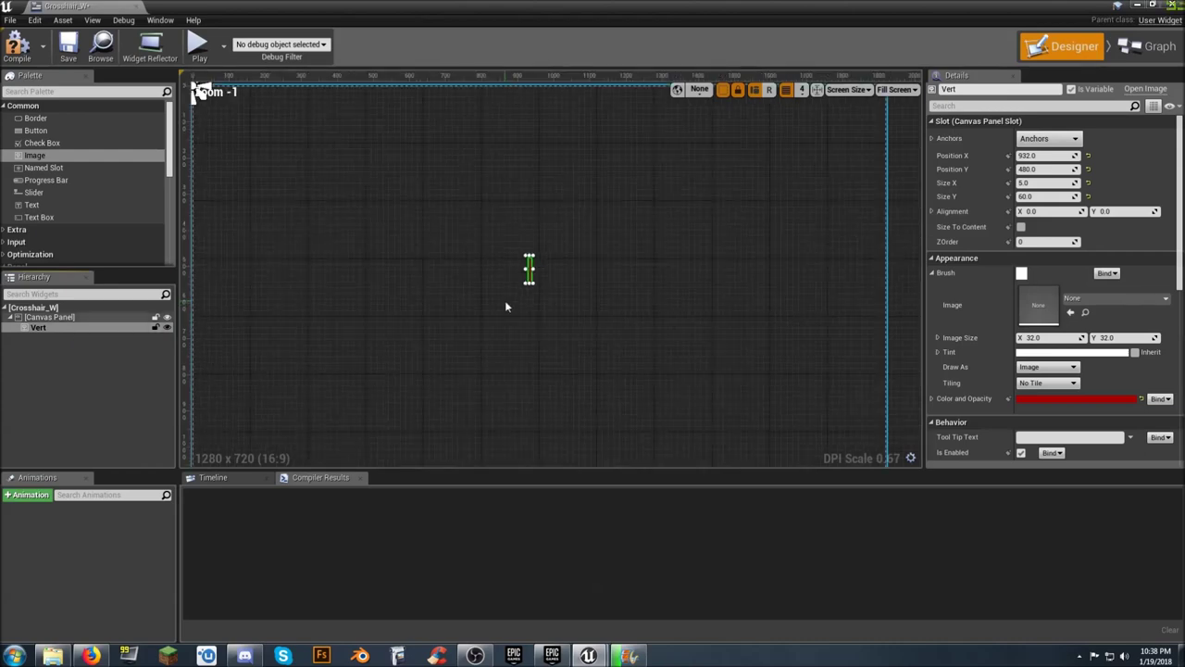
scroll(505, 300, "down", 1)
left_click(1046, 141)
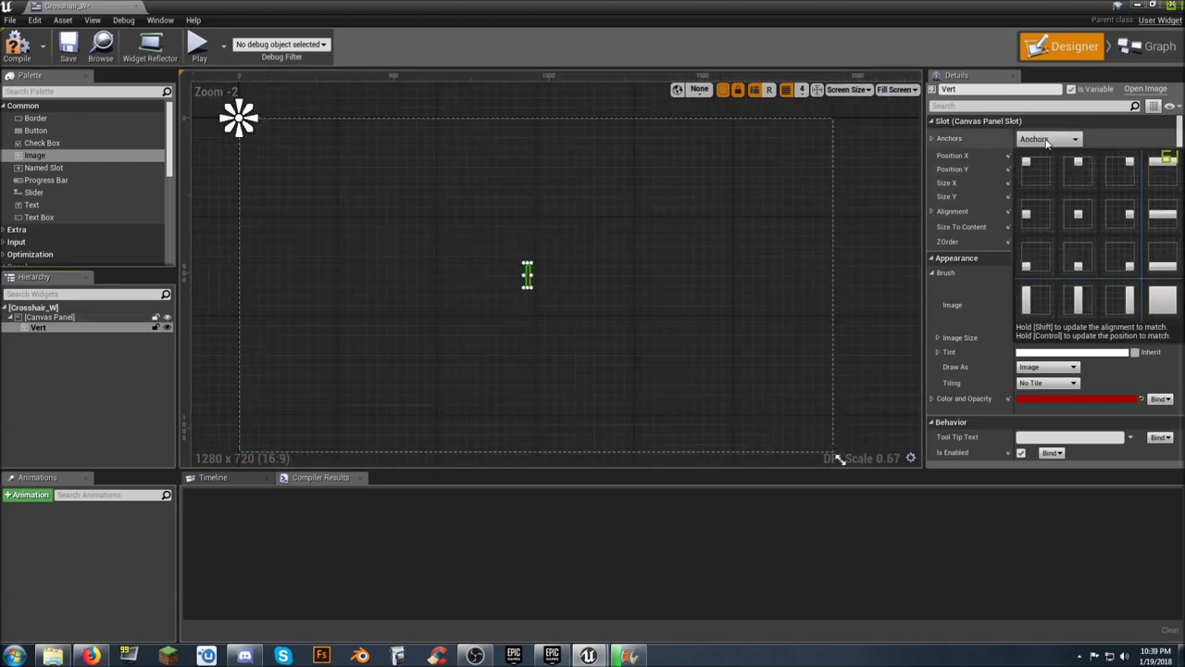
Anchor Vert to the screen centre and set its Position X to 0.
left_click(1068, 218)
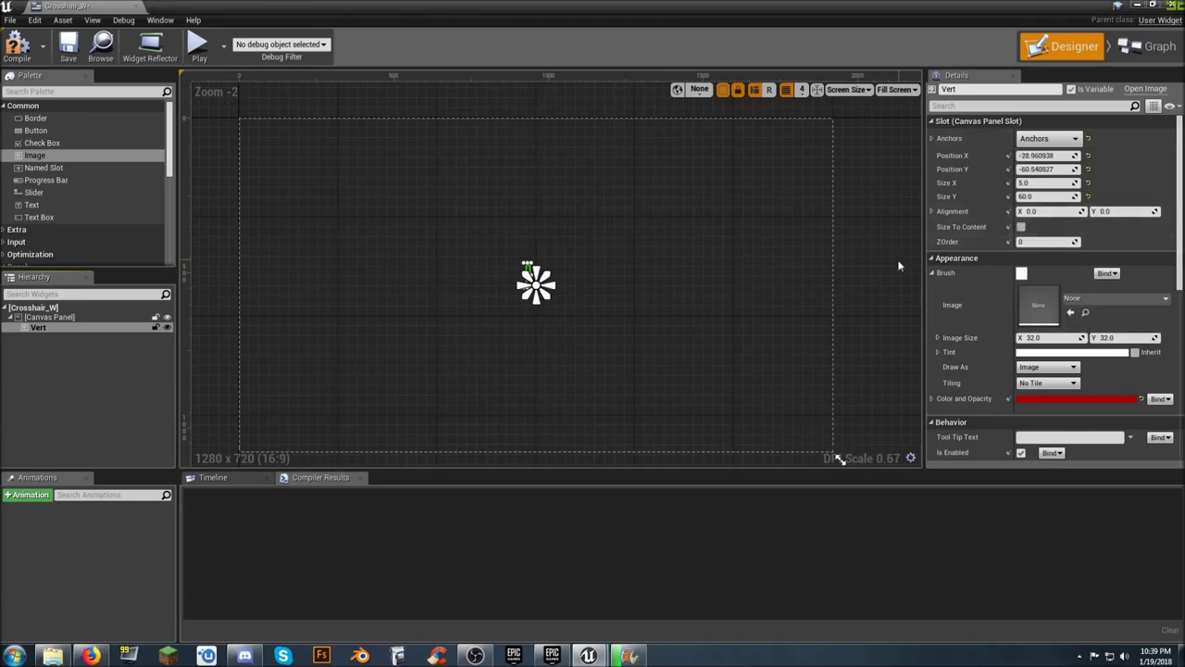
left_click(1056, 156)
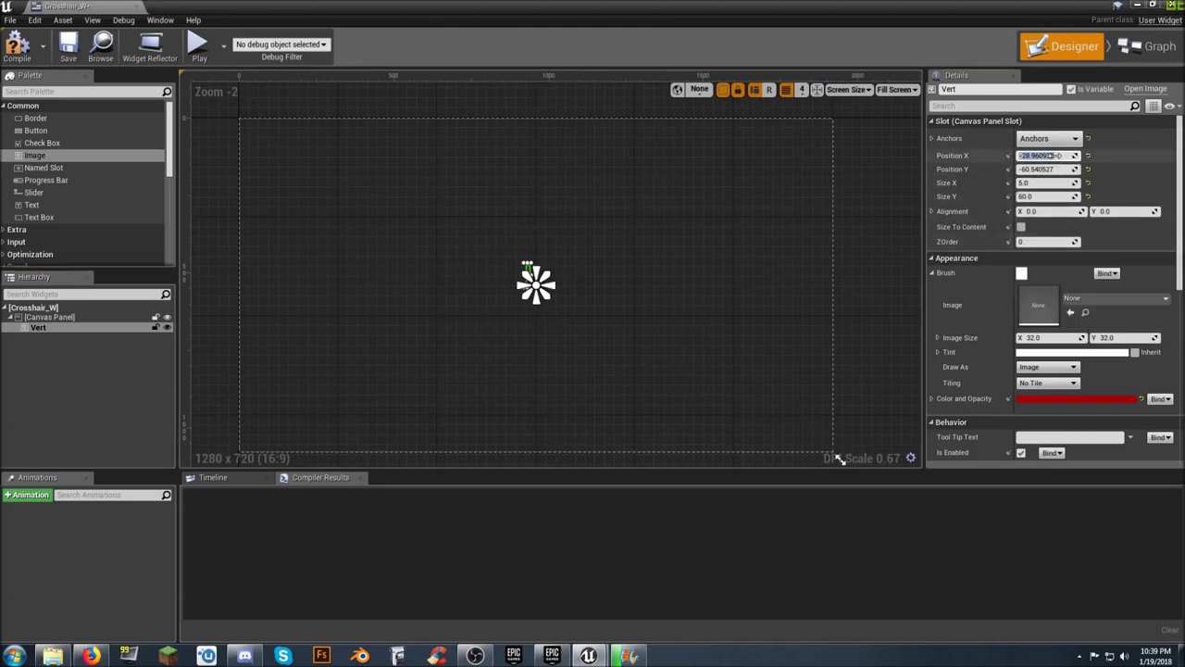
type("0")
key("Tab")
type("0")
key("Tab")
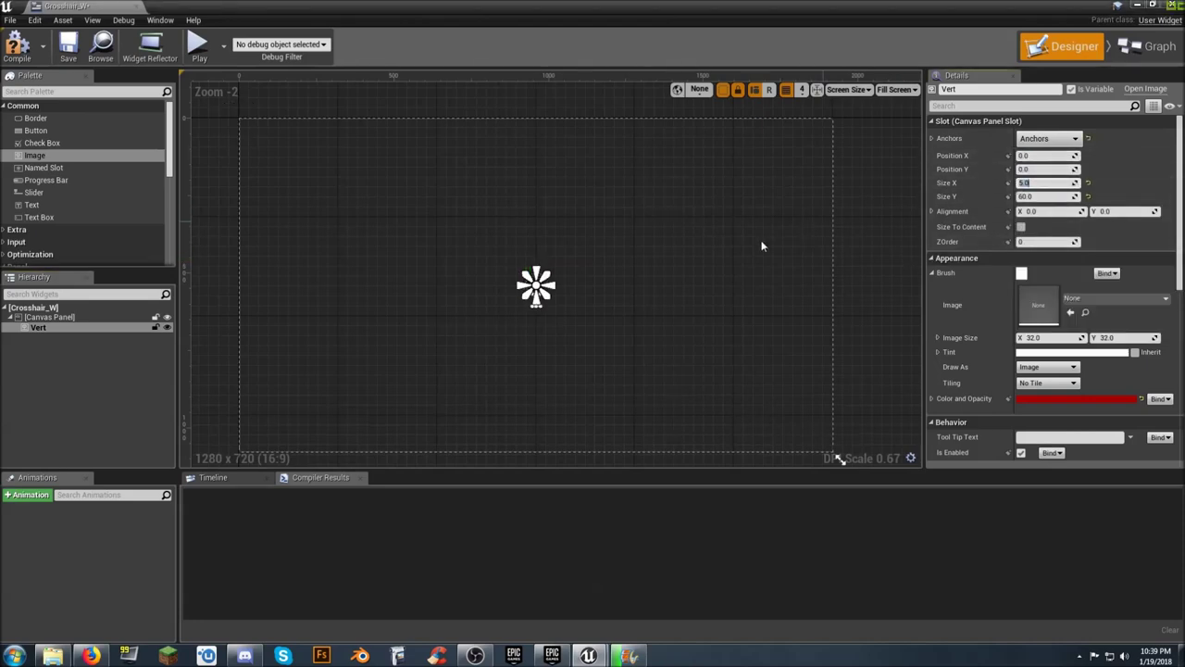
left_click(667, 325)
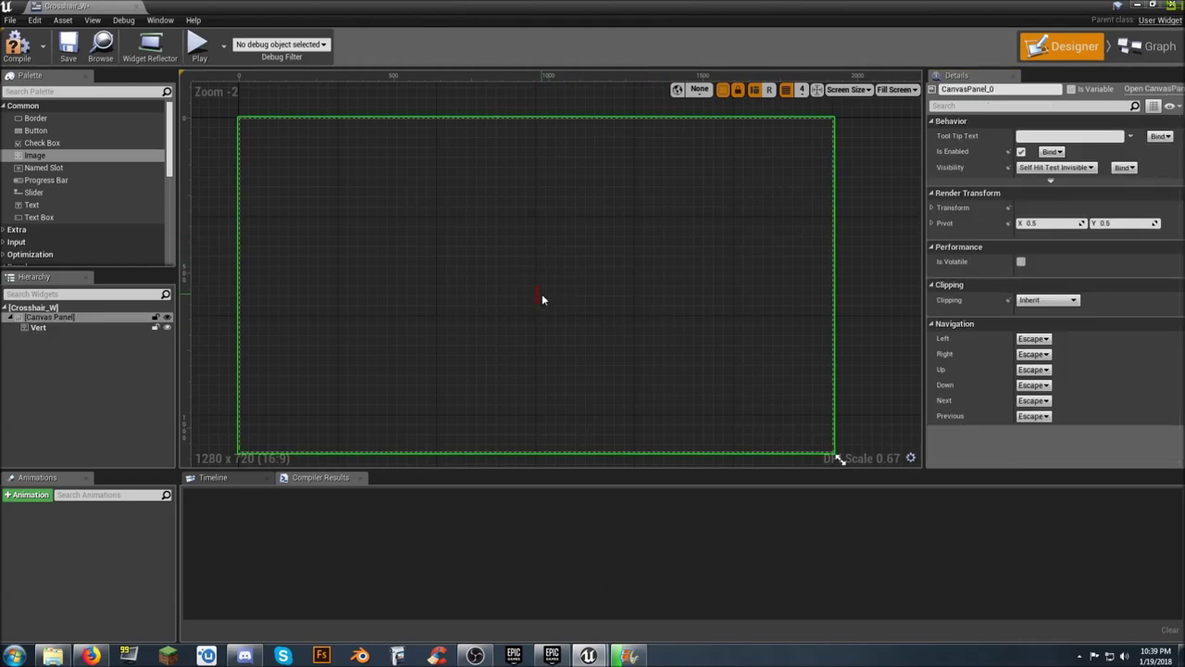
left_click(37, 327)
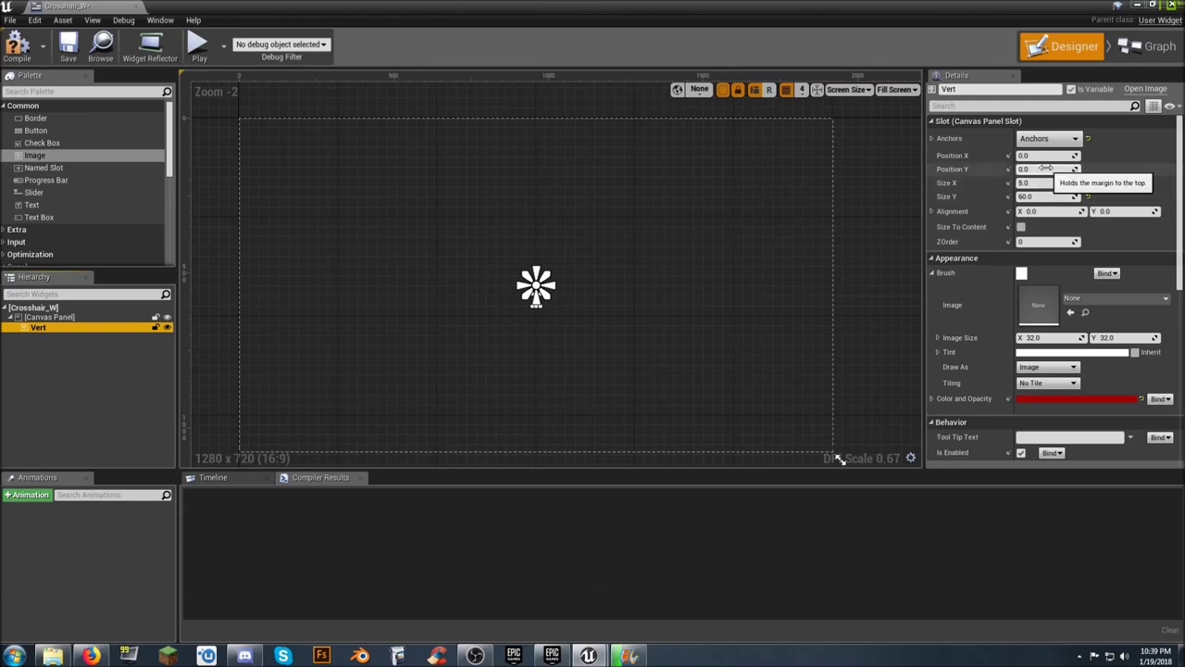
Set Vert's Position Y to -30 so the bar sits centred.
left_click(1043, 169)
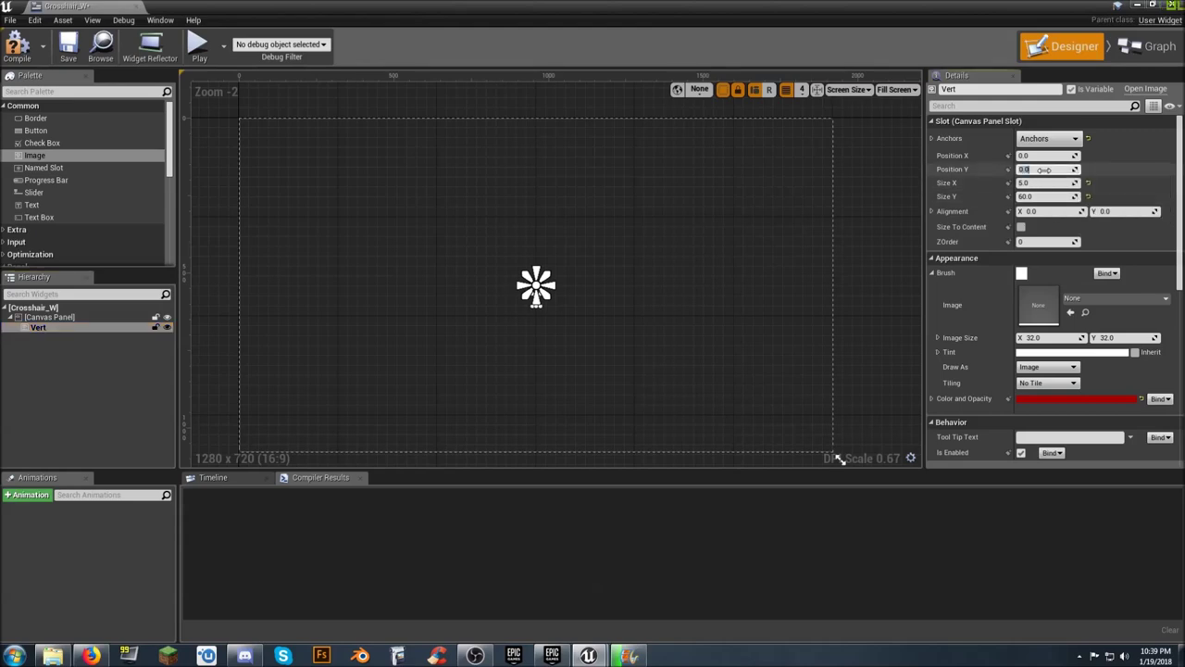
type("-30")
key("Return")
left_click(631, 304)
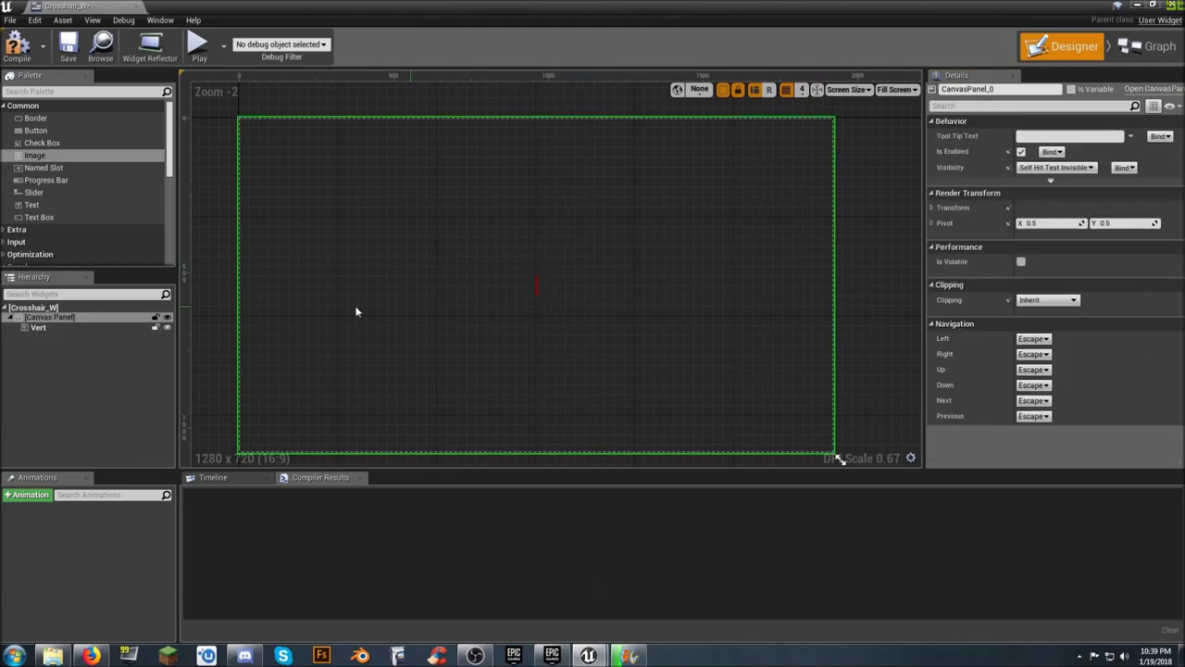
left_click(37, 328)
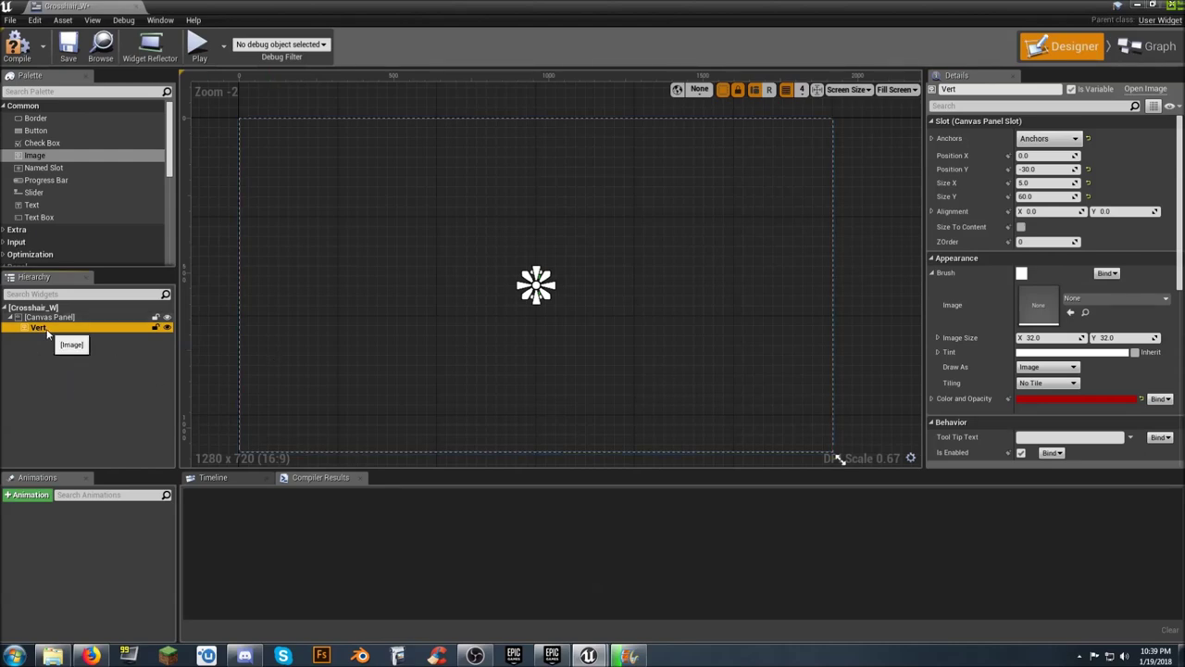
right_click(47, 331)
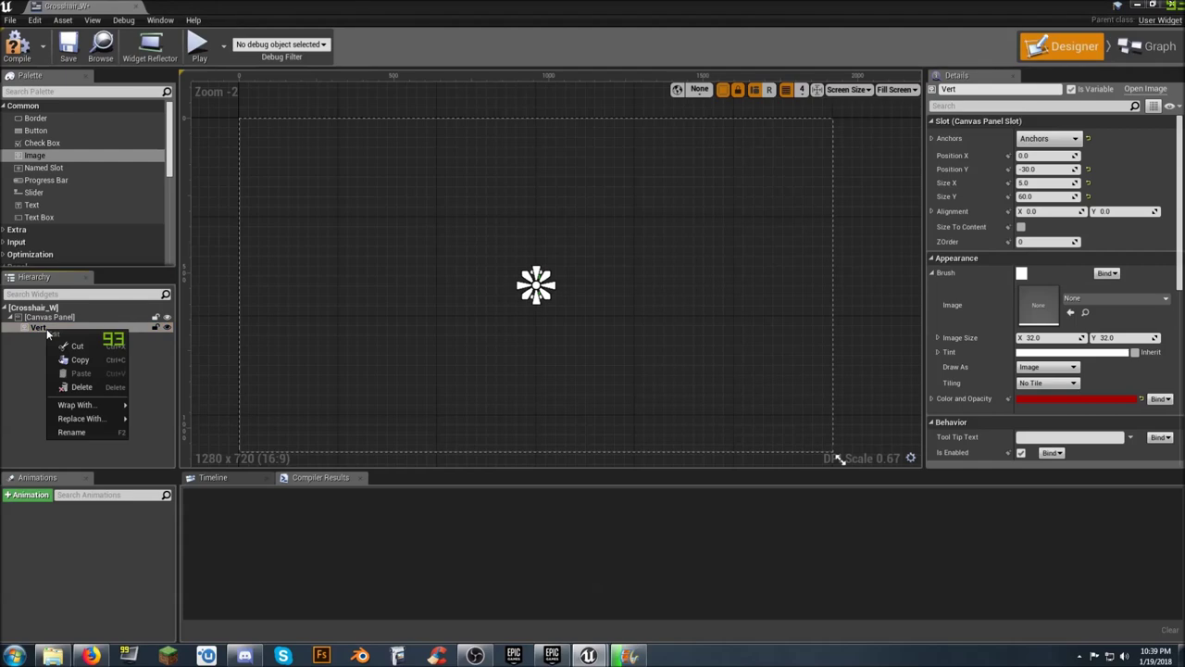
Copy Vert and paste it into the Canvas Panel as Image_84.
left_click(93, 364)
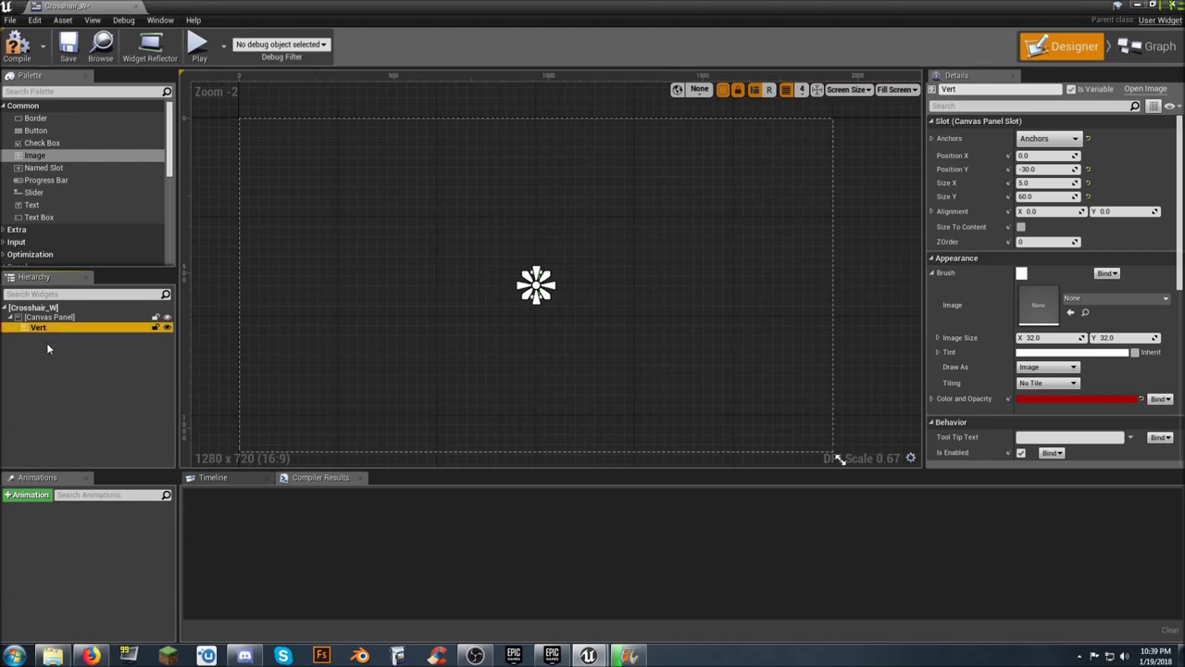
right_click(48, 318)
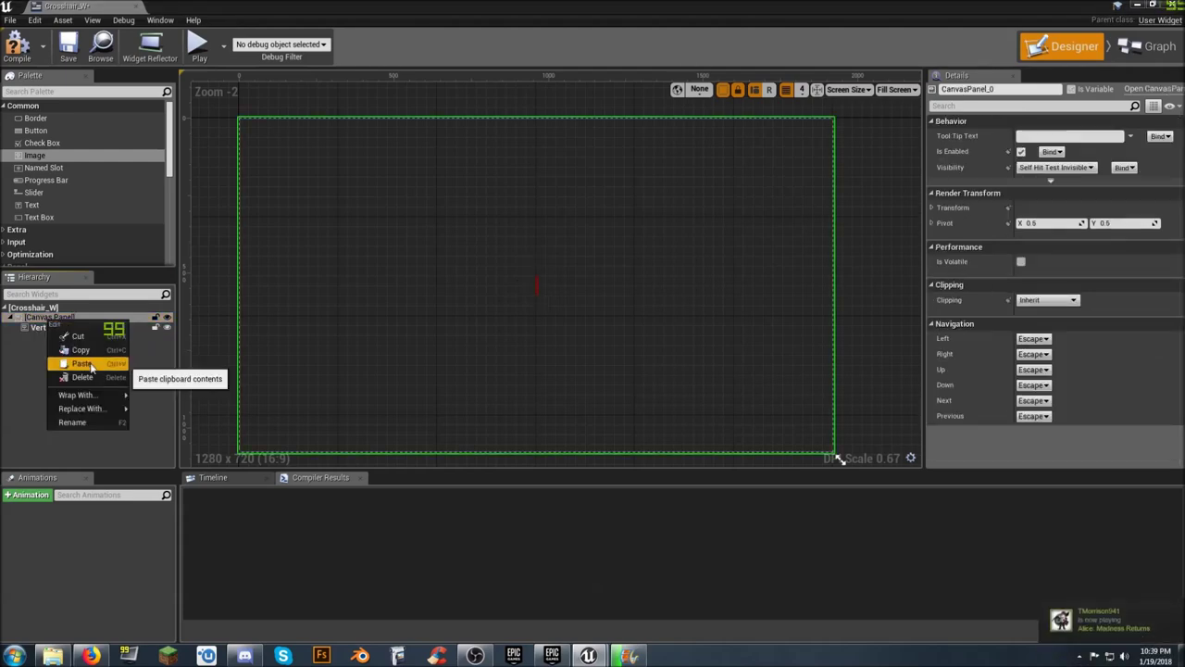
left_click(90, 364)
left_click(46, 338)
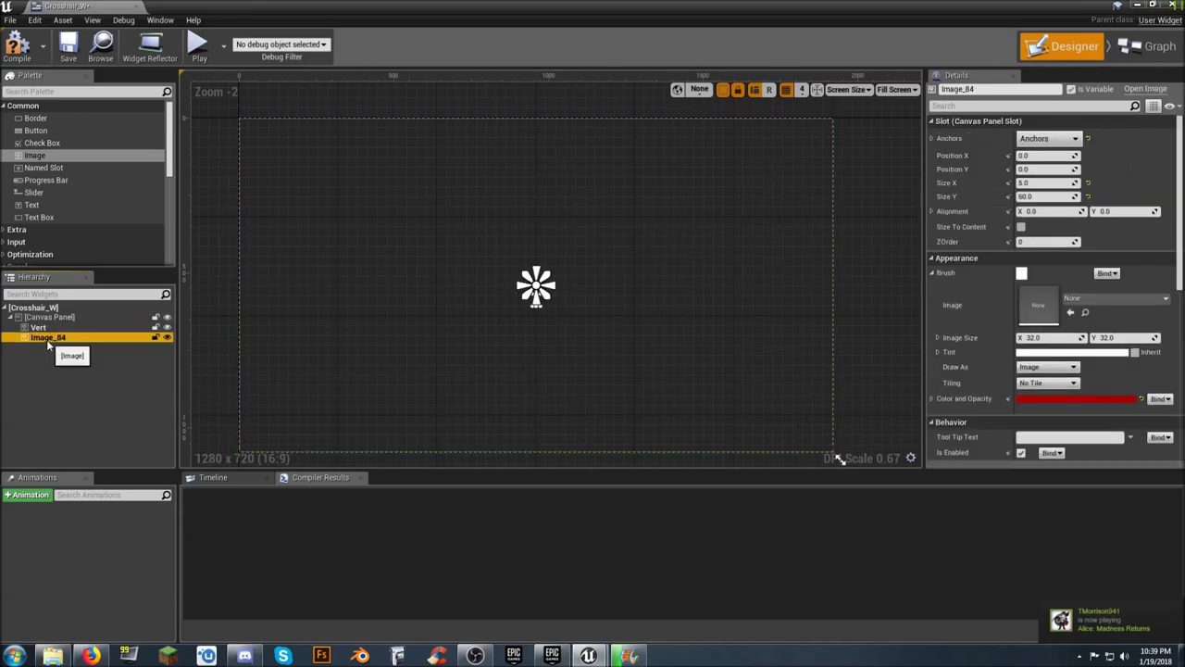
Resize Image_84 to 60 wide by 5 tall as a horizontal bar.
left_click(1039, 184)
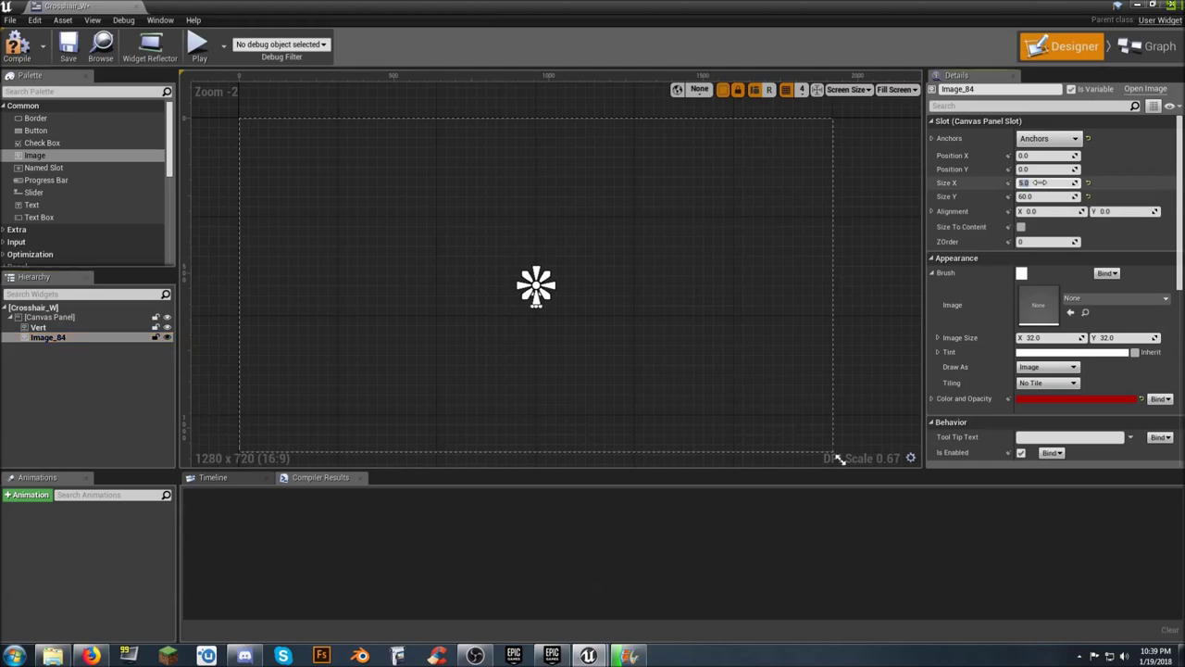
type("60")
key("Tab")
type("5")
key("Tab")
left_click(659, 331)
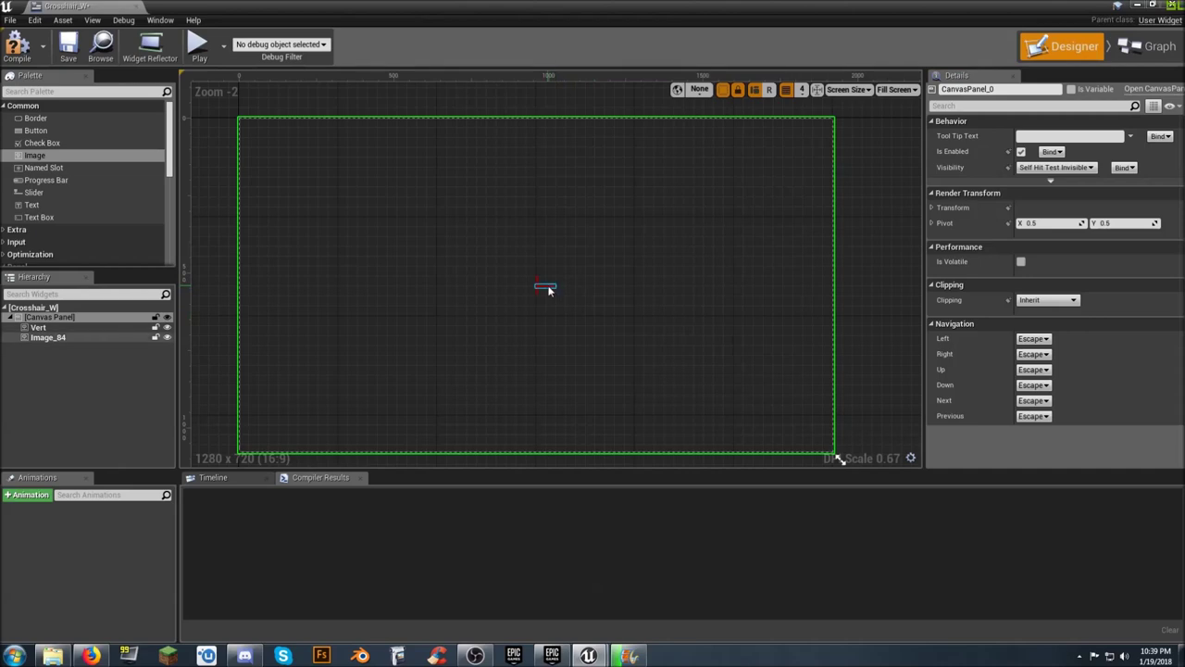
left_click(547, 286)
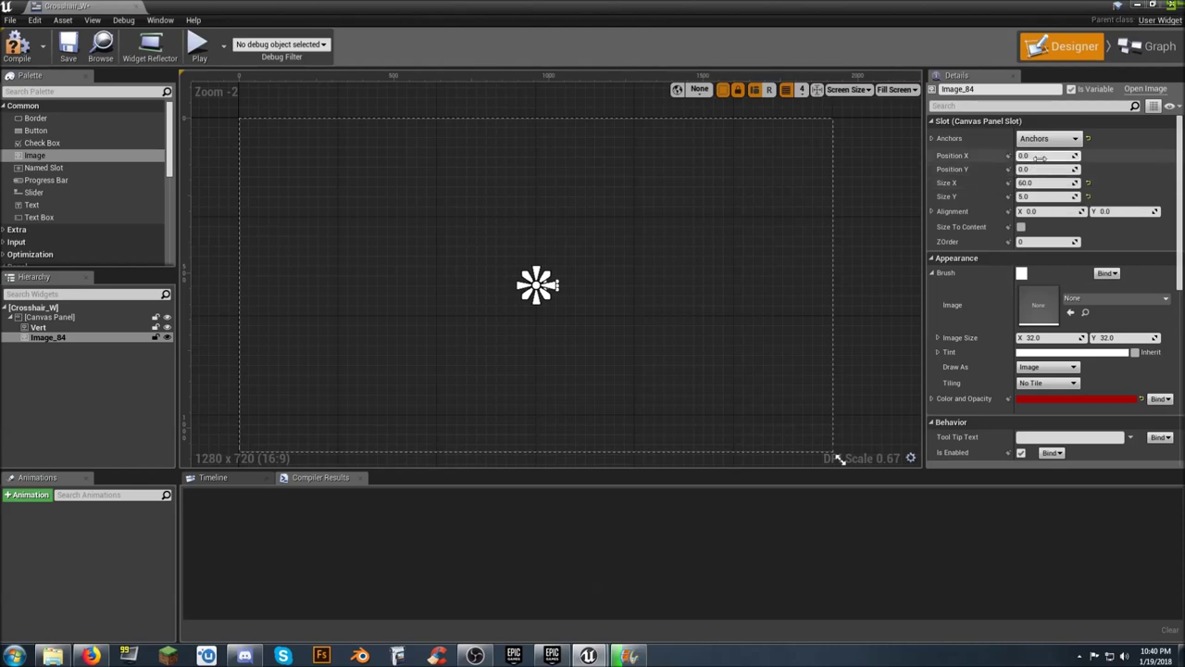
left_click(1039, 154)
Set Image_84's Position X to -30.
type("-3")
left_click(688, 312)
scroll(555, 307, "up", 3)
scroll(546, 299, "up", 2)
scroll(523, 281, "up", 1)
right_click_drag(526, 275, 581, 346)
left_click(559, 312)
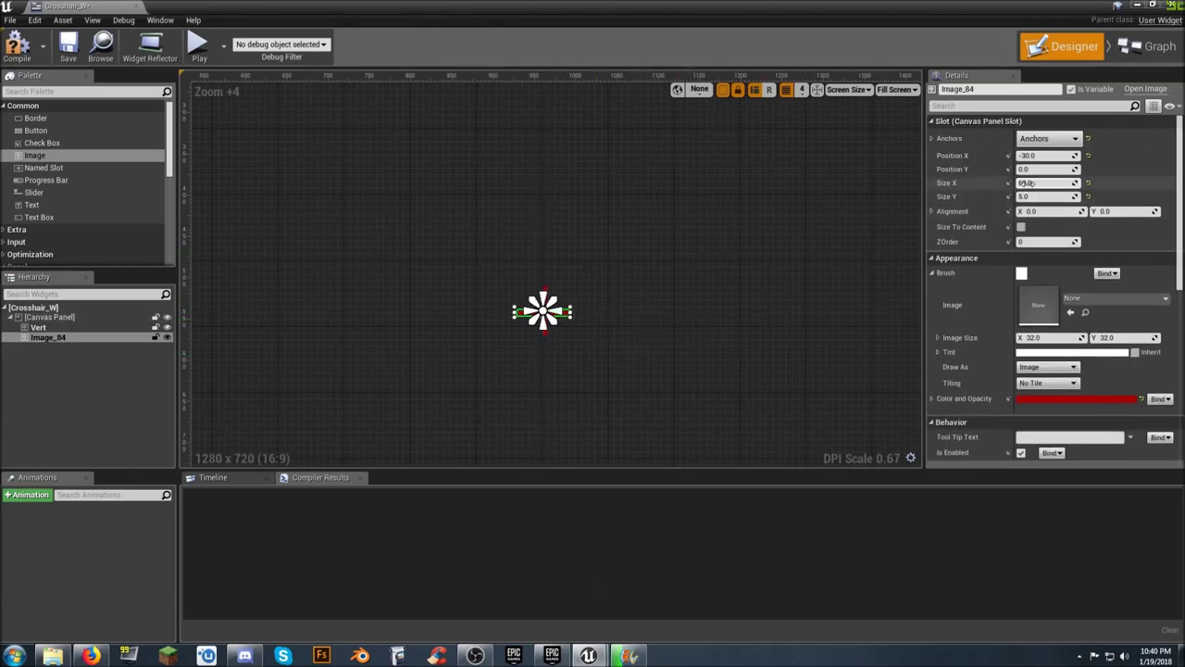
left_click(816, 297)
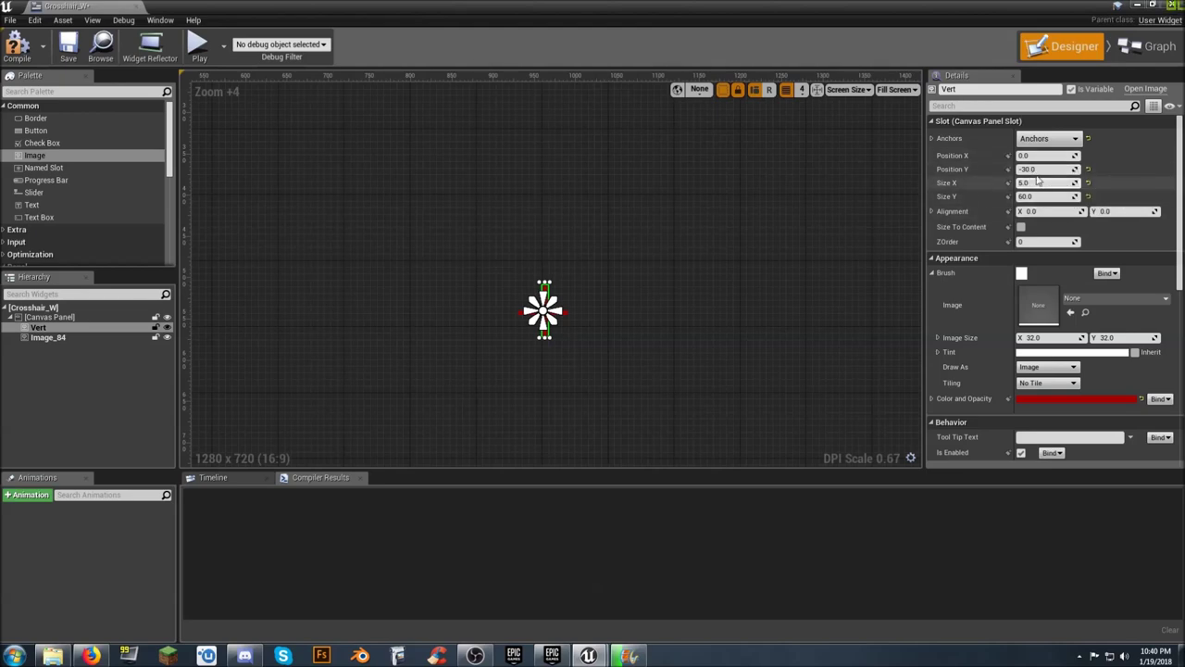
Set Vert's Position X to -2.5.
left_click(1038, 155)
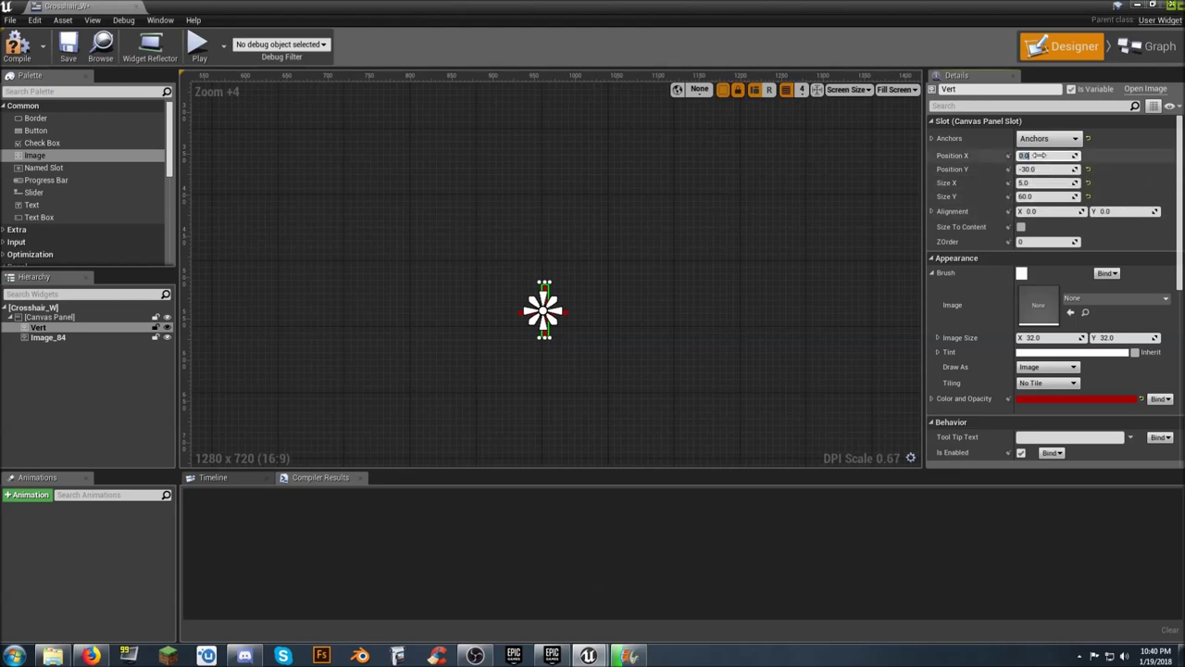
type("-2.5")
key("Tab")
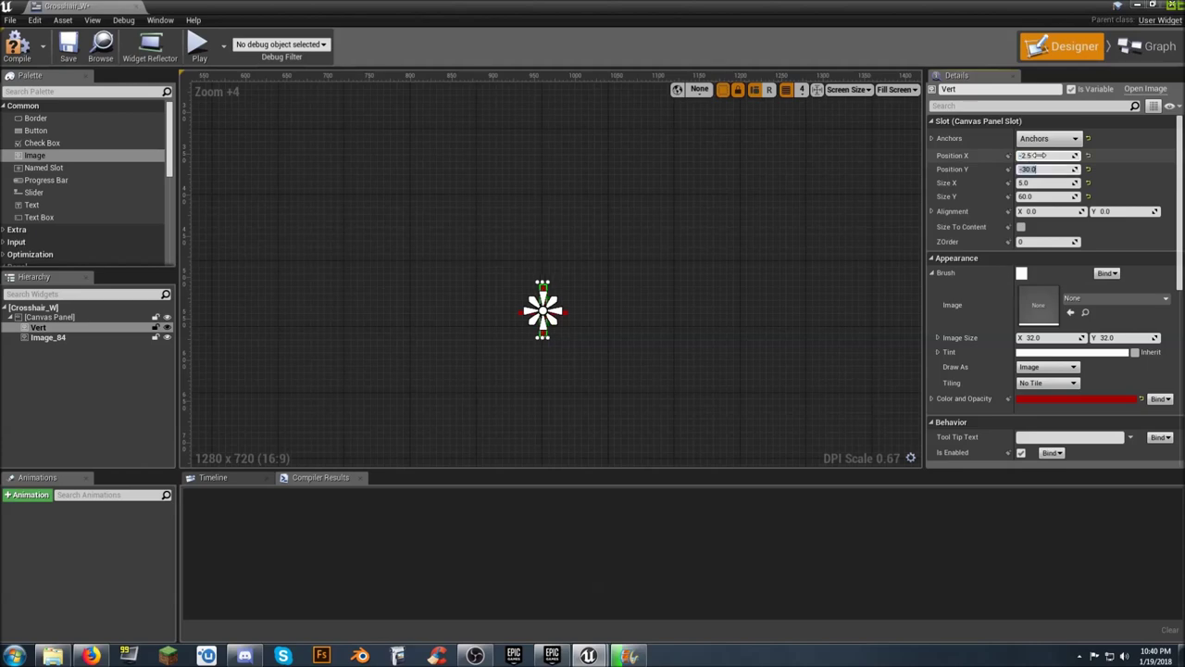
left_click(651, 329)
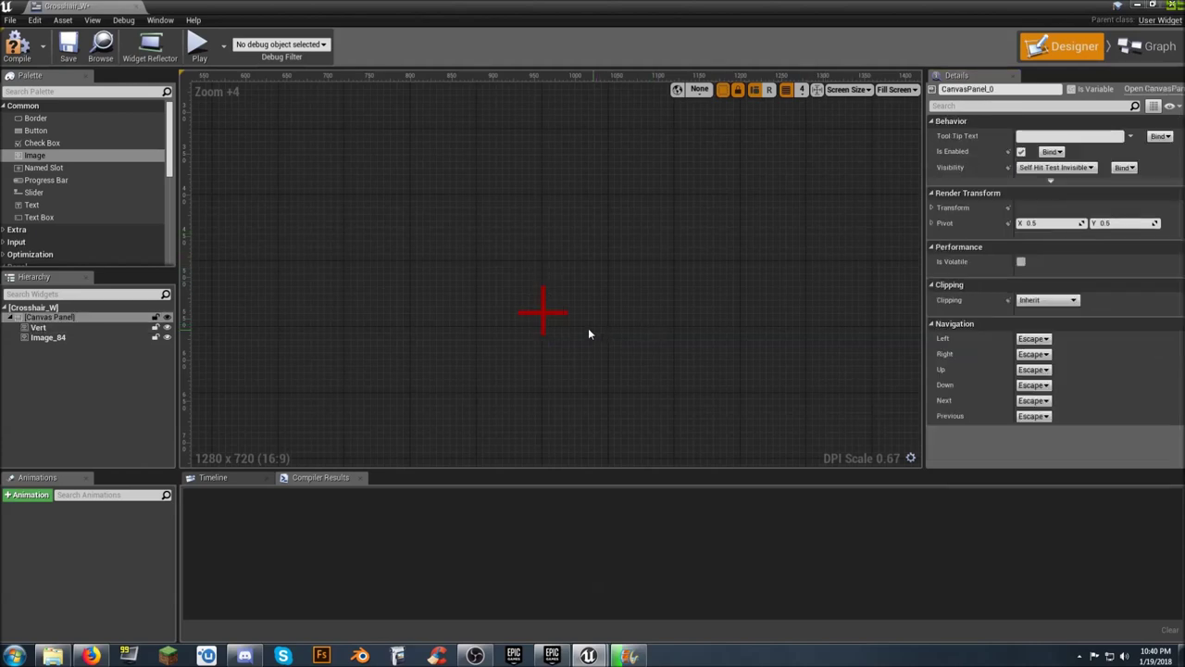
Set Image_84's Position Y to -2.5 to centre it on Vert.
left_click(561, 313)
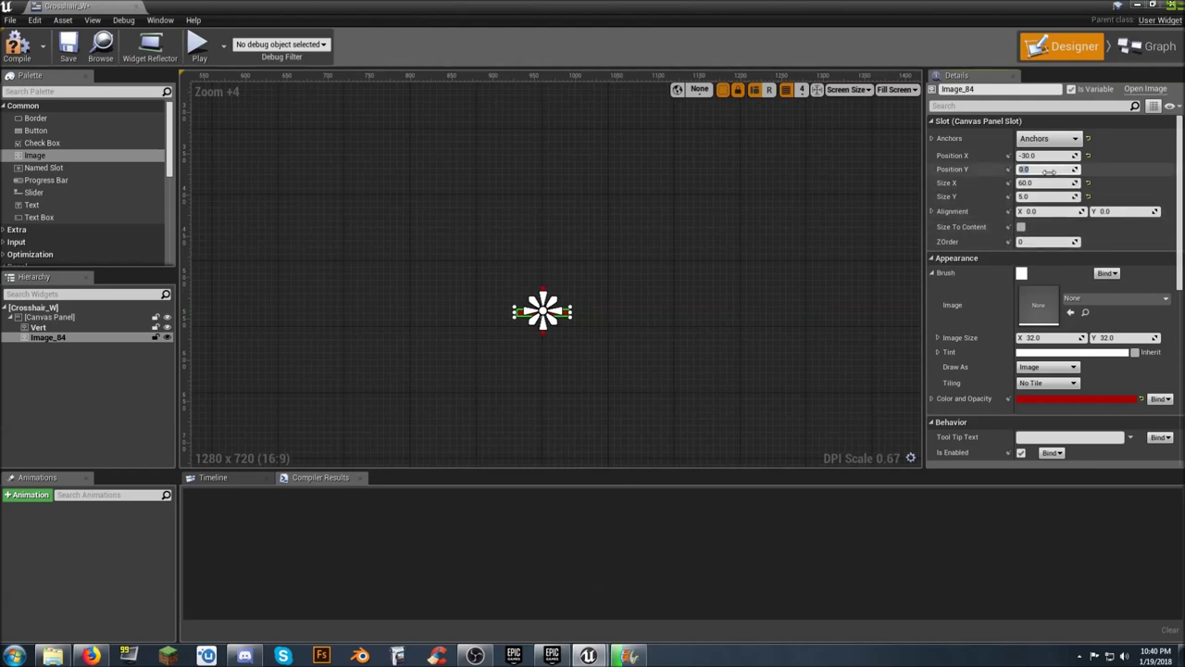
left_click(1047, 172)
key("Return")
left_click(653, 358)
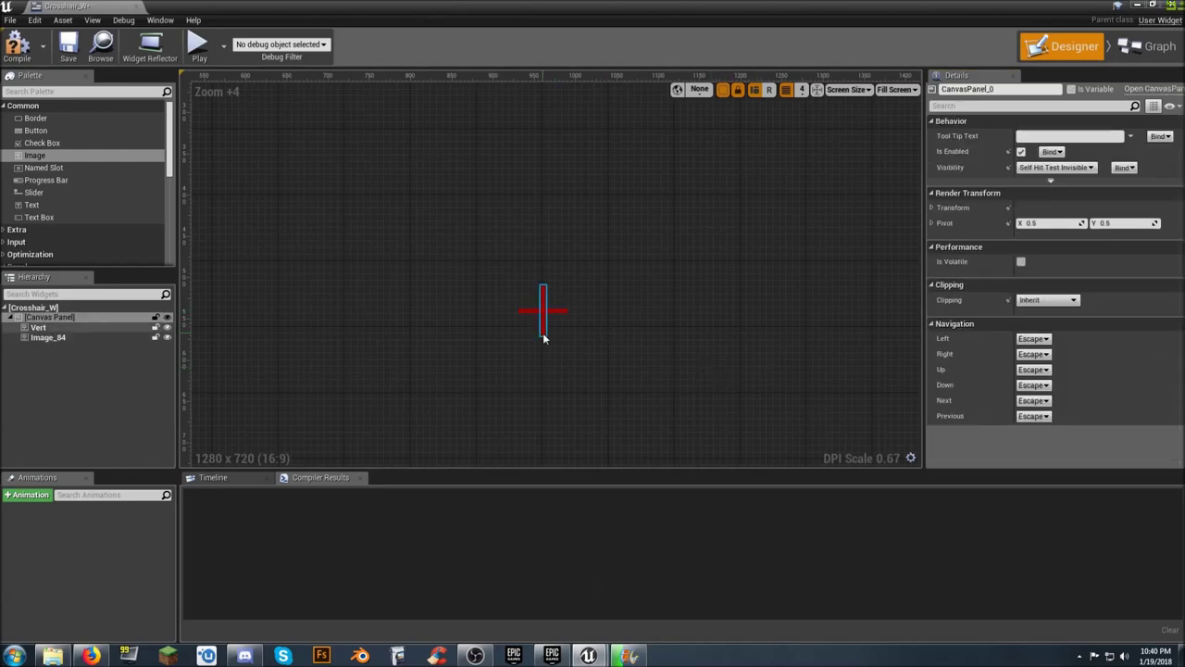
left_click(555, 309)
left_click(627, 350)
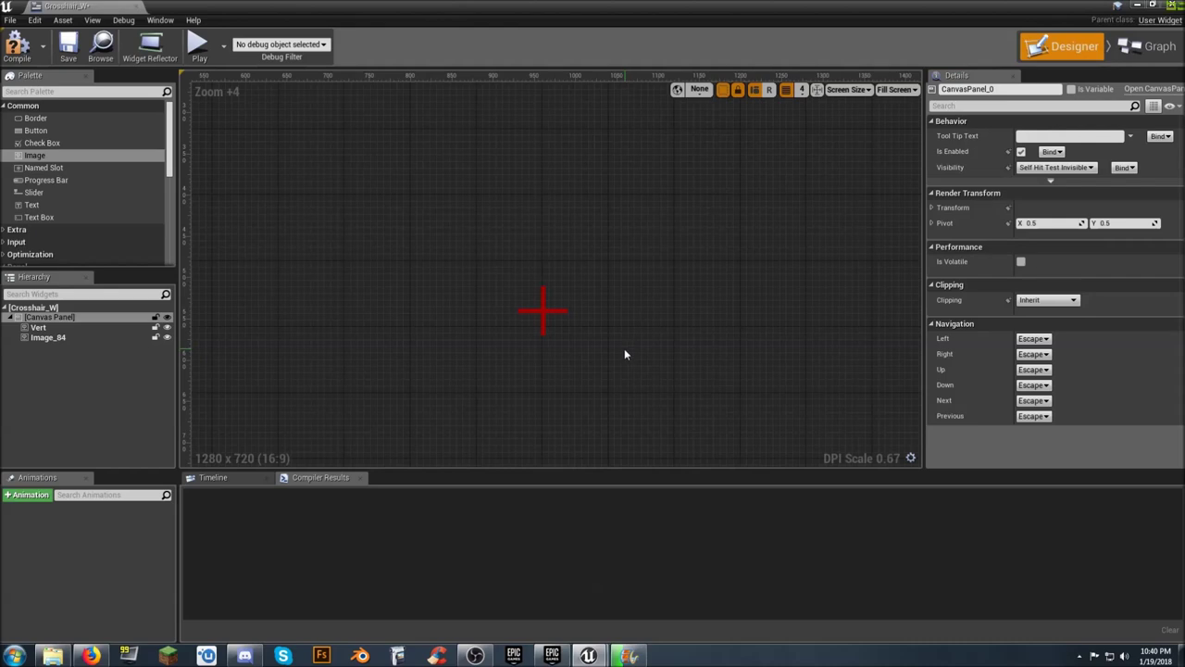
left_click(45, 338)
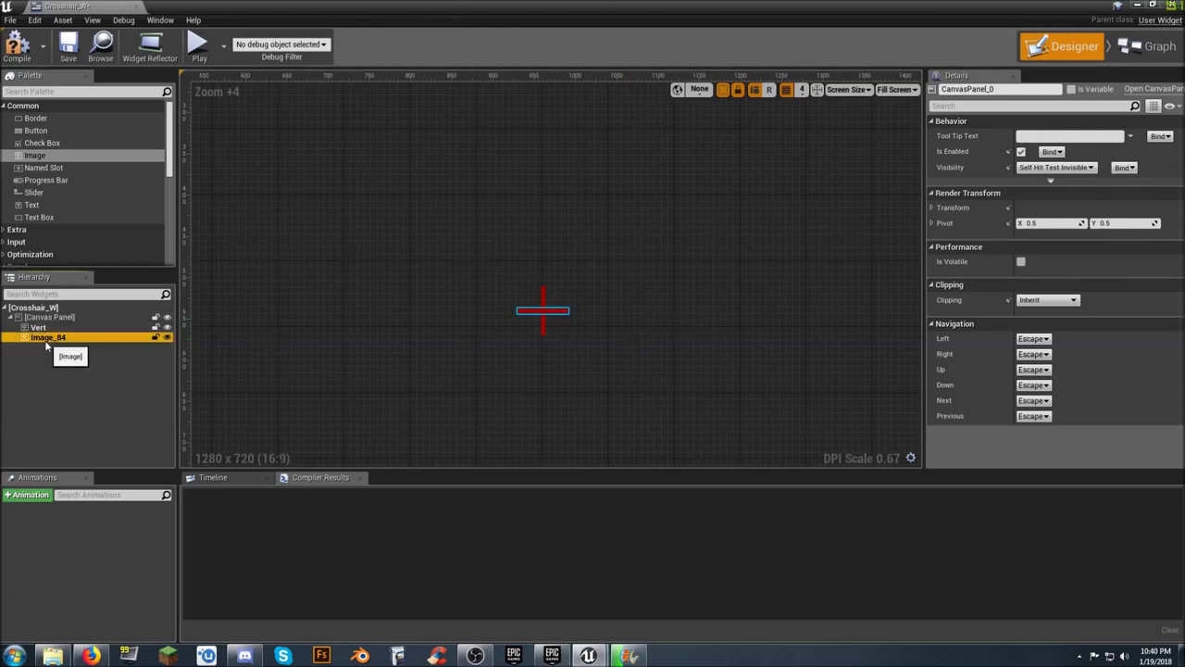
Rename Image_84 to Hor and compare its values with Vert's.
left_click(51, 338)
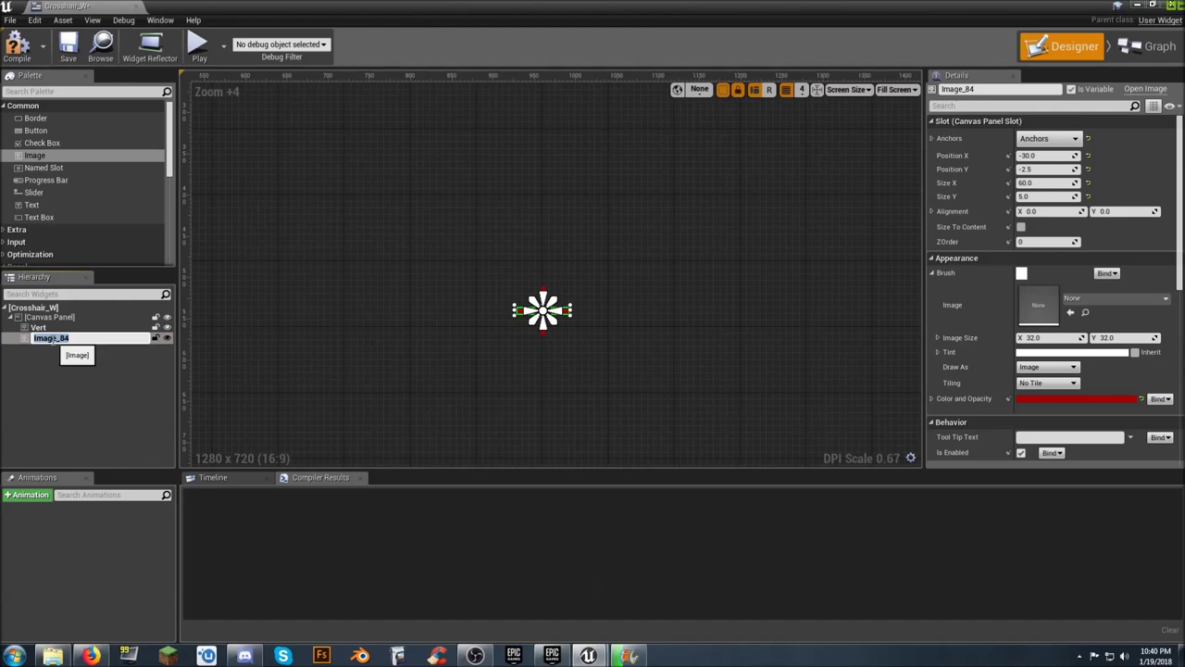
type("Hor")
key("Return")
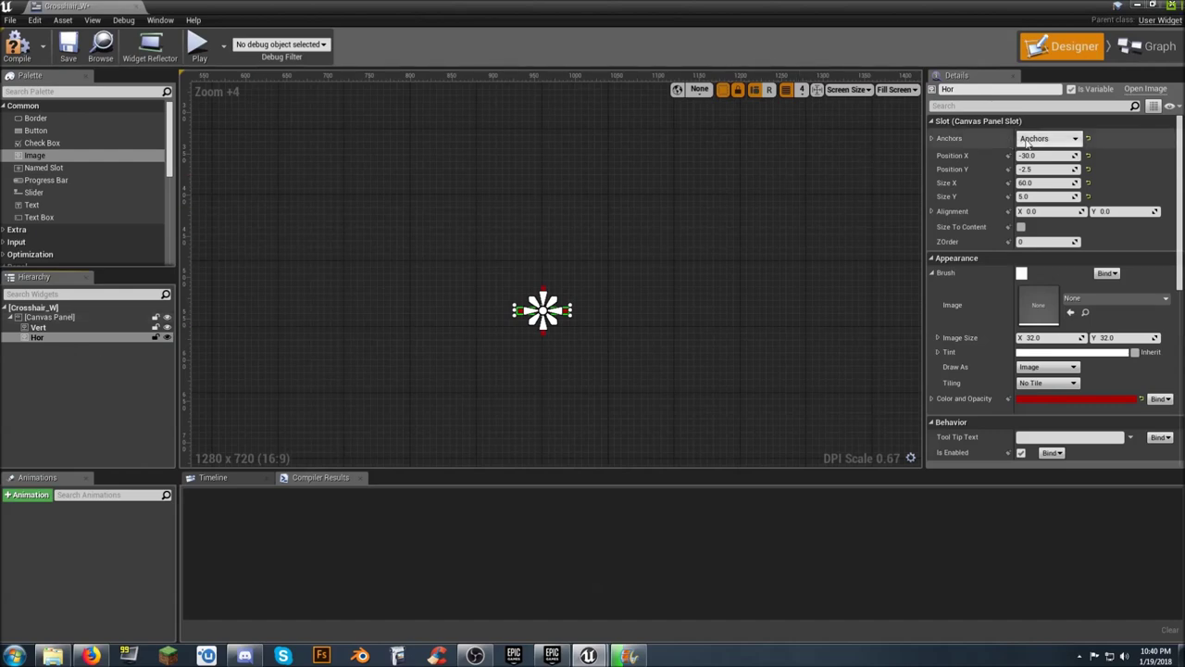
left_click(132, 409)
scroll(612, 339, "down", 2)
scroll(612, 339, "down", 3)
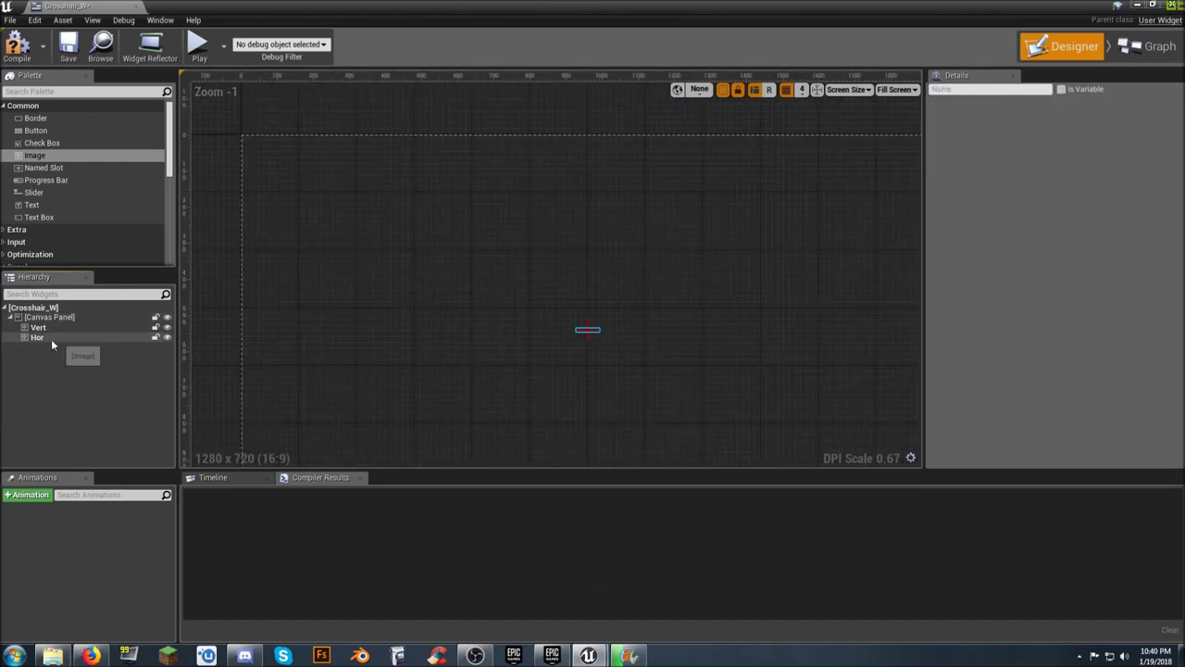
left_click(51, 339)
left_click(50, 328)
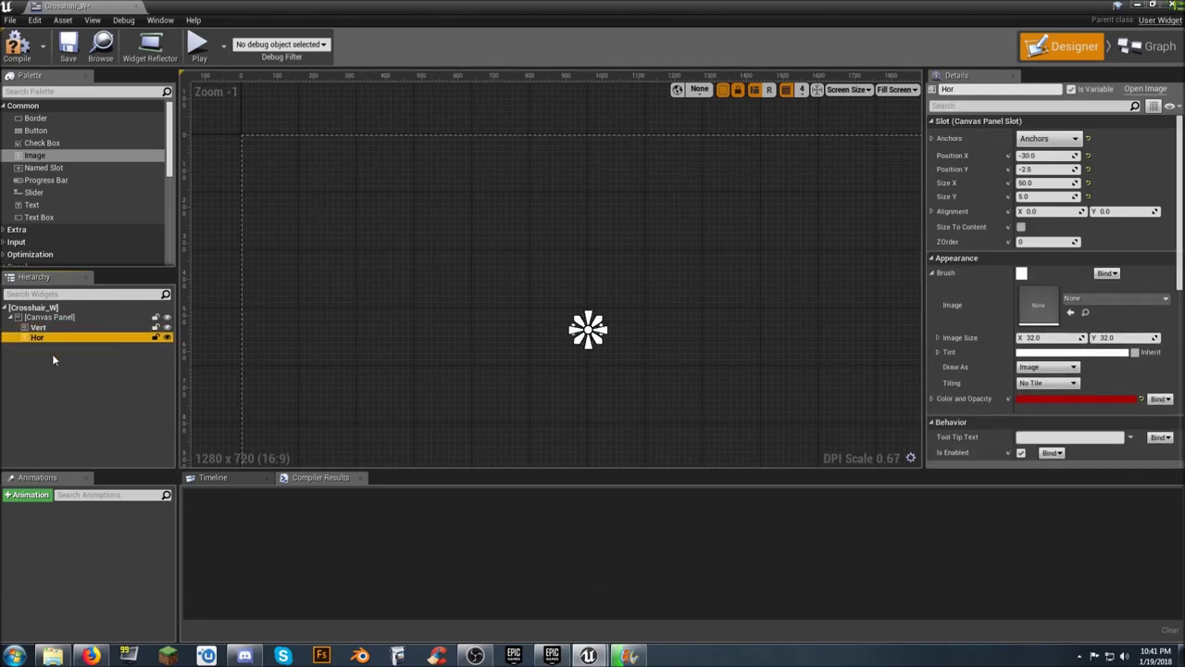
left_click(61, 369)
Compile Crosshair_W and close its widget editor.
scroll(633, 406, "down", 4)
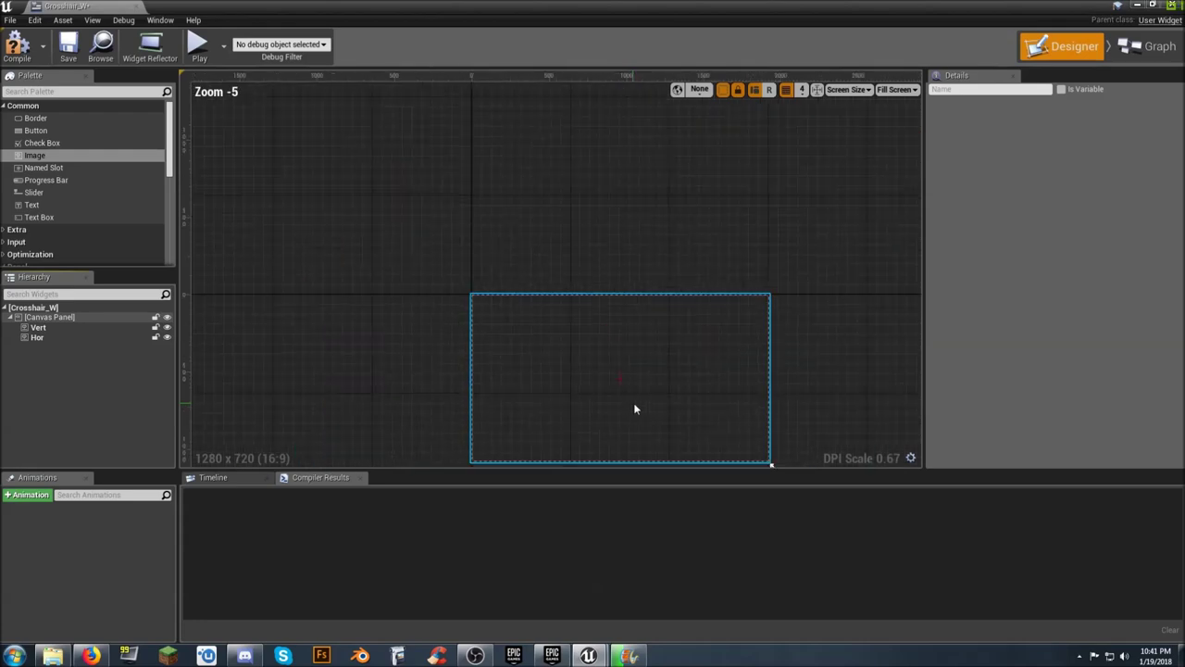
right_click_drag(632, 398, 534, 355)
scroll(537, 362, "up", 1)
scroll(535, 362, "up", 1)
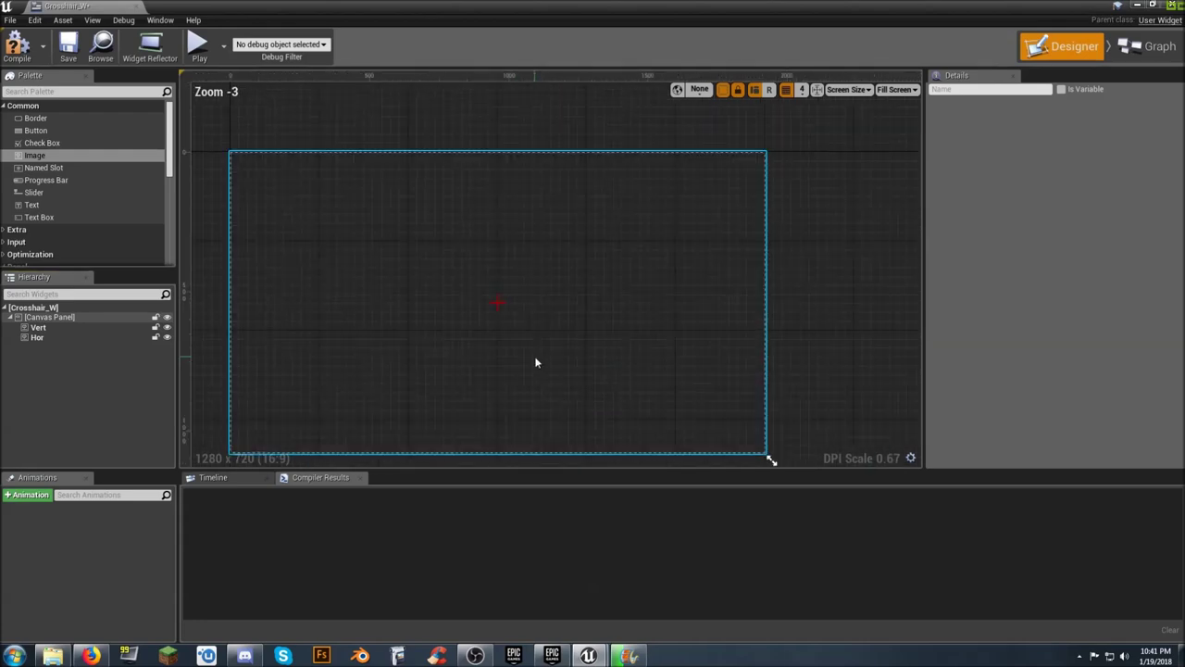
left_click(17, 46)
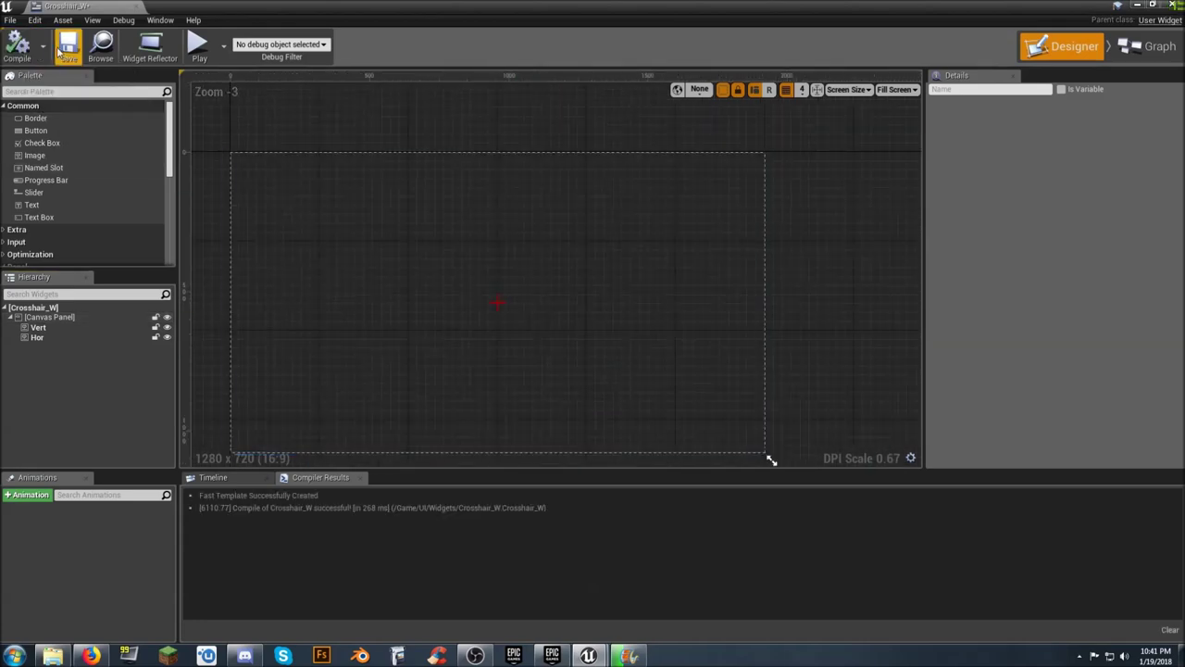
left_click(137, 8)
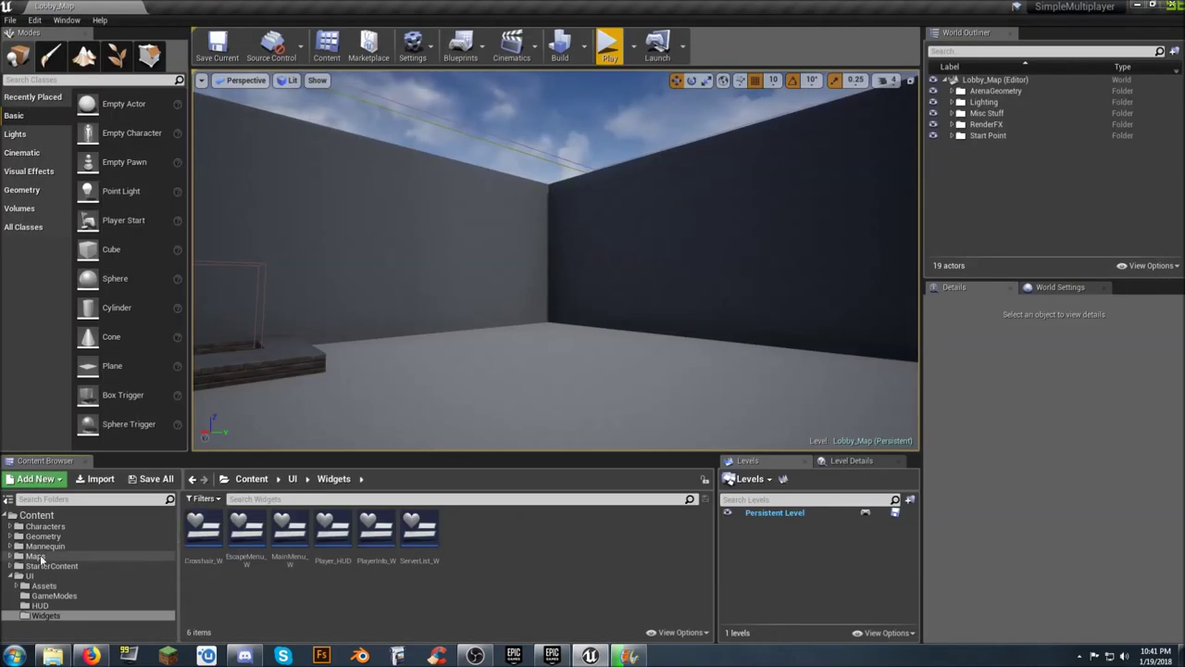
Browse to Characters > Player > Blueprints, then open Edit > Project Settings.
left_click(12, 526)
left_click(19, 546)
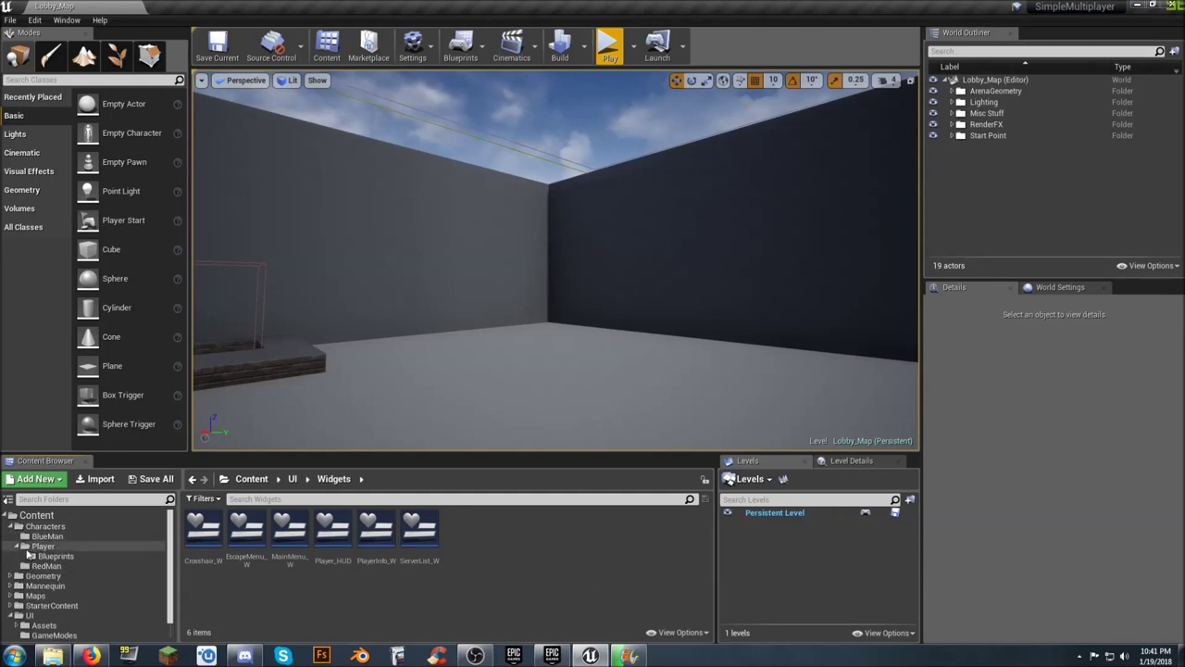
left_click(43, 557)
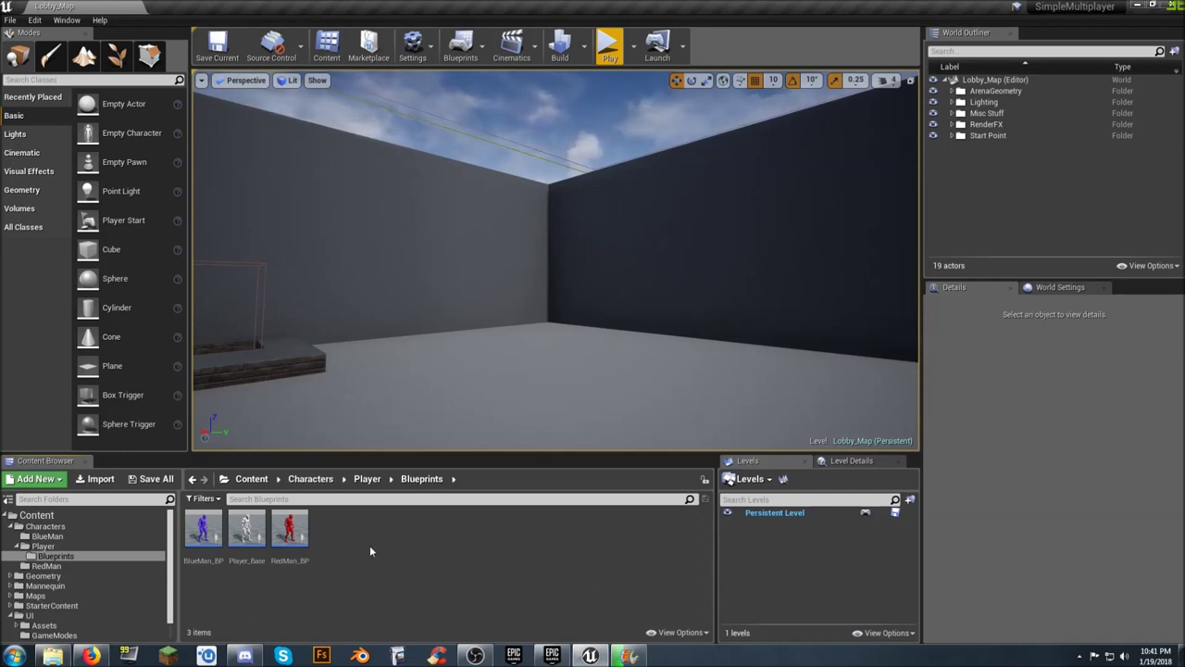
left_click(35, 20)
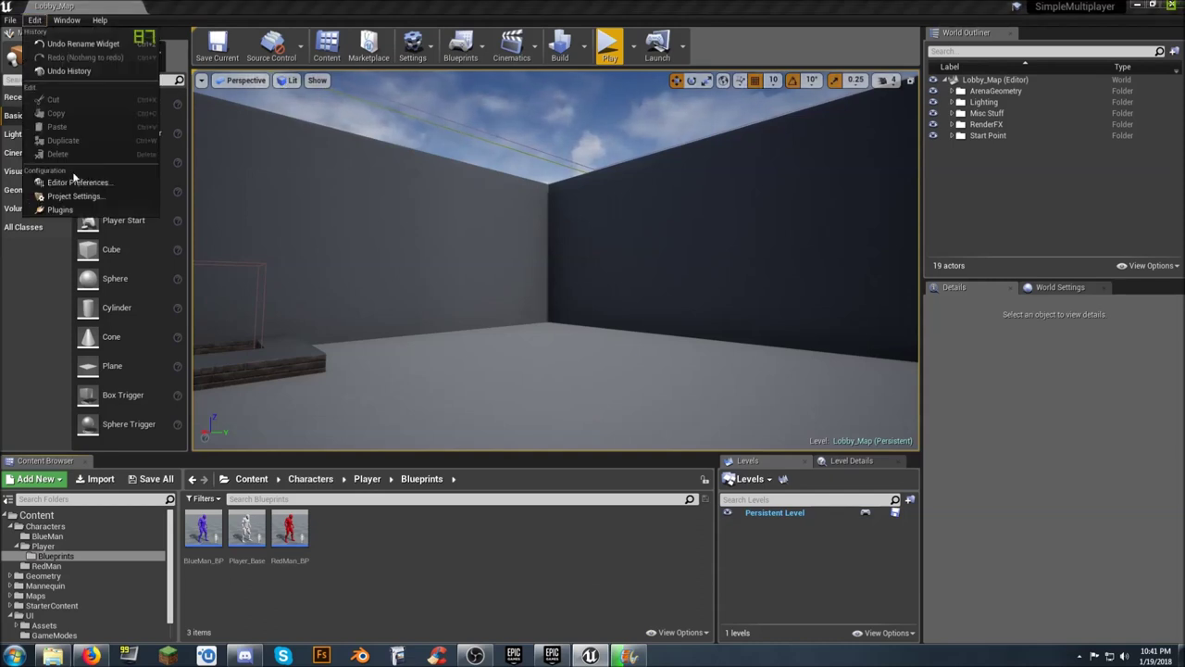
left_click(77, 196)
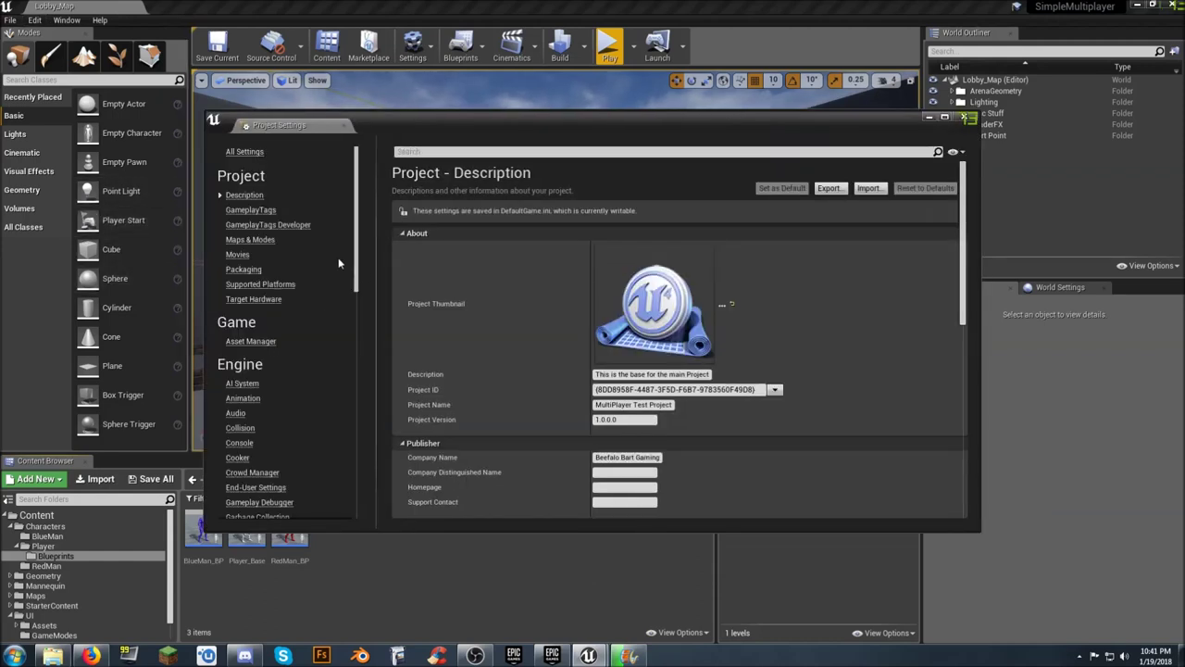
Add a new action mapping named Crosshair Display in the Input settings.
scroll(339, 264, "down", 2)
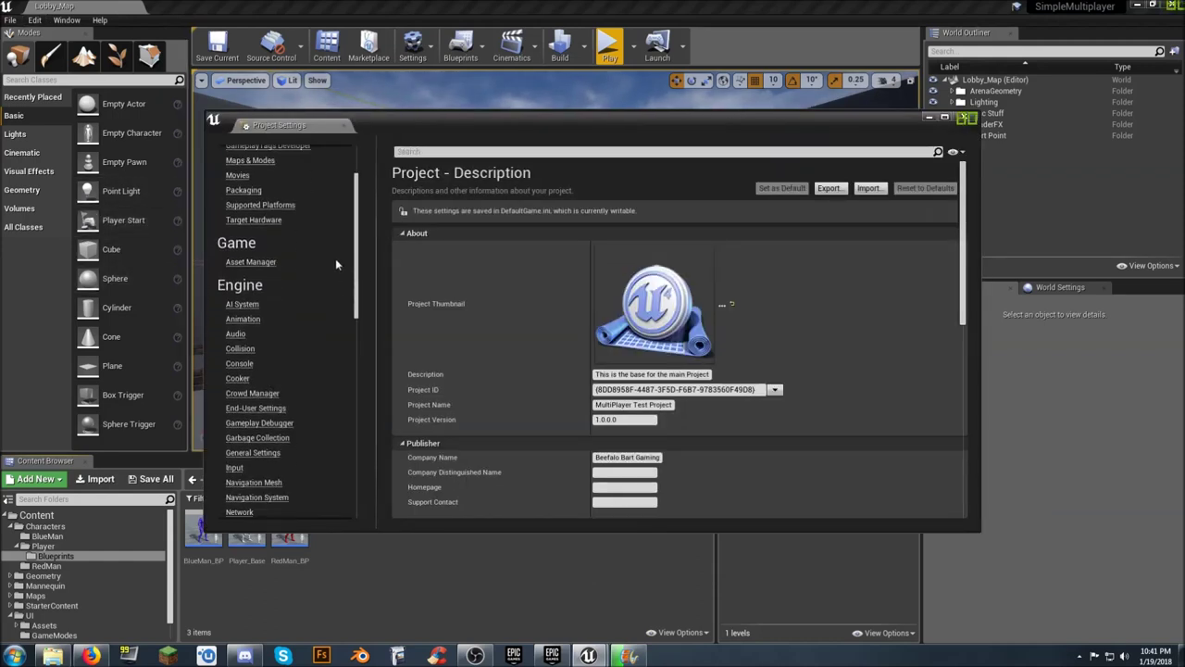
left_click(234, 469)
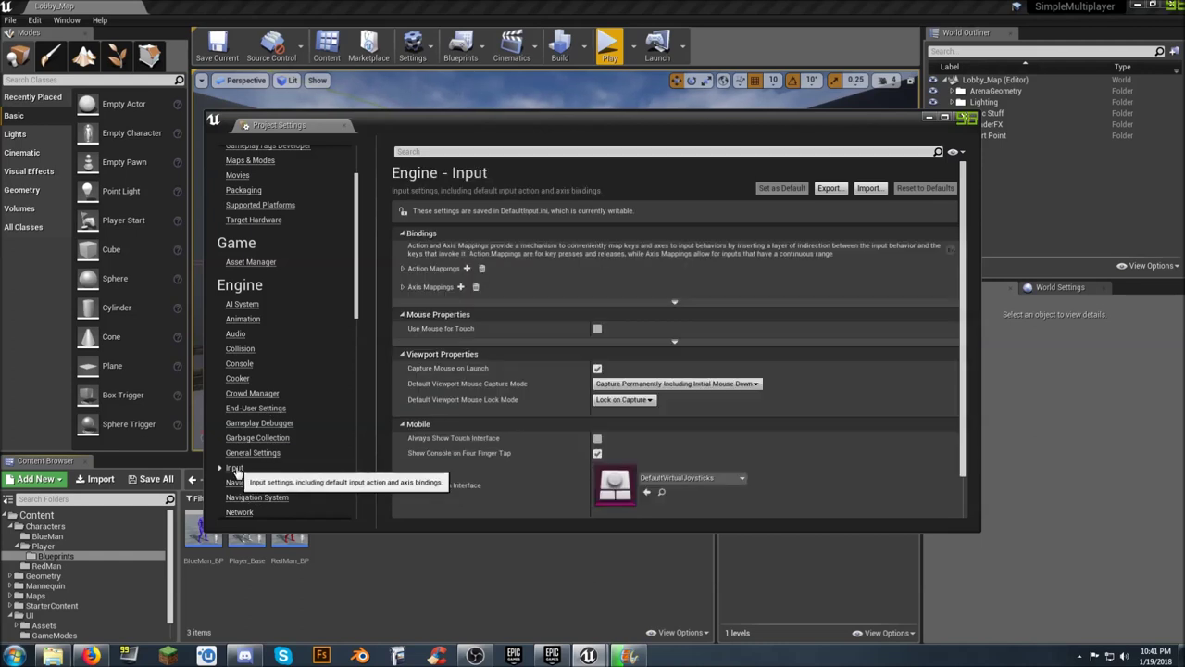
left_click(403, 269)
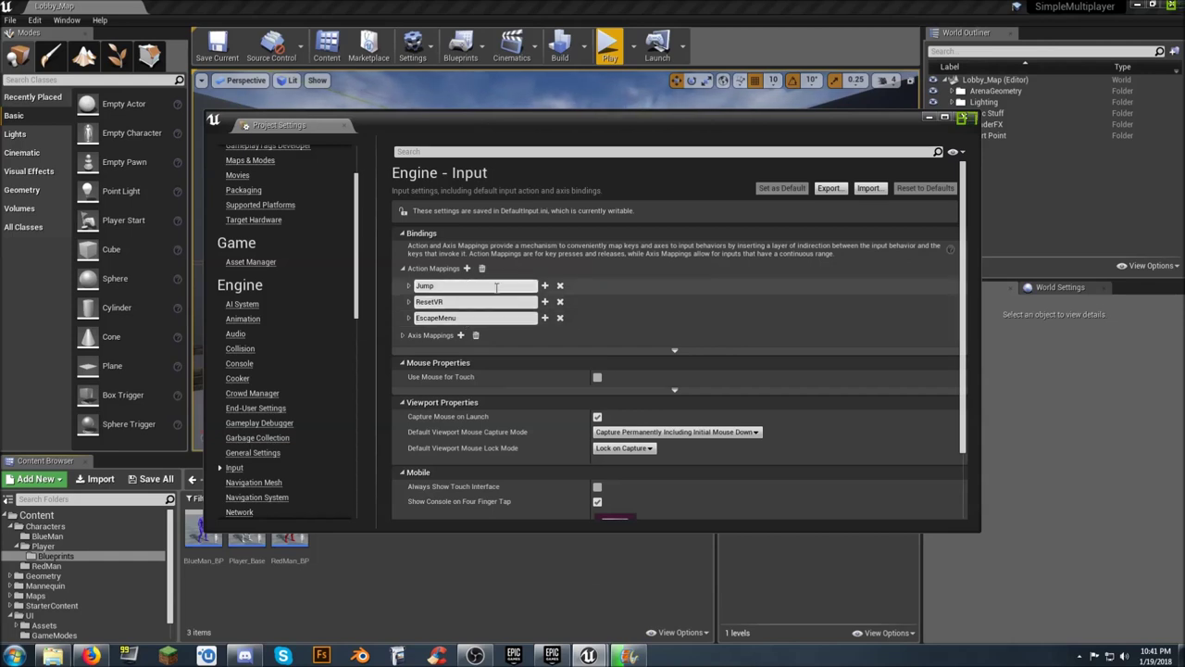
left_click(467, 269)
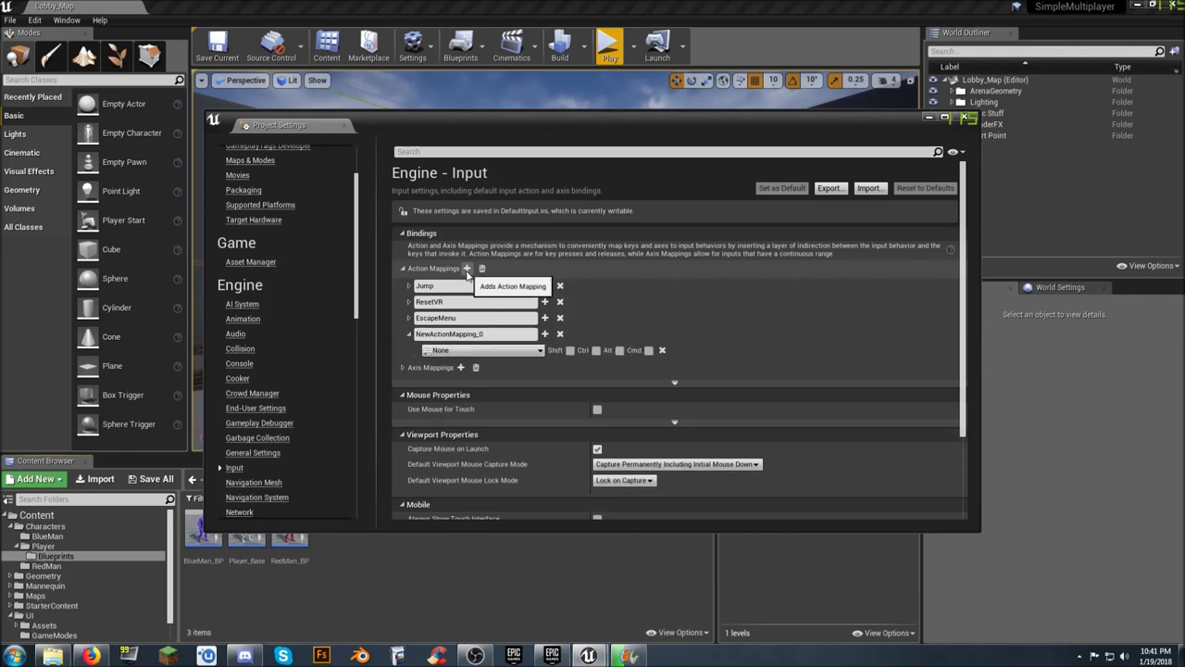
left_click(474, 335)
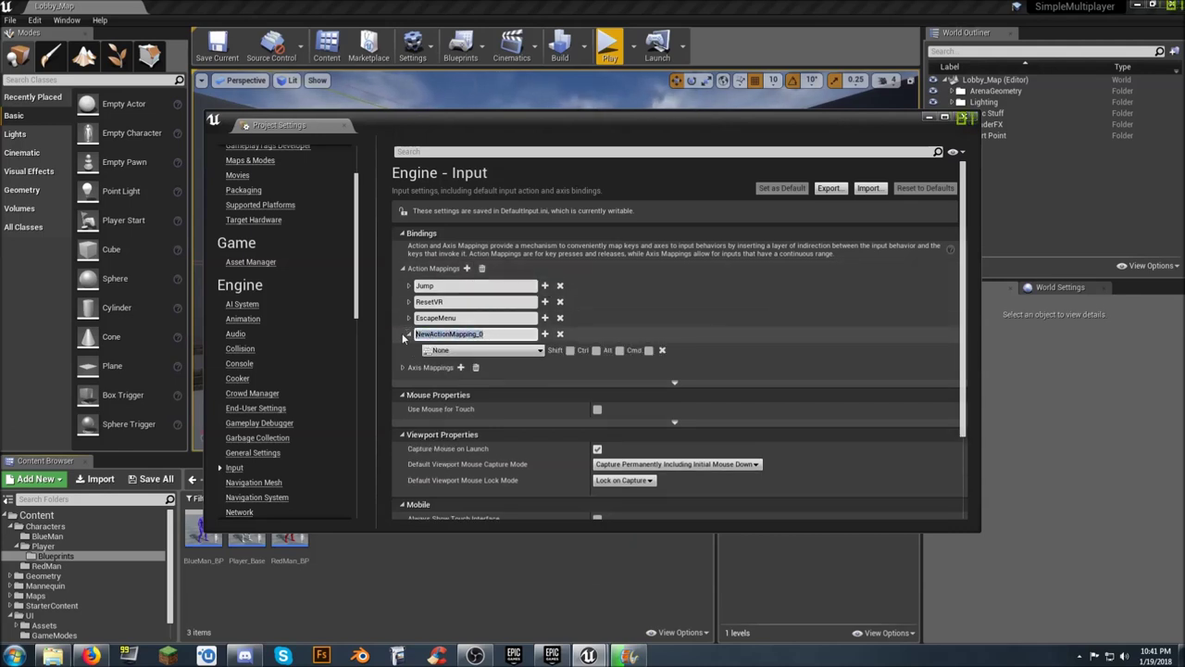
type("Crosshair Display")
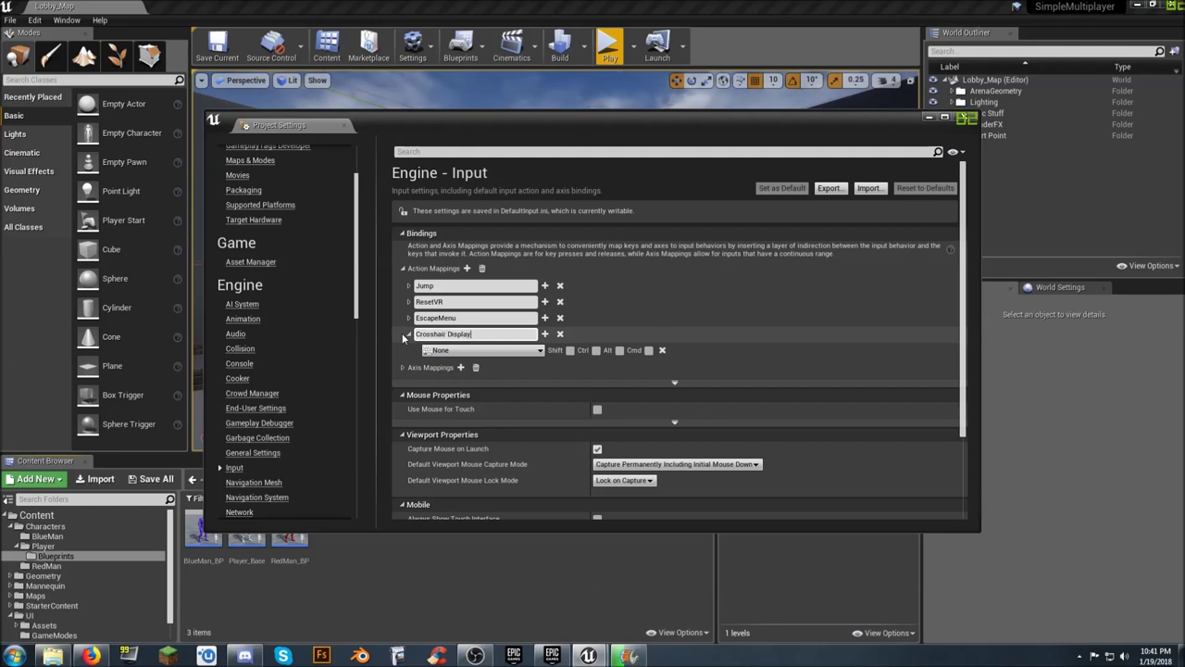
key("Return")
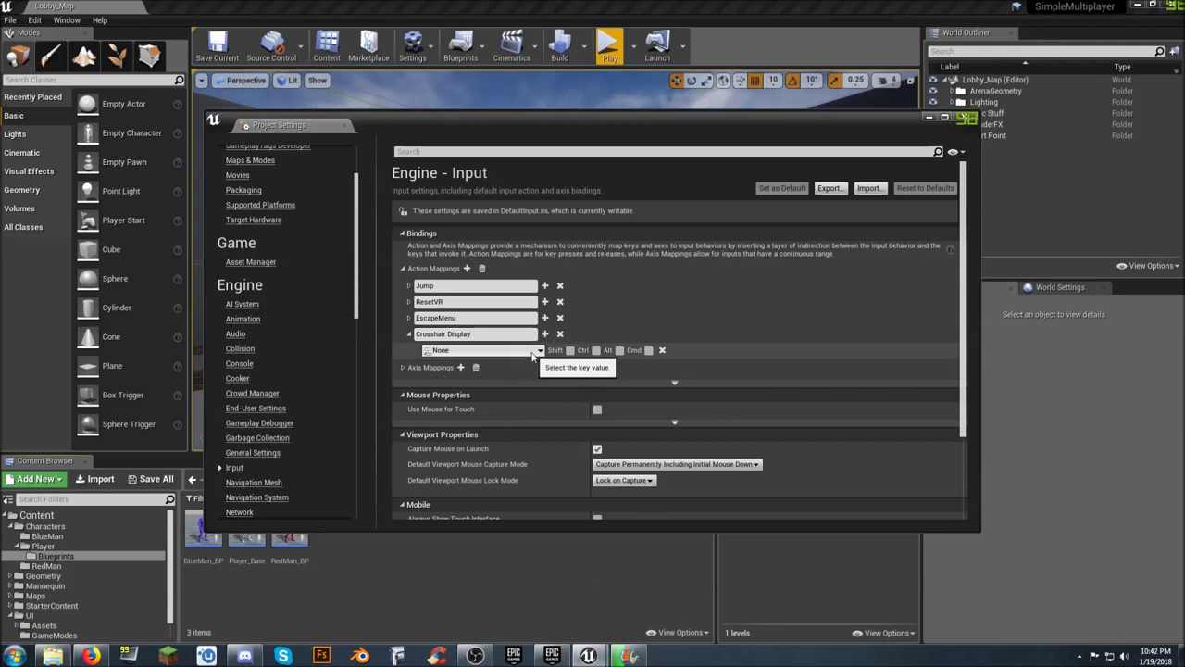
Bind Crosshair Display to Right Mouse Button and close Project Settings.
left_click(512, 353)
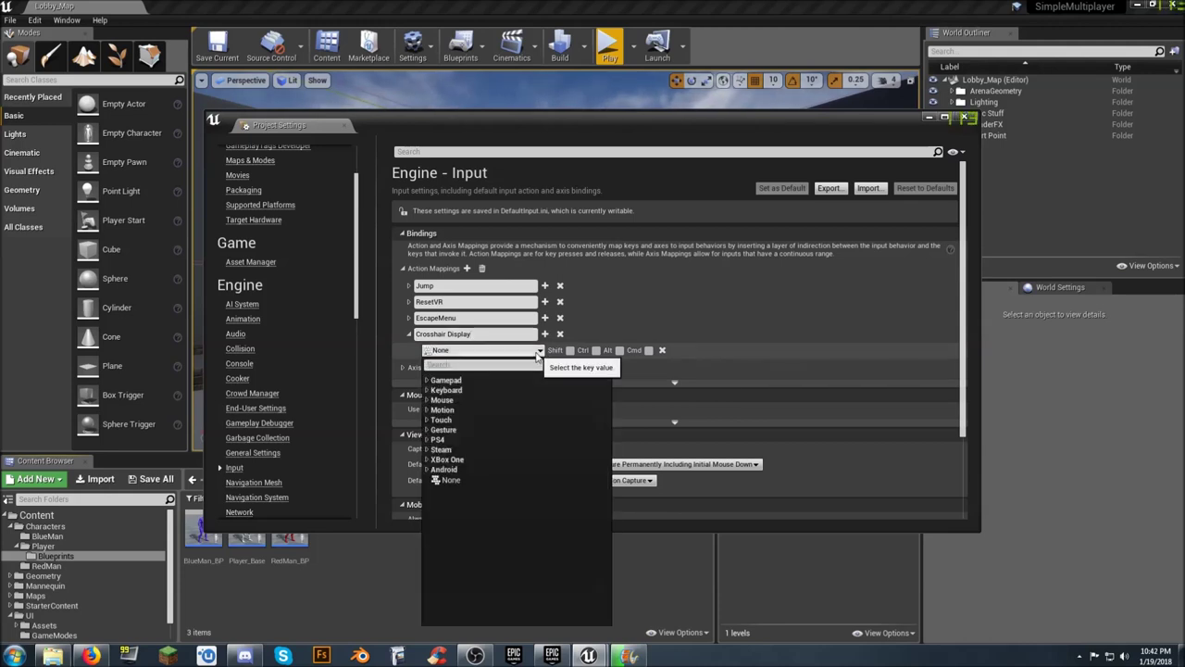
left_click(442, 390)
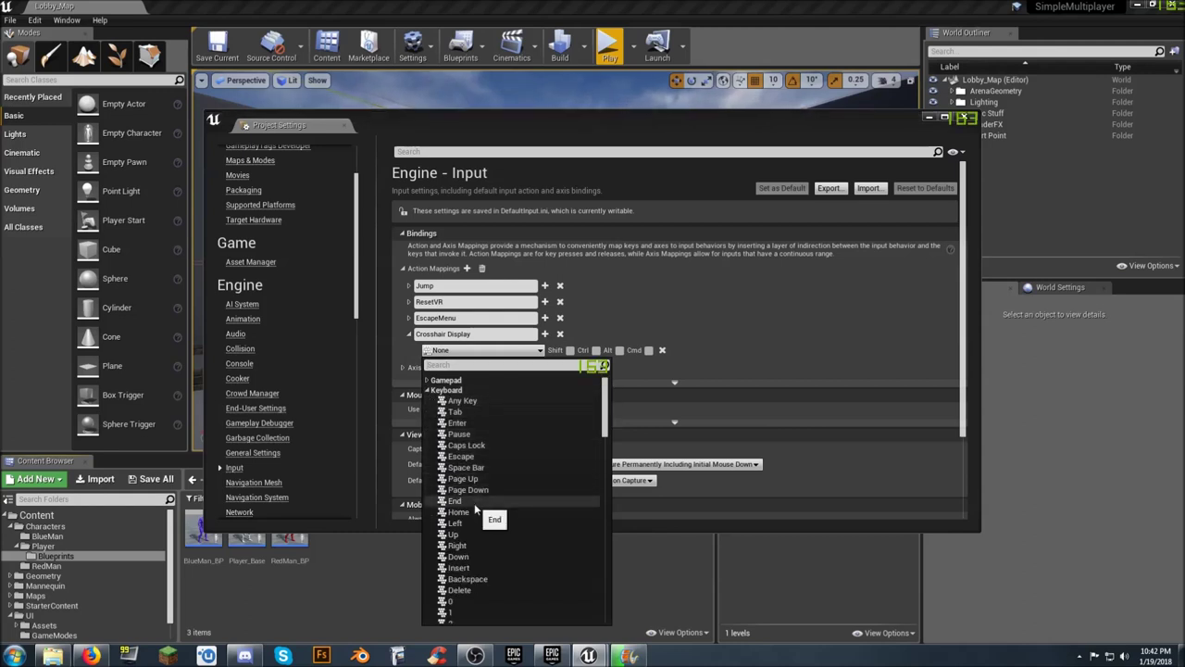
left_click(429, 390)
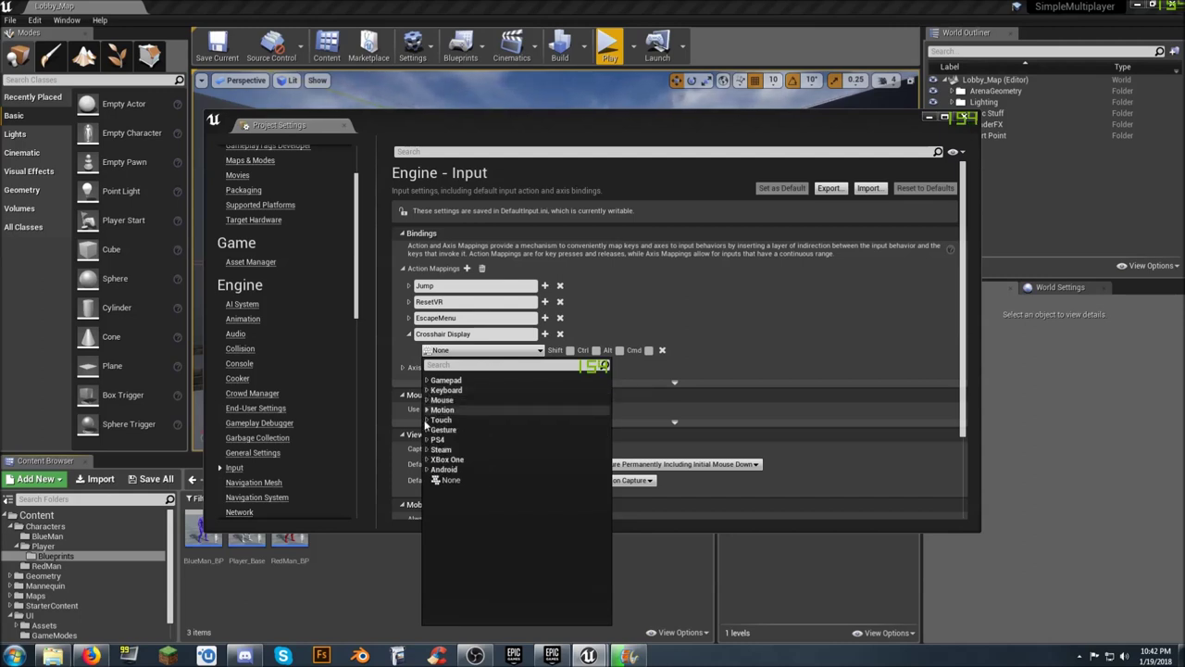
left_click(427, 400)
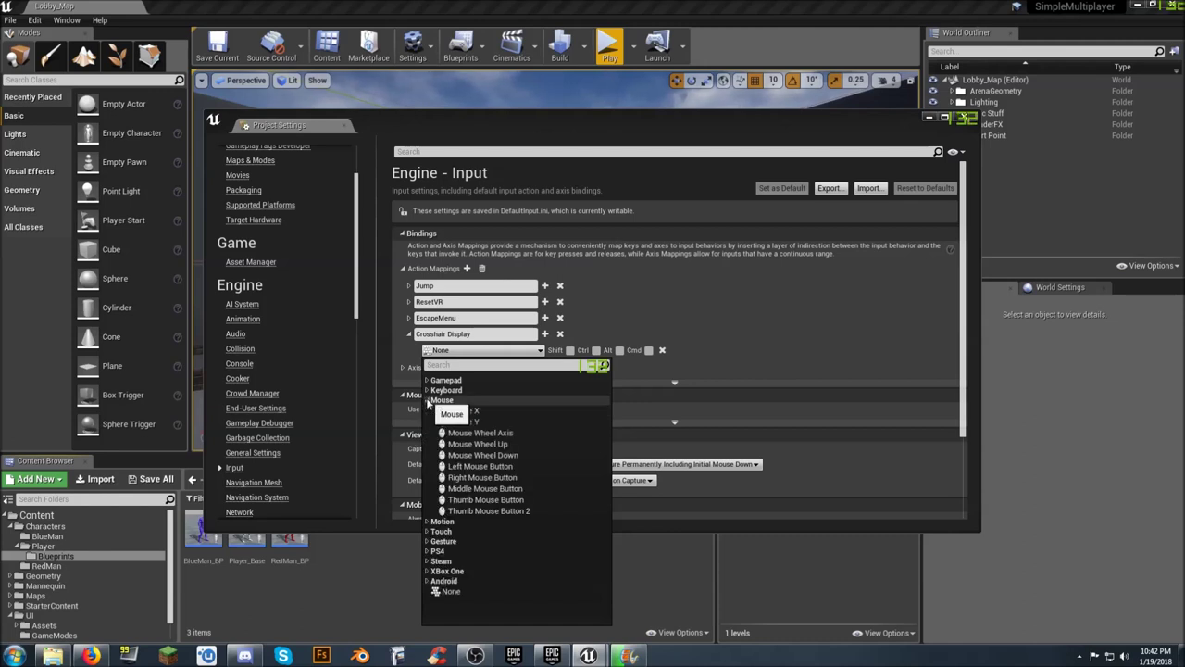
left_click(514, 477)
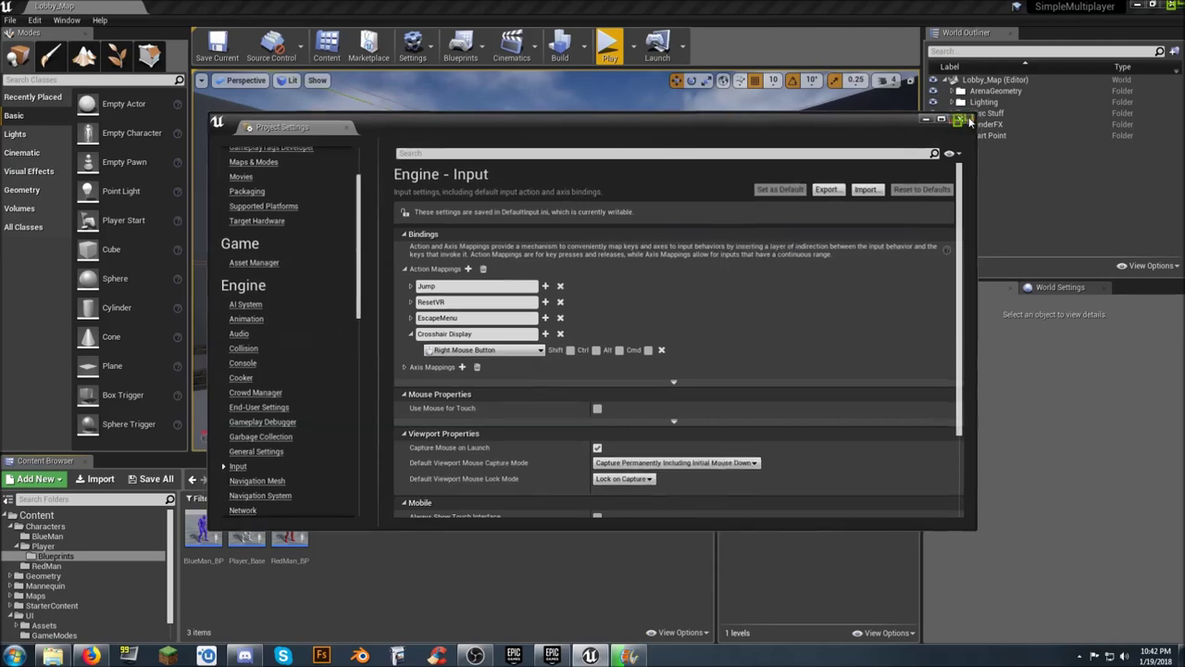
left_click(965, 118)
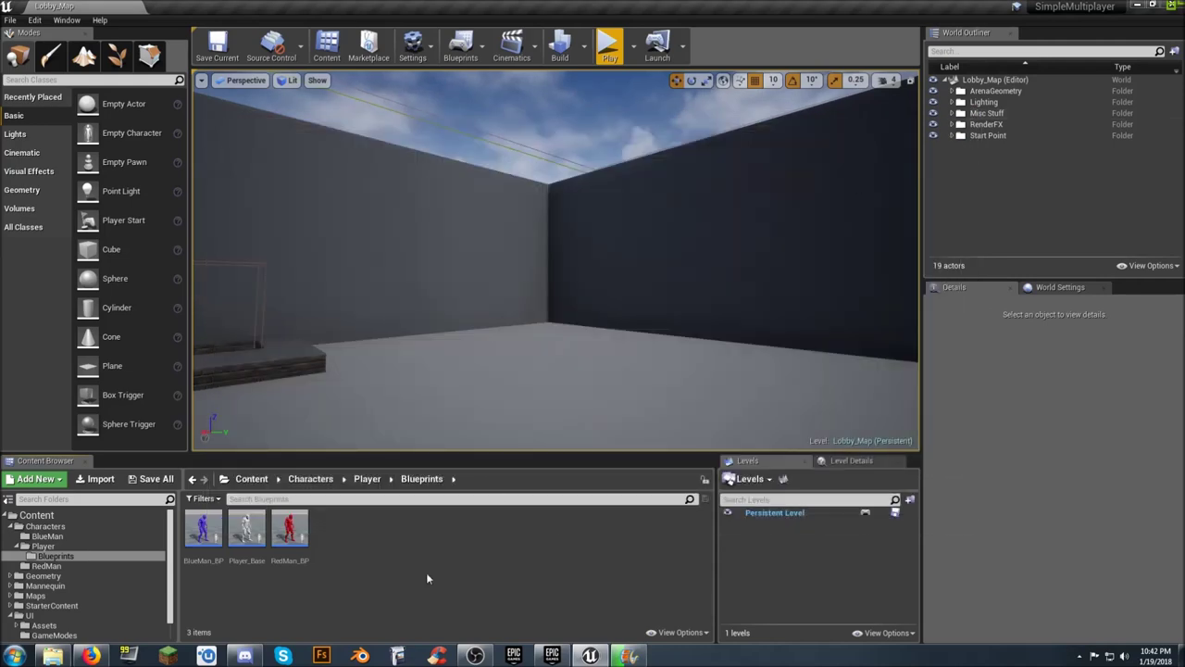
Open Player_Base and add an InputAction Crosshair Display event to its Event Graph.
double_click(248, 532)
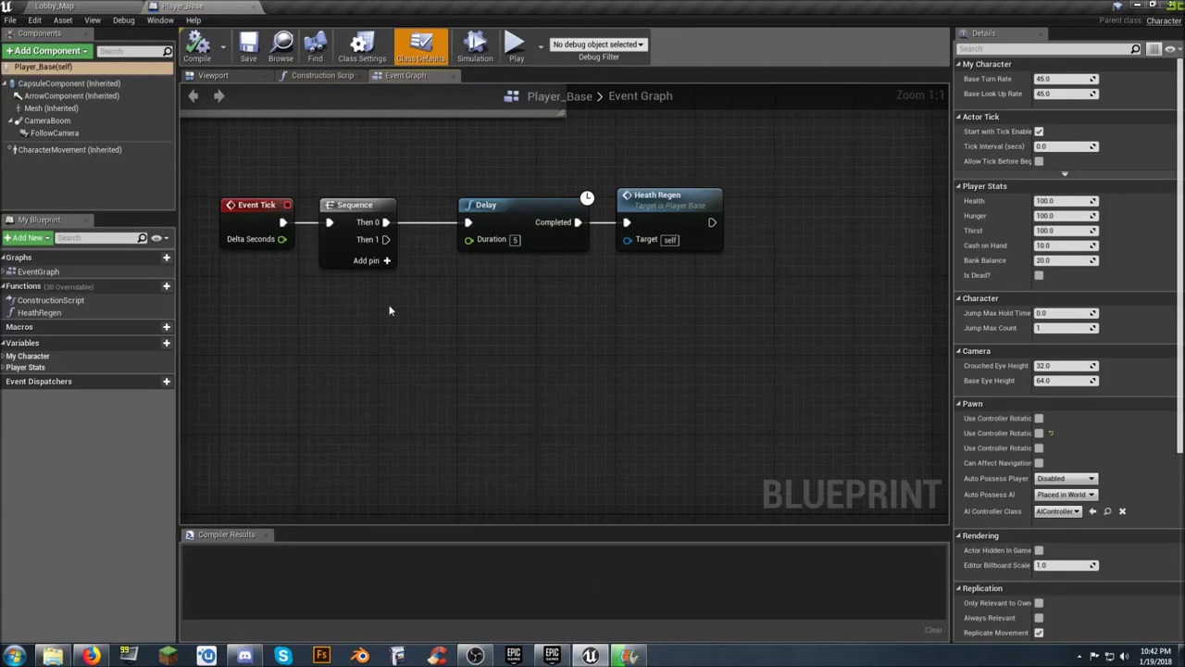
mouse_move(389, 311)
right_mouse_down()
mouse_move(505, 277)
mouse_move(468, 309)
right_mouse_up()
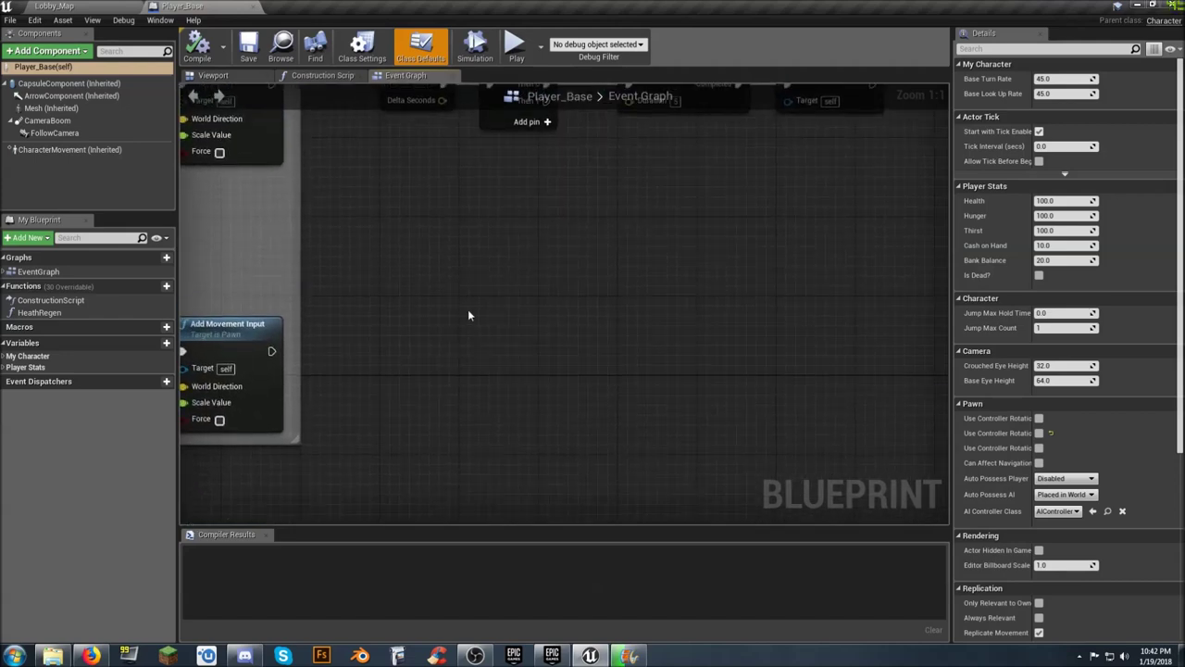
right_click(468, 316)
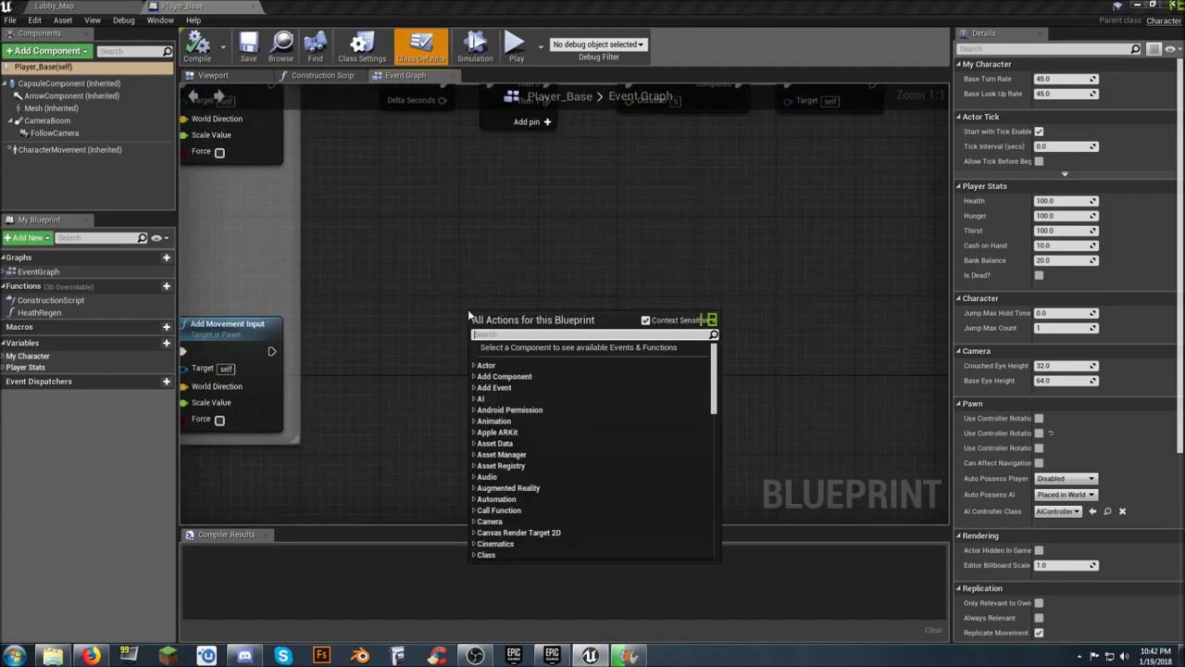
type("crosshai")
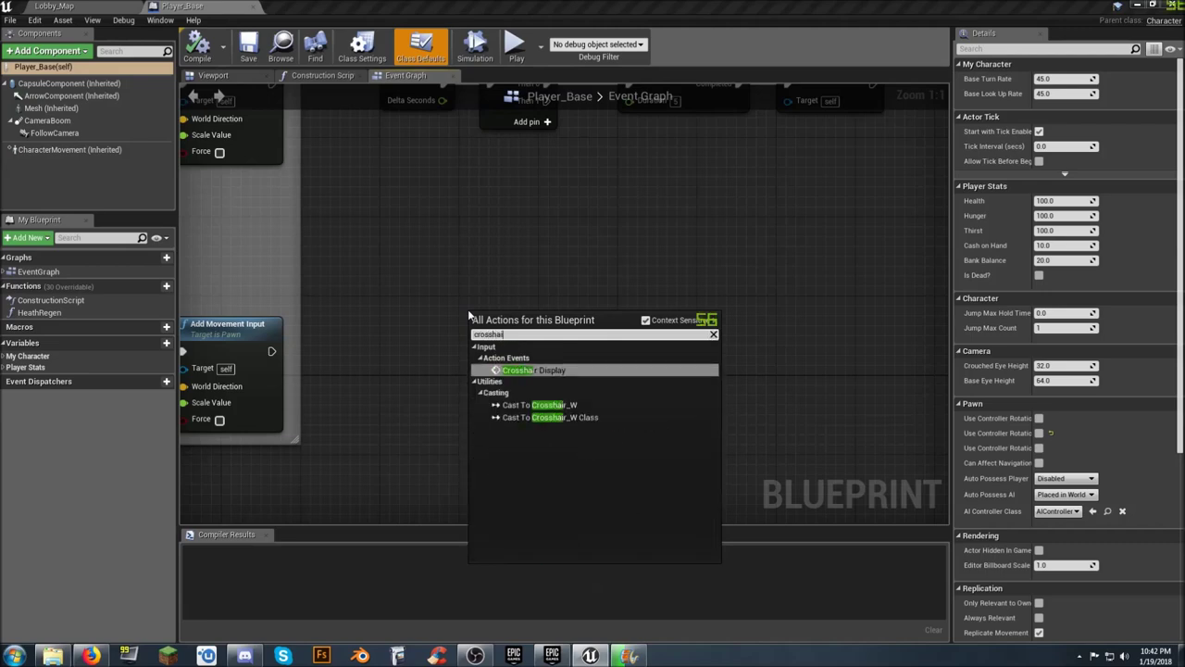
left_click(550, 370)
left_click_drag(530, 318, 438, 309)
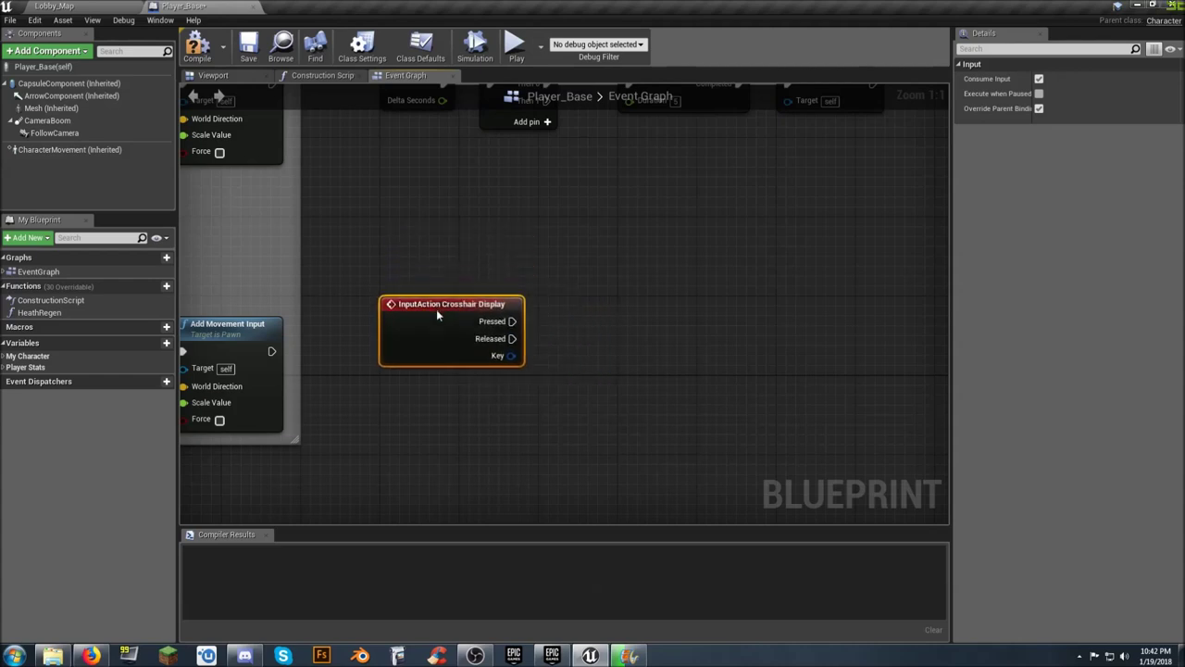
right_click_drag(463, 379, 410, 348)
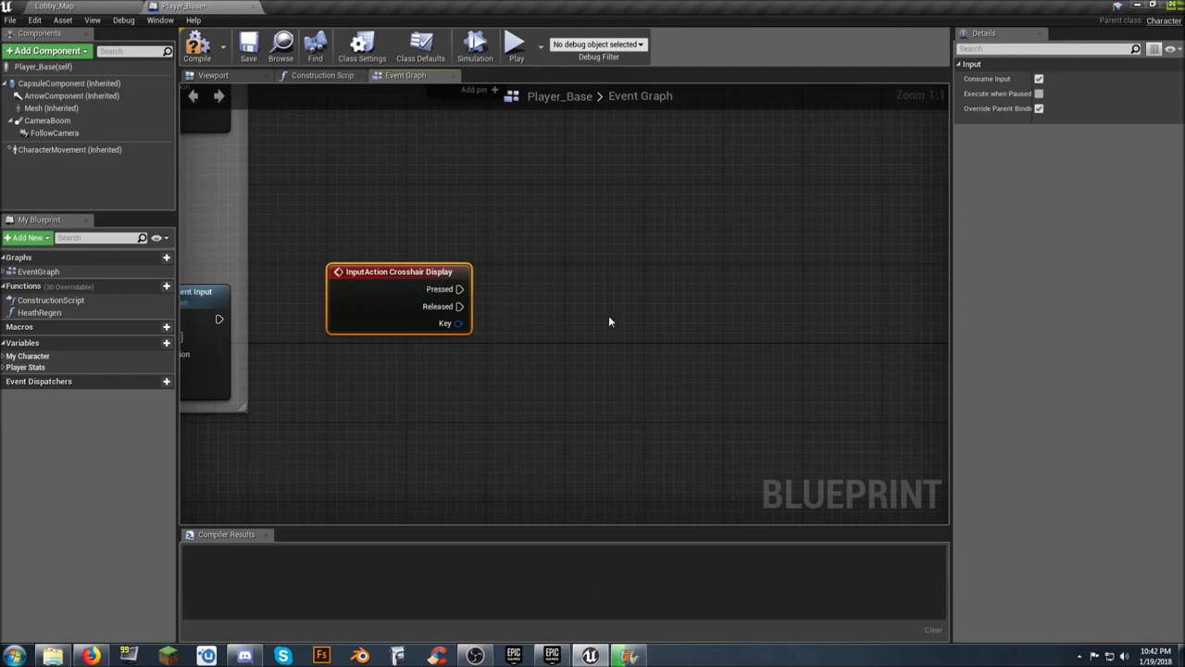
Add a FlipFlop node wired from the Crosshair Display event's Pressed output.
right_click(661, 320)
left_click(640, 317)
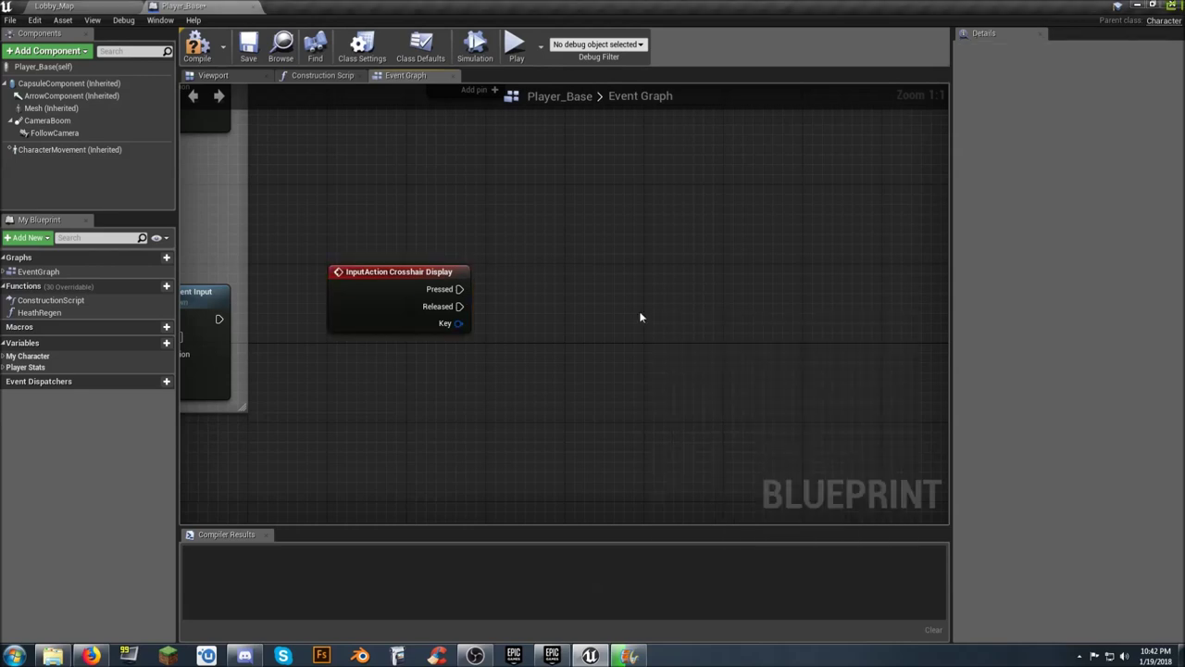
left_click_drag(459, 289, 579, 292)
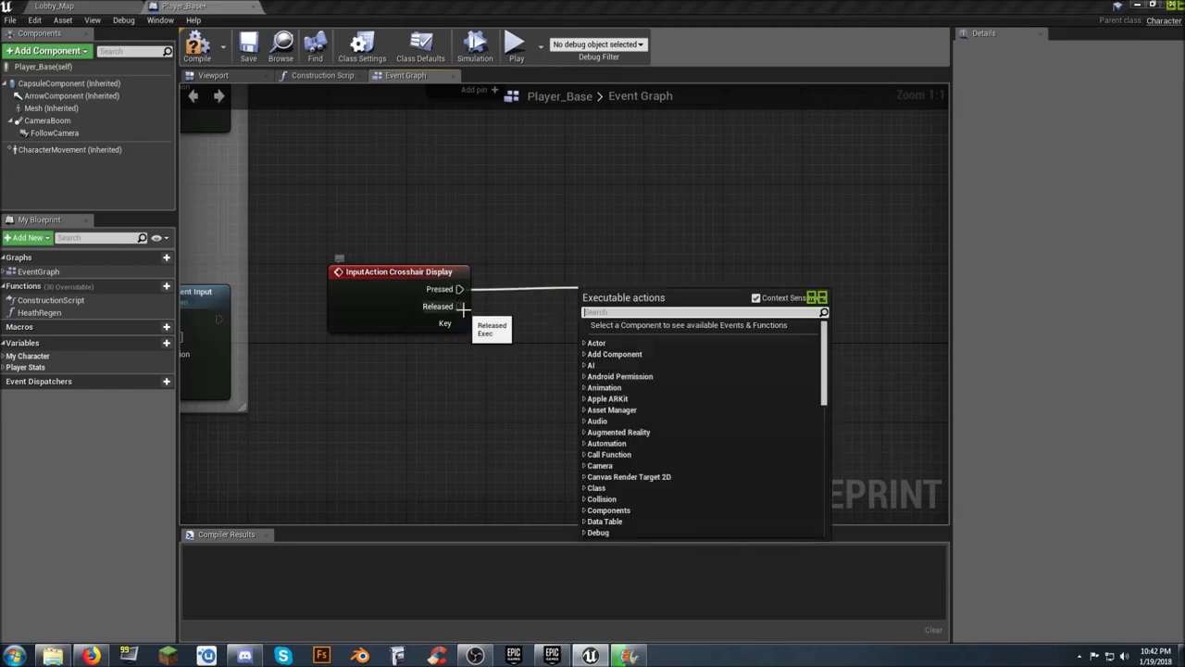
left_click_drag(459, 305, 592, 320)
left_click(540, 276)
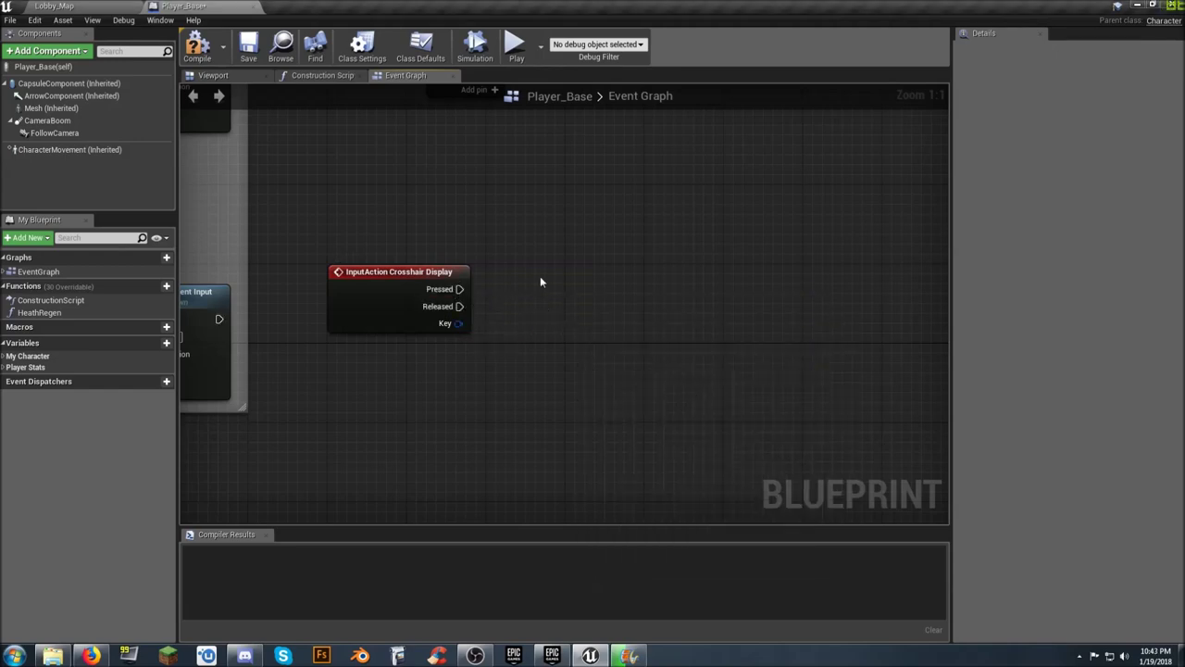
left_click_drag(461, 290, 561, 295)
type("flip")
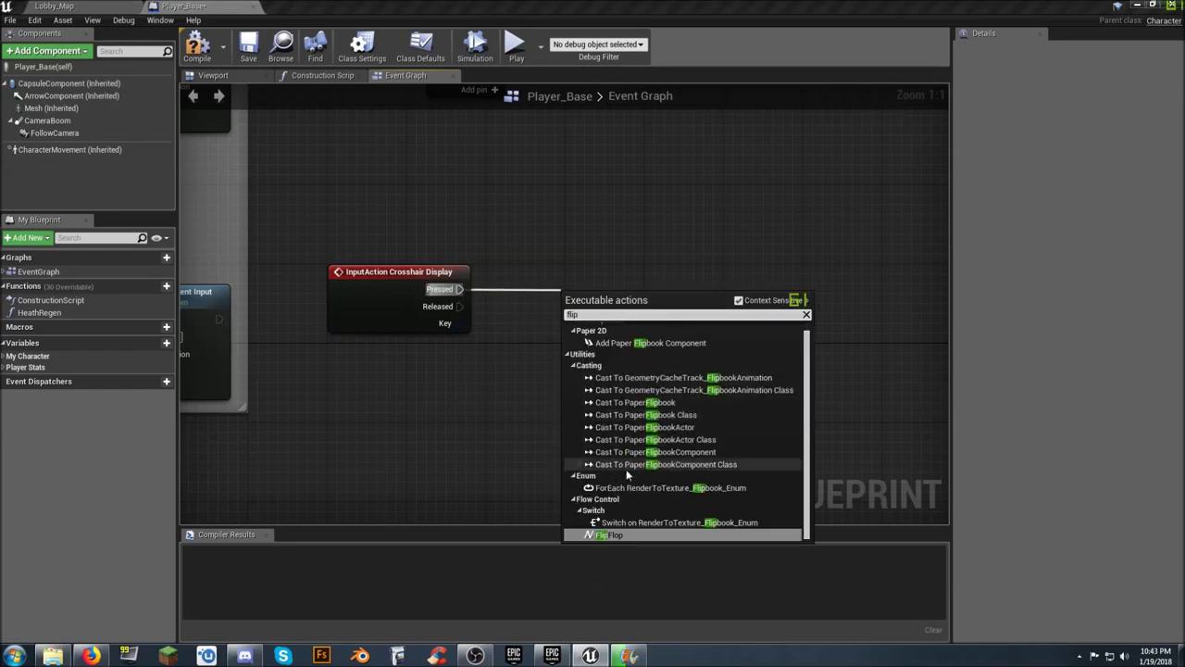
left_click(616, 535)
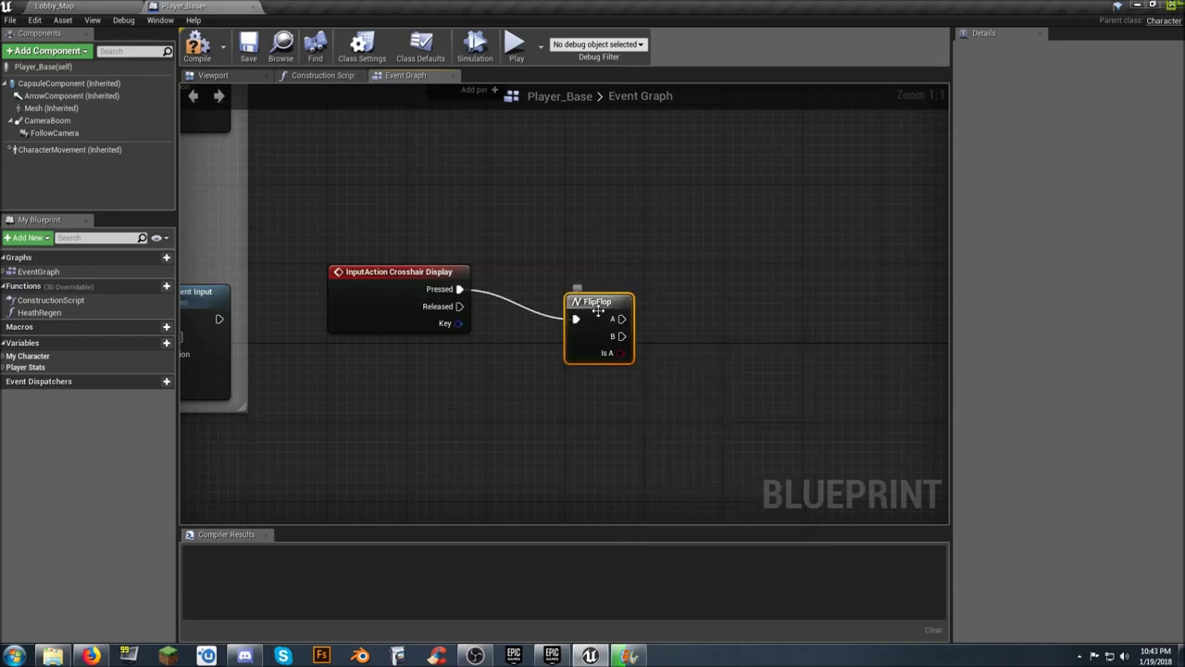
left_click_drag(598, 308, 593, 279)
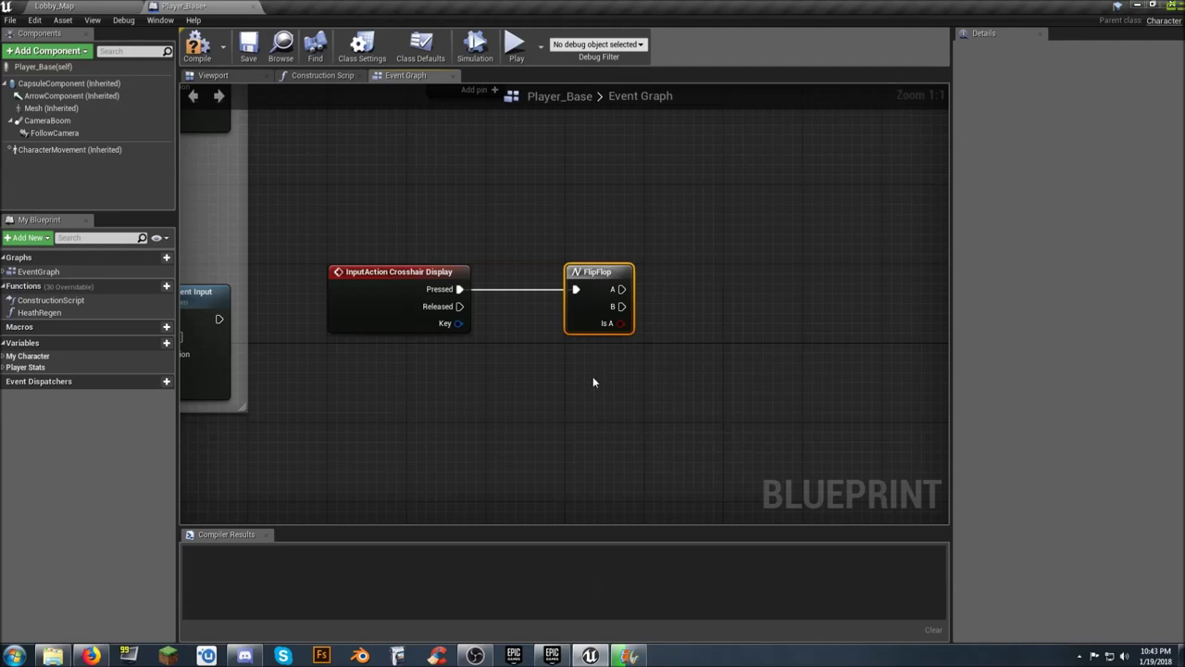
right_click_drag(592, 381, 496, 394)
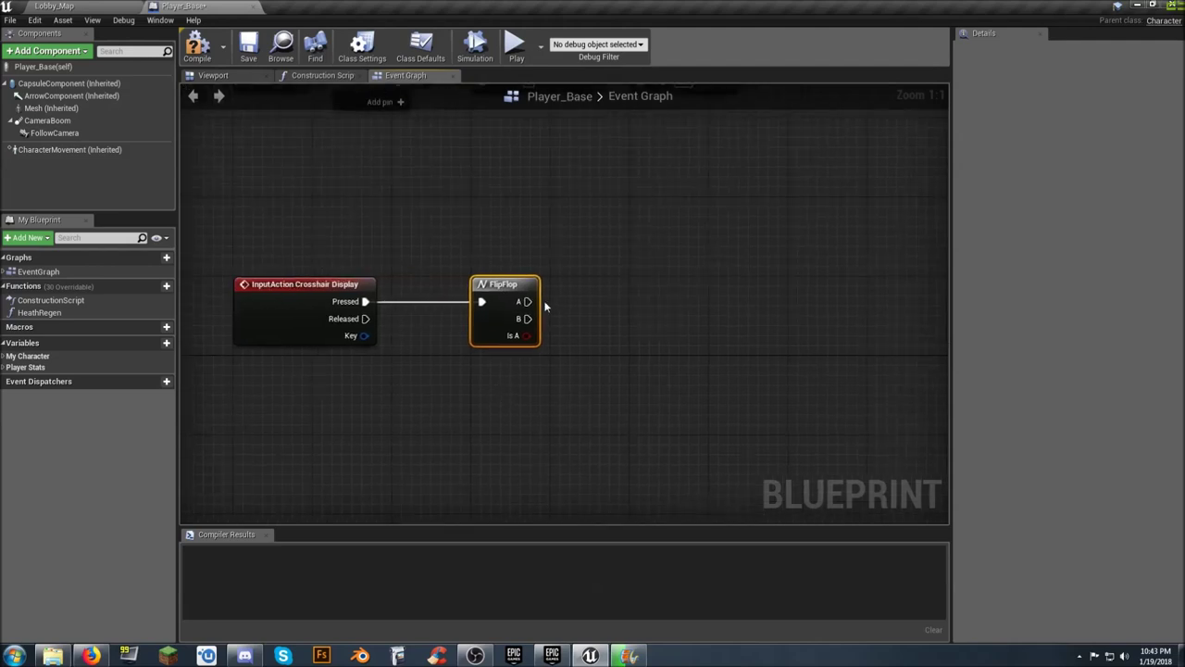
Abandon a 'create' node from the A output and delete the FlipFlop.
left_click_drag(524, 301, 636, 304)
type("create")
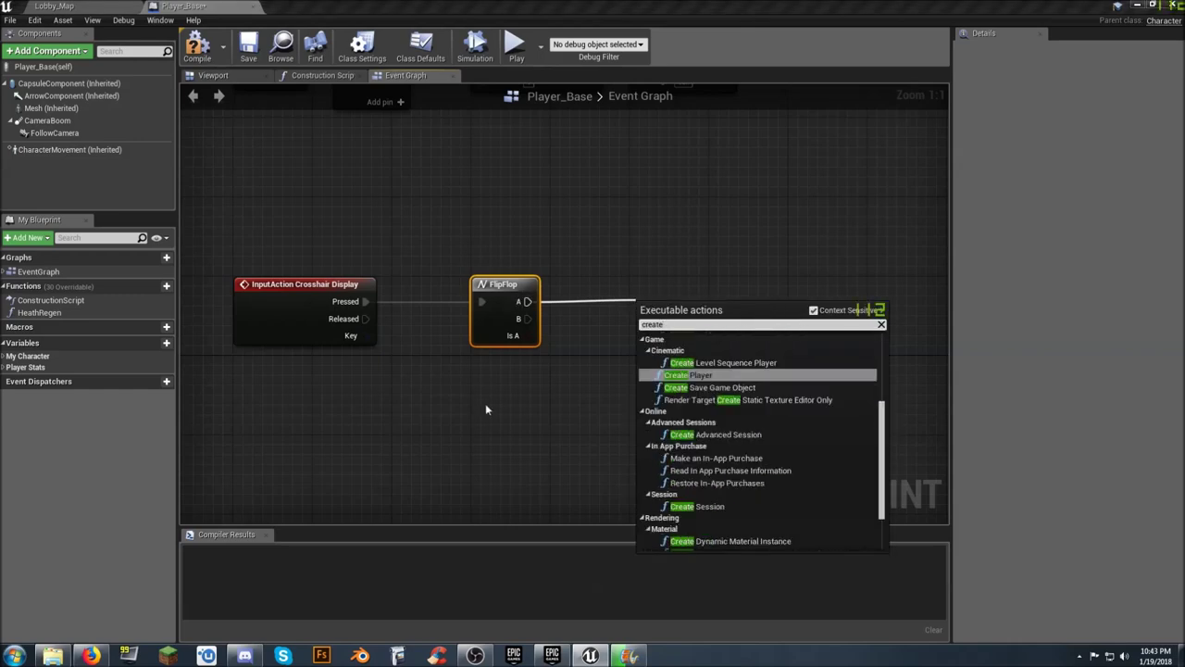
left_click(500, 410)
left_click(511, 286)
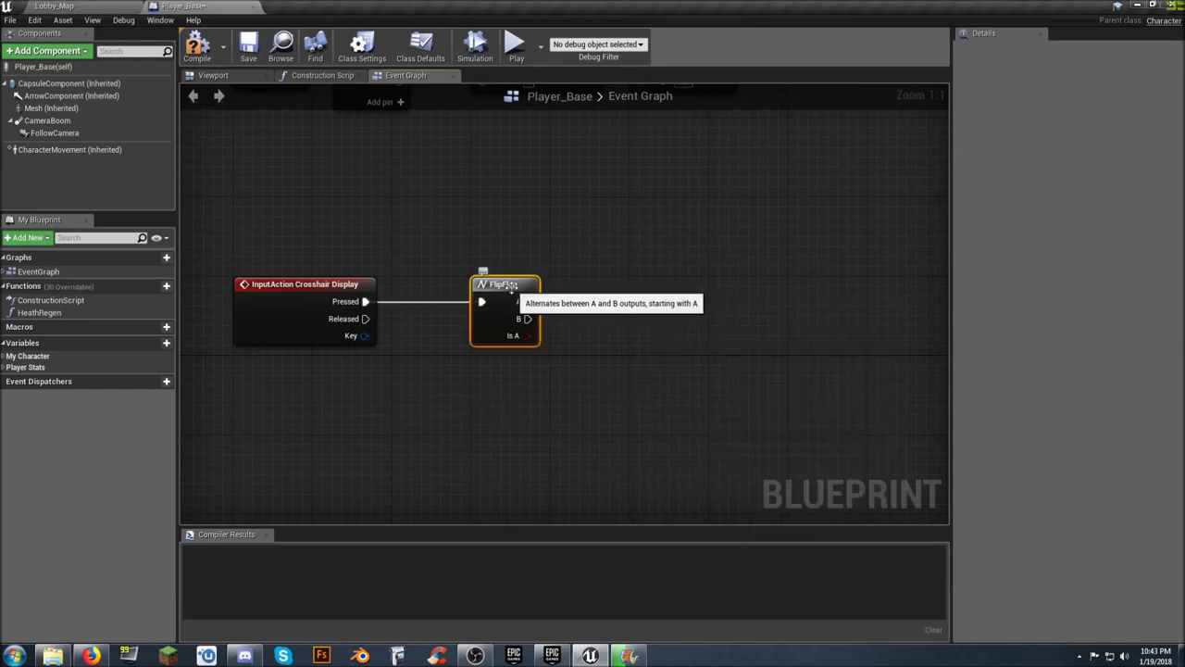
key("Delete")
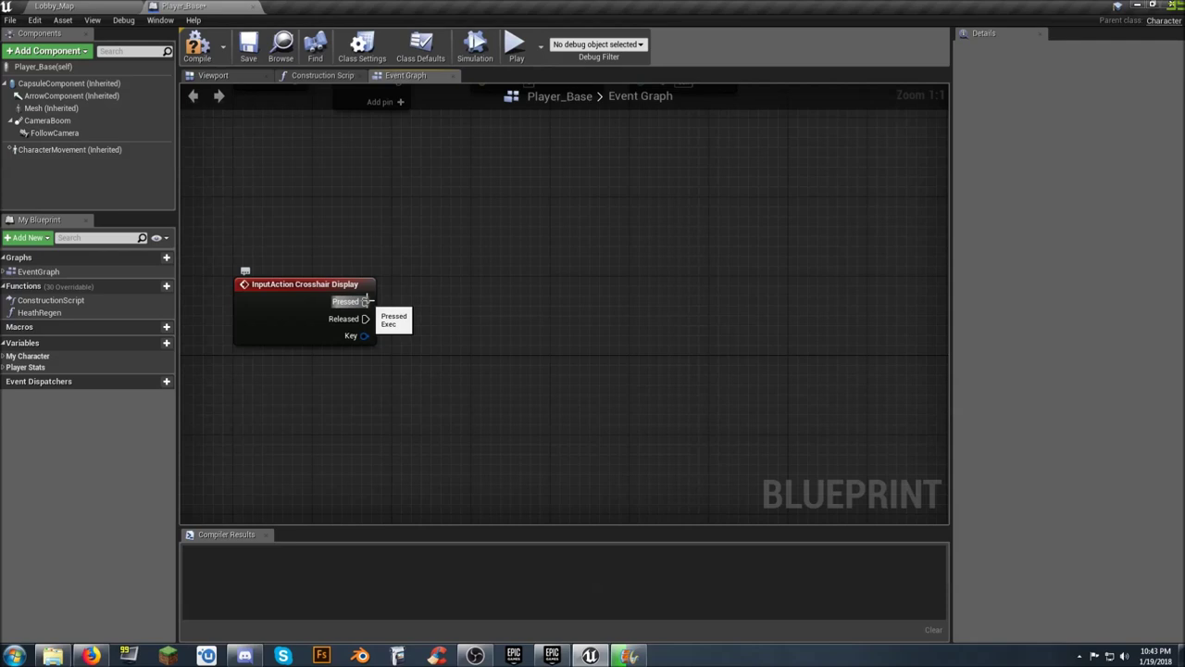
Re-add a FlipFlop wired to Pressed and align it beside the event.
left_click_drag(366, 301, 501, 306)
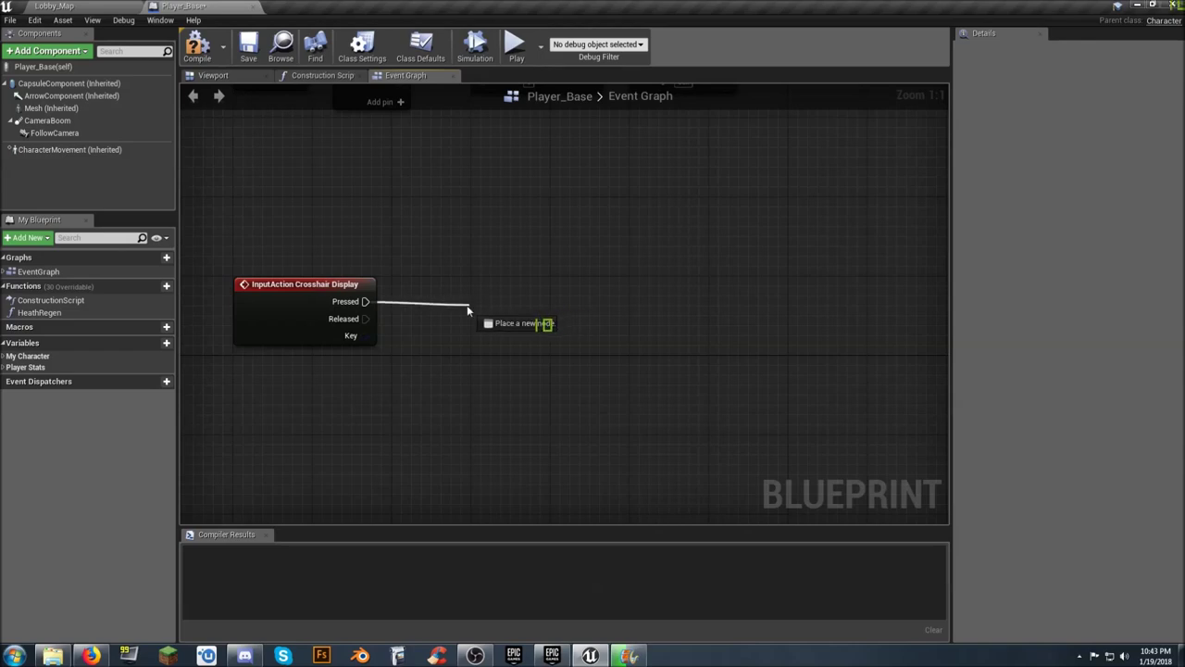
left_click_drag(501, 306, 455, 302)
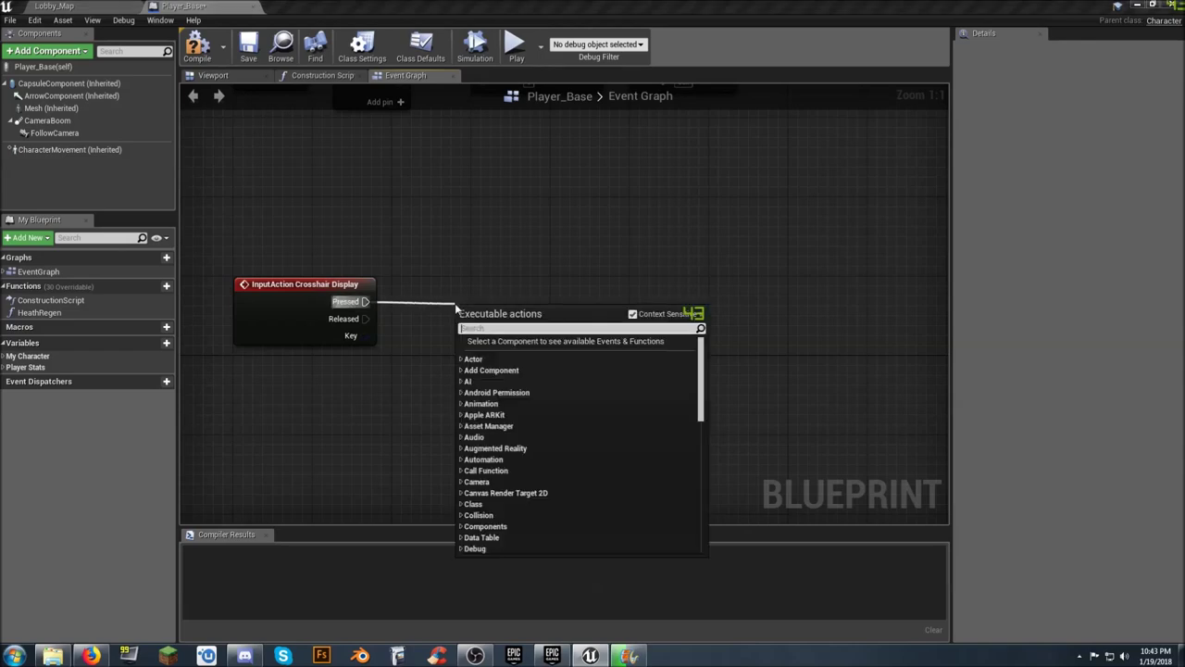
key("BackSpace")
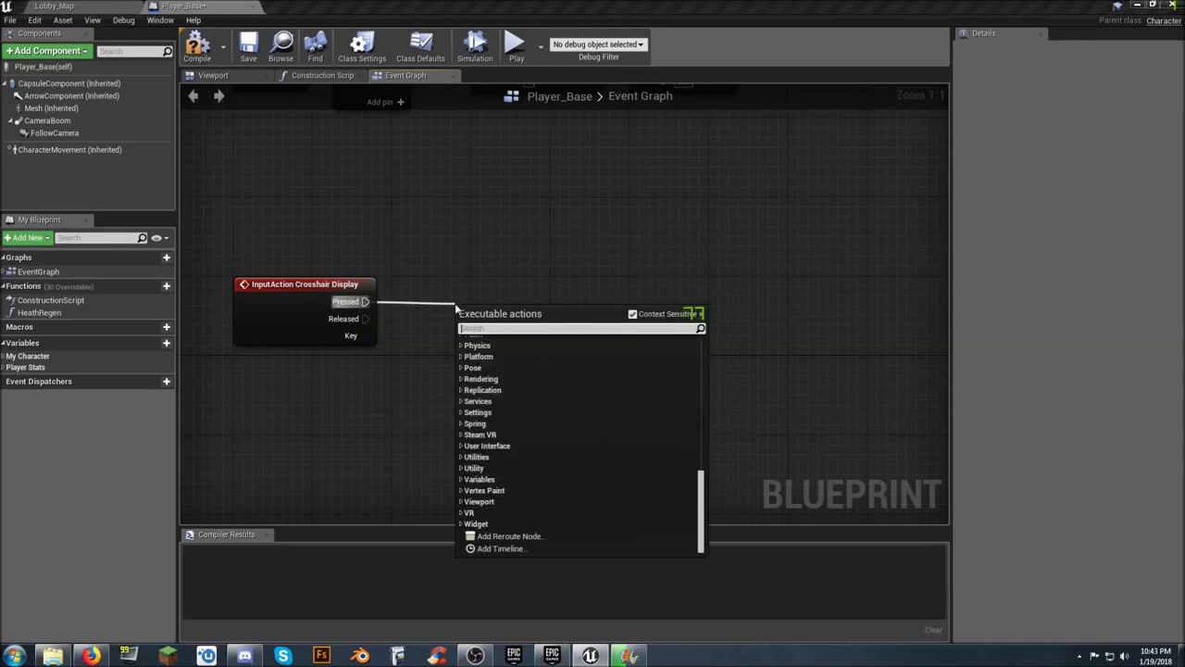
type("flip")
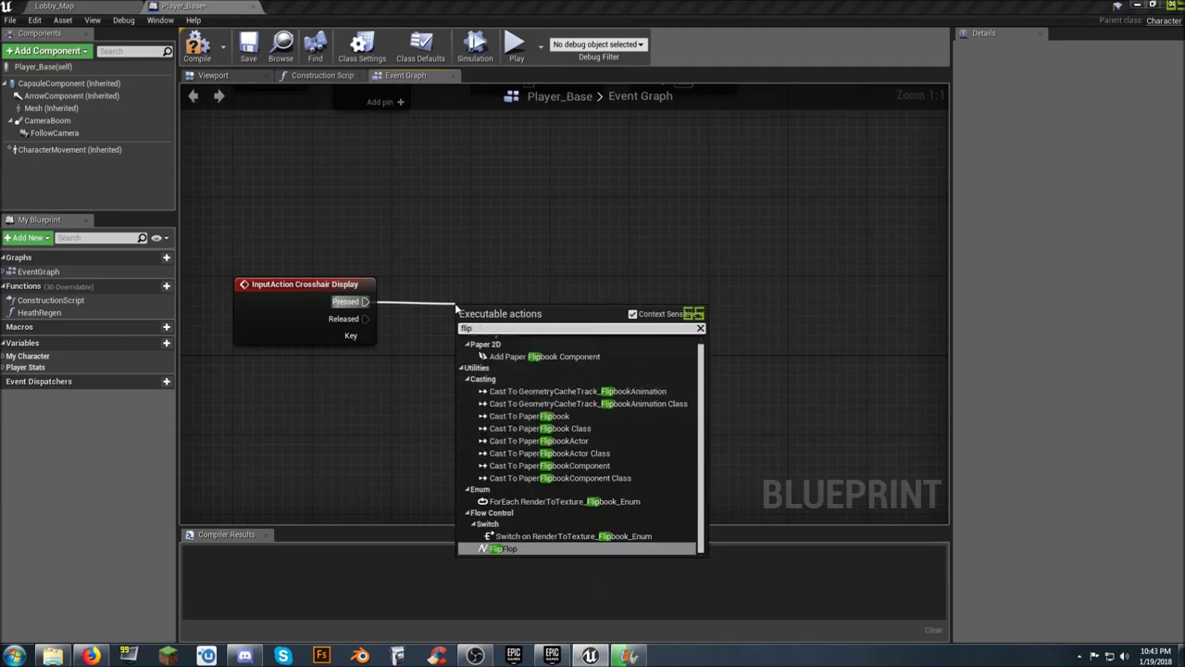
left_click(512, 548)
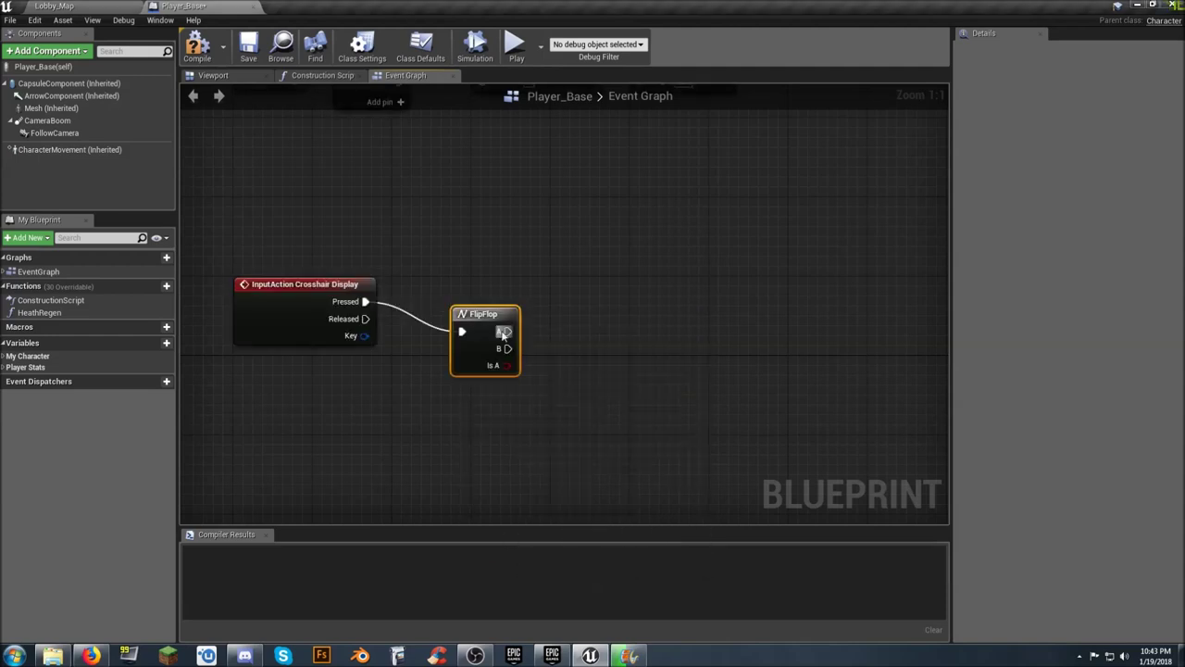
left_click_drag(484, 323, 505, 293)
left_click(497, 370)
right_click_drag(499, 372, 424, 385)
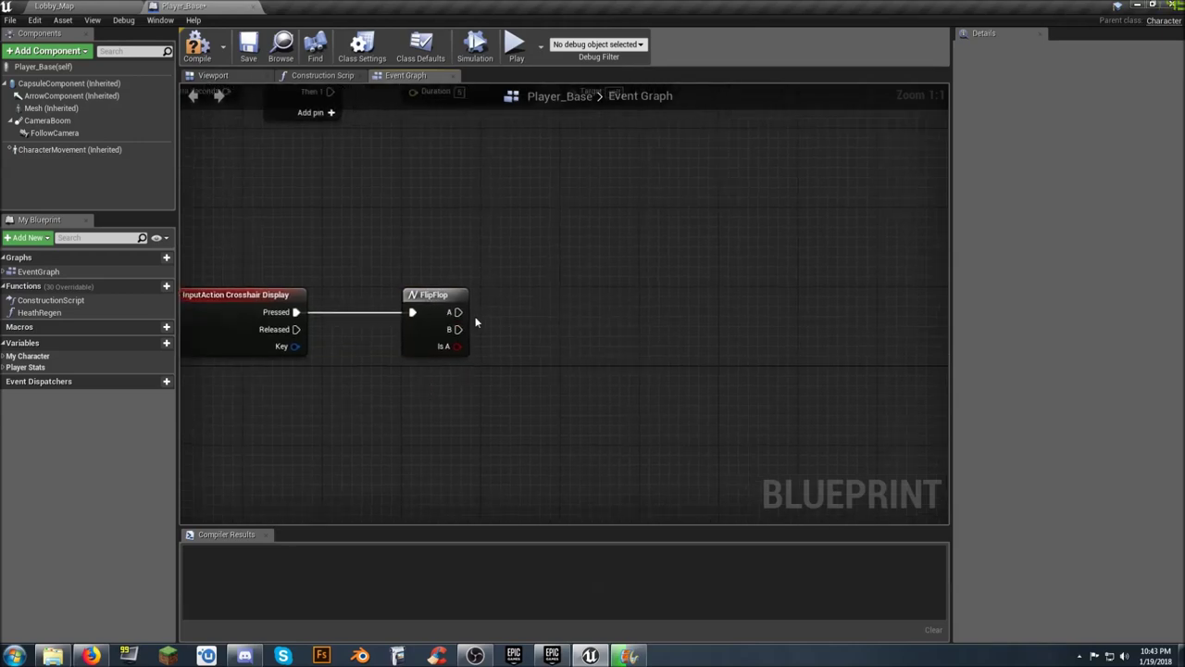
left_click_drag(455, 312, 616, 315)
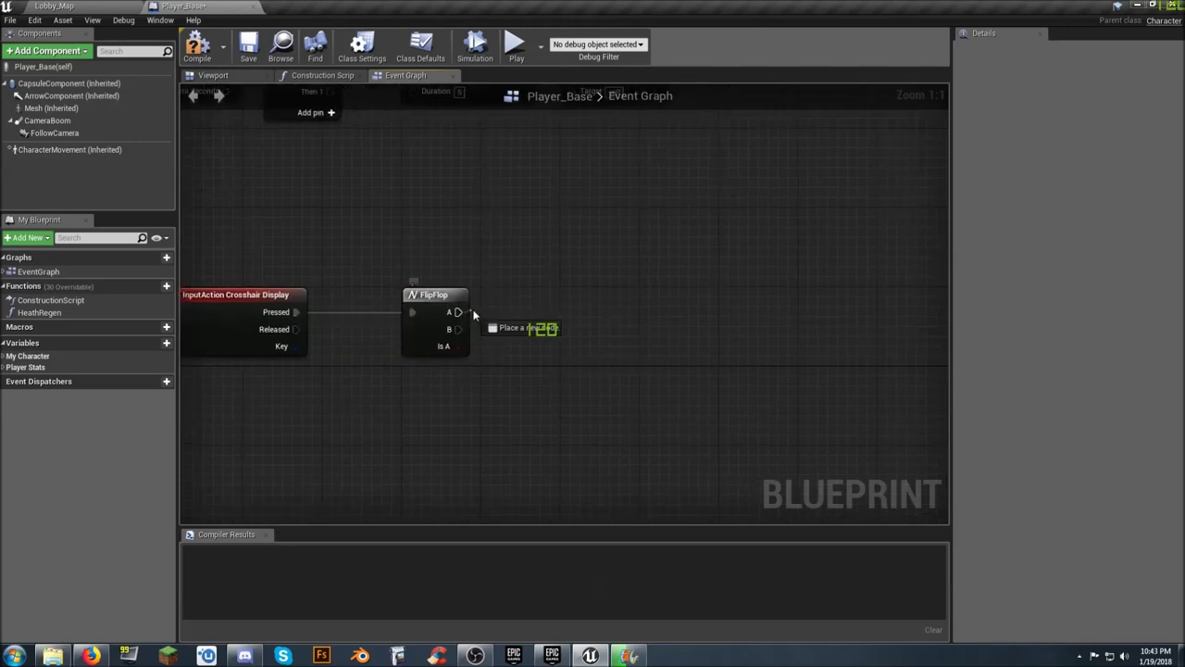
Add a Create Widget node of class Crosshair_W off FlipFlop A, owned by Get Player Controller.
type("create")
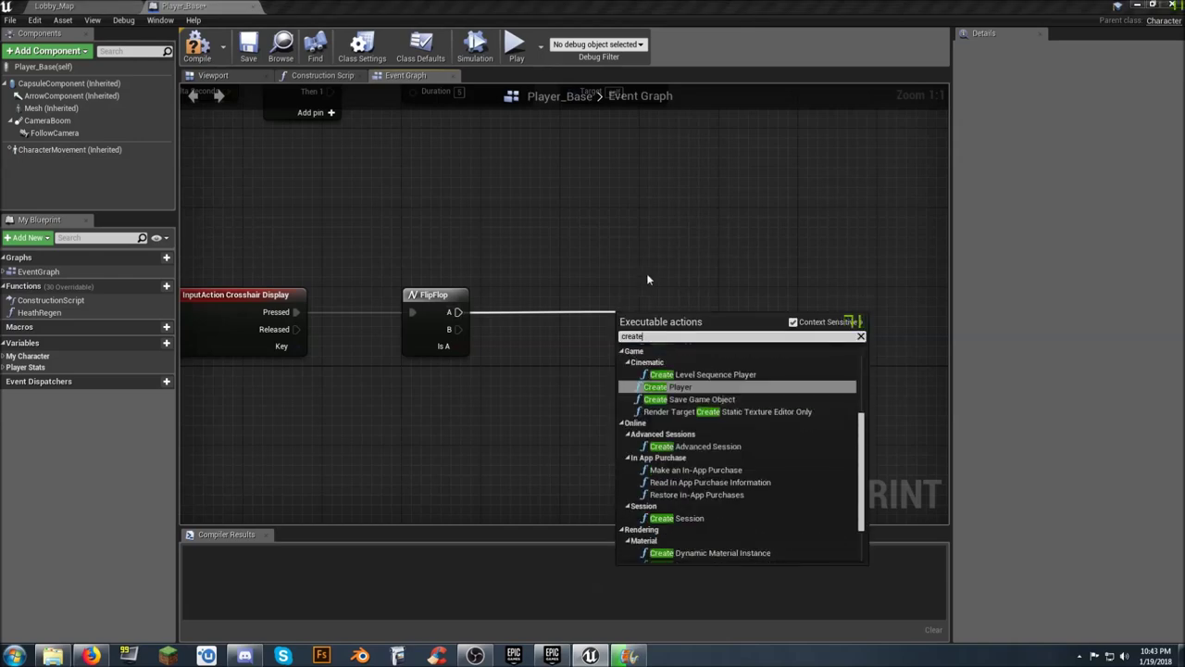
type("w")
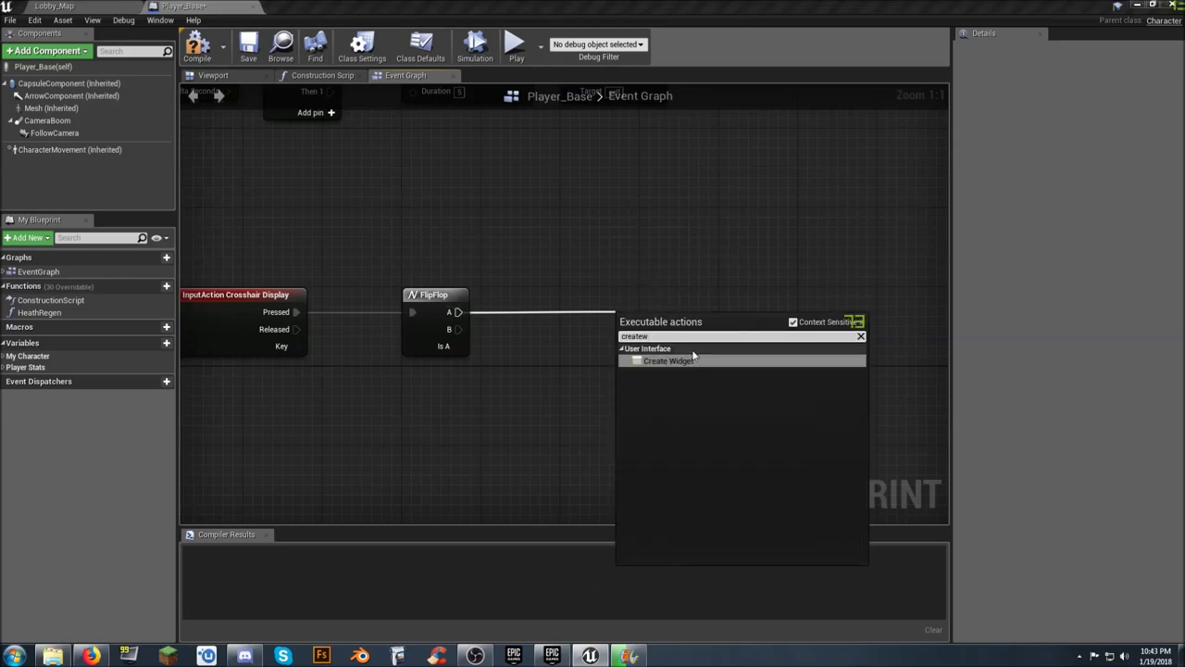
left_click(692, 359)
mouse_move(660, 312)
left_mouse_down()
mouse_move(646, 293)
mouse_move(686, 293)
left_mouse_up()
left_click(705, 329)
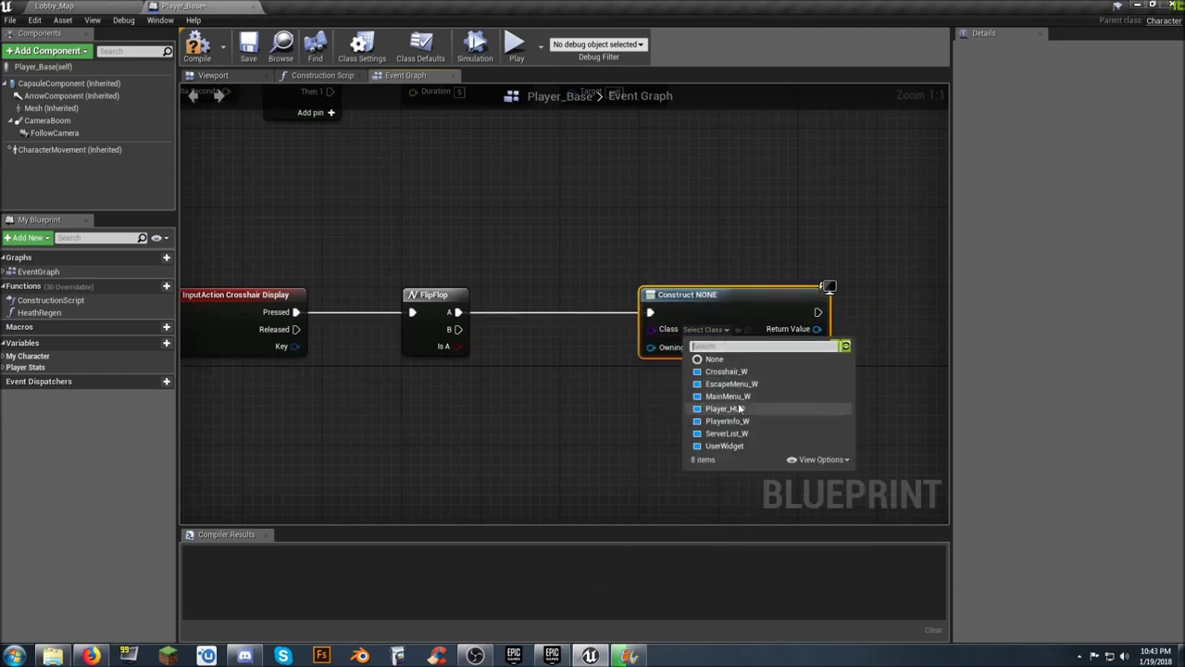
left_click(736, 371)
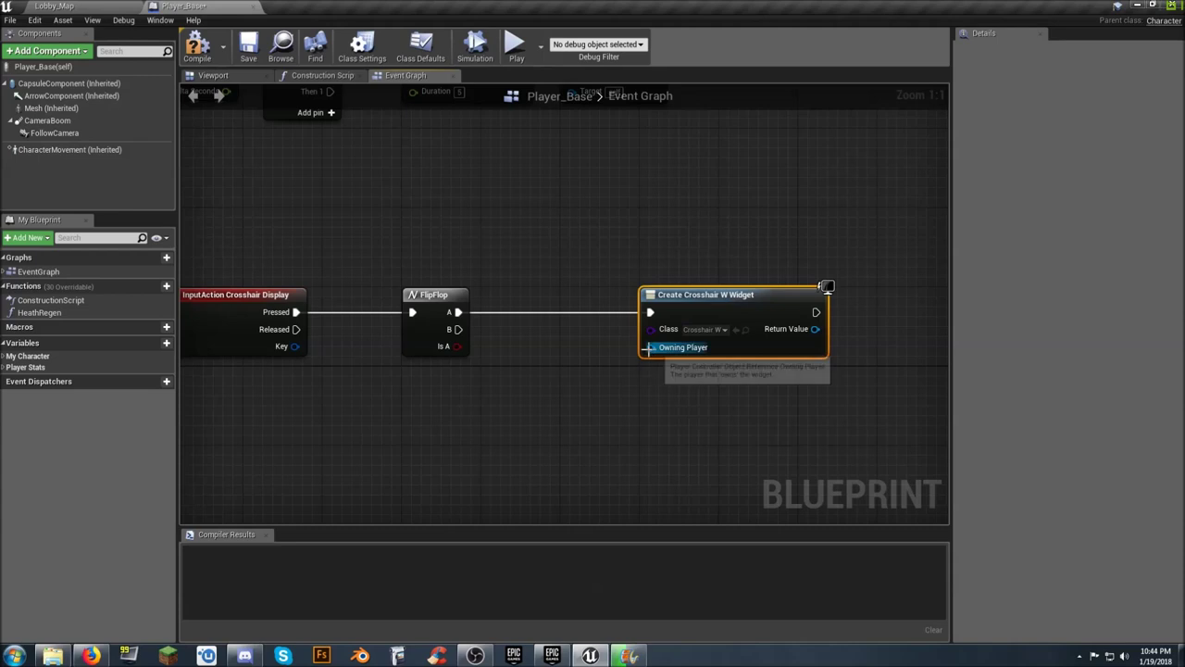
left_click_drag(649, 347, 575, 392)
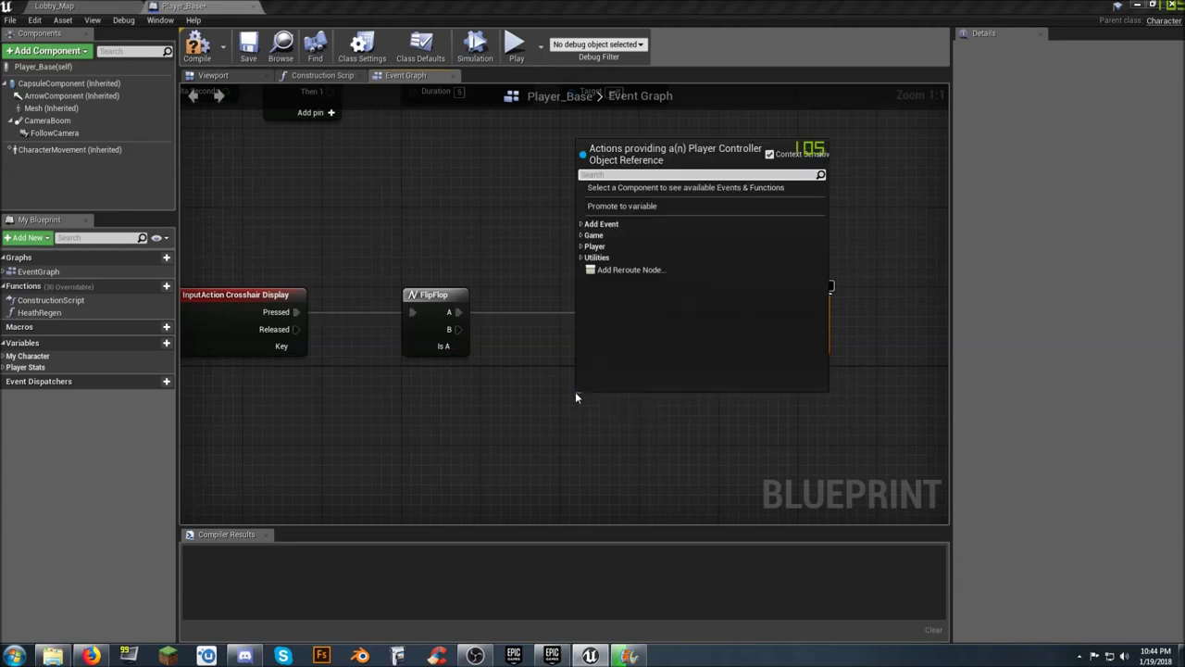
type("playercon")
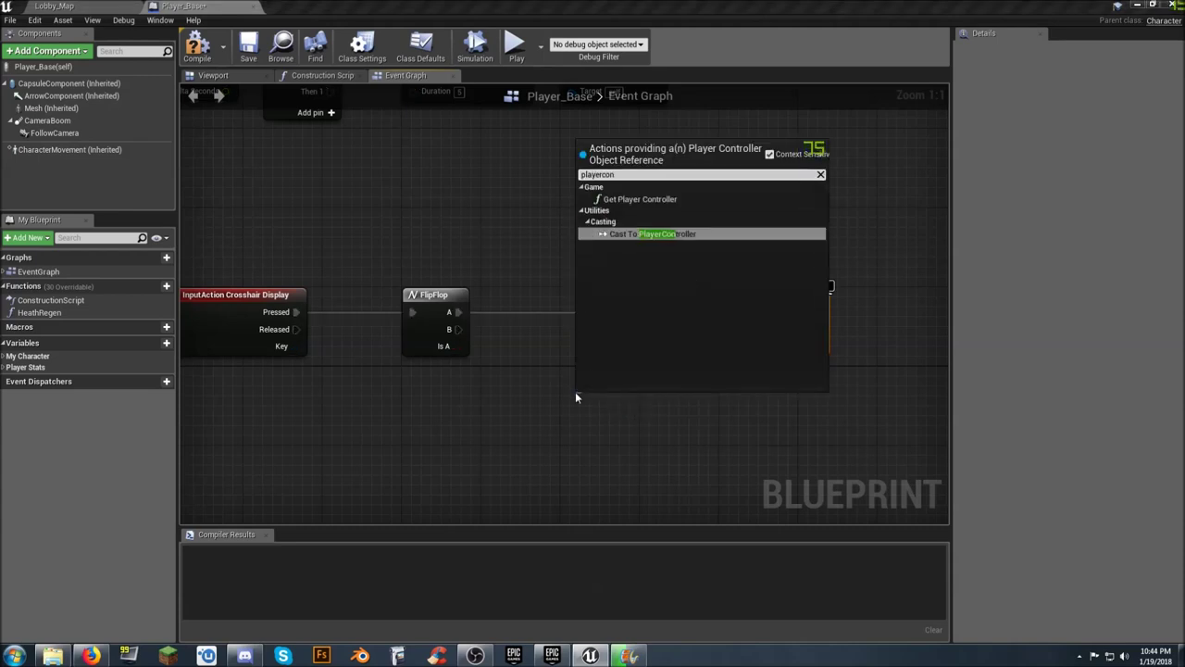
left_click(649, 199)
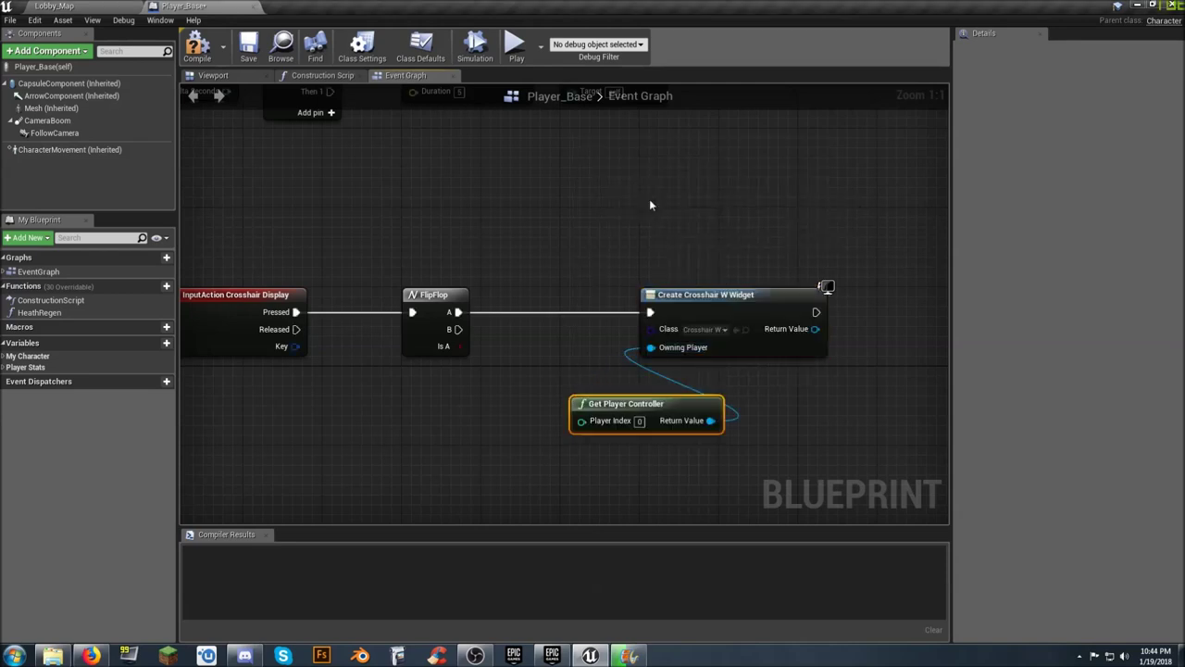
left_click_drag(637, 407, 471, 388)
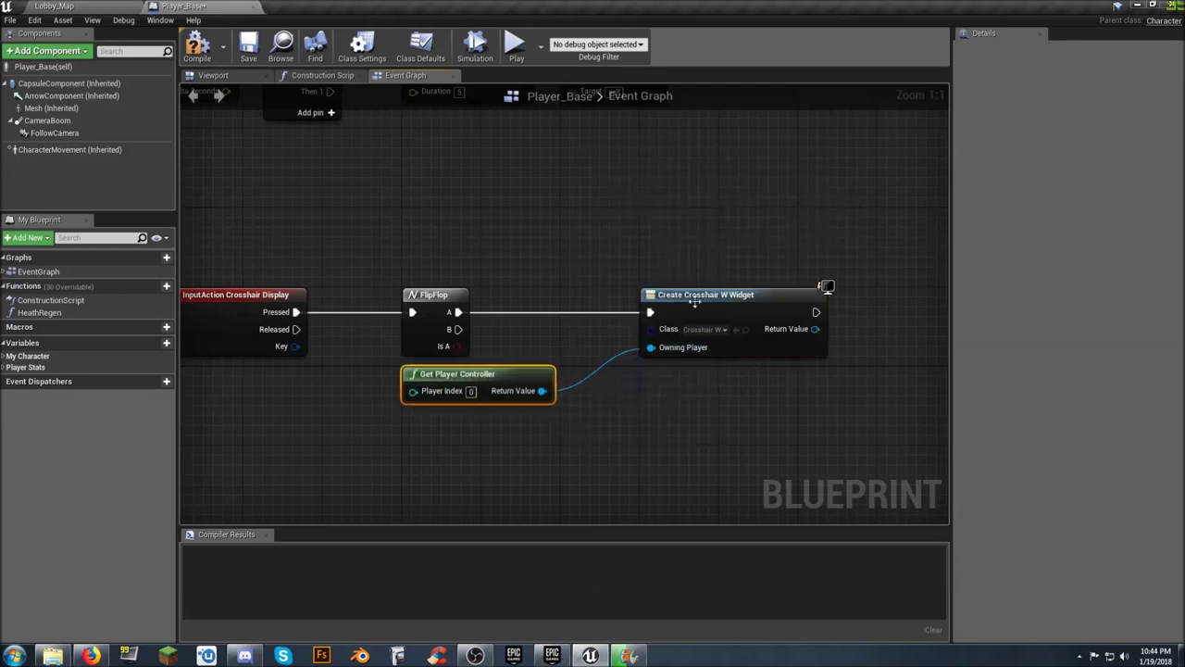
left_click_drag(699, 296, 659, 299)
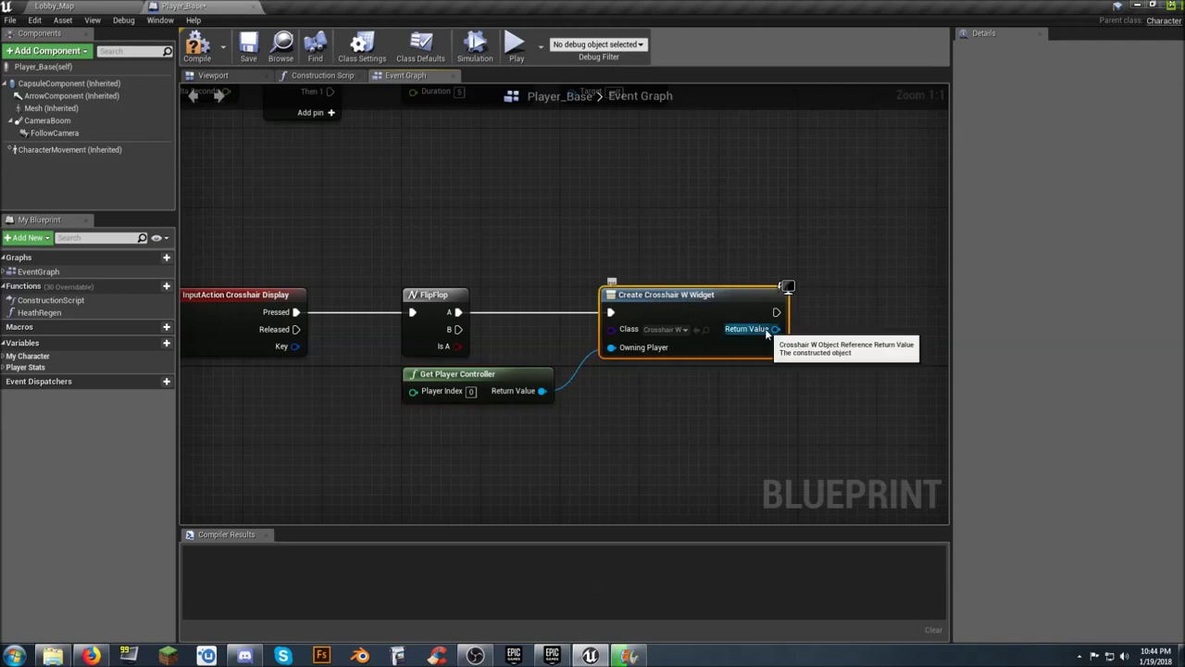
Feed the created widget's Return Value into a new Add to Viewport node.
right_click_drag(800, 353, 645, 396)
left_click_drag(618, 339, 711, 347)
type("addt")
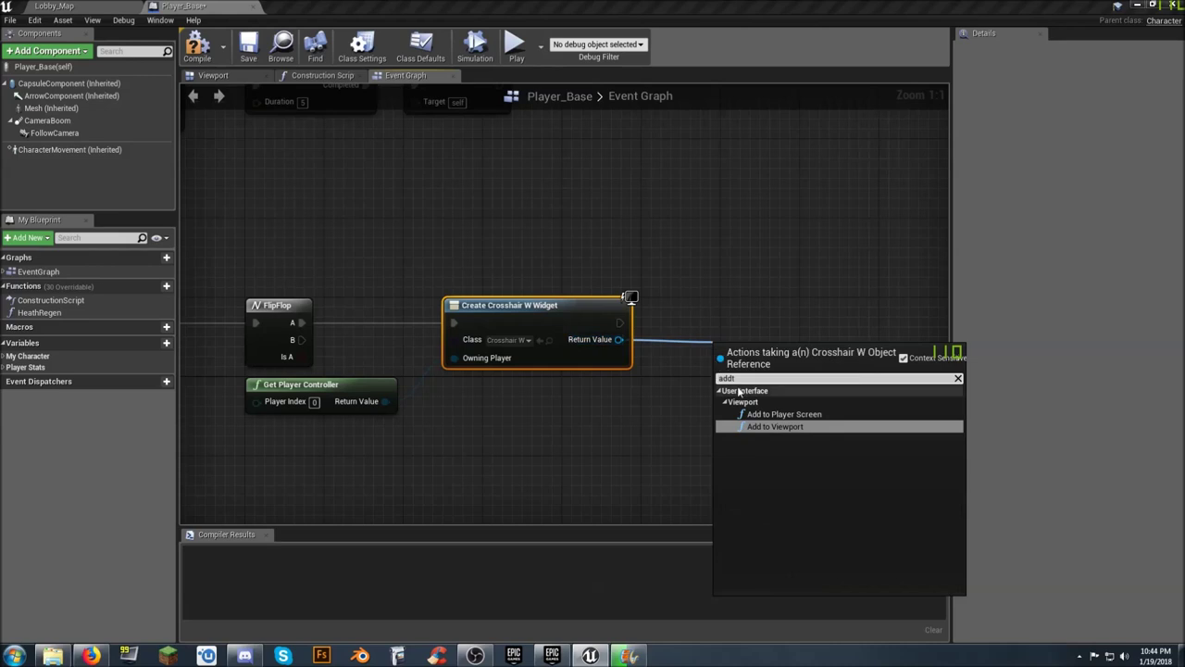
key("Return")
left_click_drag(737, 357, 696, 303)
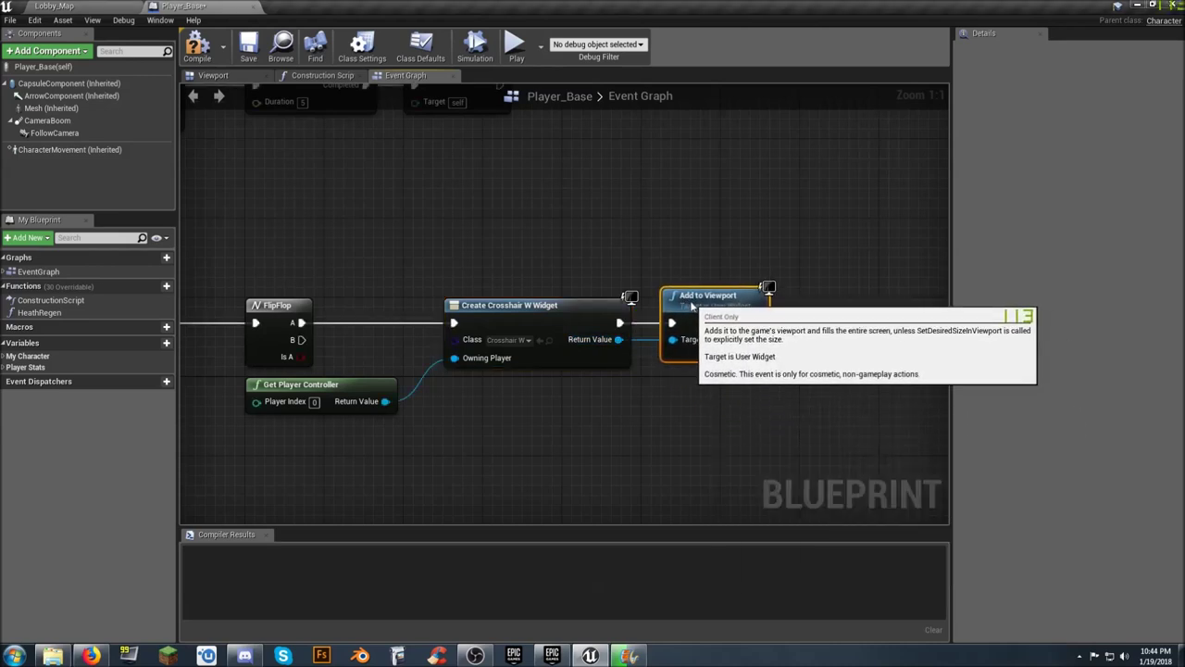
right_click_drag(537, 443, 646, 417)
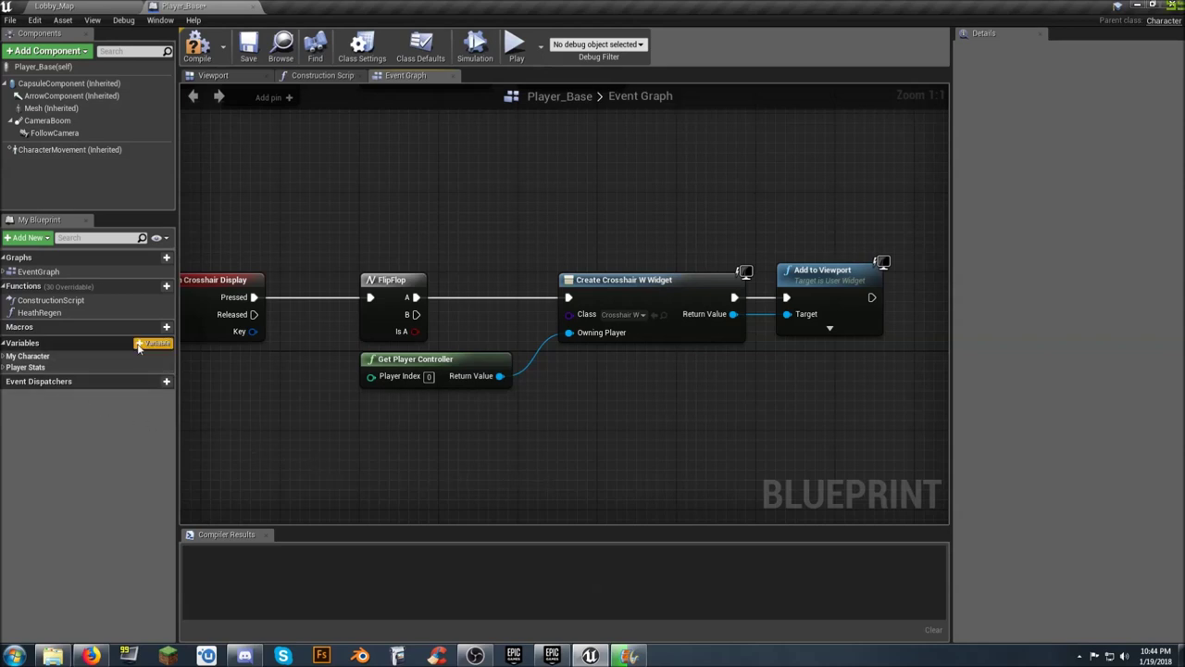
Create a Boolean variable CrosshairDisplayed? that is Instance Editable and Expose on Spawn.
left_click(153, 345)
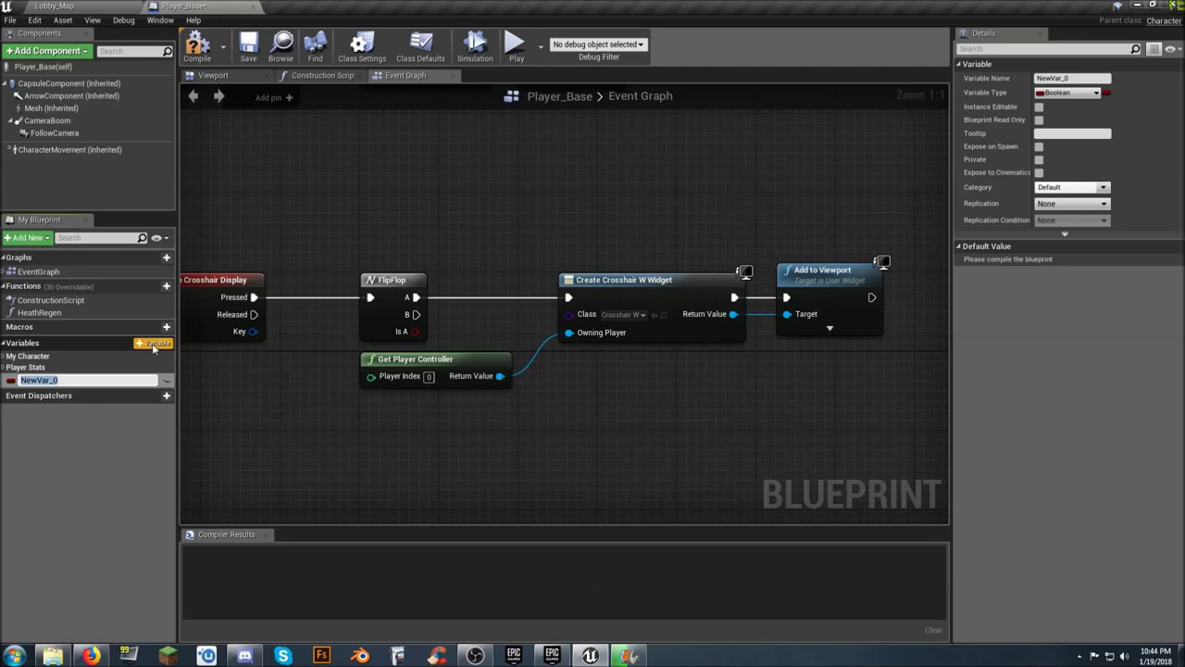
type("C")
key("Return")
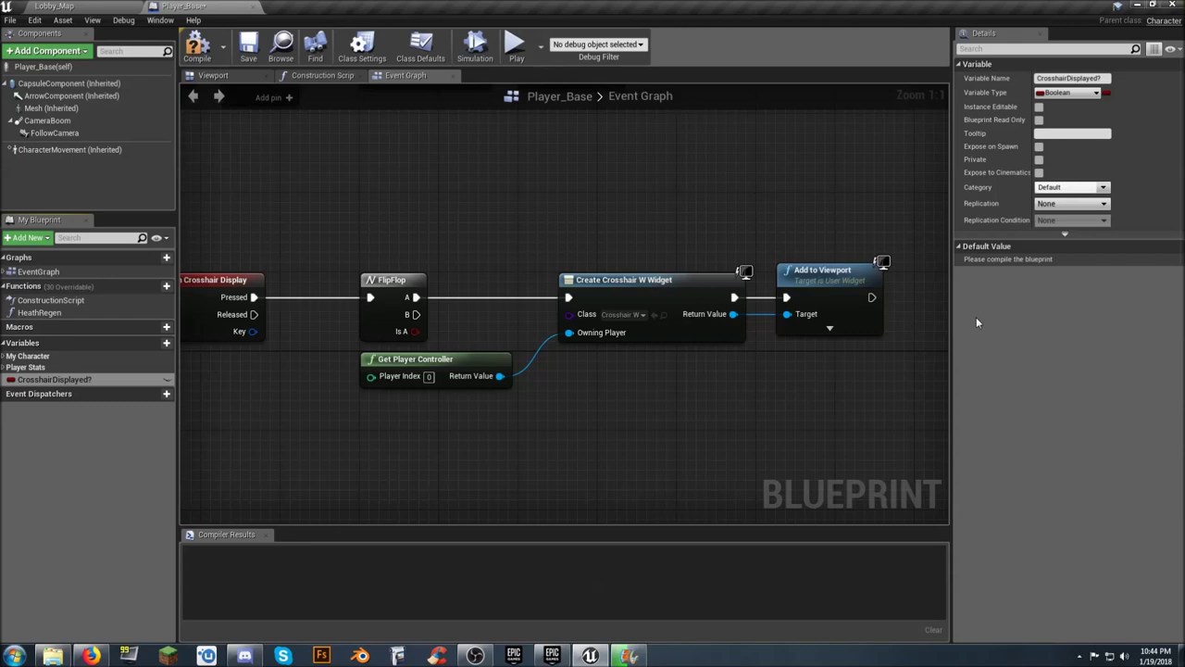
left_click(1039, 107)
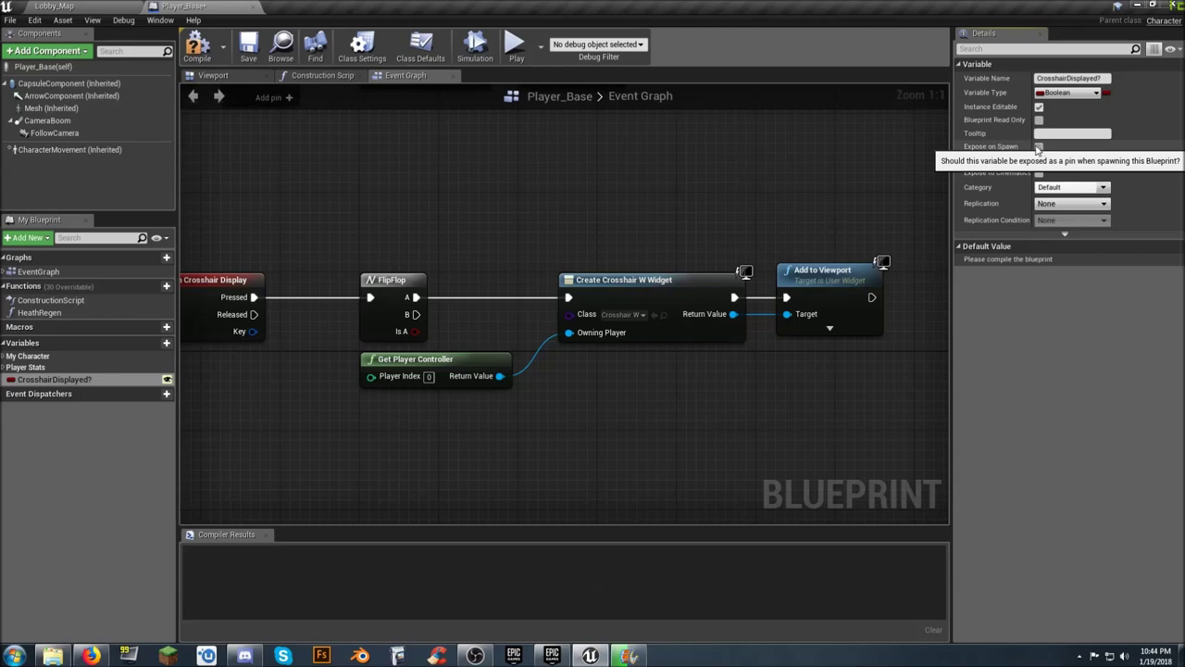
left_click(1039, 147)
Drop CrosshairDisplayed? into the graph as a SET node after Add to Viewport.
right_click_drag(807, 433, 681, 396)
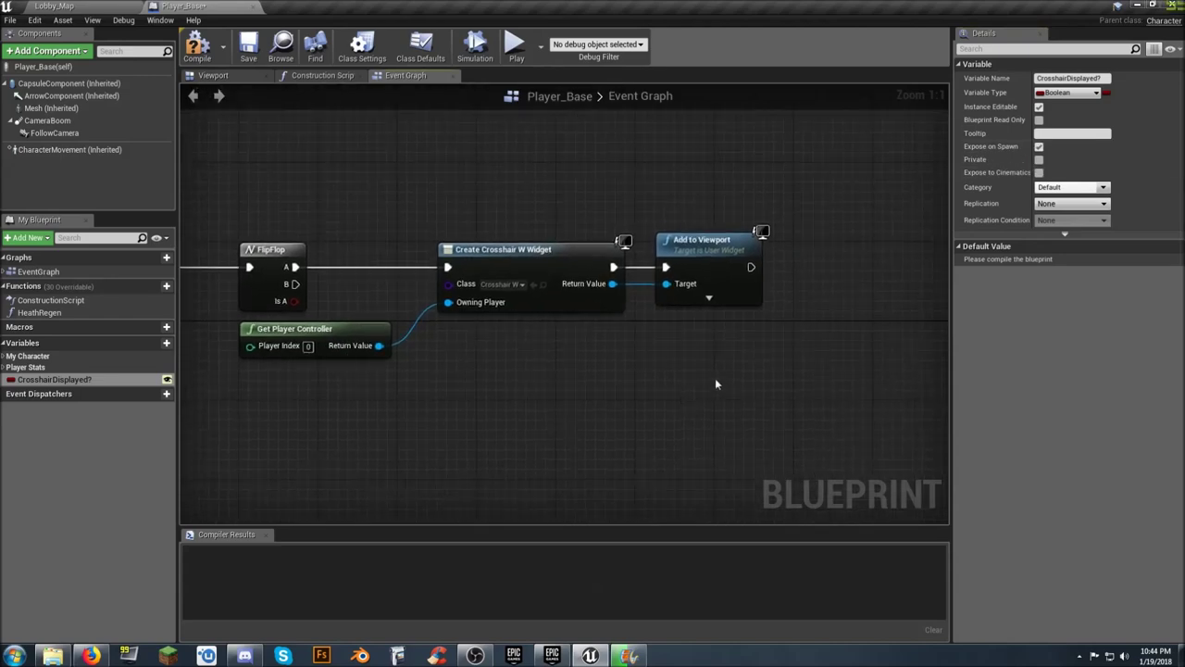
right_click_drag(608, 378, 587, 380)
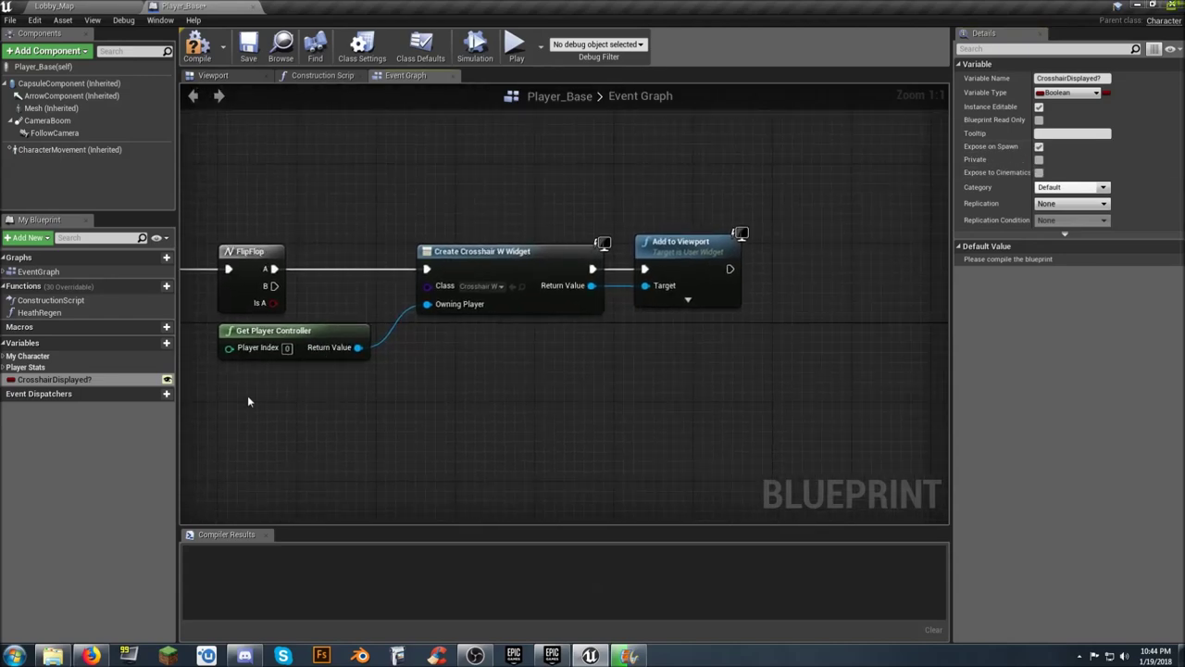
mouse_move(99, 380)
left_mouse_down()
mouse_move(447, 383)
mouse_move(815, 269)
mouse_move(761, 283)
mouse_move(730, 268)
left_mouse_up()
Tick the first SET node so CrosshairDisplayed? becomes true right after Add to Viewport.
left_click(913, 298)
left_click_drag(859, 275, 819, 266)
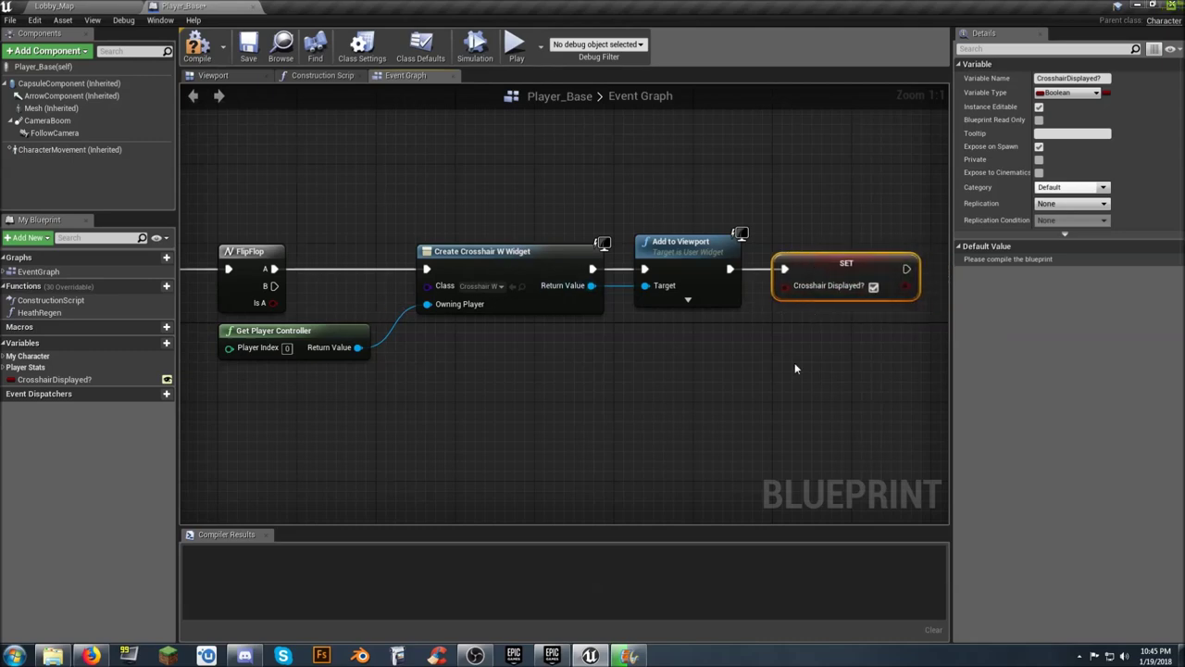
mouse_move(795, 366)
right_mouse_down()
mouse_move(655, 362)
mouse_move(627, 352)
mouse_move(628, 331)
right_mouse_up()
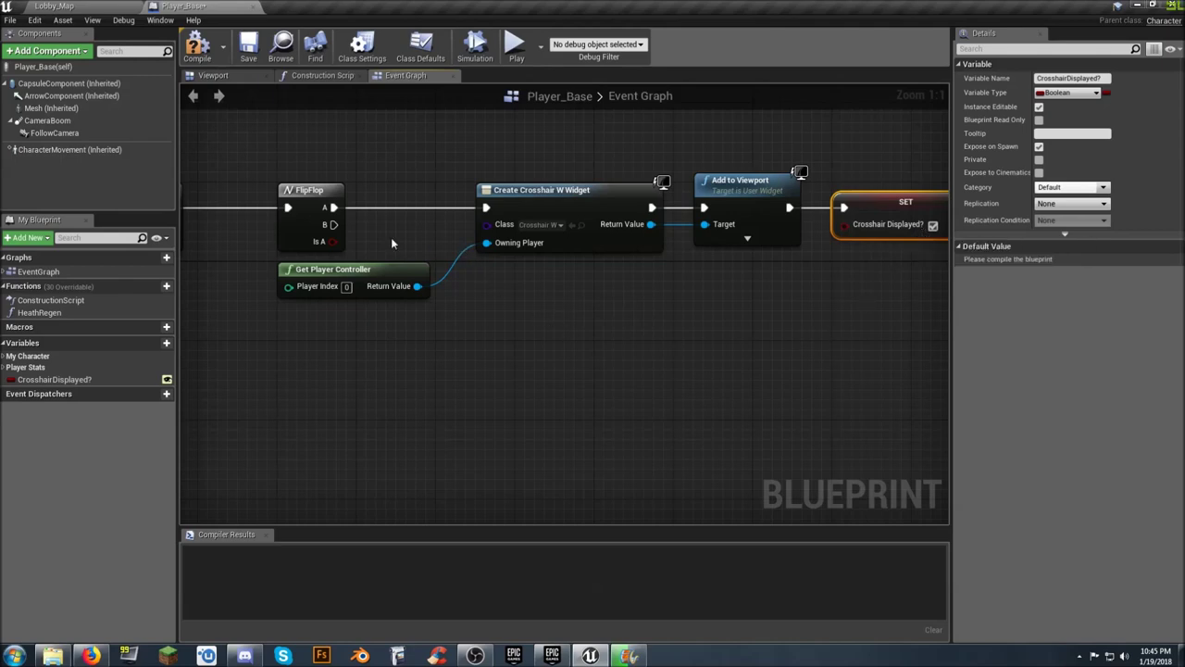
Add a second CrosshairDisplayed? SET node, left unchecked, beside FlipFlop B.
left_click(74, 382)
mouse_move(74, 383)
left_mouse_down("alt")
mouse_move(500, 324)
mouse_move(334, 224)
left_mouse_up("alt")
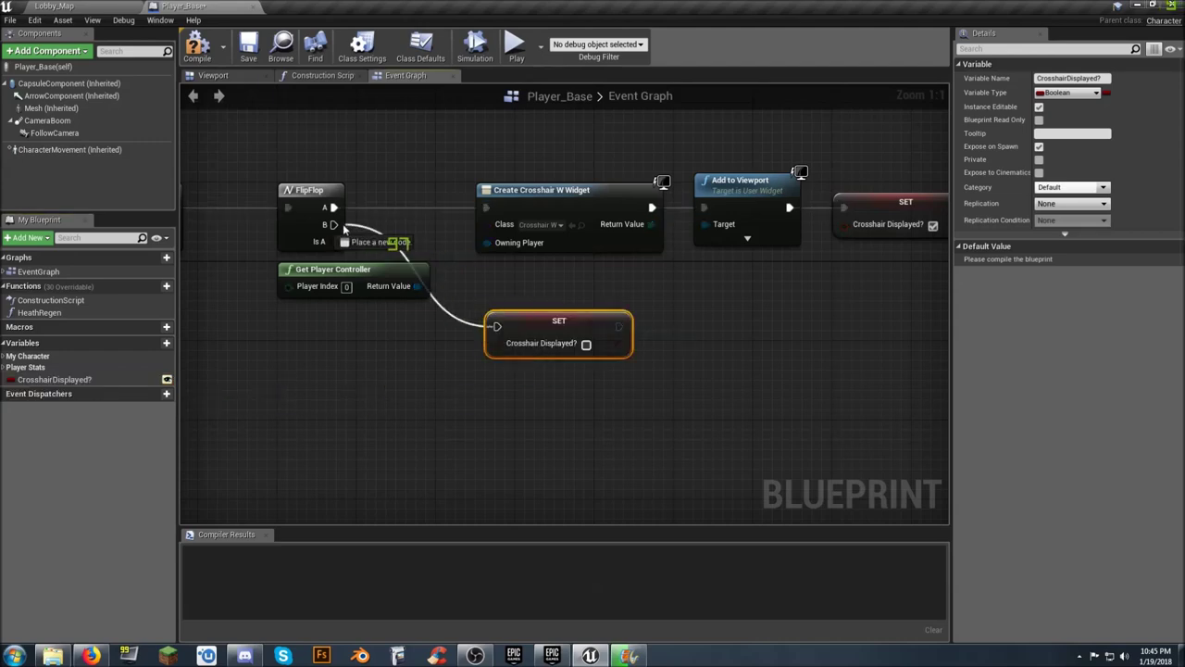
left_click_drag(526, 327, 515, 287)
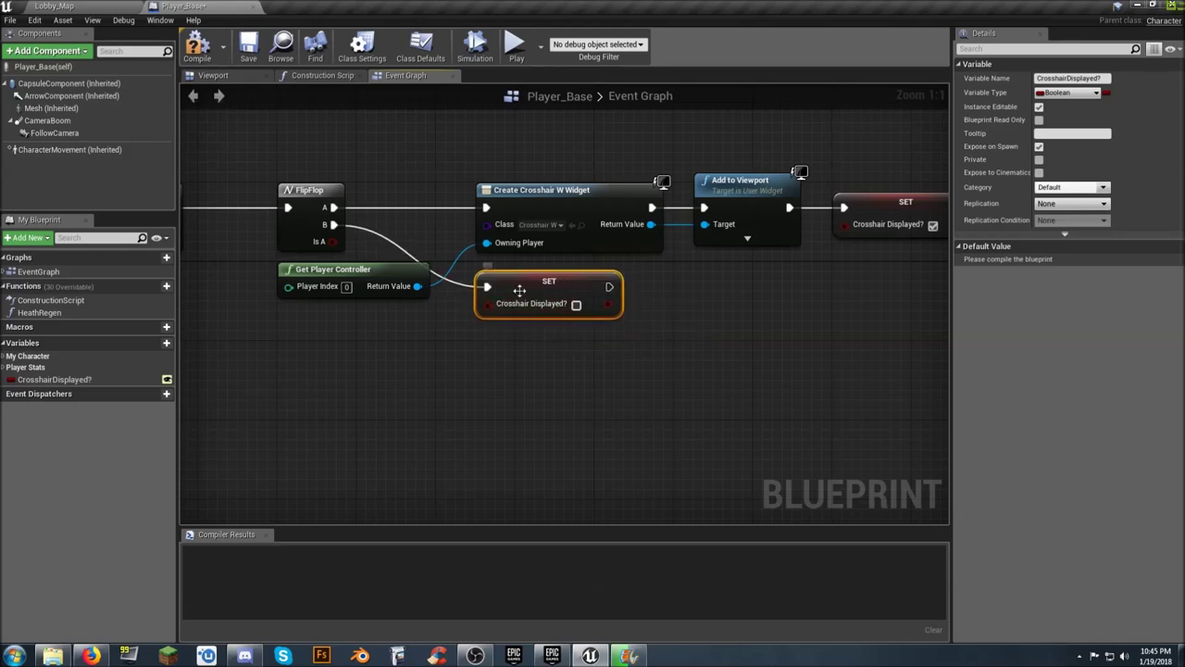
left_click(562, 385)
mouse_move(481, 380)
right_mouse_down()
mouse_move(631, 377)
mouse_move(572, 374)
right_mouse_up()
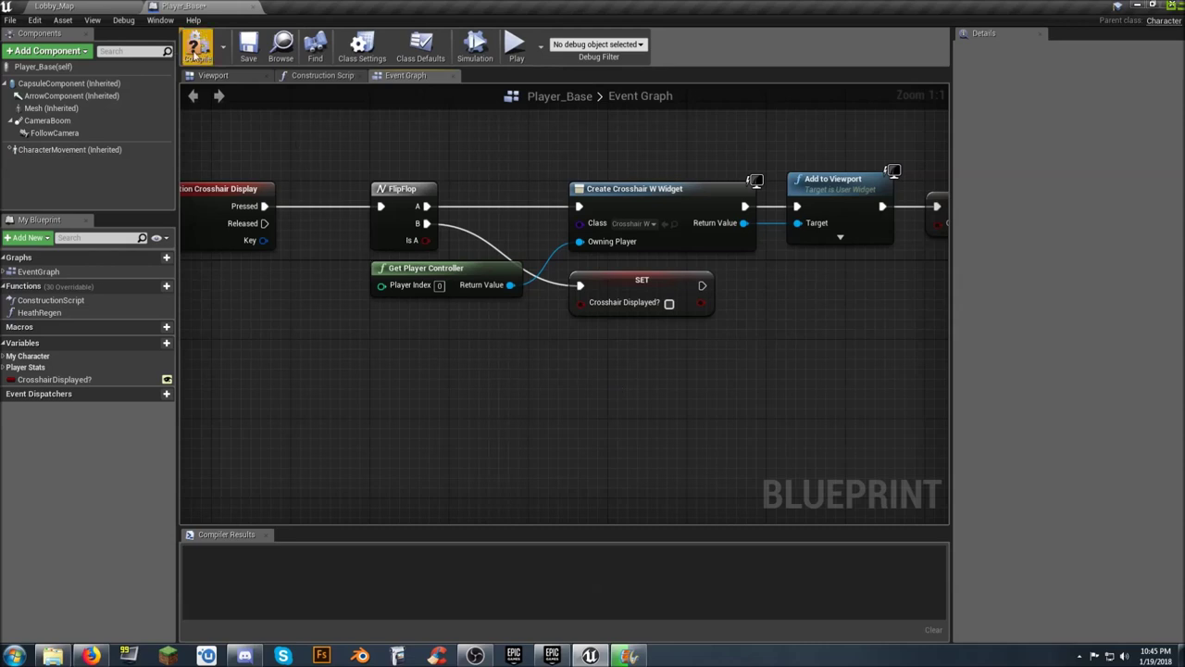
Compile and save Player_Base, then open Crosshair_W from the UI/Widgets folder.
left_click(248, 55)
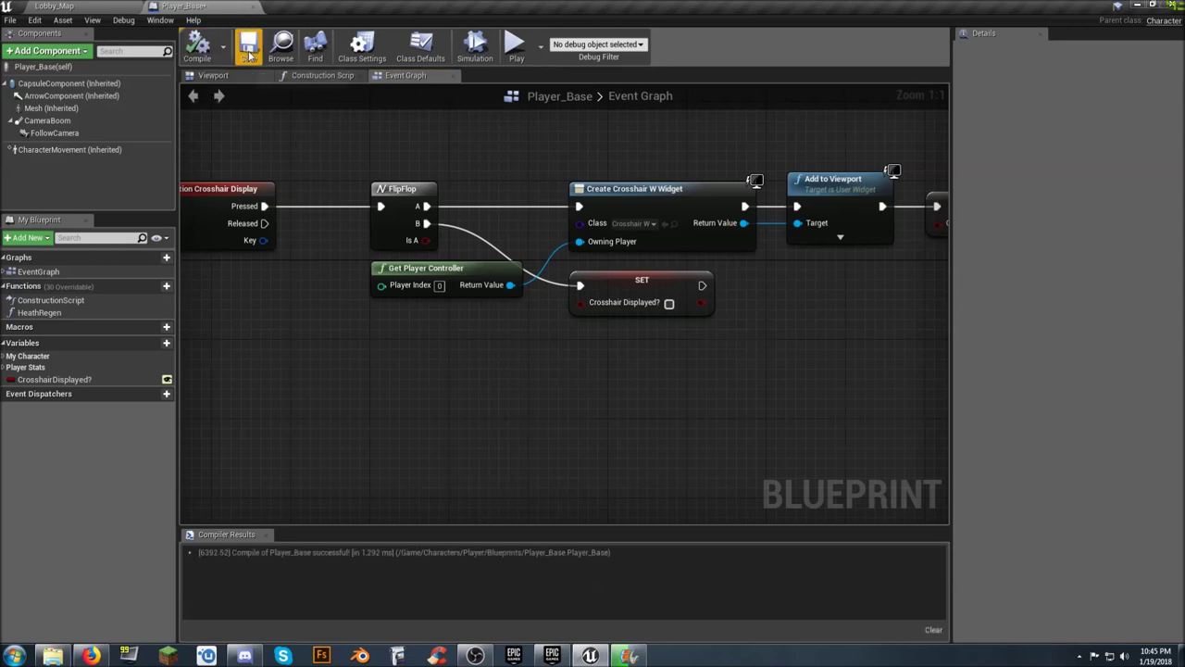
left_click(95, 7)
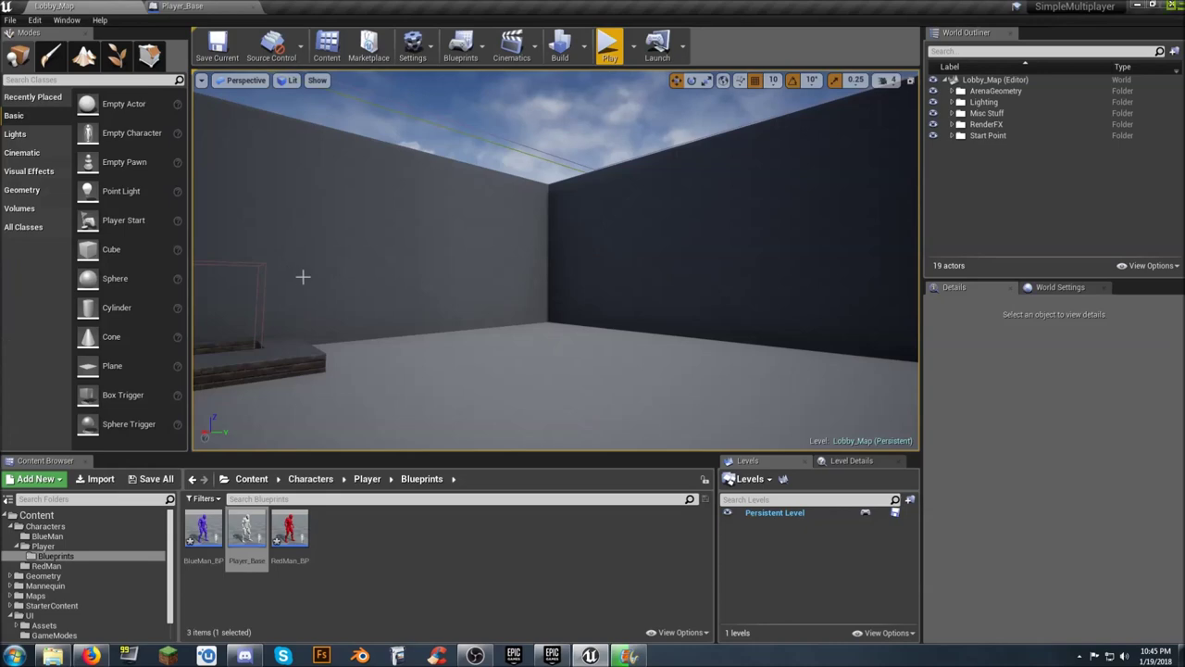
scroll(95, 572, "down", 1)
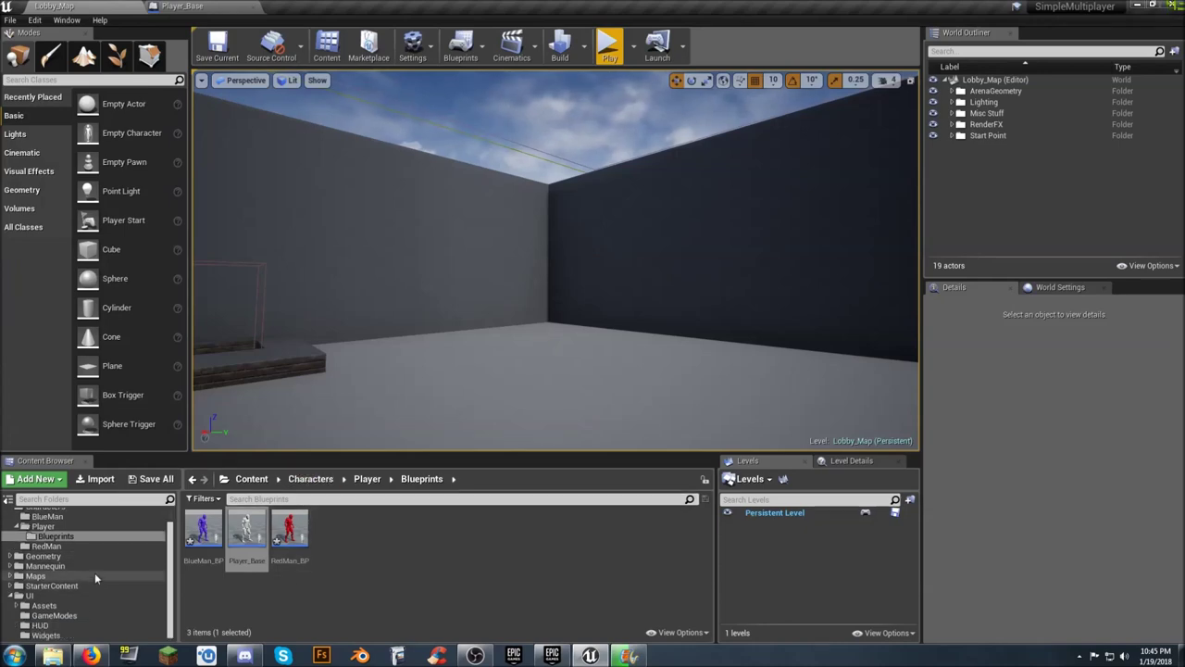
left_click(63, 634)
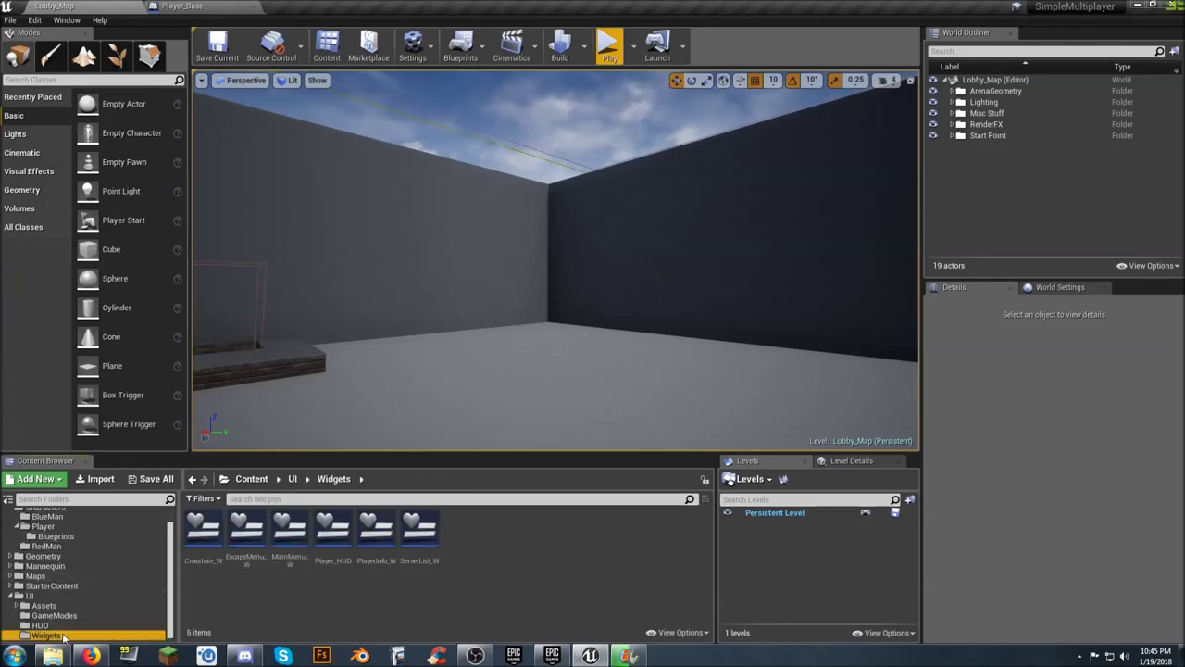
double_click(203, 531)
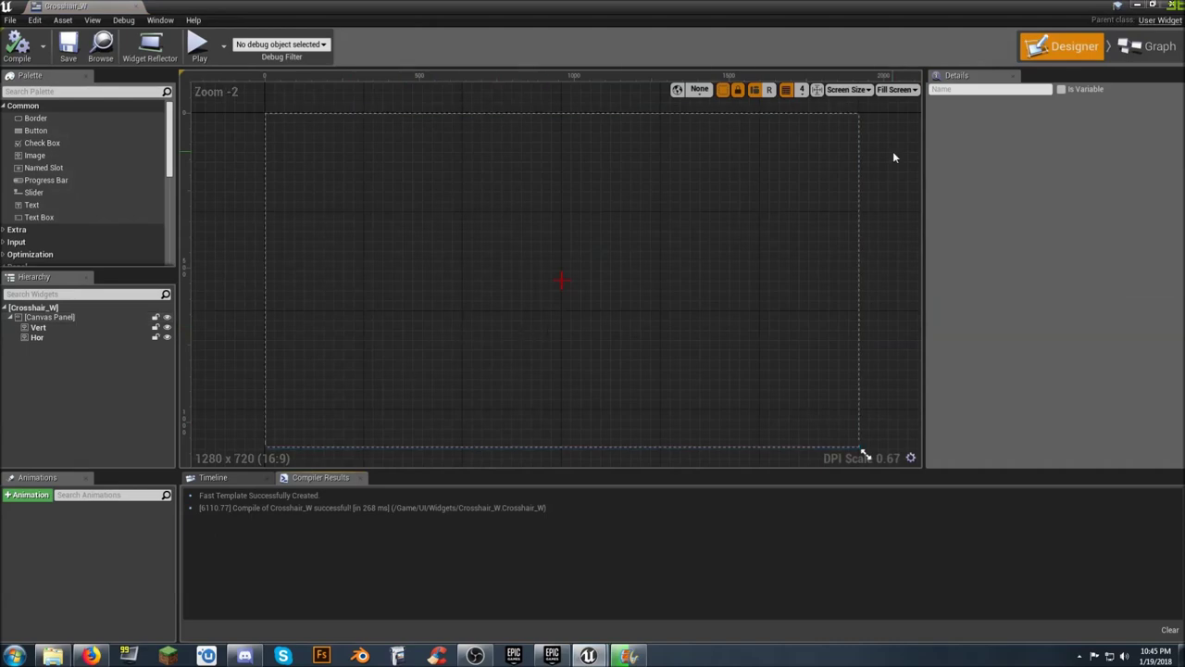
In Crosshair_W's Event Graph, delete the unused Event Pre Construct and Event Construct nodes.
left_click(1136, 48)
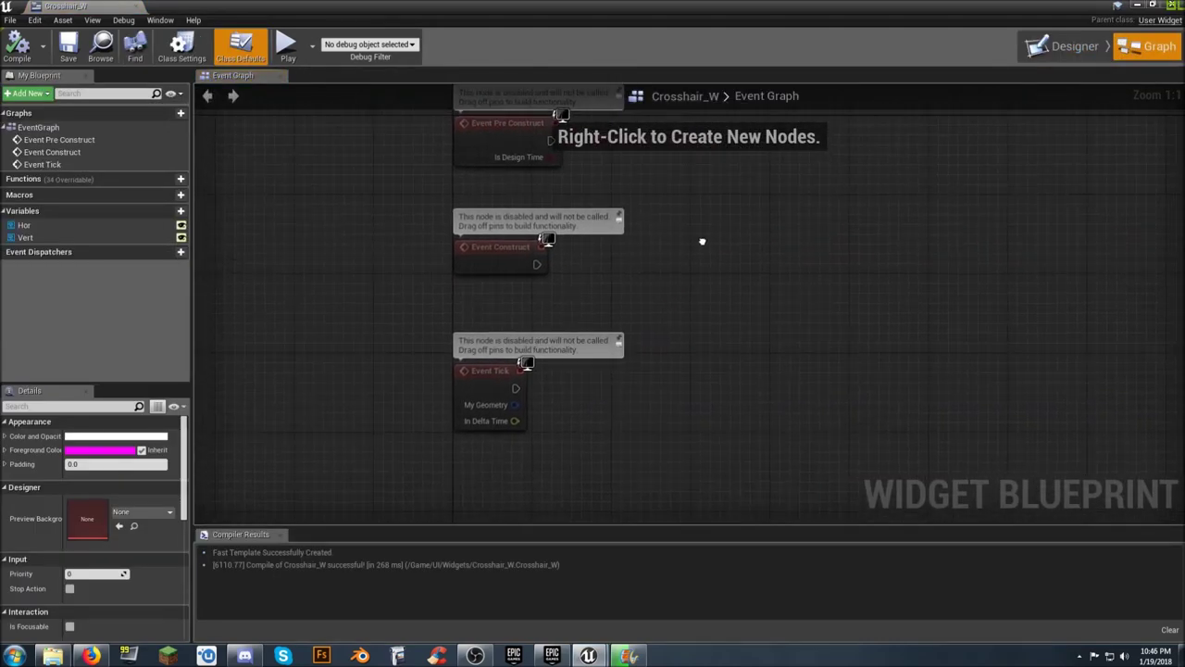
left_click_drag(685, 304, 361, 136)
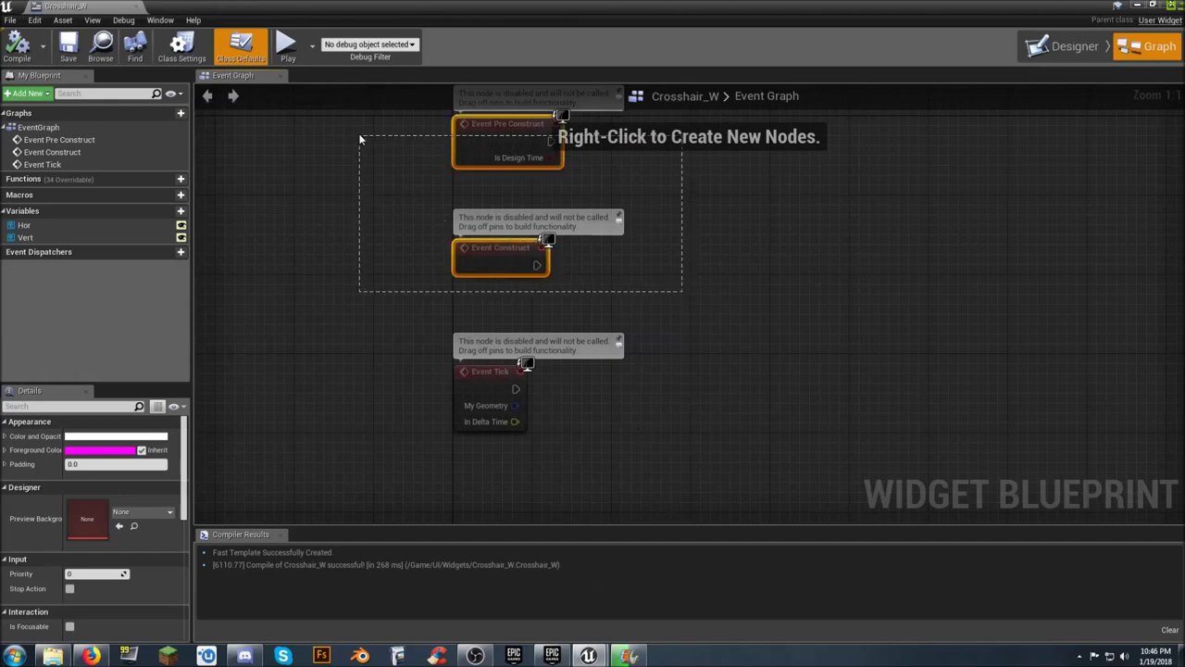
key("Delete")
right_click_drag(691, 438, 674, 328)
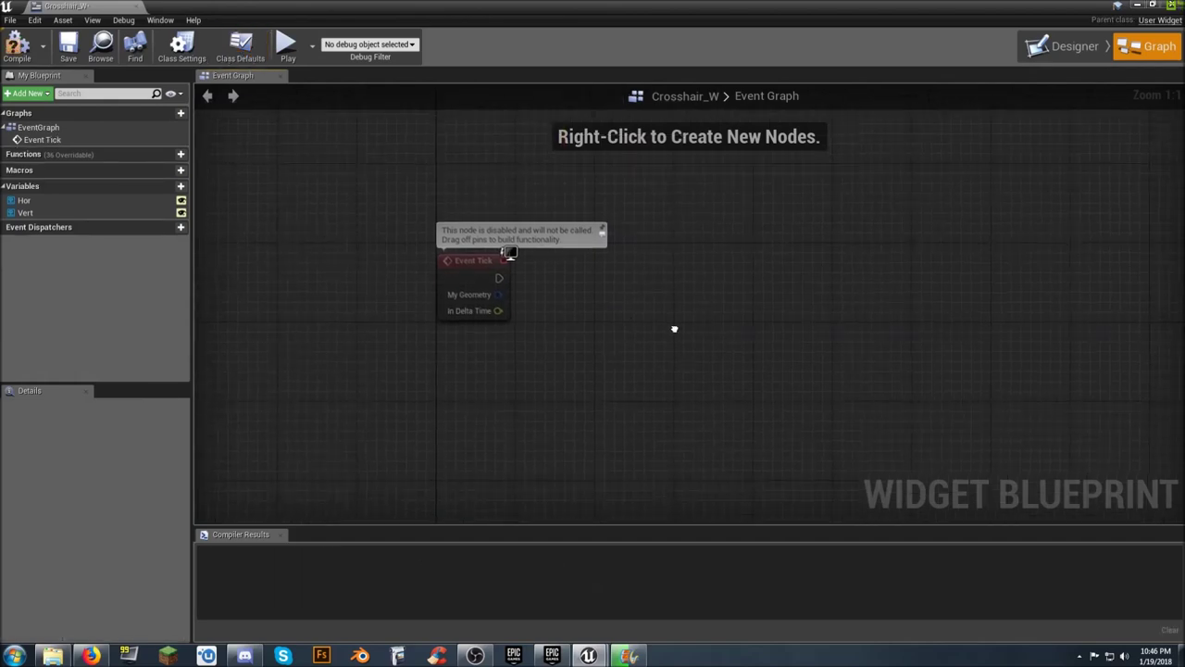
Connect Event Tick to a Cast To Player_Base node.
left_click_drag(499, 267, 637, 274)
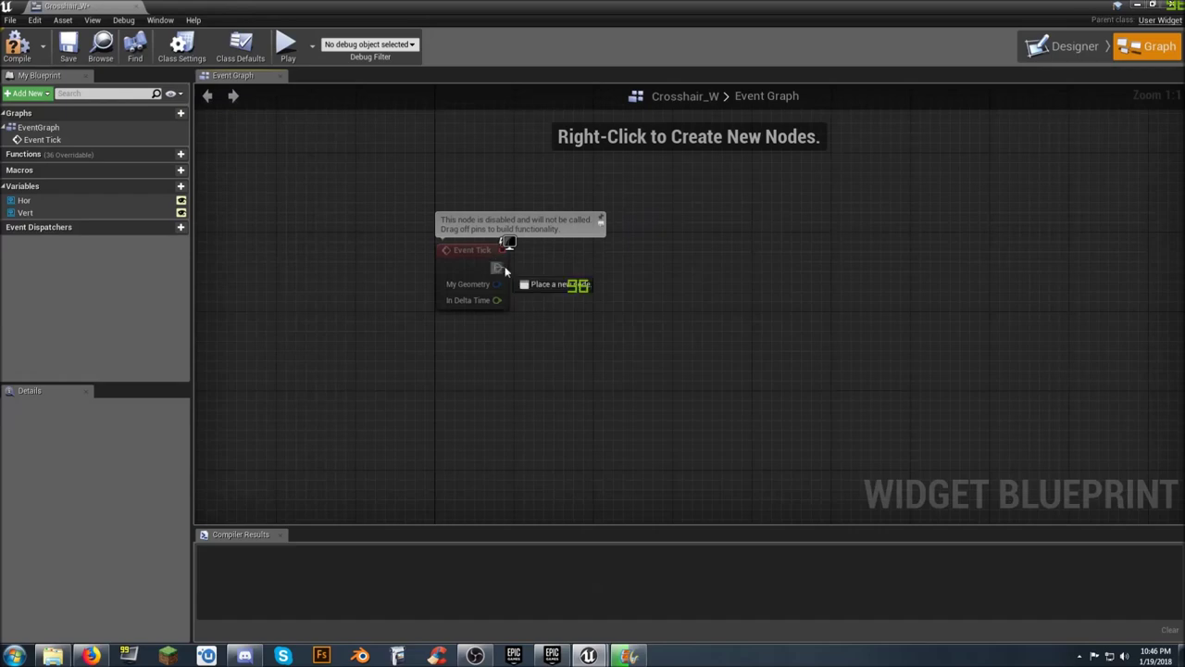
type("c")
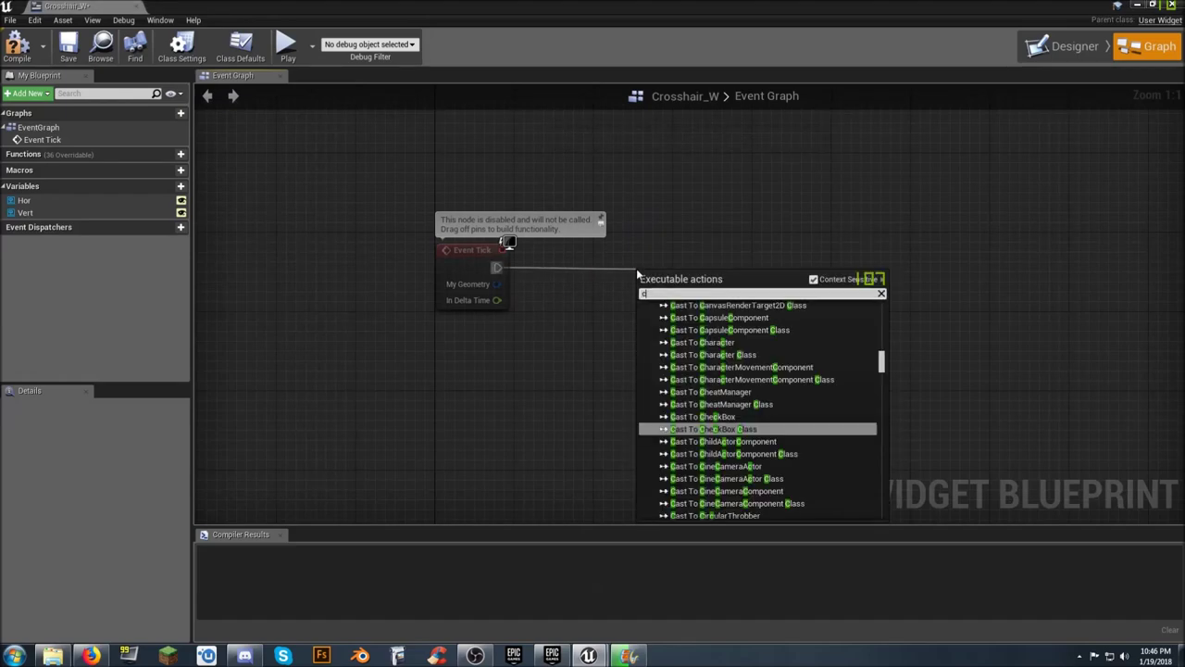
type("asttoplayer")
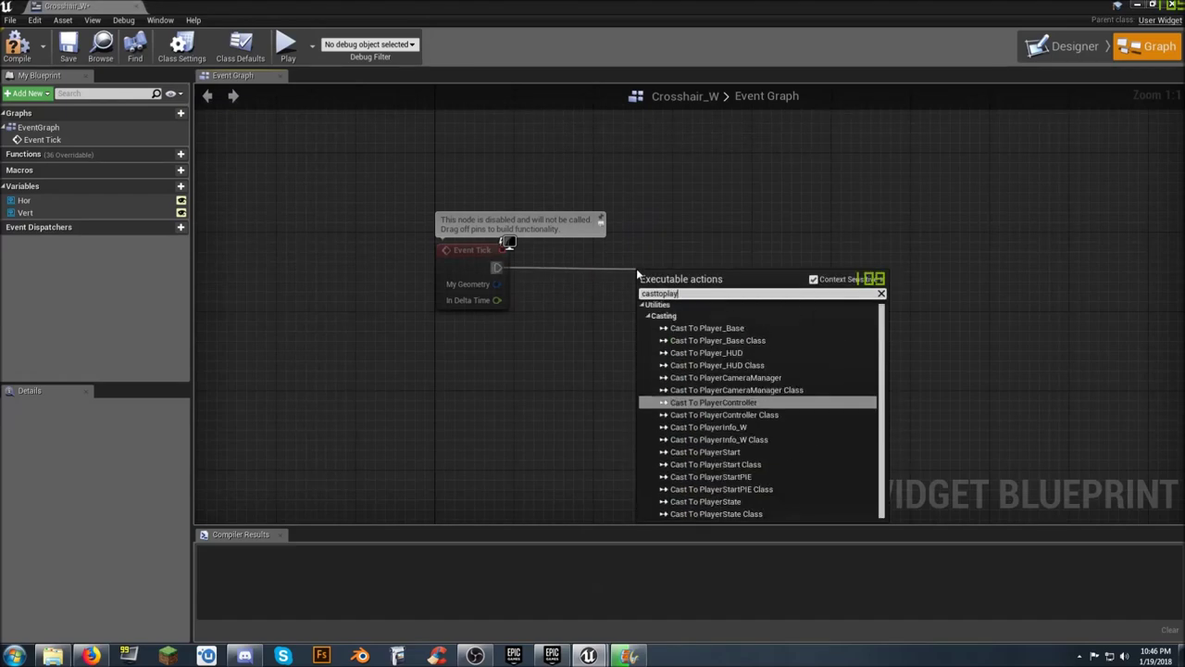
left_click(732, 329)
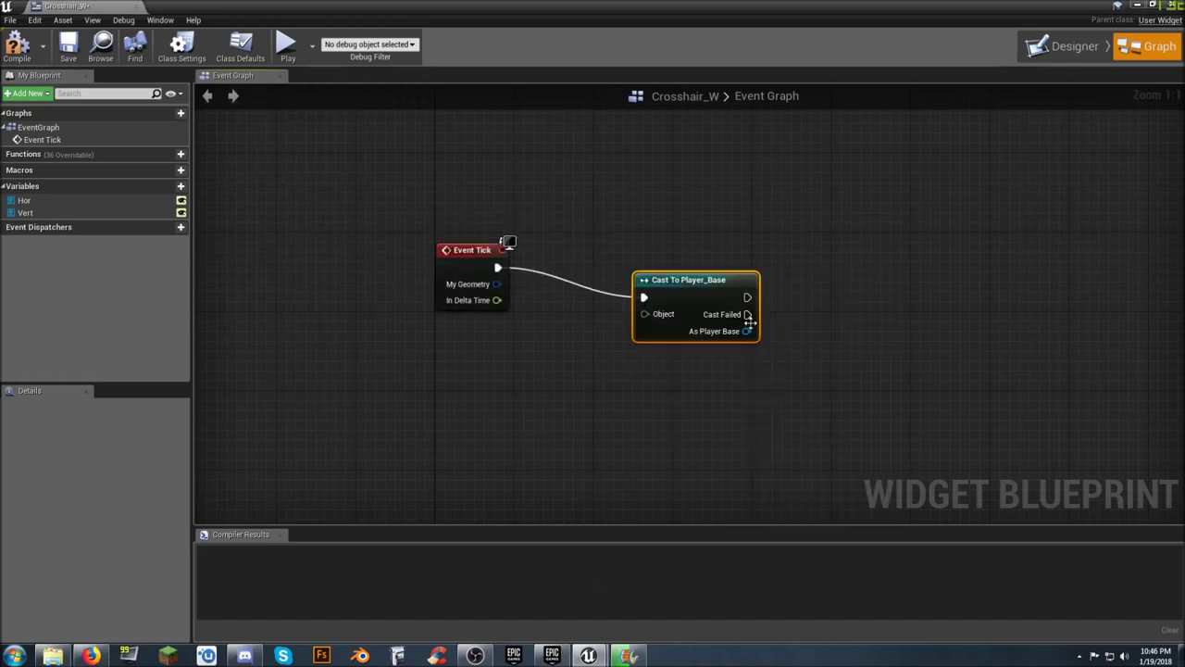
left_click_drag(730, 259, 750, 248)
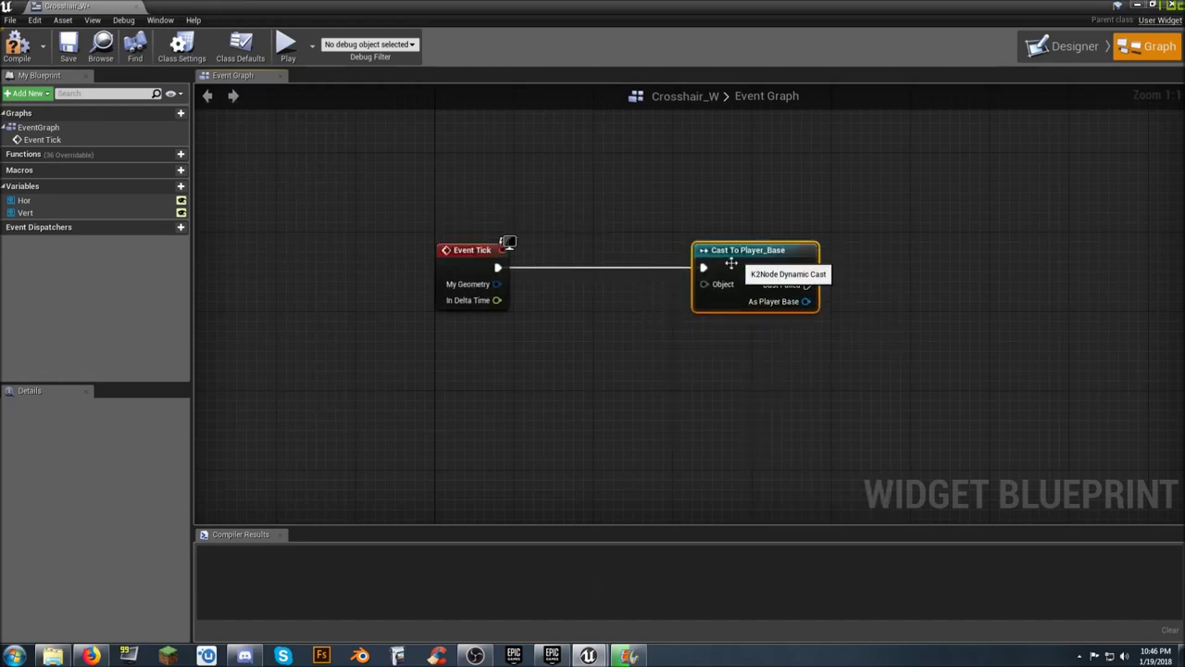
Feed Get Player Character into the cast's Object input and dock Crosshair_W beside Player_Base.
left_click_drag(703, 284, 588, 349)
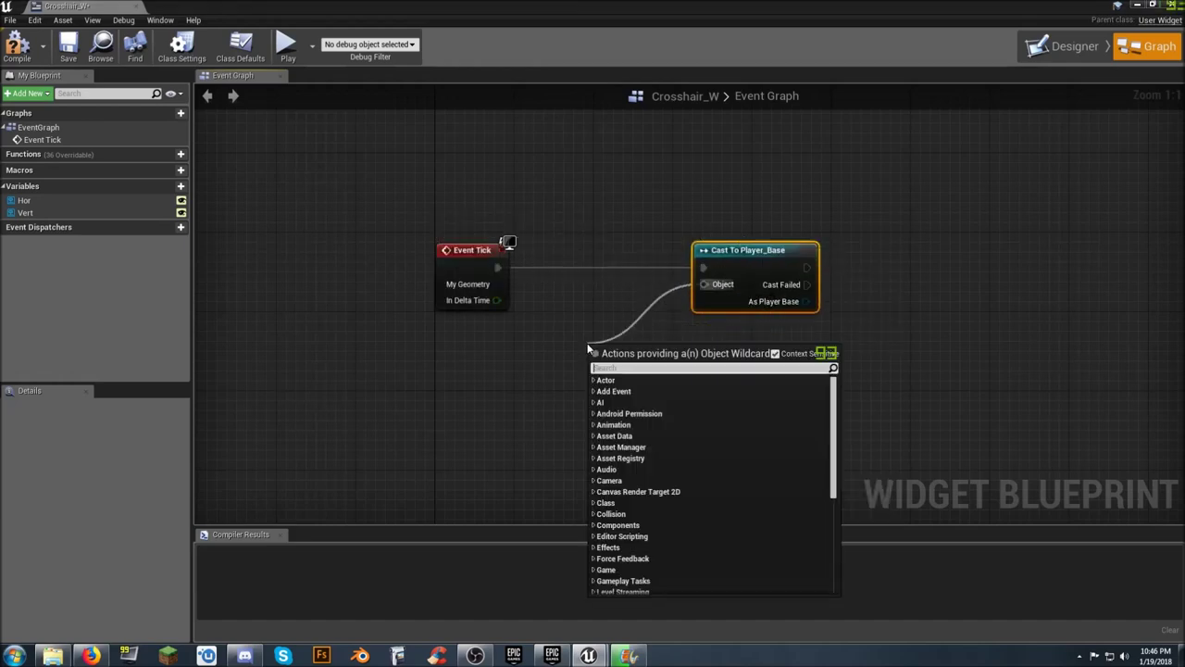
type("playercha")
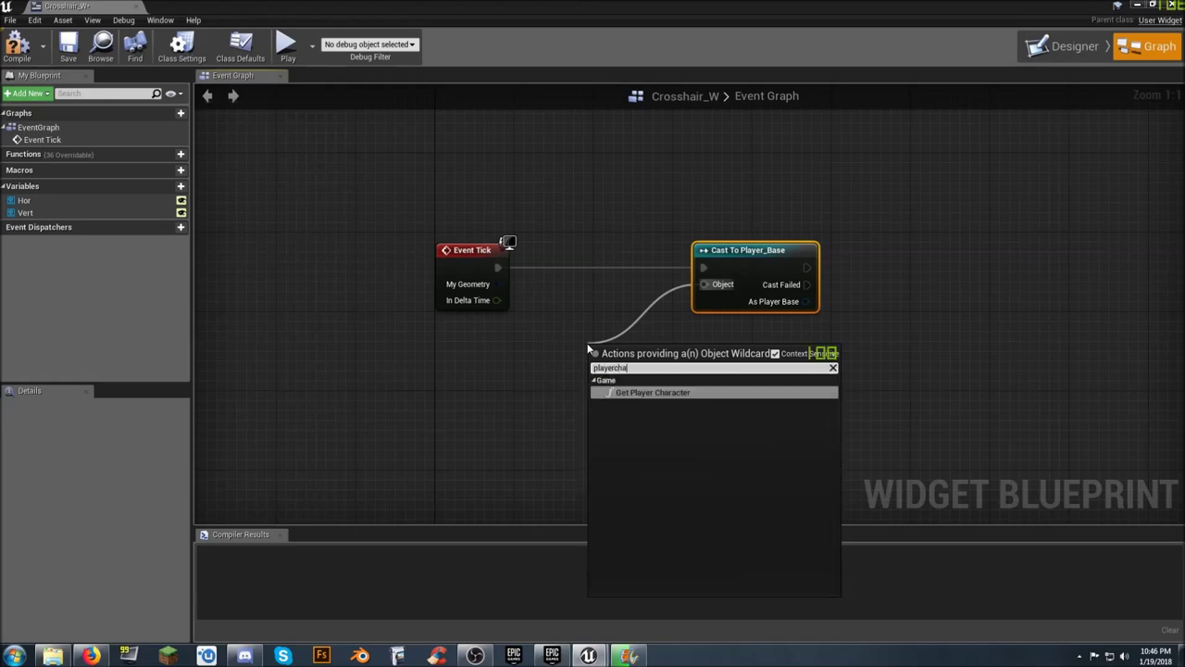
left_click(655, 392)
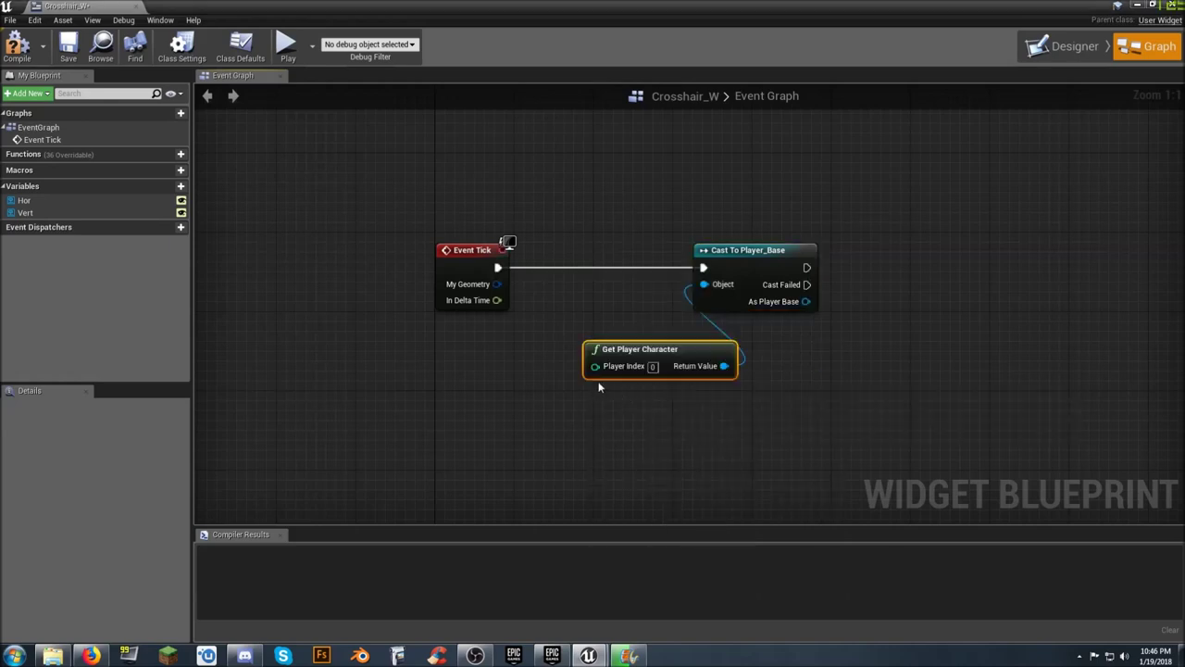
left_click_drag(607, 344, 478, 337)
left_click_drag(759, 252, 688, 252)
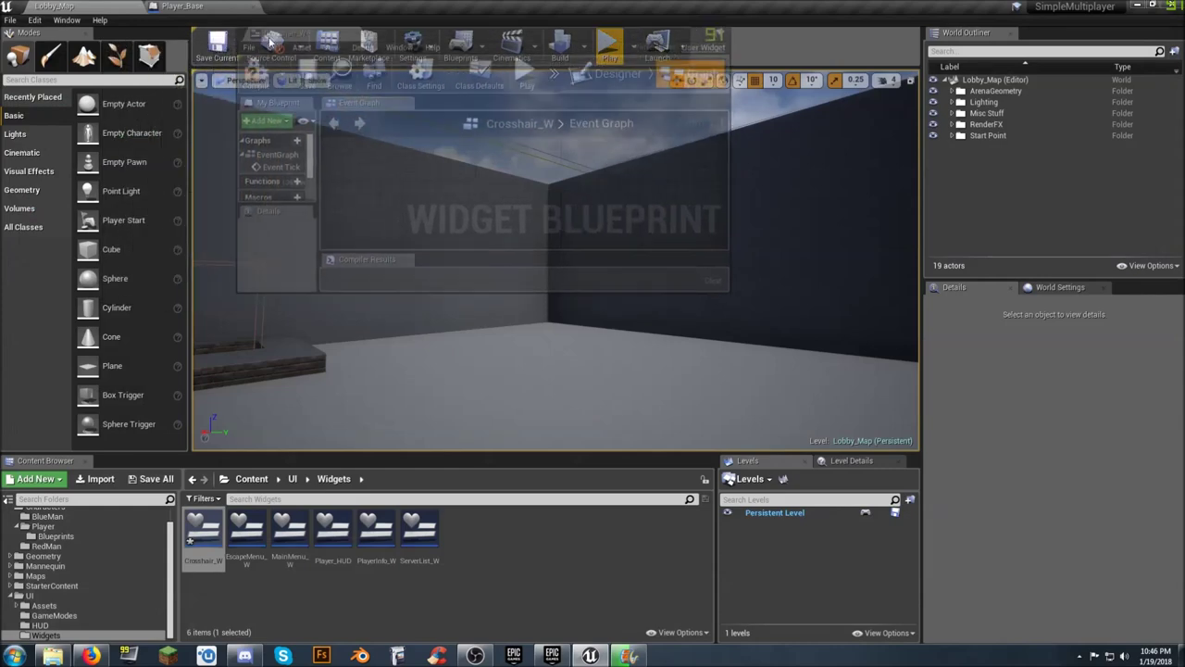
left_click_drag(67, 7, 210, 7)
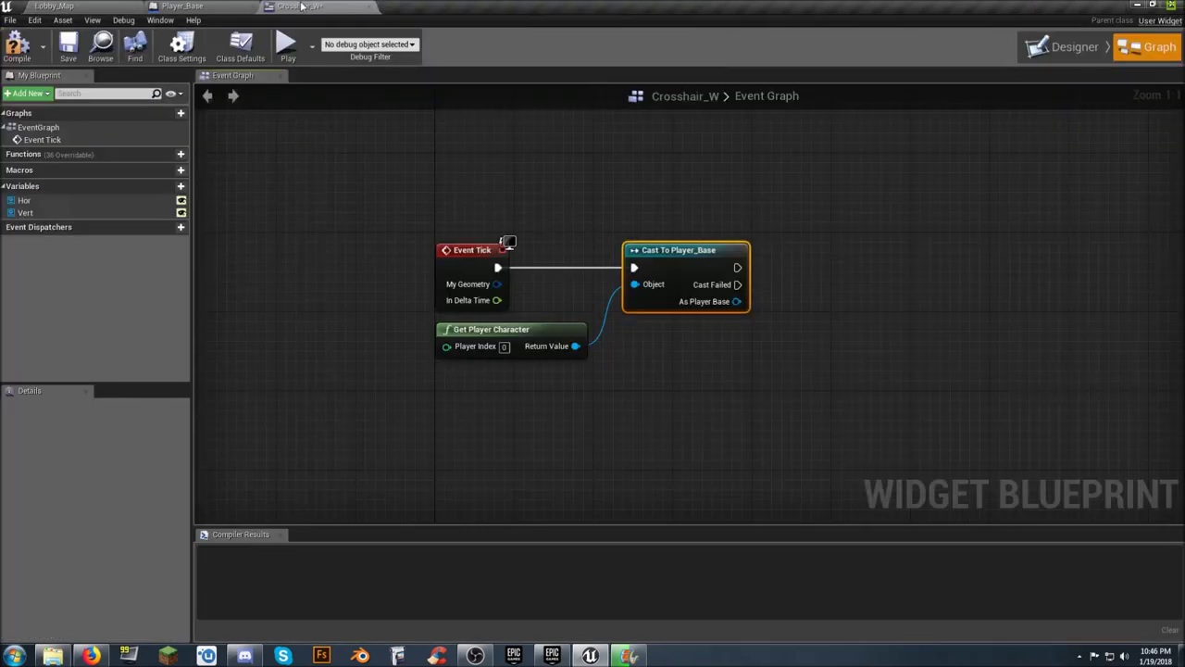
left_click(207, 6)
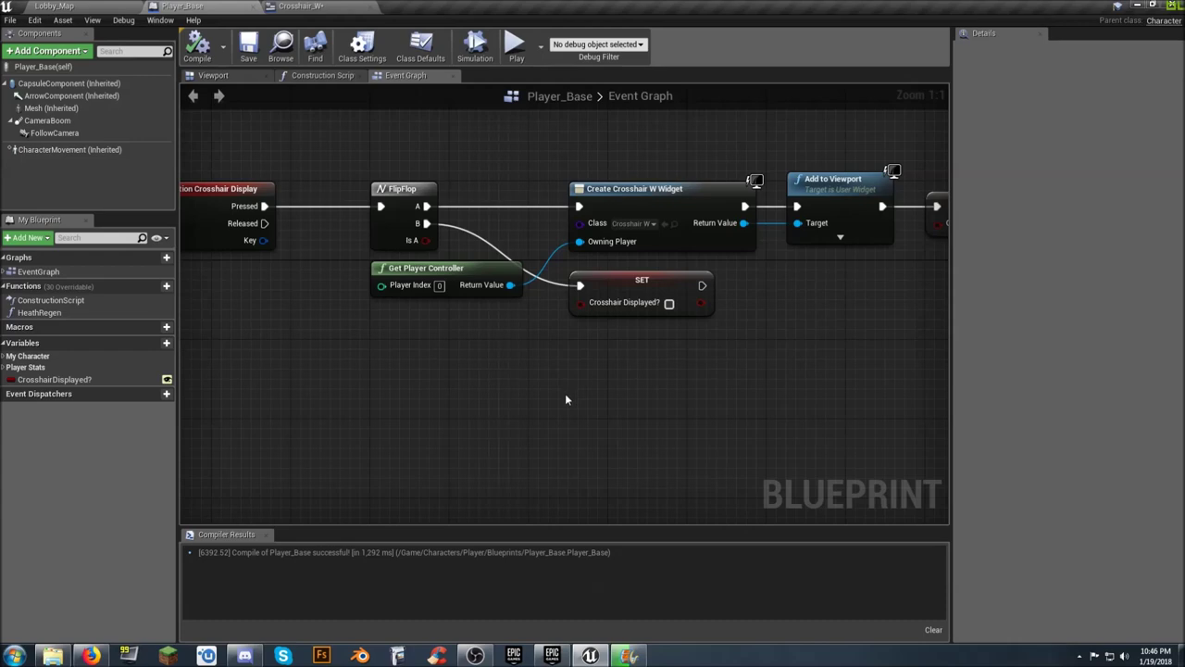
left_click(308, 8)
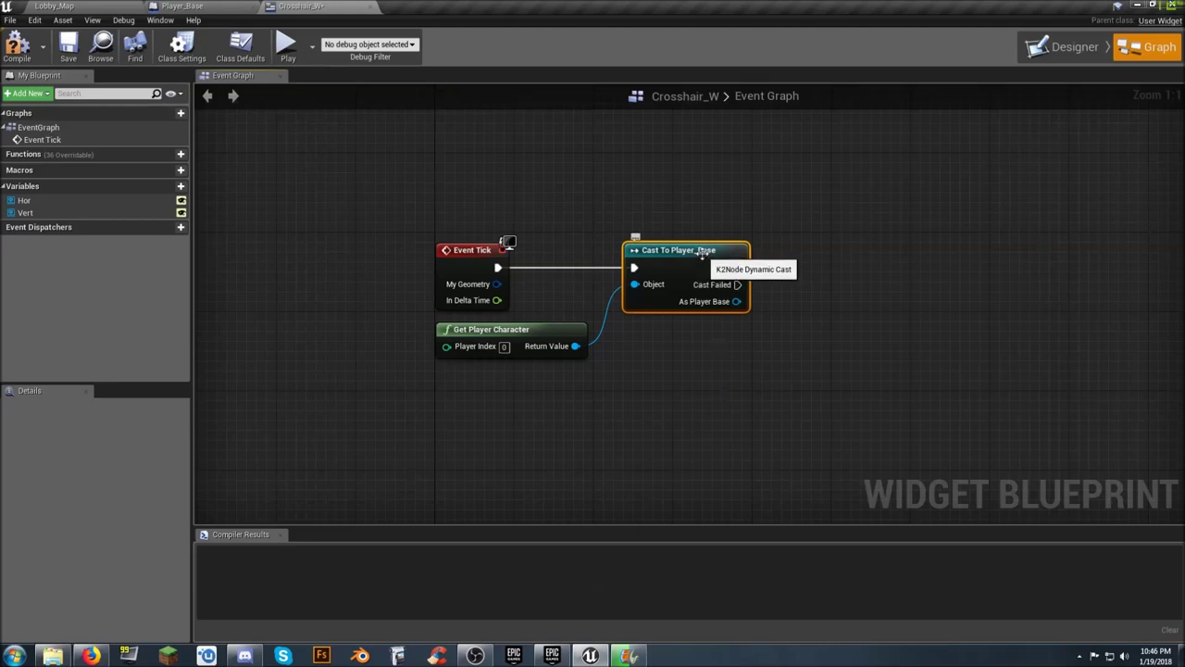
Get Crosshair Displayed? from the As Player Base reference.
right_click_drag(719, 352, 559, 325)
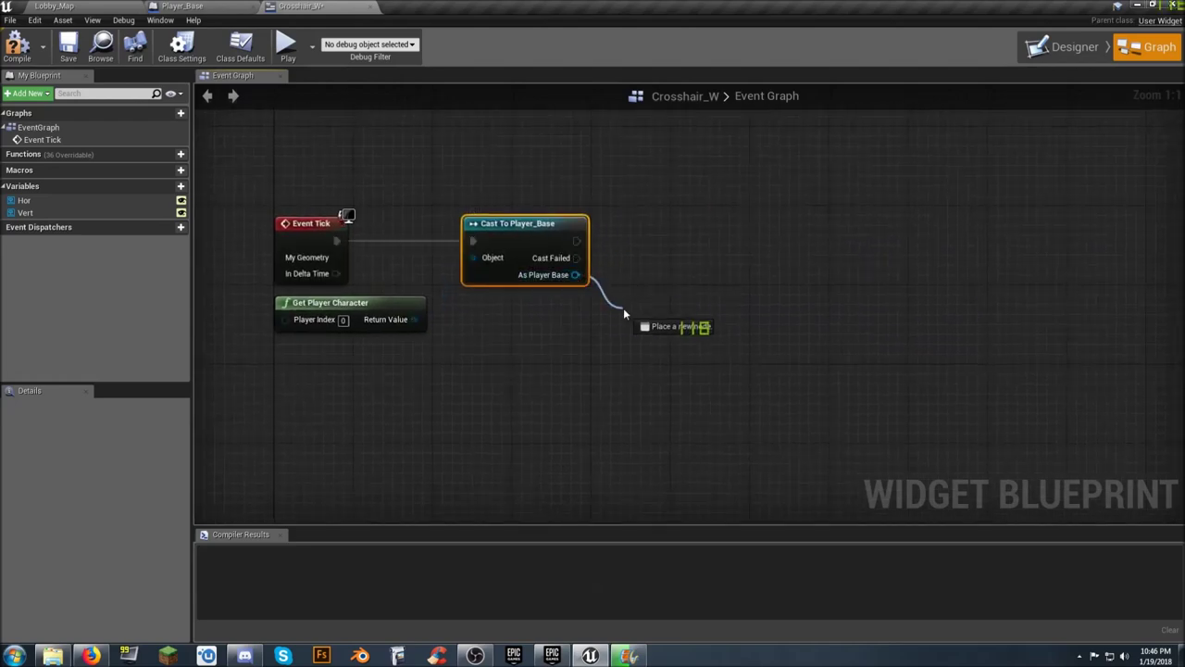
left_click_drag(575, 275, 626, 310)
type("get")
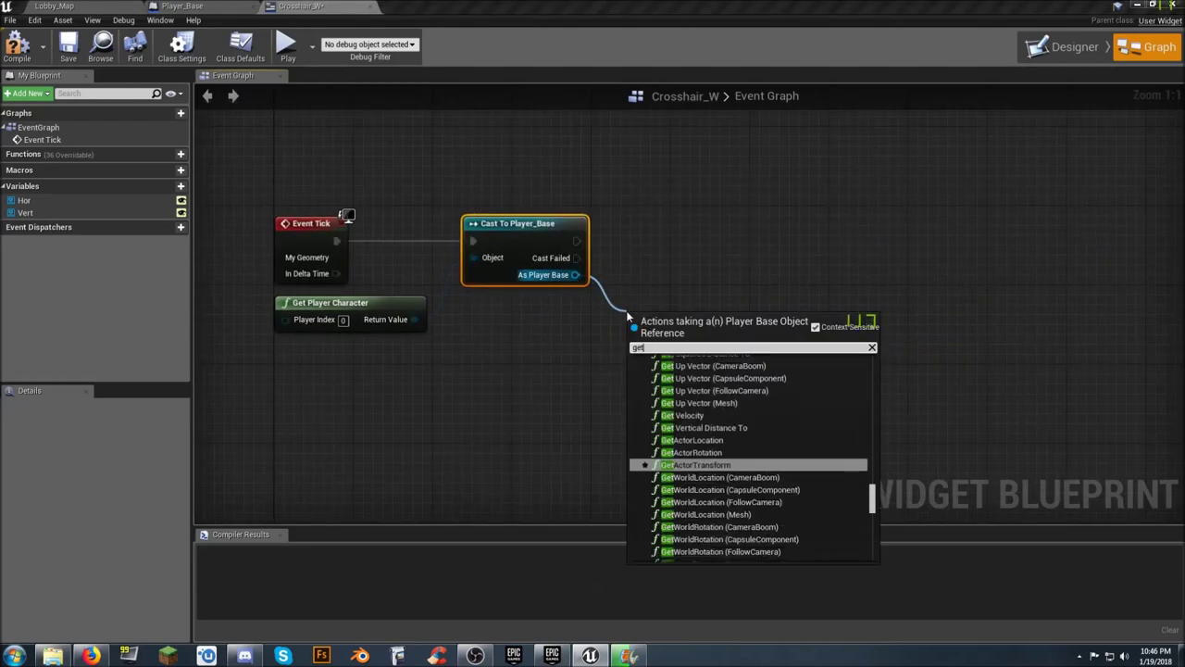
type("c")
scroll(739, 501, "down", 2)
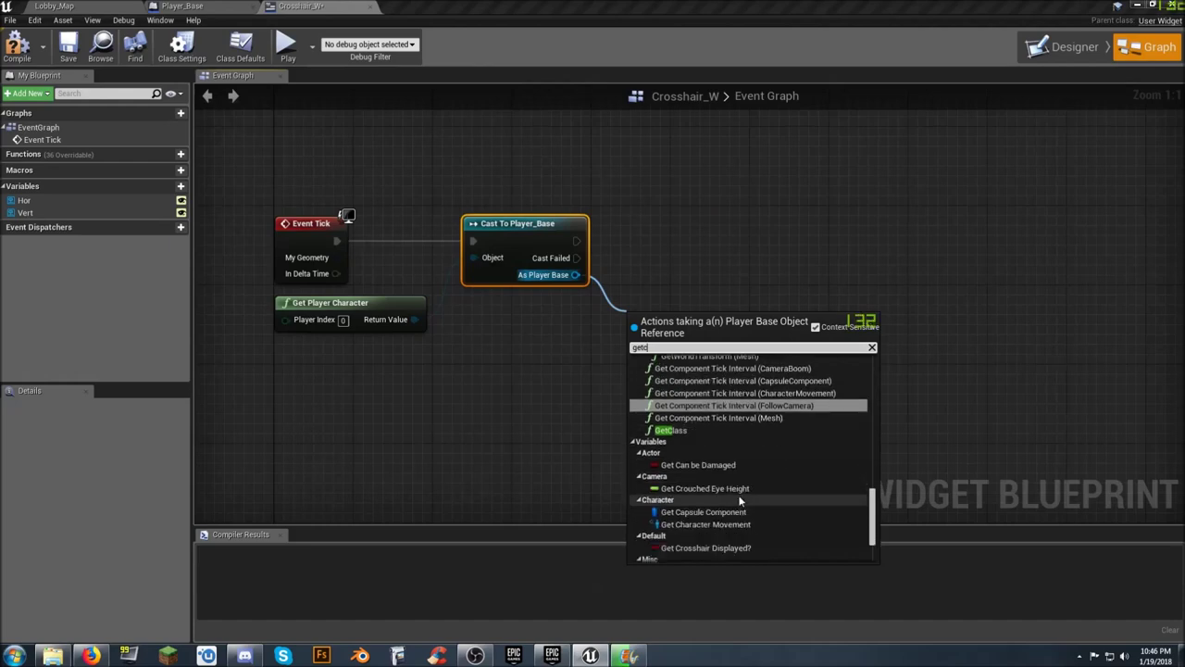
scroll(739, 501, "down", 1)
left_click(738, 509)
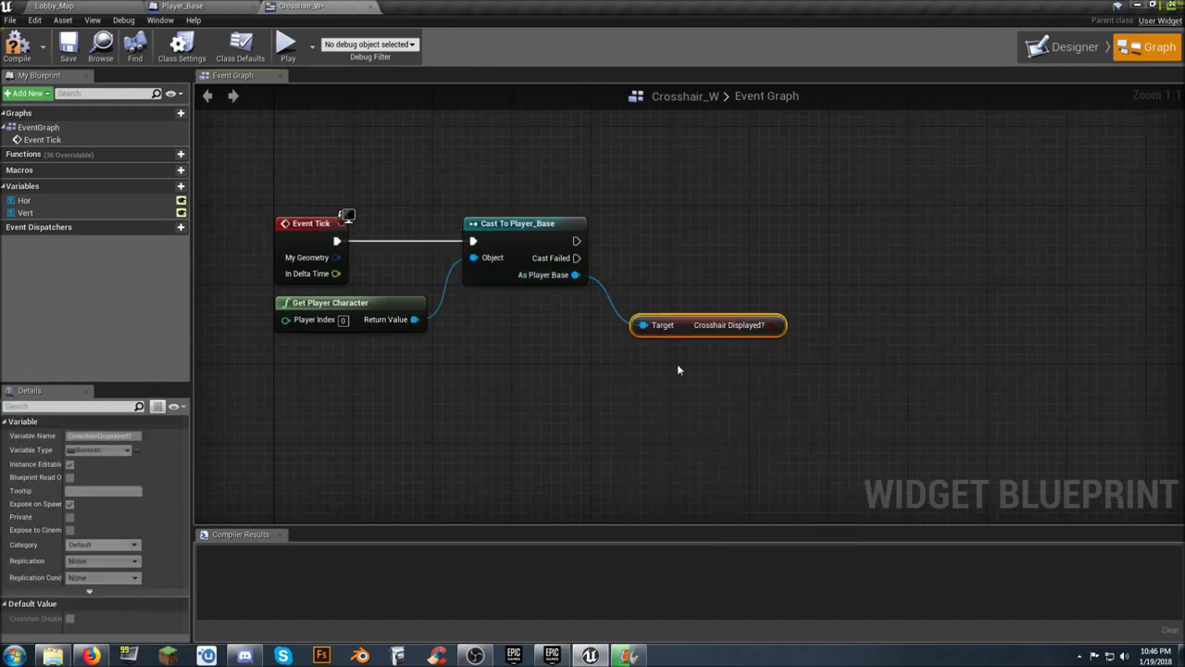
left_click_drag(658, 315, 649, 305)
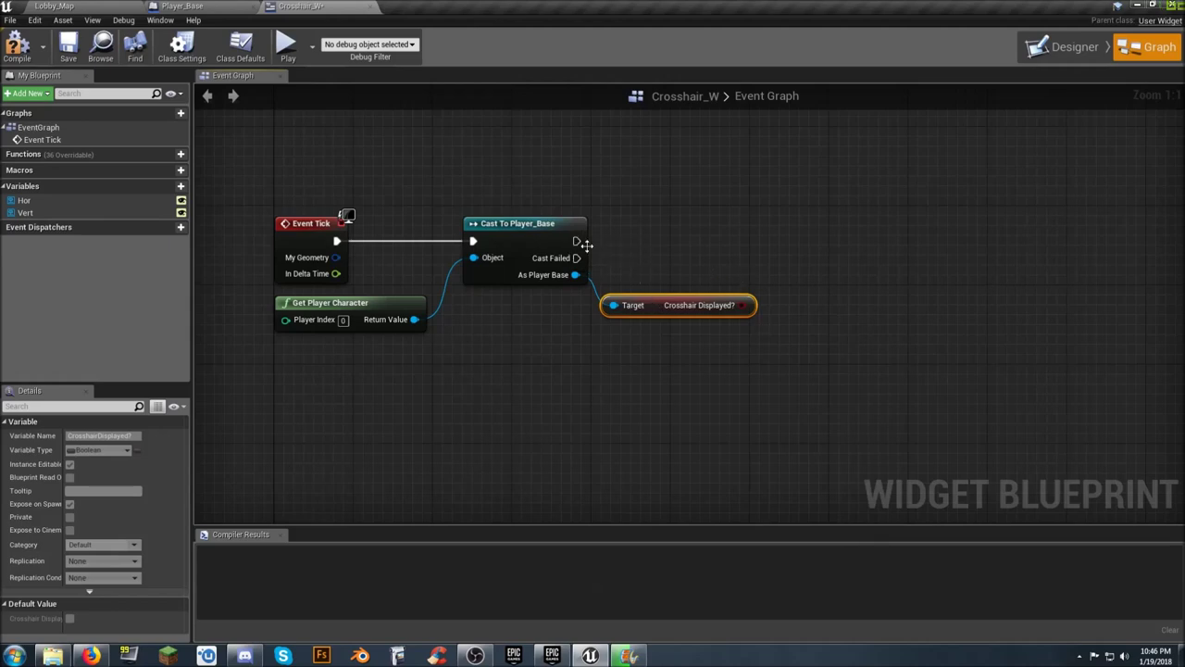
Add a Branch after the successful cast, using Crosshair Displayed? as its Condition.
left_click_drag(576, 240, 797, 242)
type("bran")
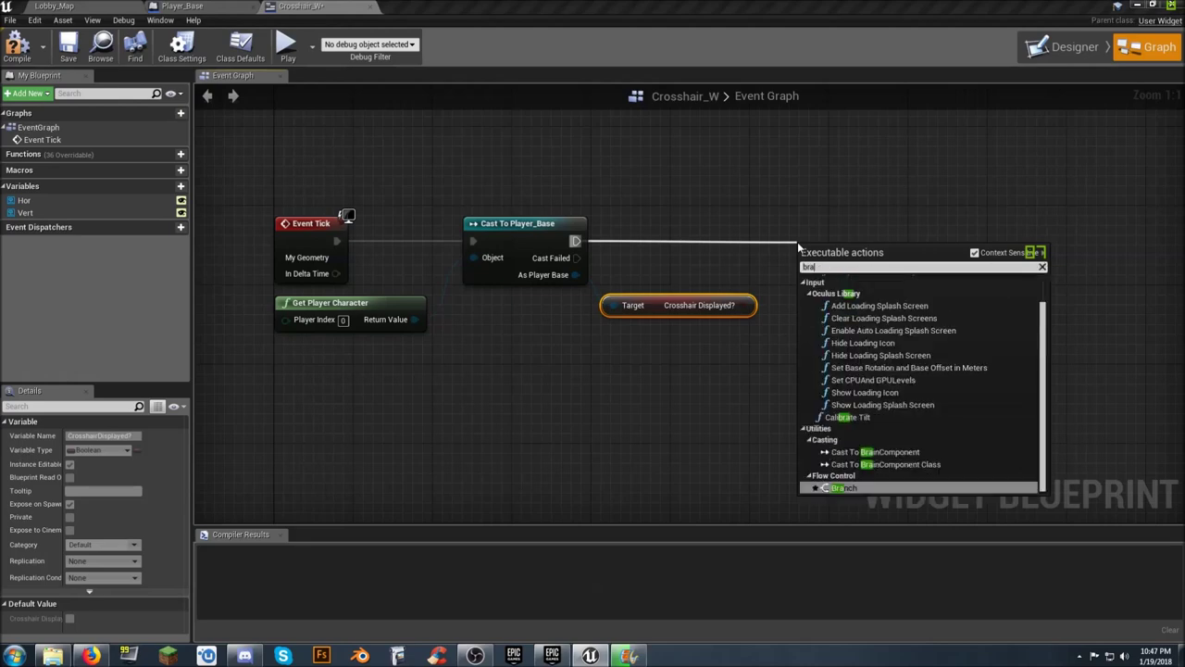
left_click(833, 303)
mouse_move(827, 247)
left_mouse_down()
mouse_move(792, 224)
mouse_move(810, 221)
left_mouse_up()
left_click_drag(745, 306, 790, 258)
left_click(665, 306)
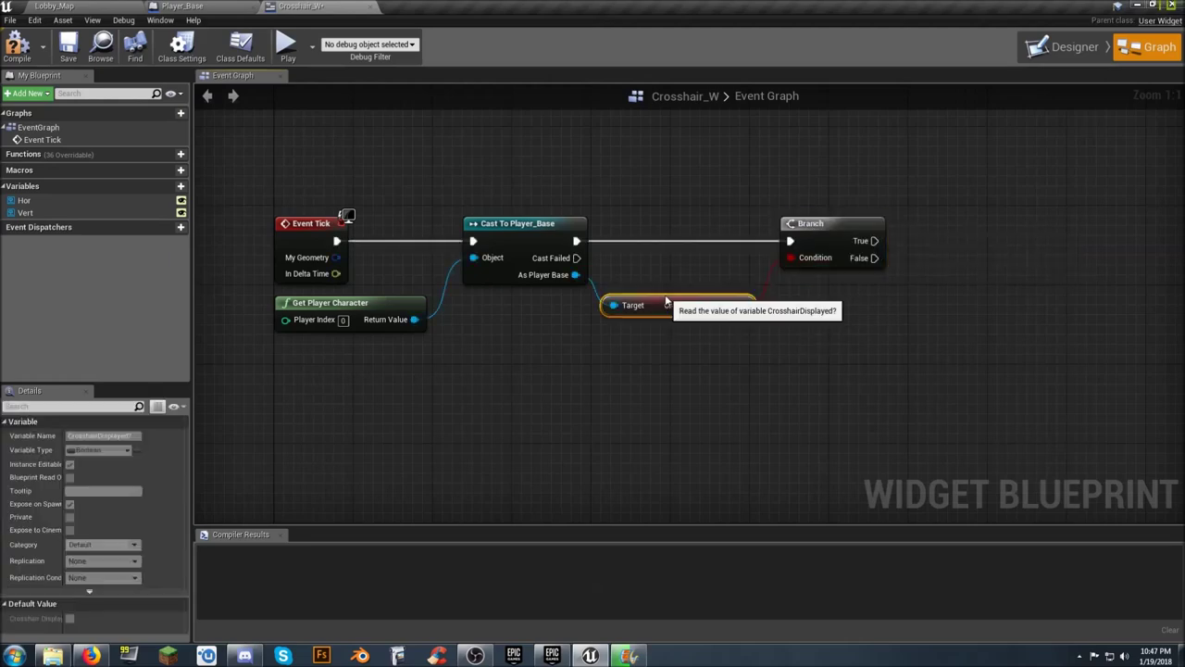
left_click_drag(665, 305, 665, 295)
left_click_drag(815, 226, 805, 229)
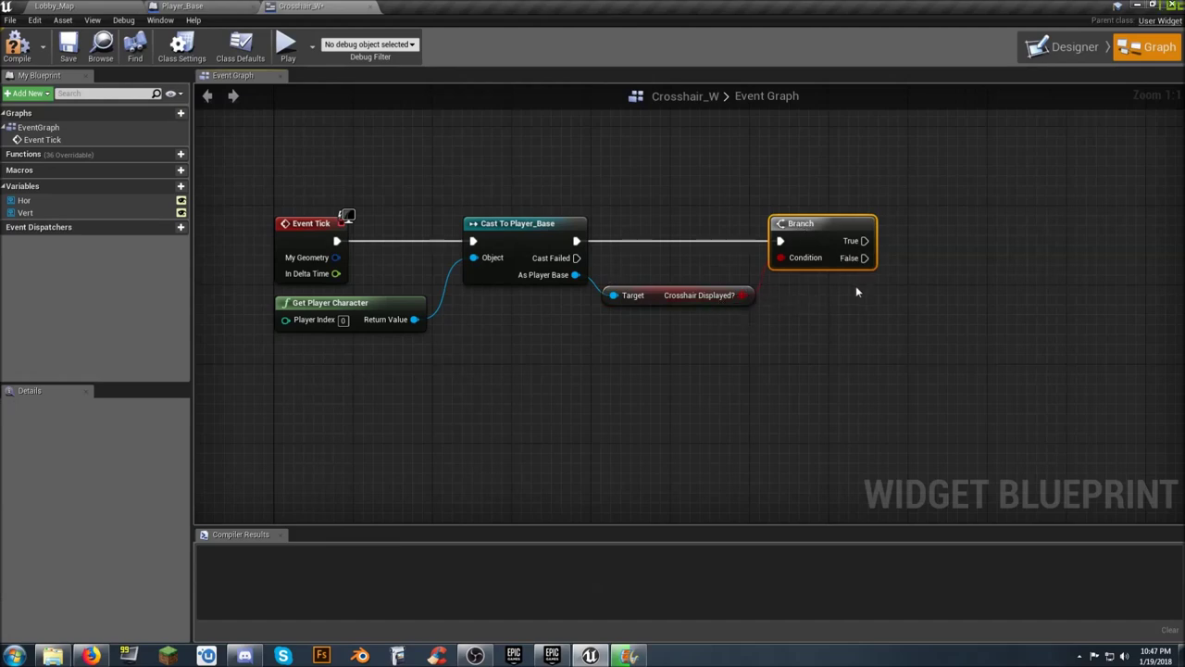
right_click_drag(859, 285, 787, 291)
left_click_drag(794, 244, 974, 245)
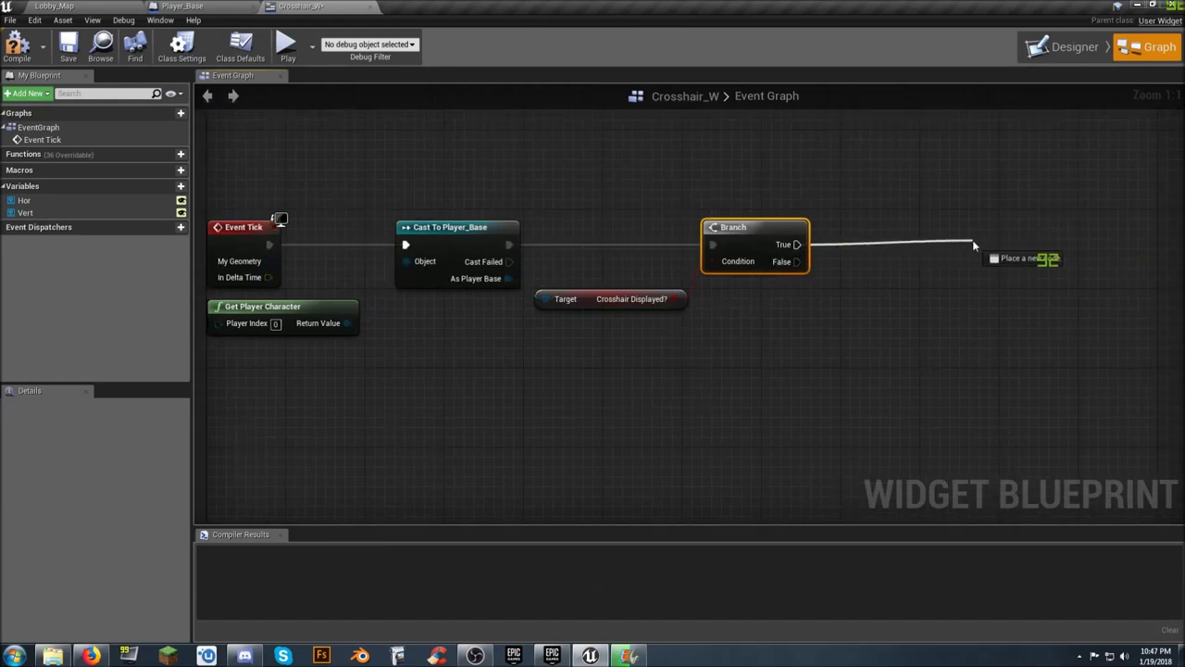
left_click_drag(974, 246, 993, 250)
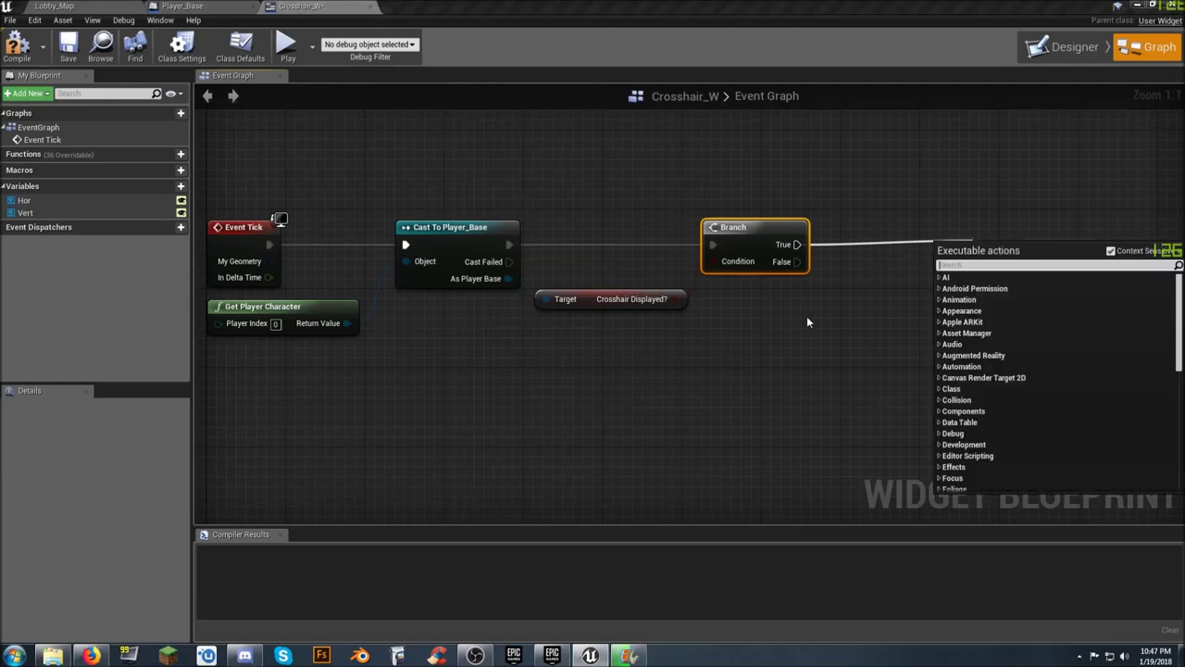
right_click_drag(807, 316, 689, 294)
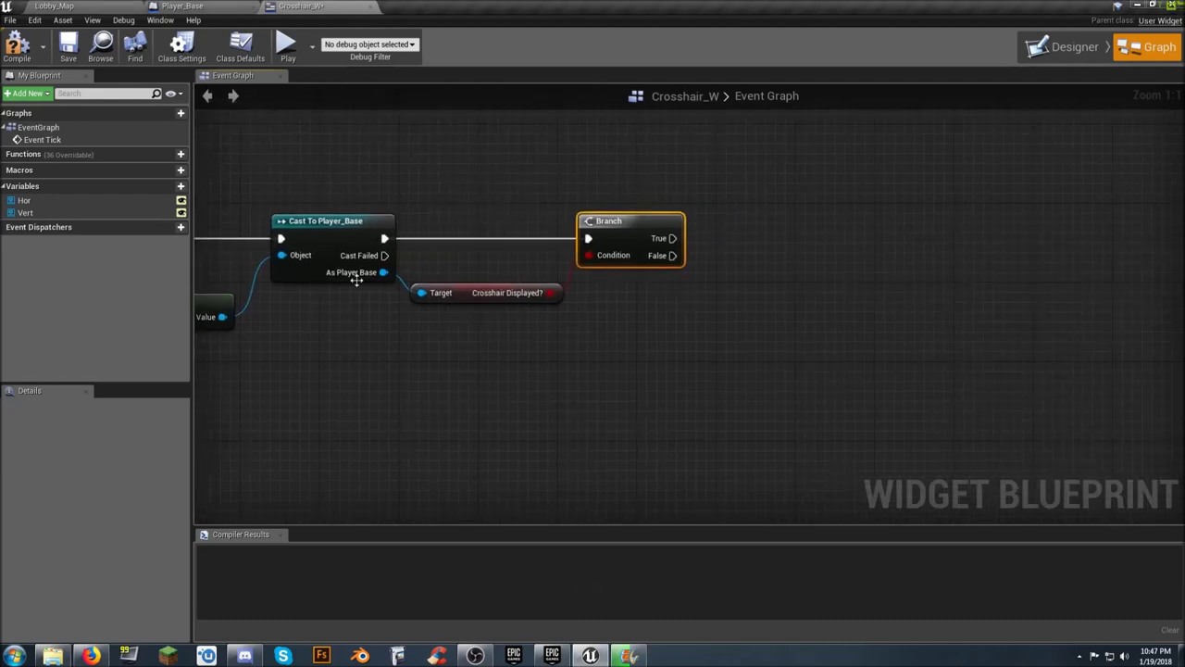
left_click_drag(549, 292, 588, 254)
Run Remove from Parent from the Branch's False output, then return to Lobby_Map.
left_click_drag(673, 255, 755, 254)
type("re")
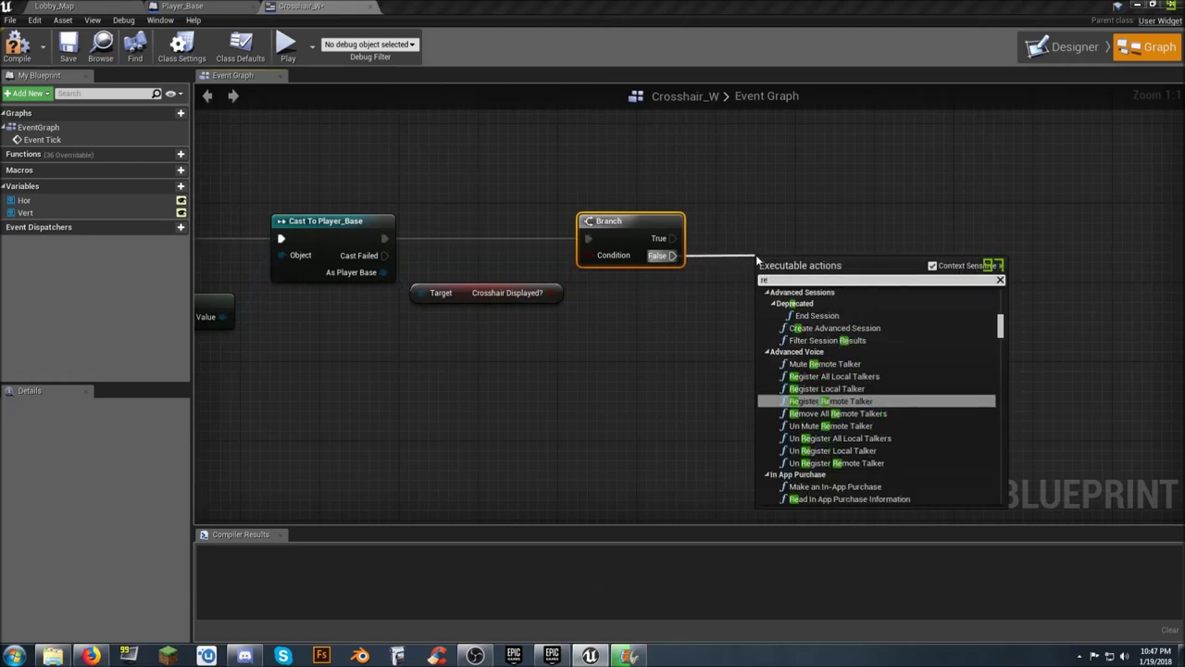
type("movef")
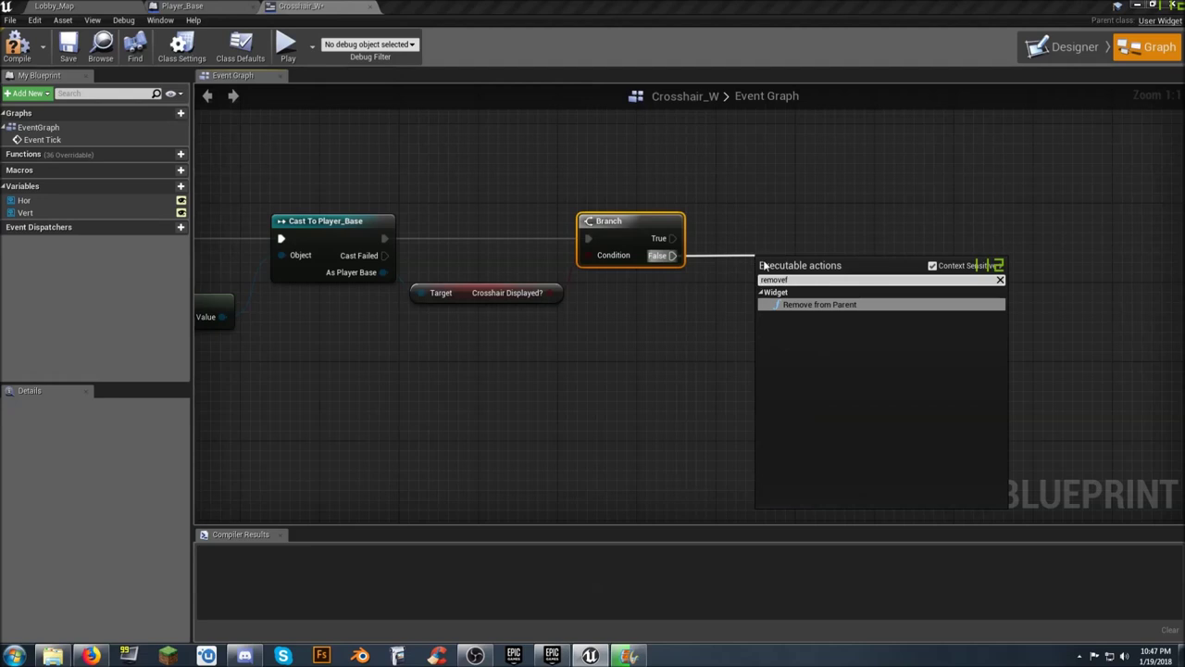
left_click(814, 305)
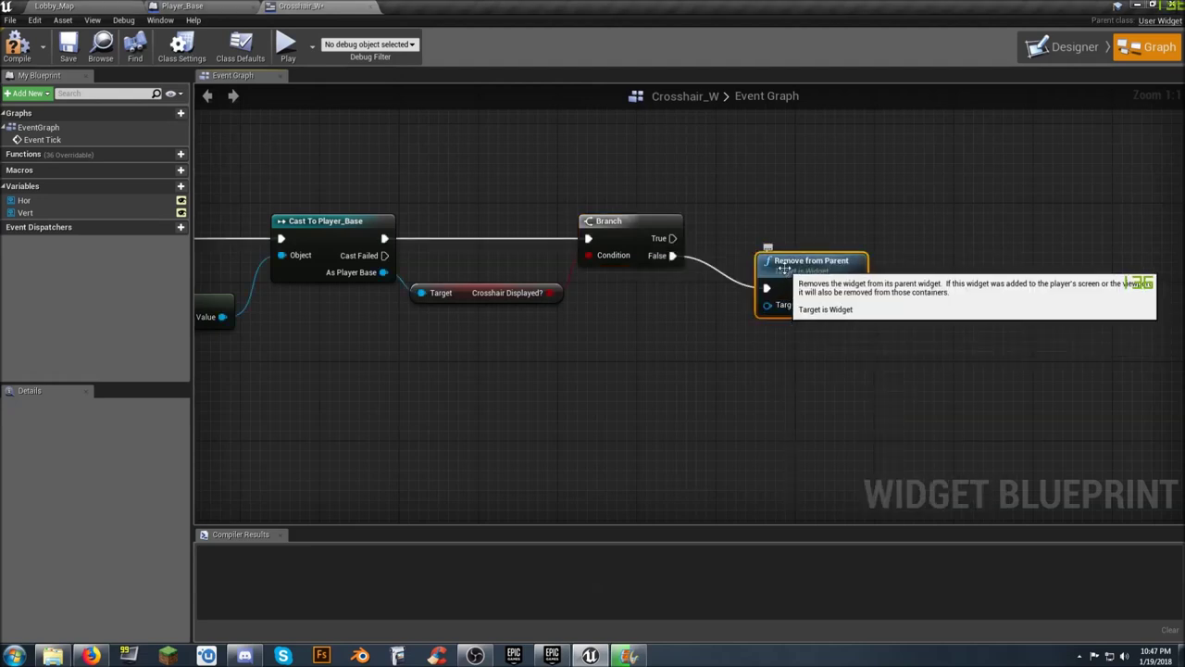
mouse_move(776, 244)
left_mouse_down()
mouse_move(764, 288)
mouse_move(744, 298)
left_mouse_up()
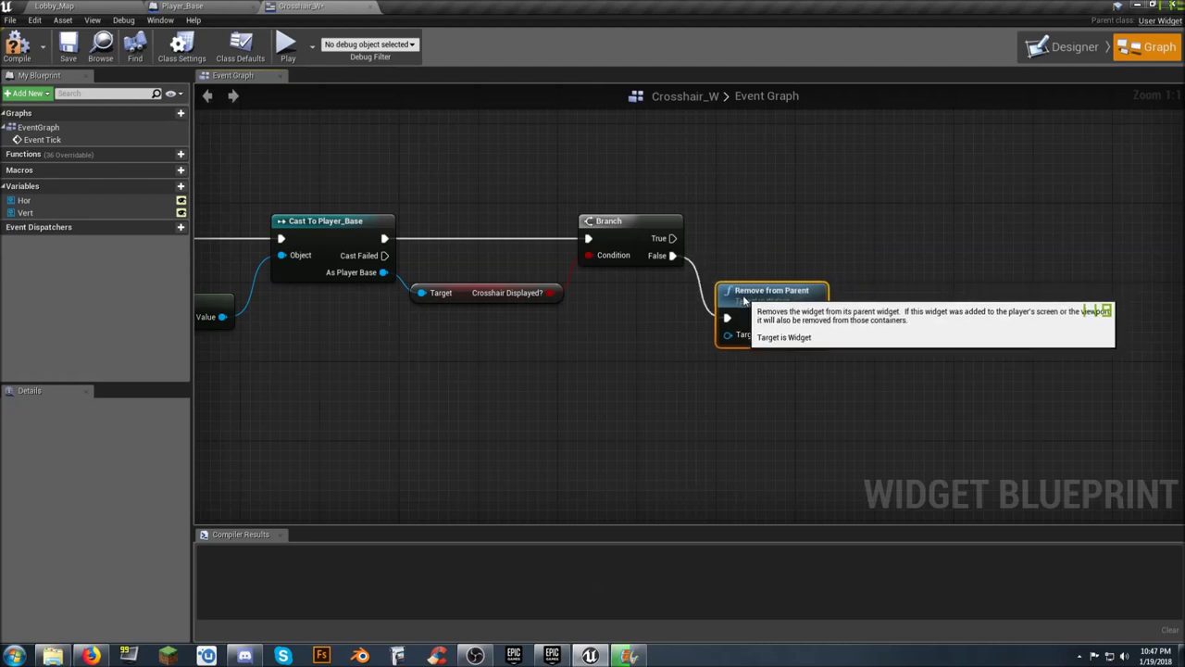
right_click_drag(623, 352, 788, 327)
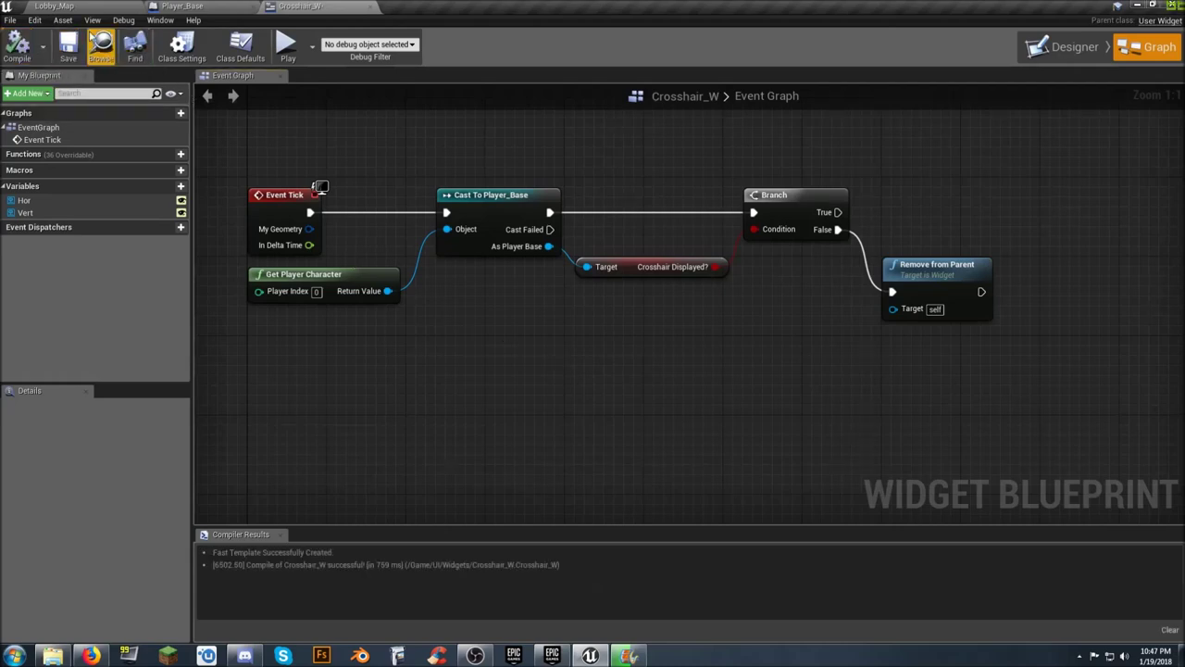
left_click(56, 6)
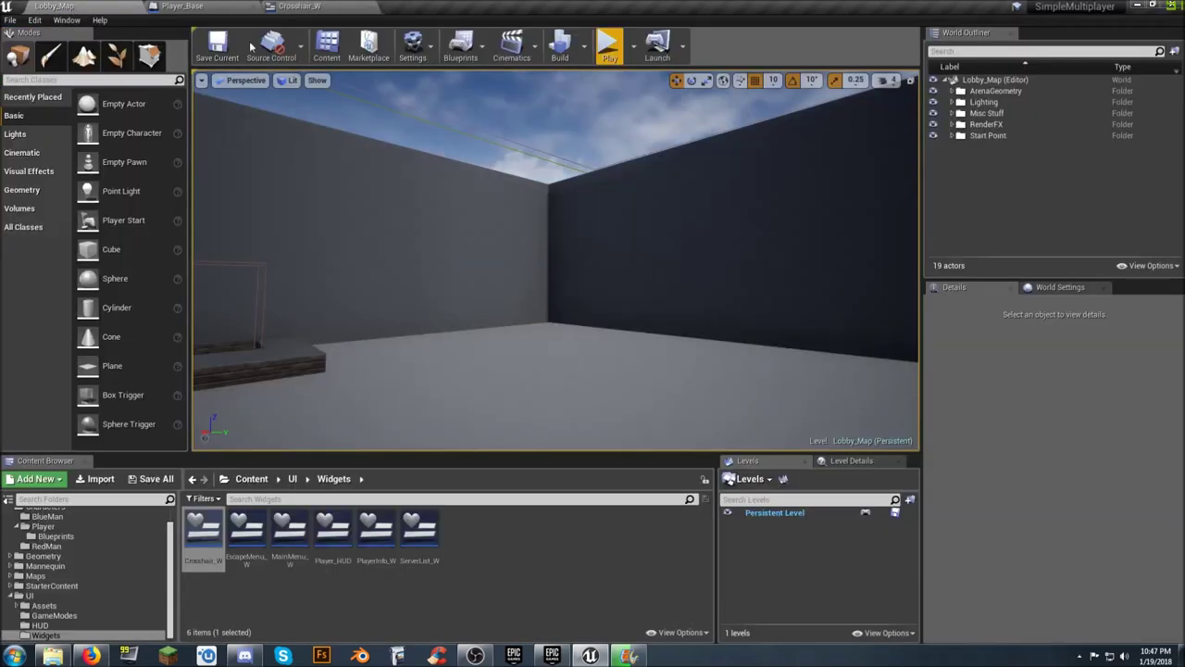
Play-test Lobby_Map, walking around with WASD to check the red crosshair, then exit with Esc.
left_click(610, 56)
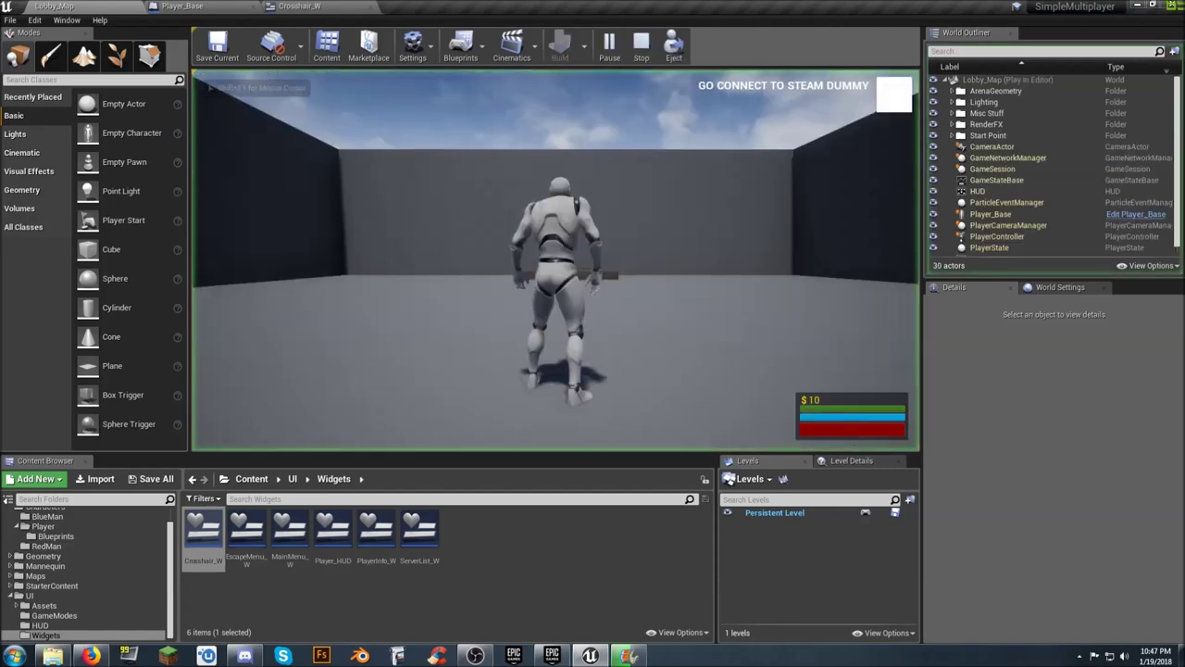
key("w")
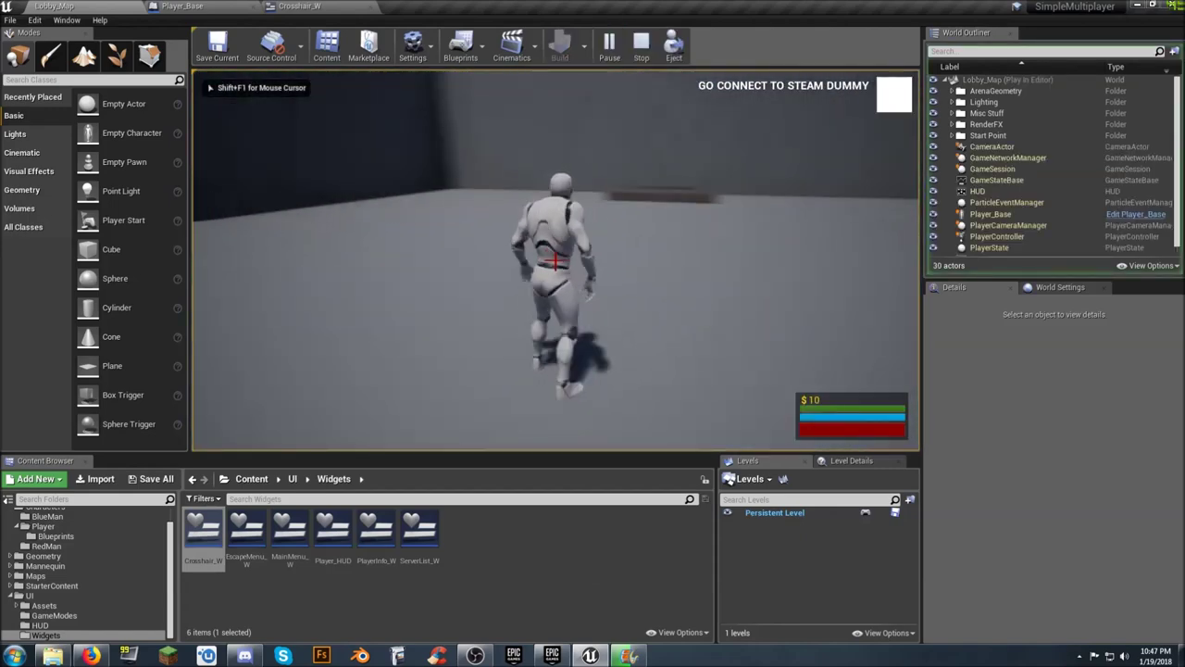
key("w")
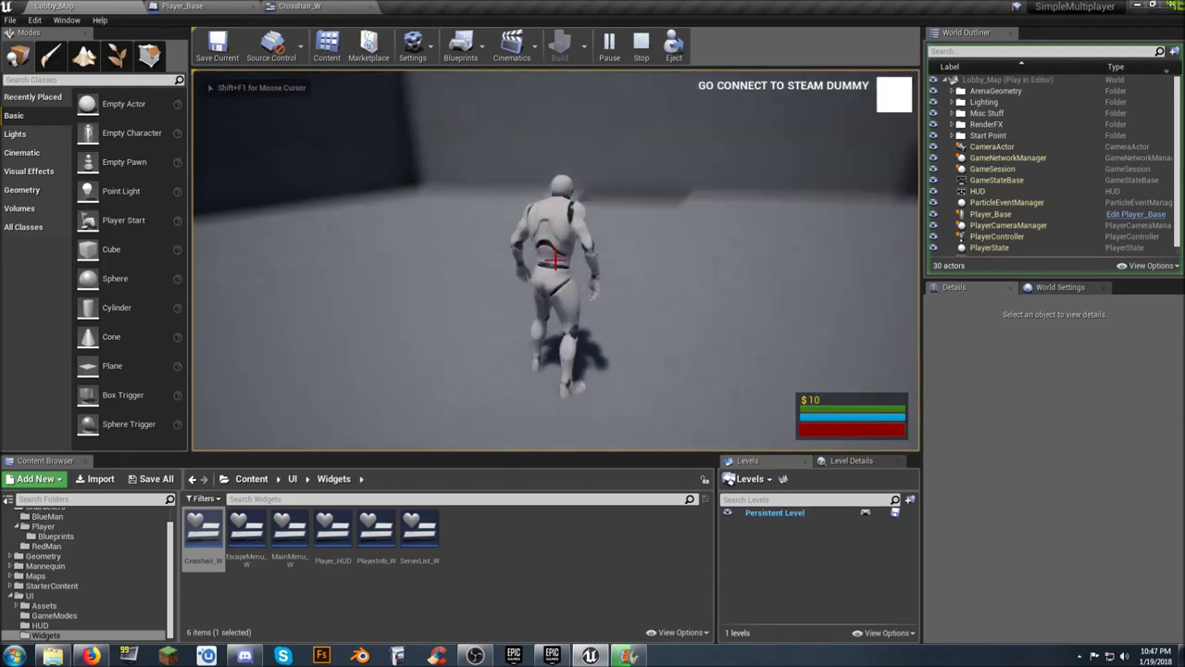
key("w")
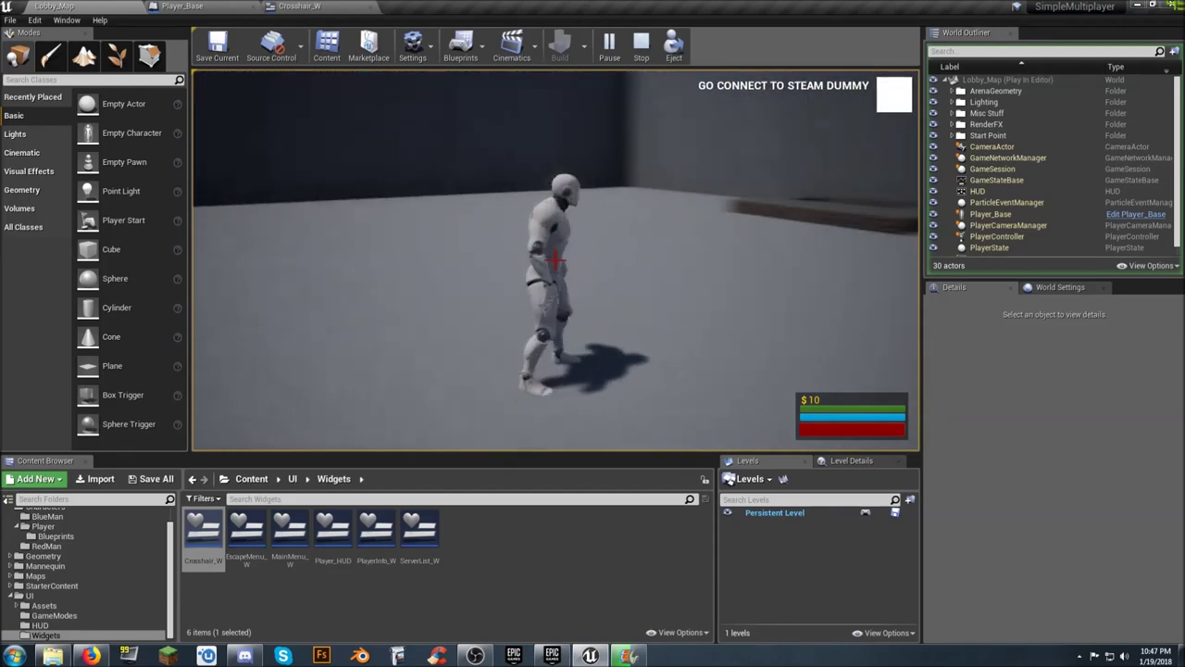
key("w")
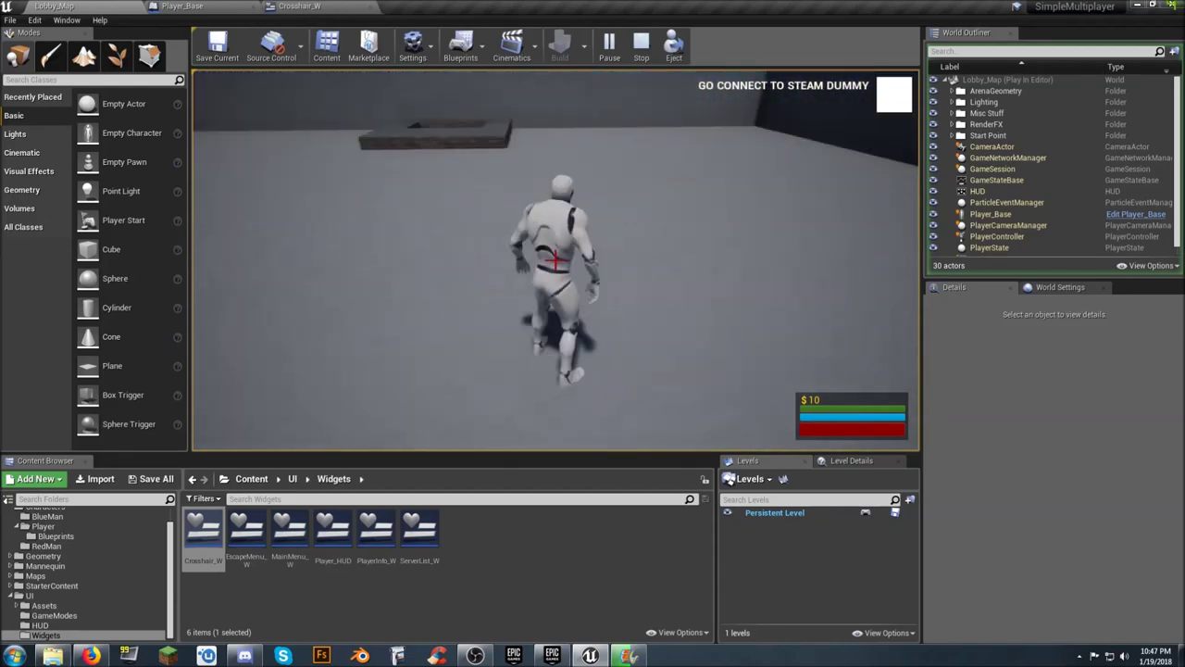
key("w")
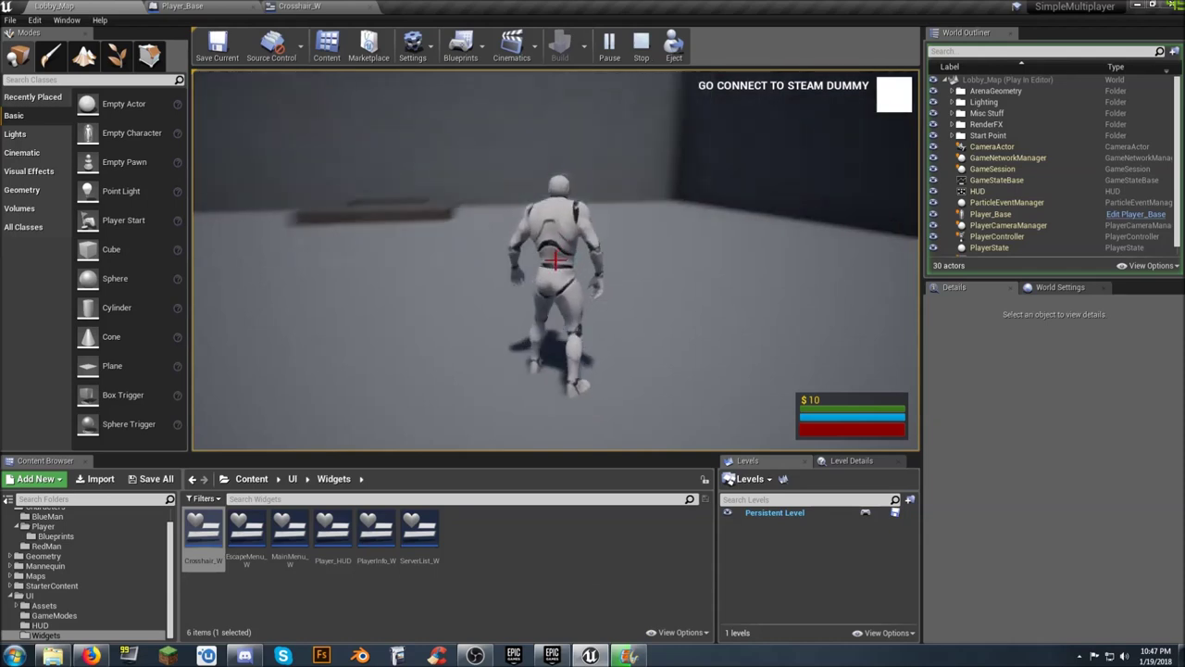
key("w")
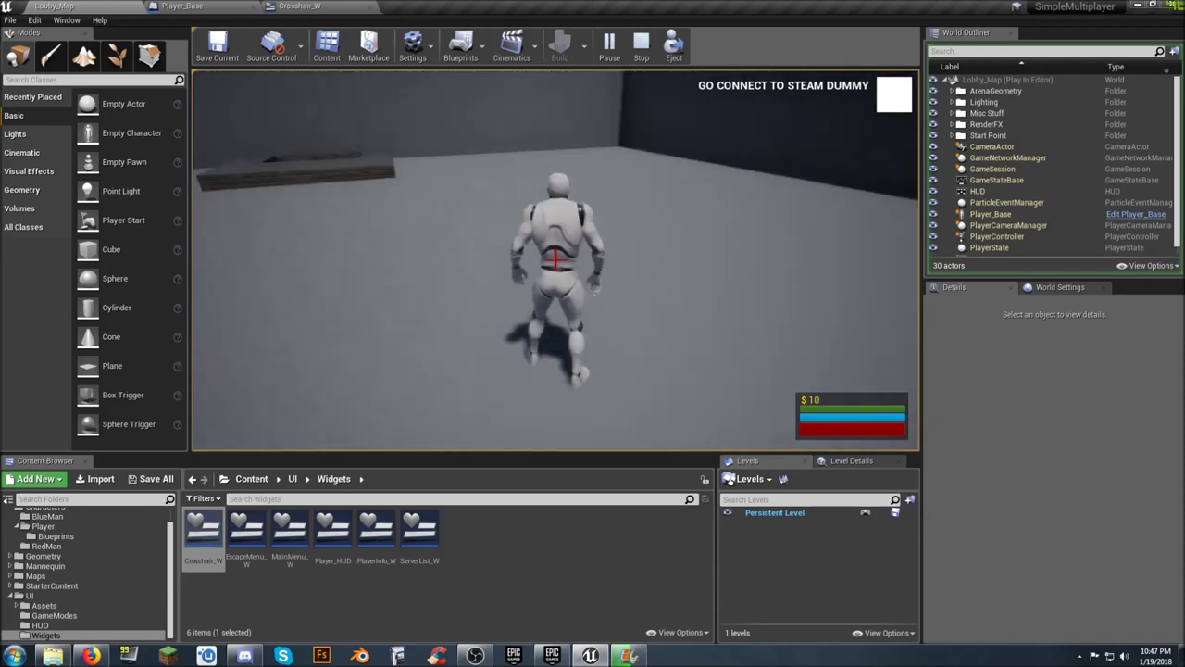
key("w")
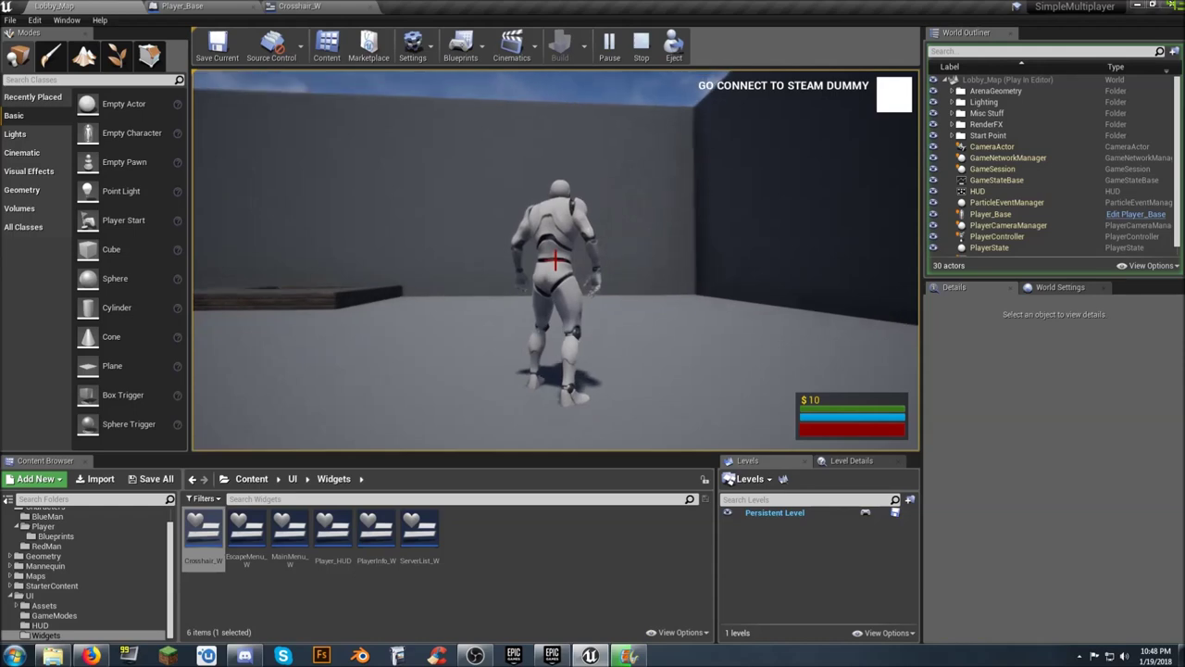
key("w")
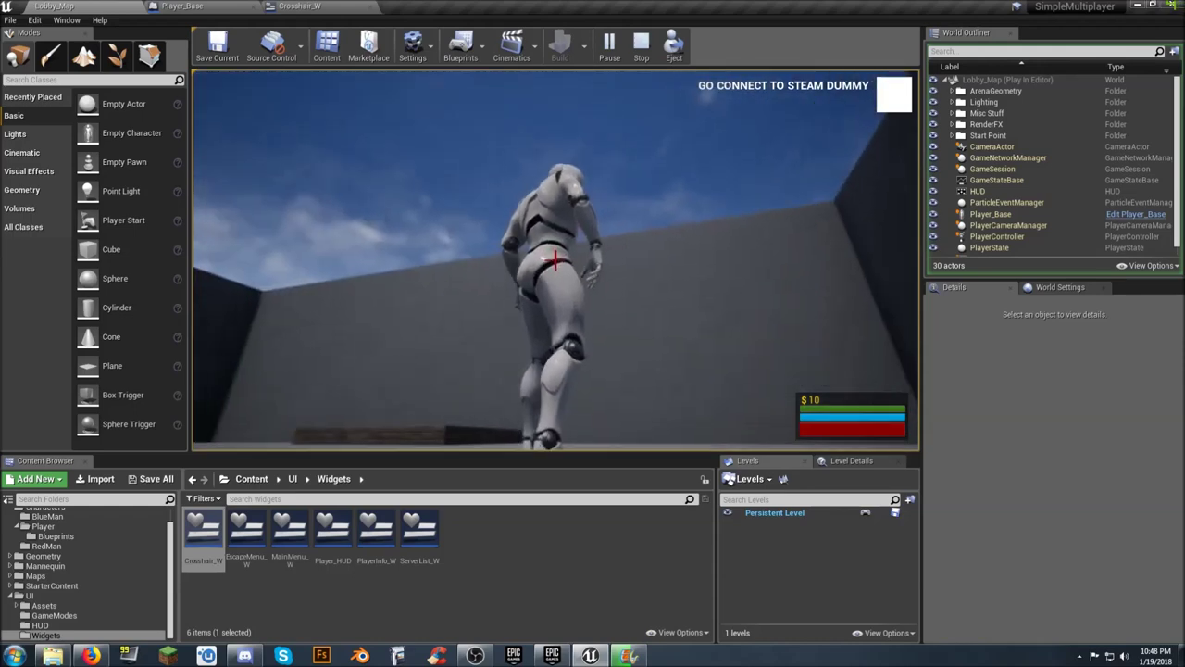
key("w")
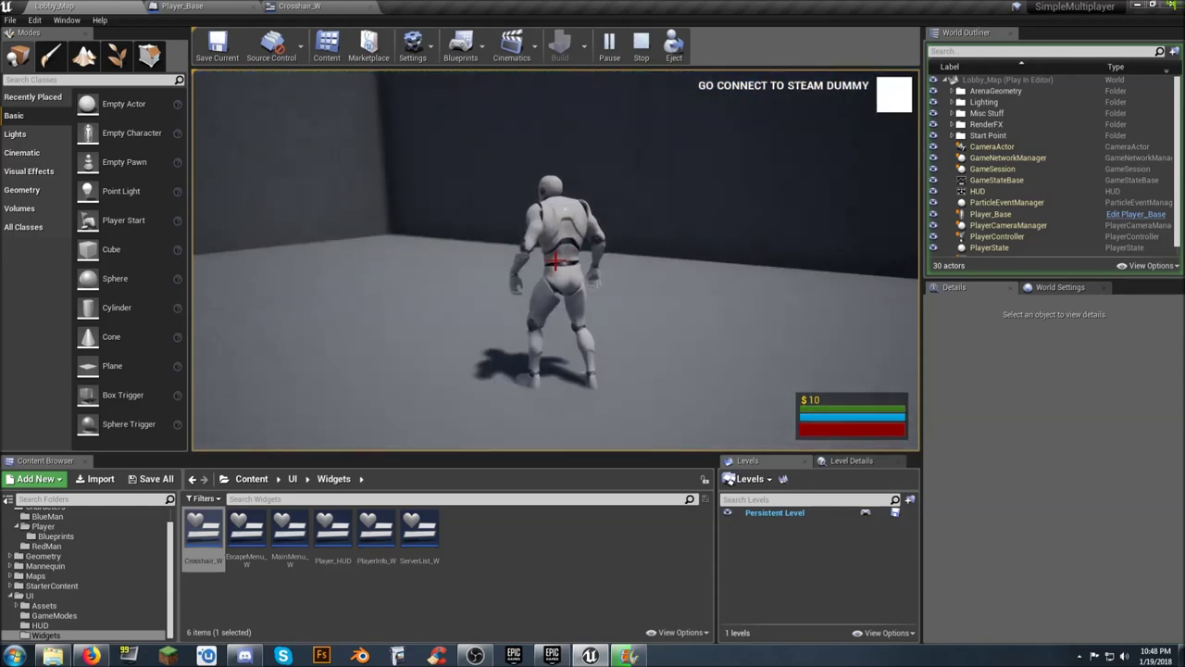
key("w")
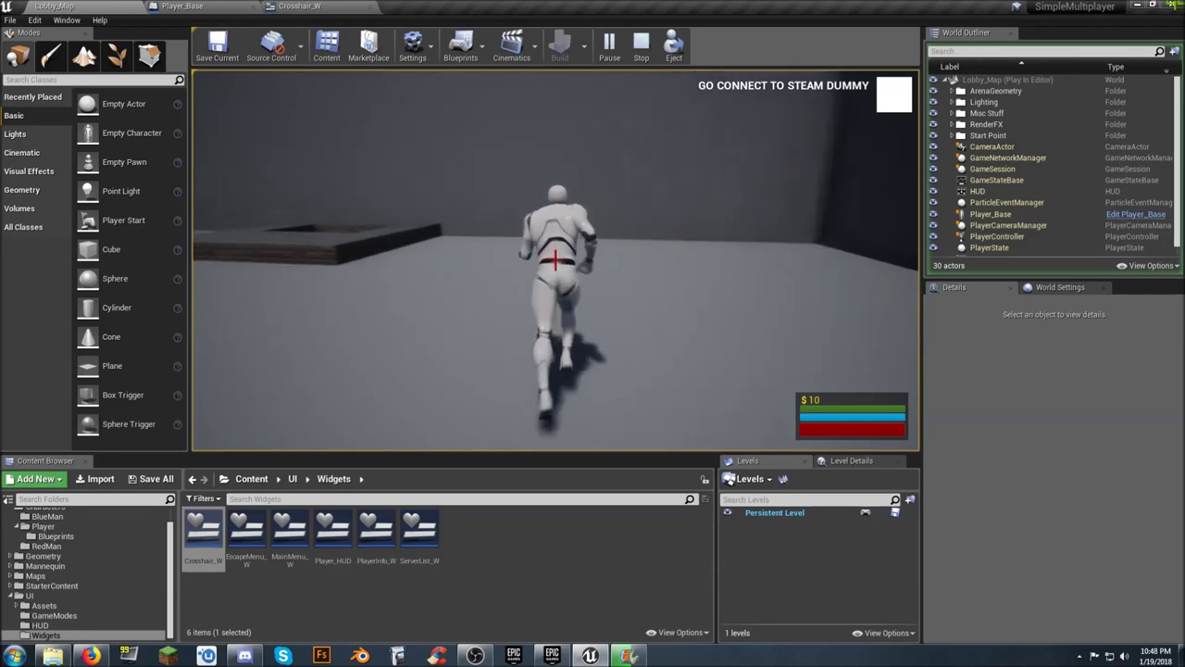
key("w")
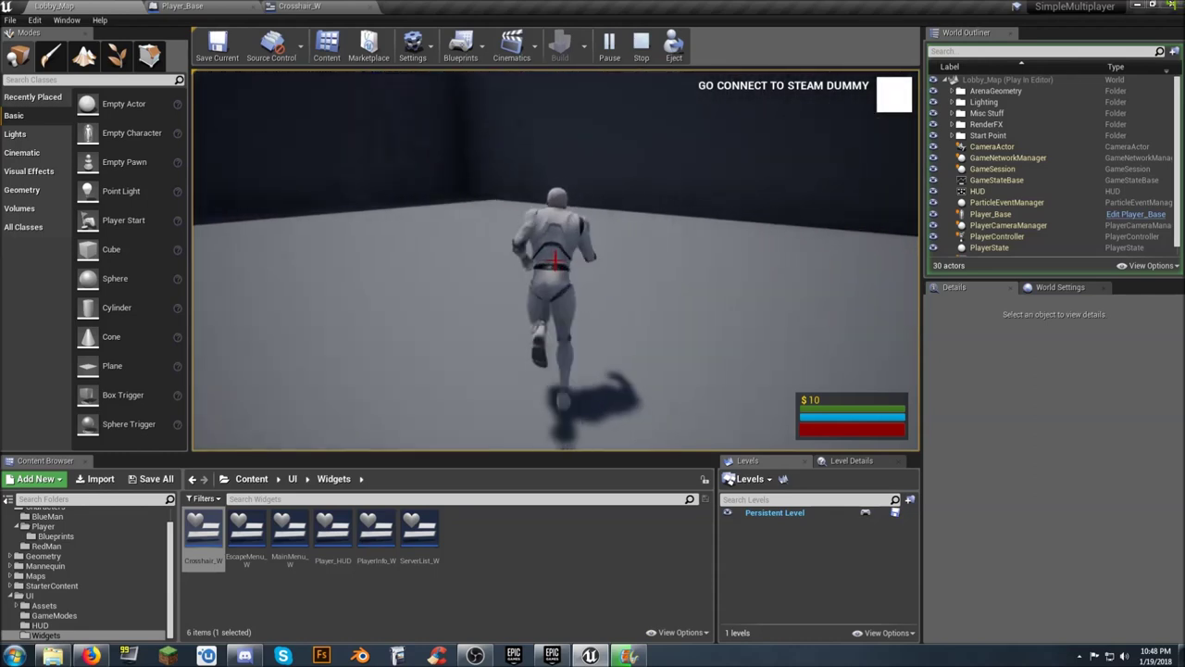
key("s")
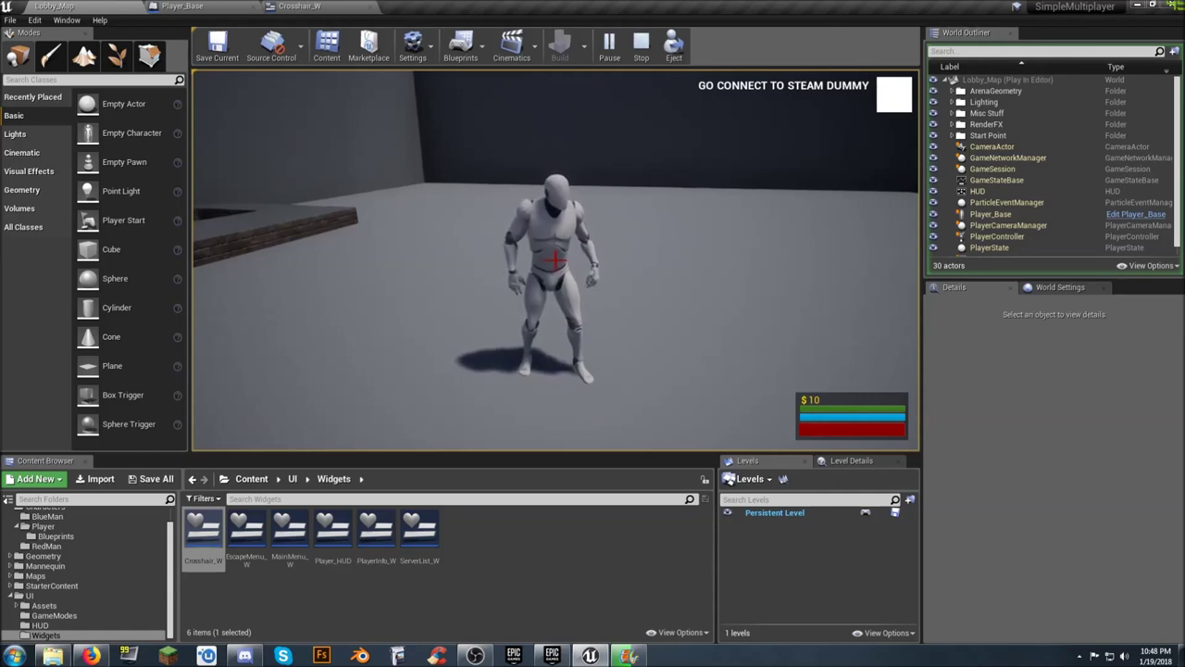
key("w")
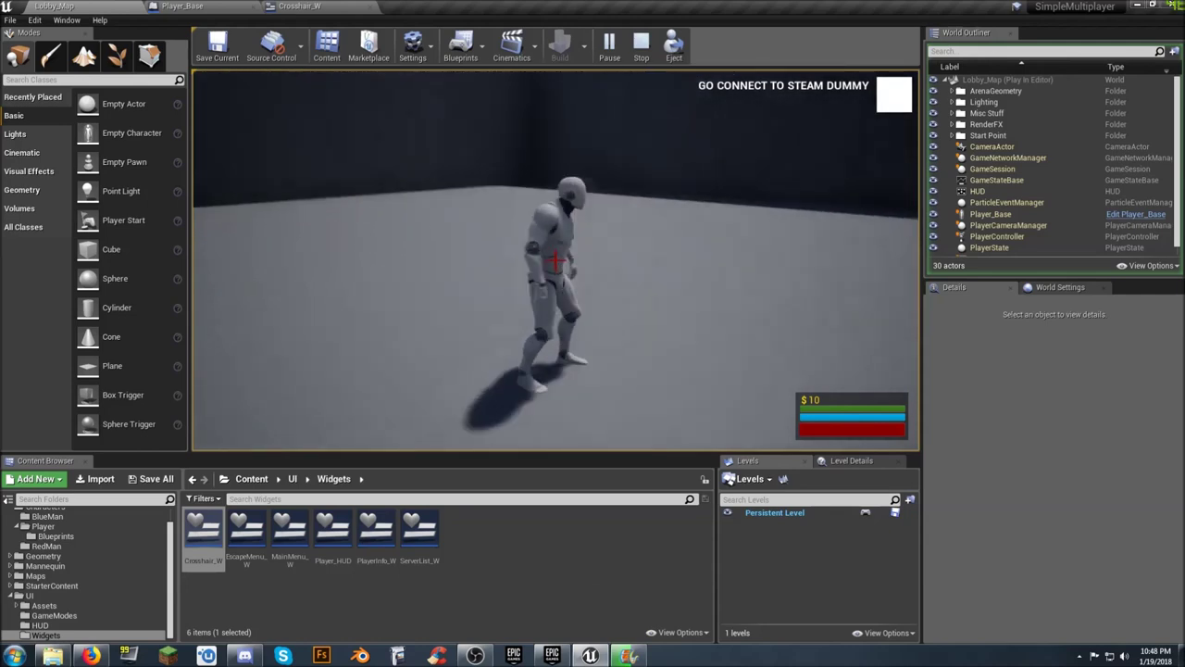
key("a")
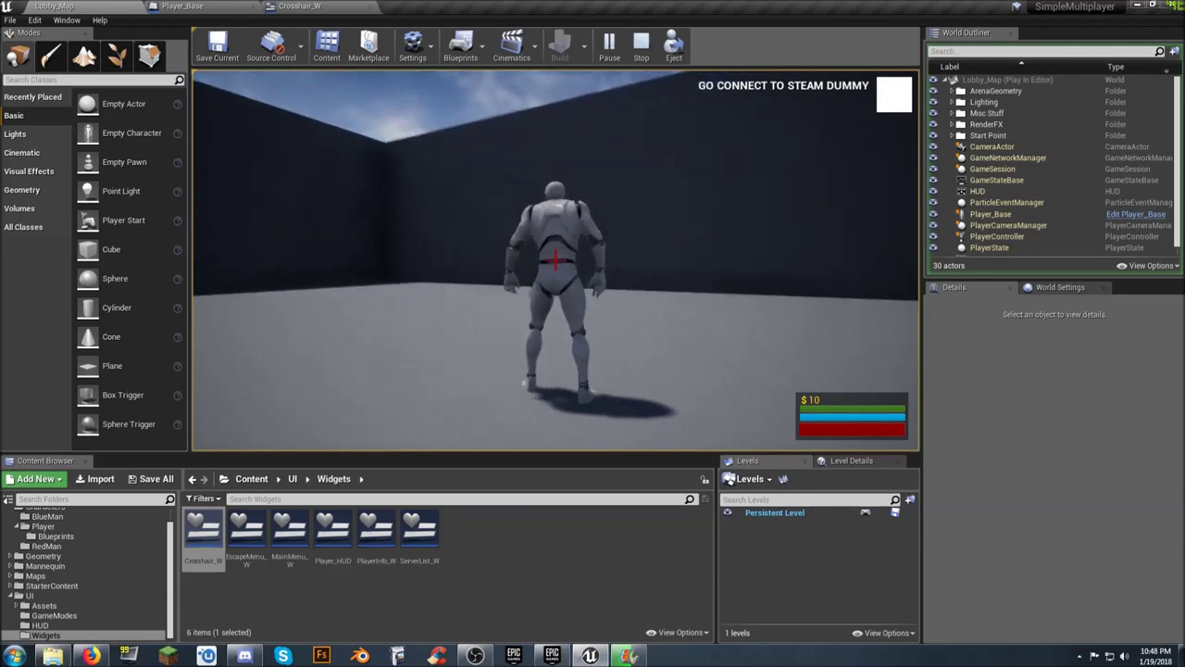
key("a")
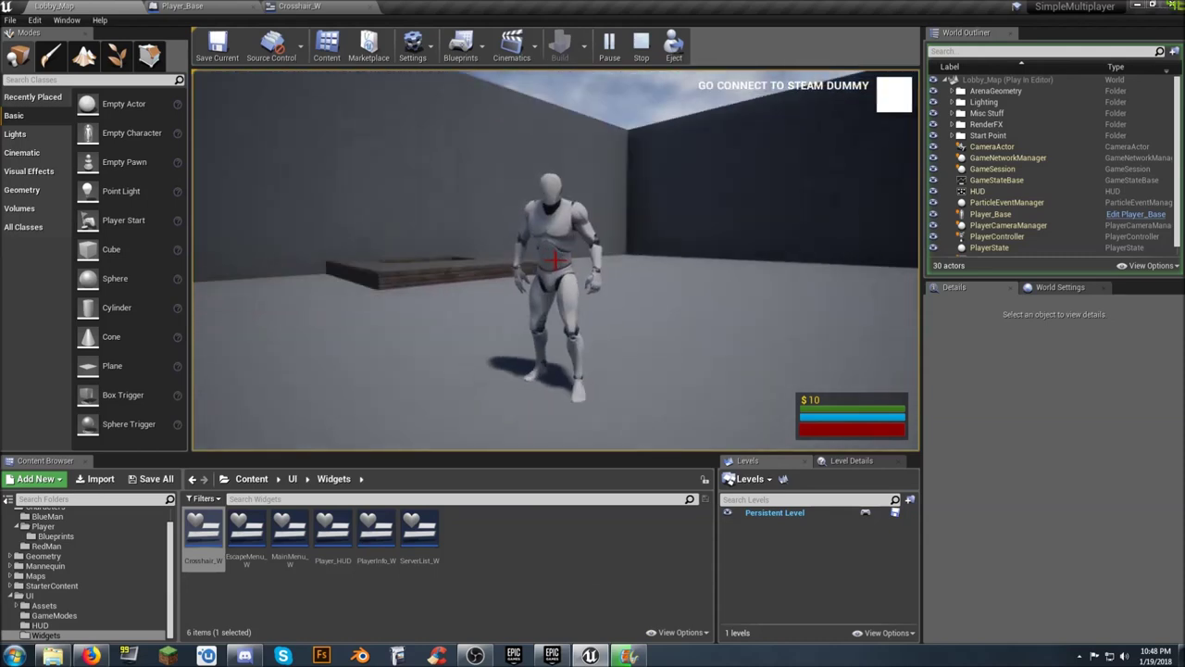
key("w")
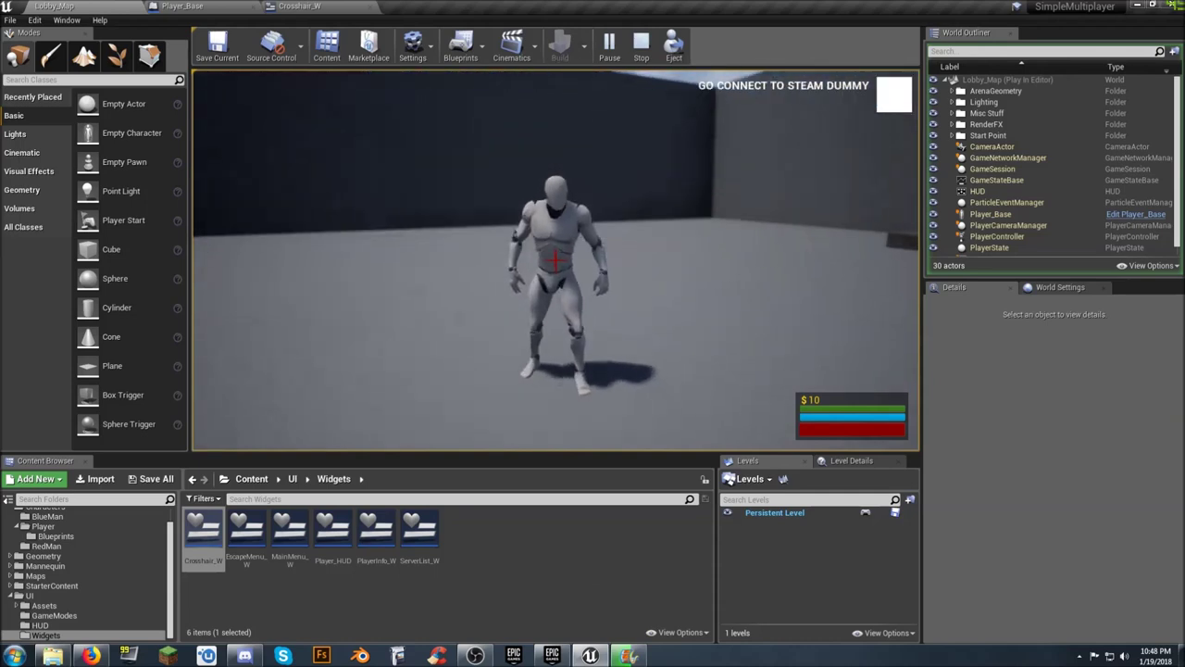
key("d")
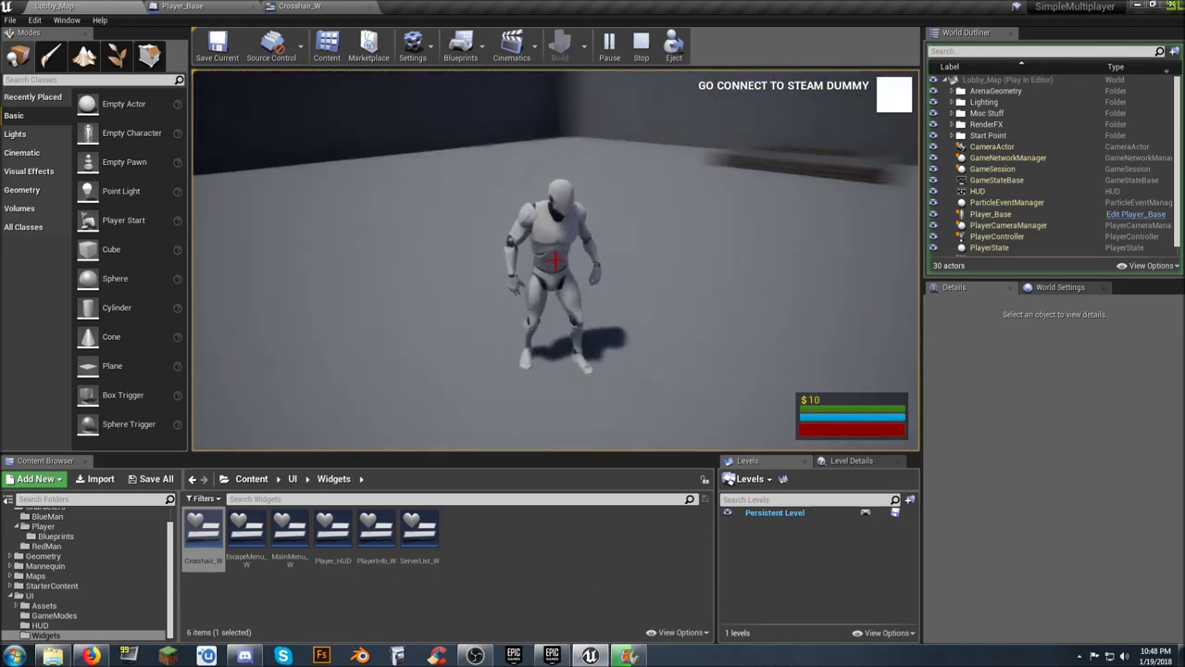
key("w")
key("s")
key("w")
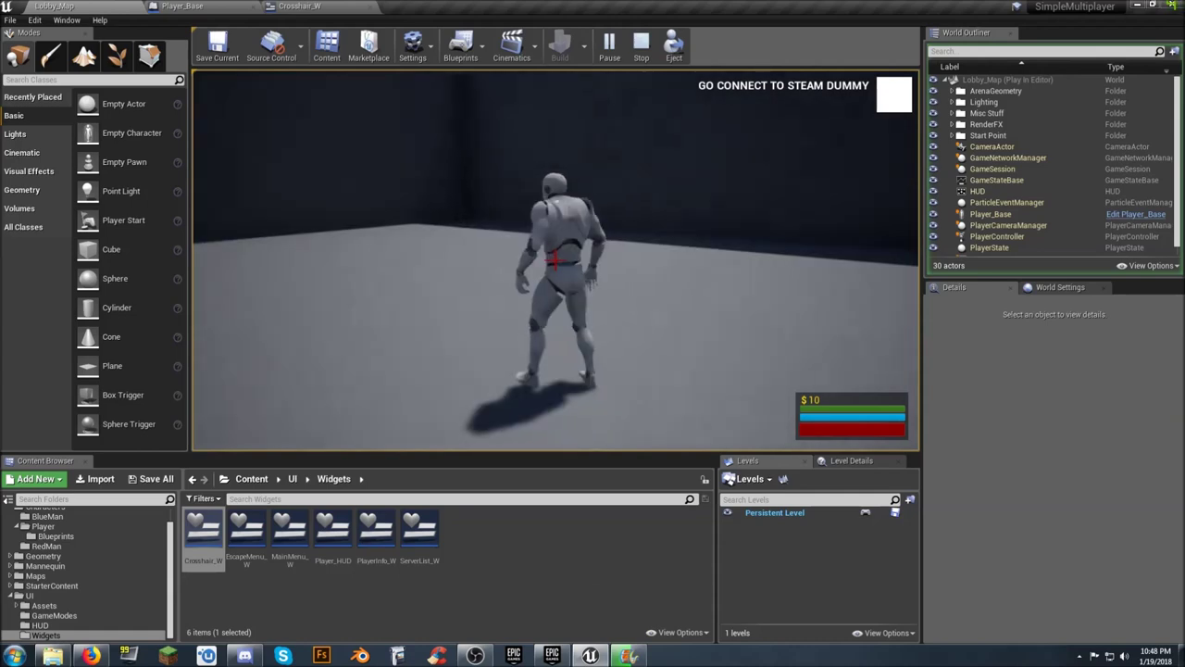
key("s")
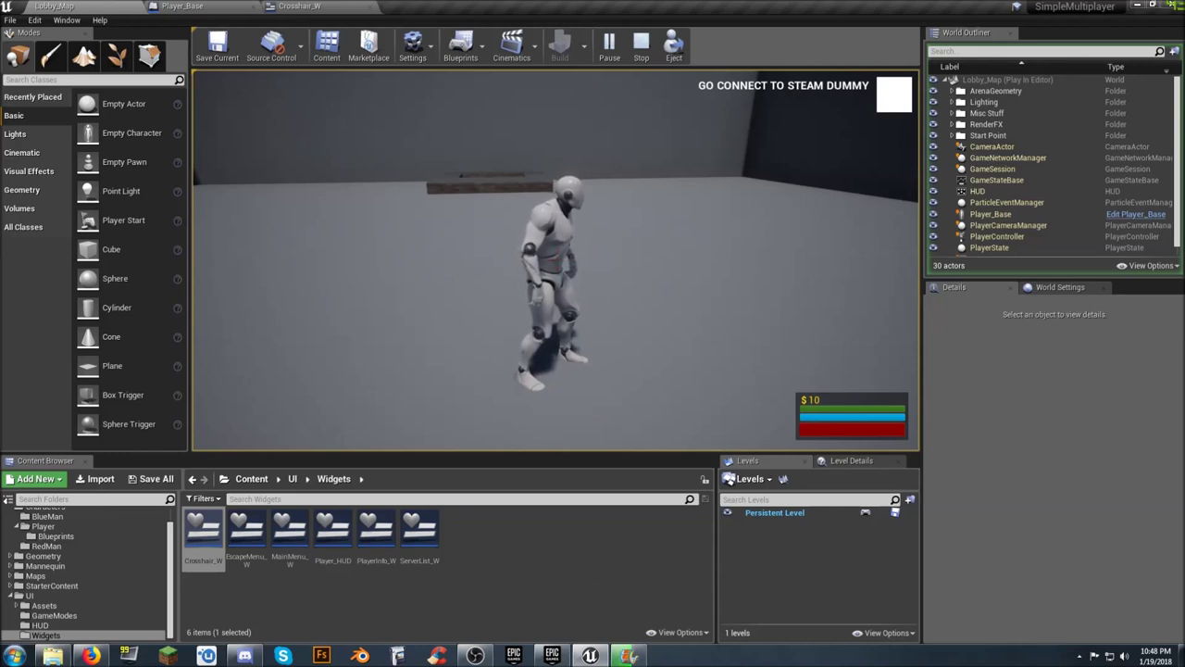
key("w")
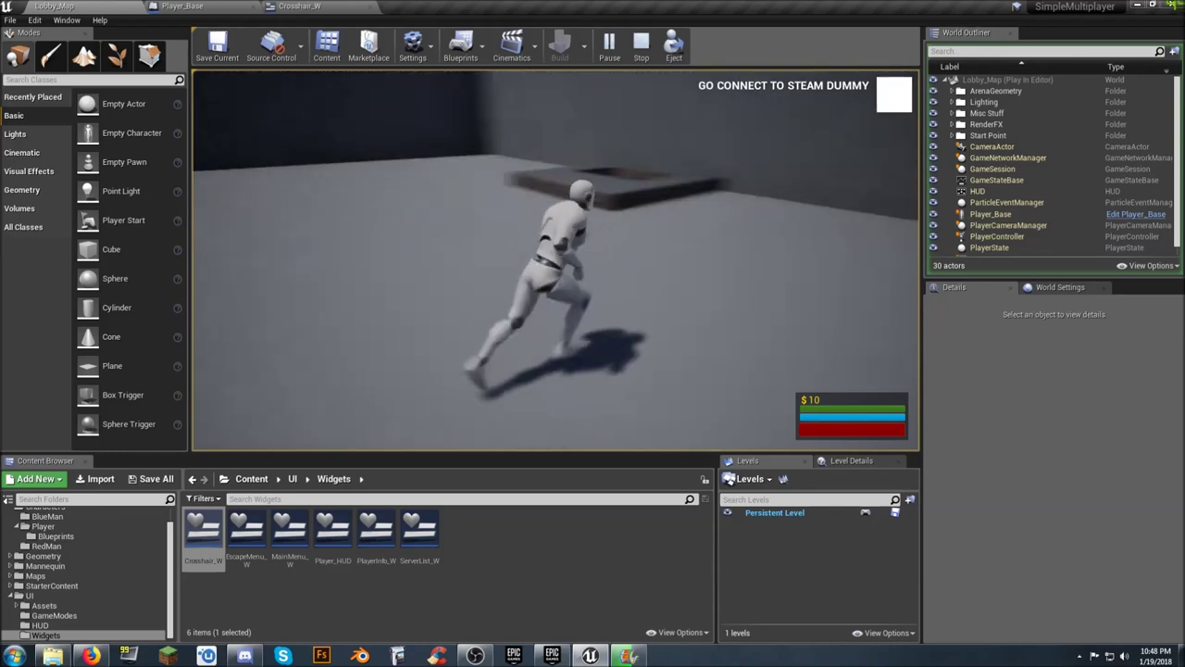
key("w")
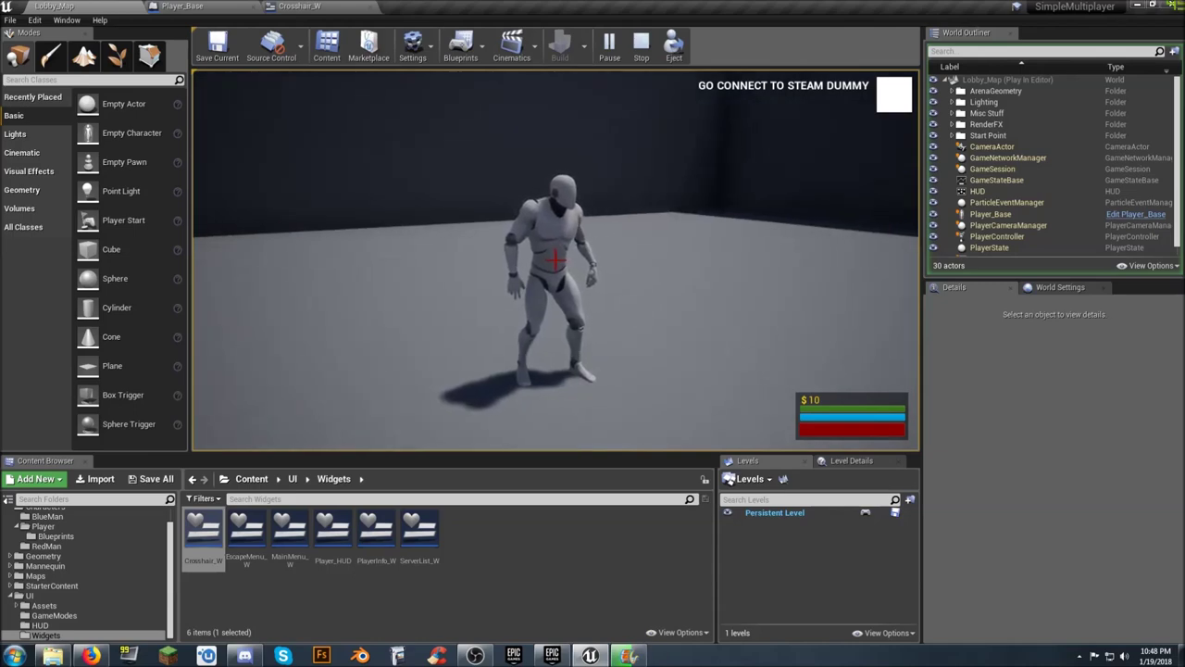
key("Escape")
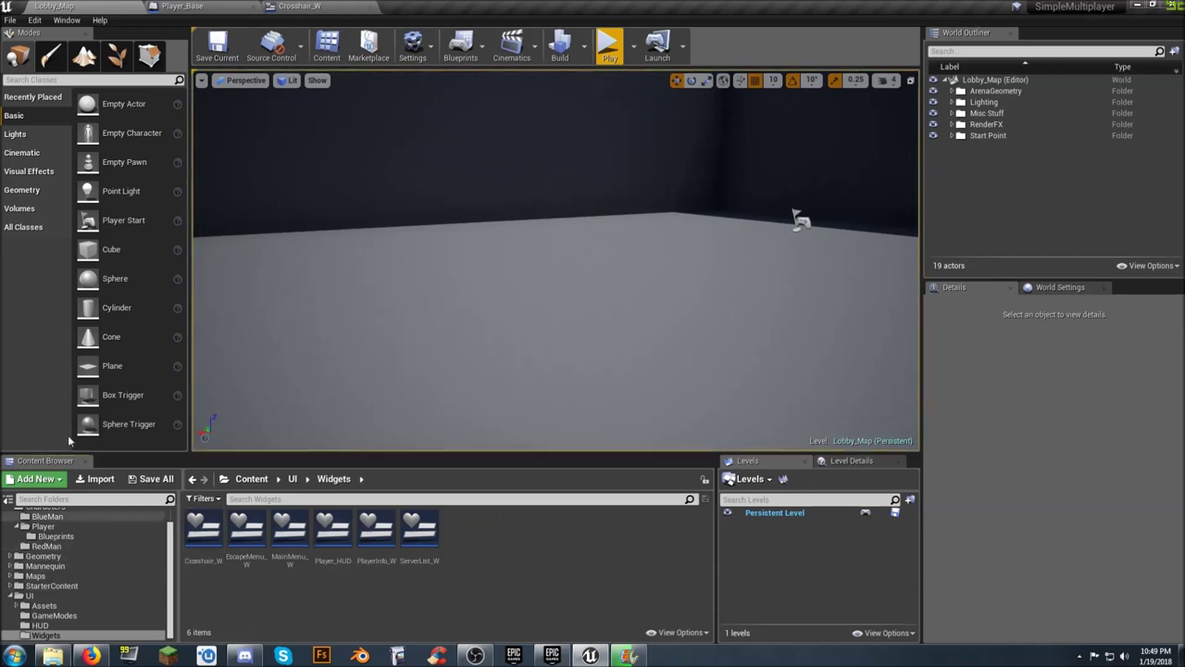
Select Player_Base's Mesh (Inherited) component and orbit the SK_Mannequin in the Viewport preview.
left_click(205, 6)
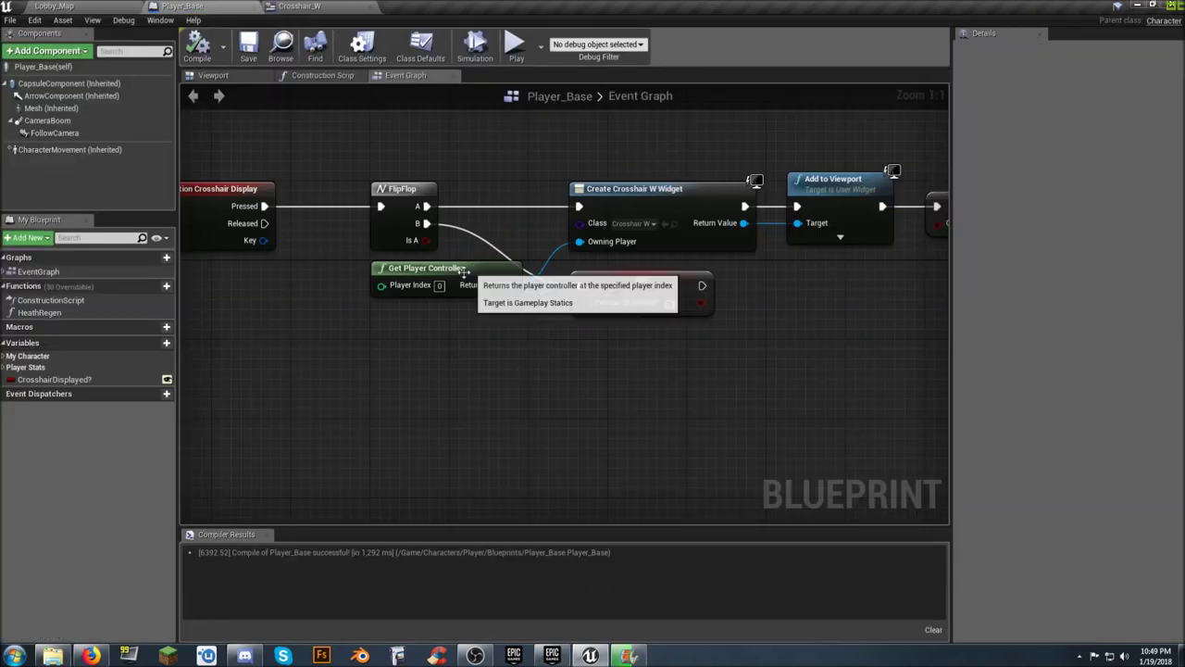
scroll(411, 362, "down", 3)
scroll(371, 397, "down", 1)
scroll(476, 392, "down", 1)
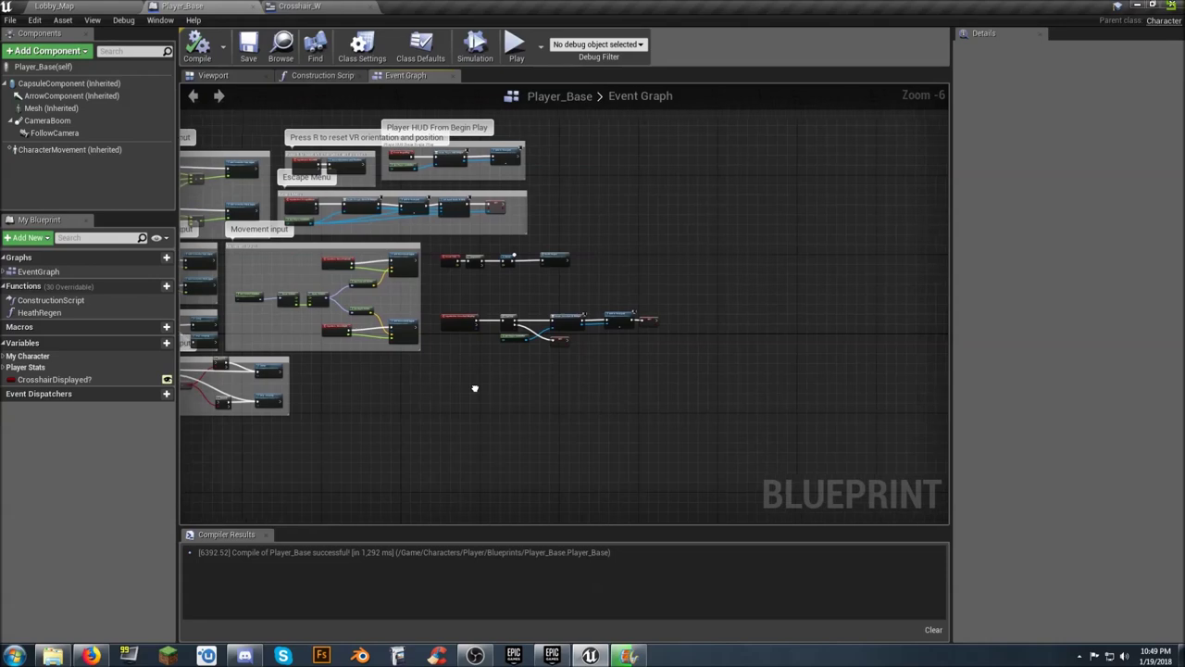
scroll(516, 386, "down", 1)
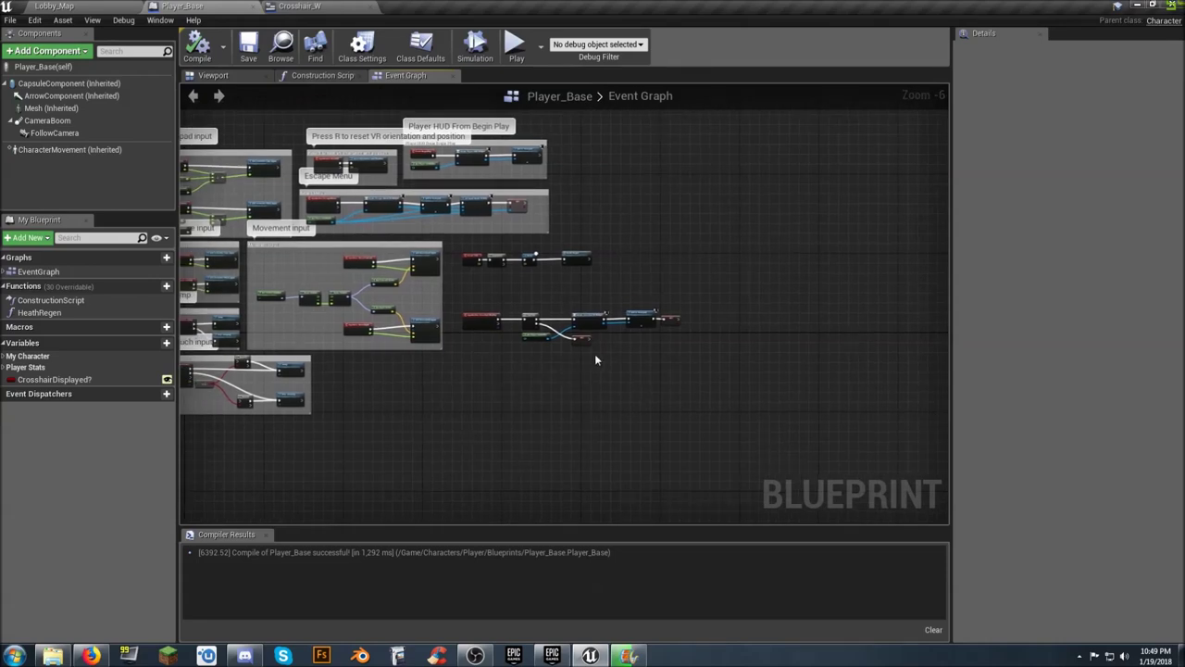
mouse_move(596, 359)
right_mouse_down()
mouse_move(577, 403)
mouse_move(560, 407)
right_mouse_up()
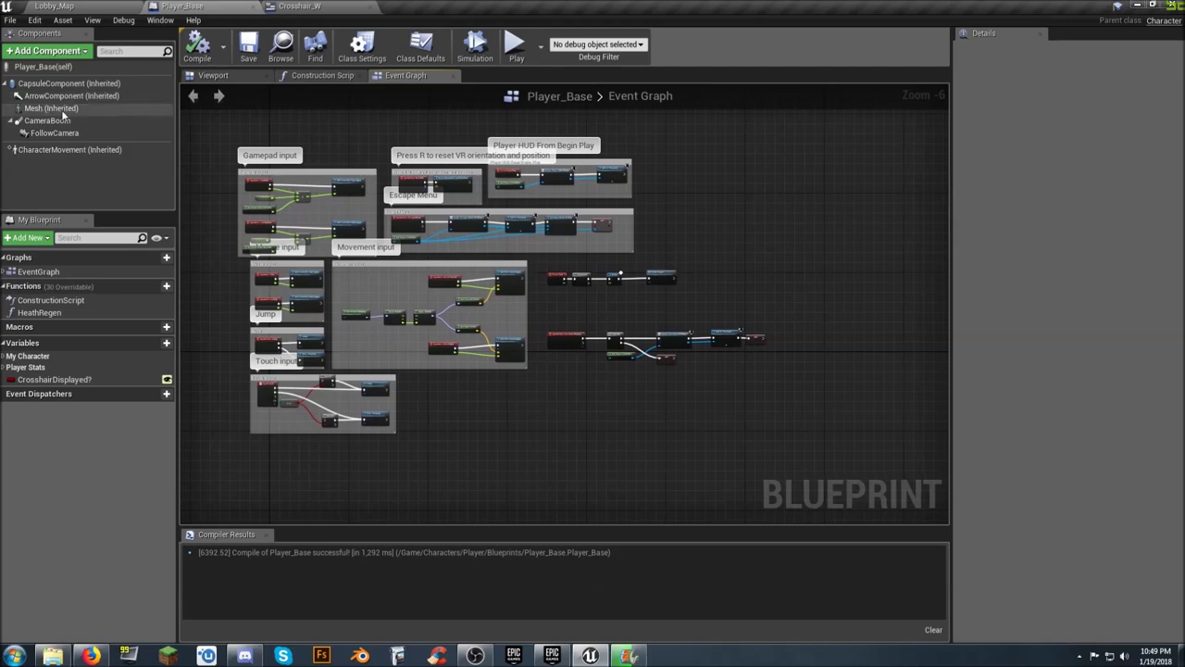
left_click(61, 109)
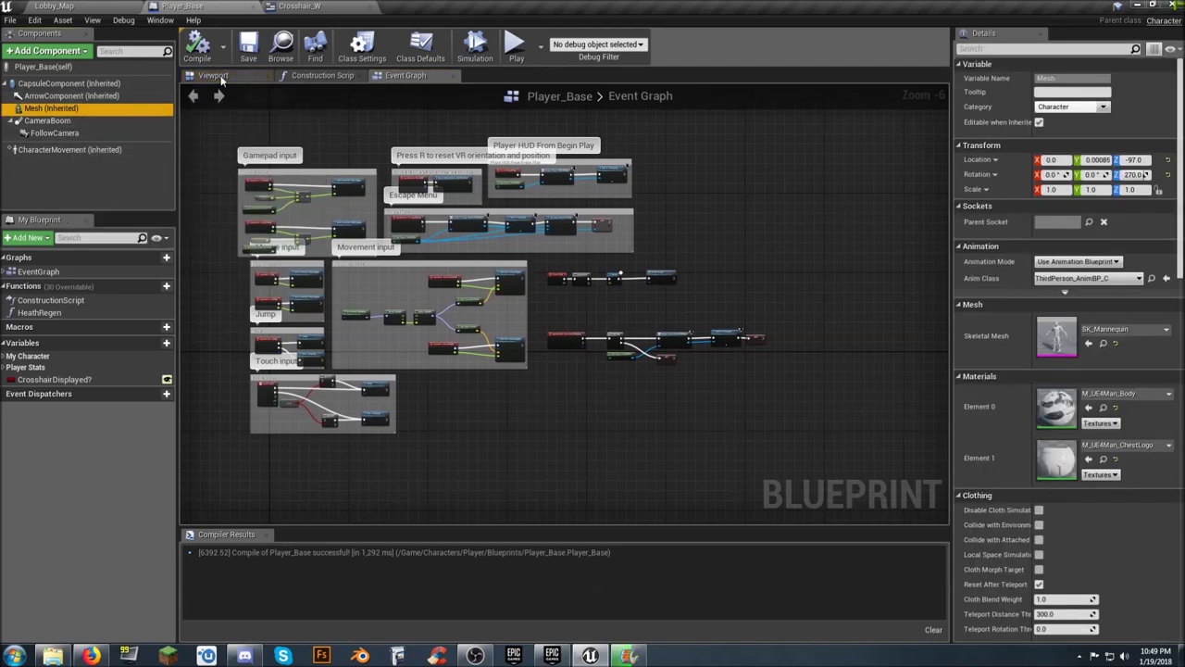
left_click(213, 76)
right_click_drag(564, 305, 740, 306)
right_click_drag(467, 370, 467, 371)
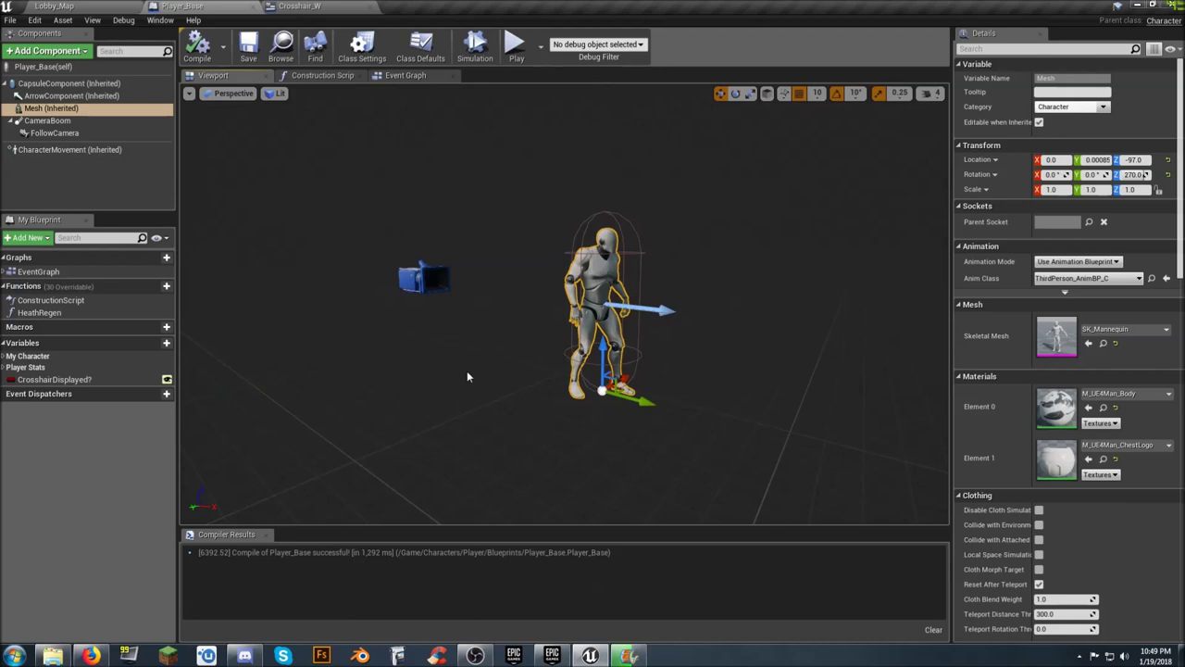
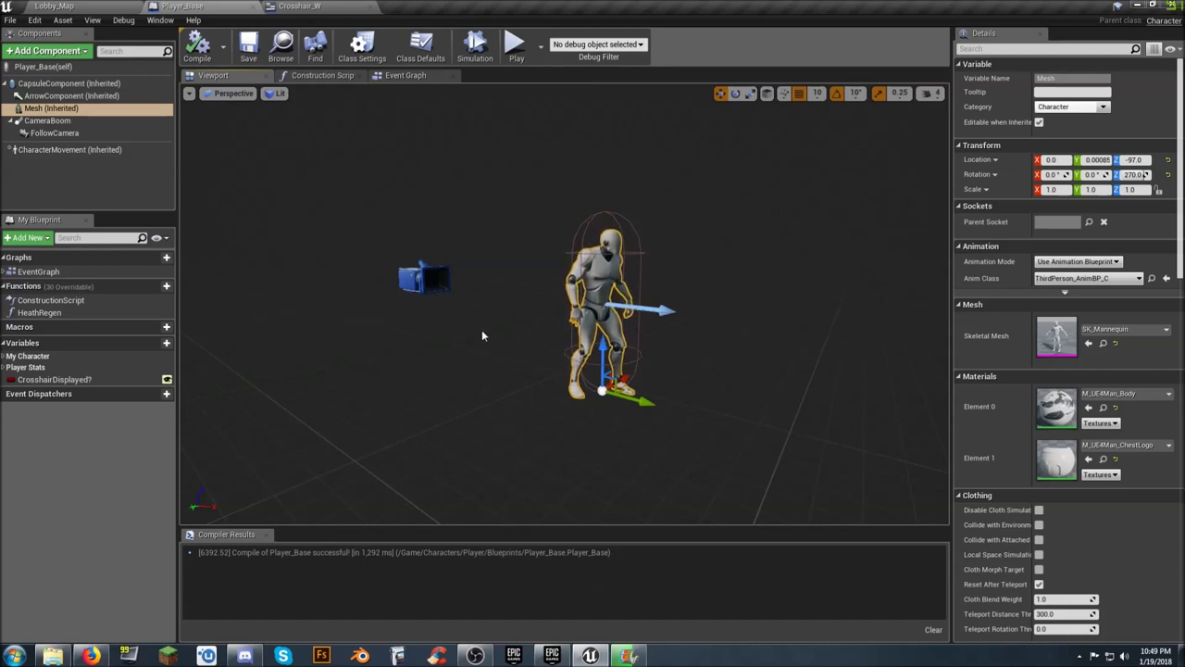
Add a camera component named FPS Camera under the Mesh in Player_Base.
left_click(121, 188)
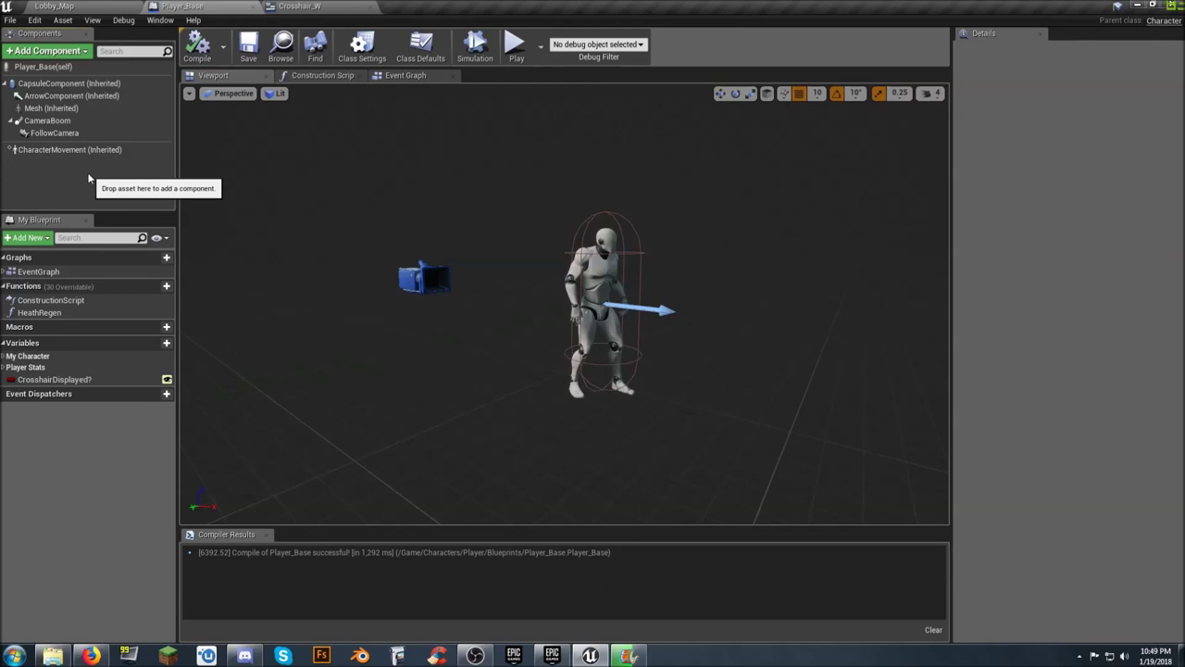
left_click(53, 111)
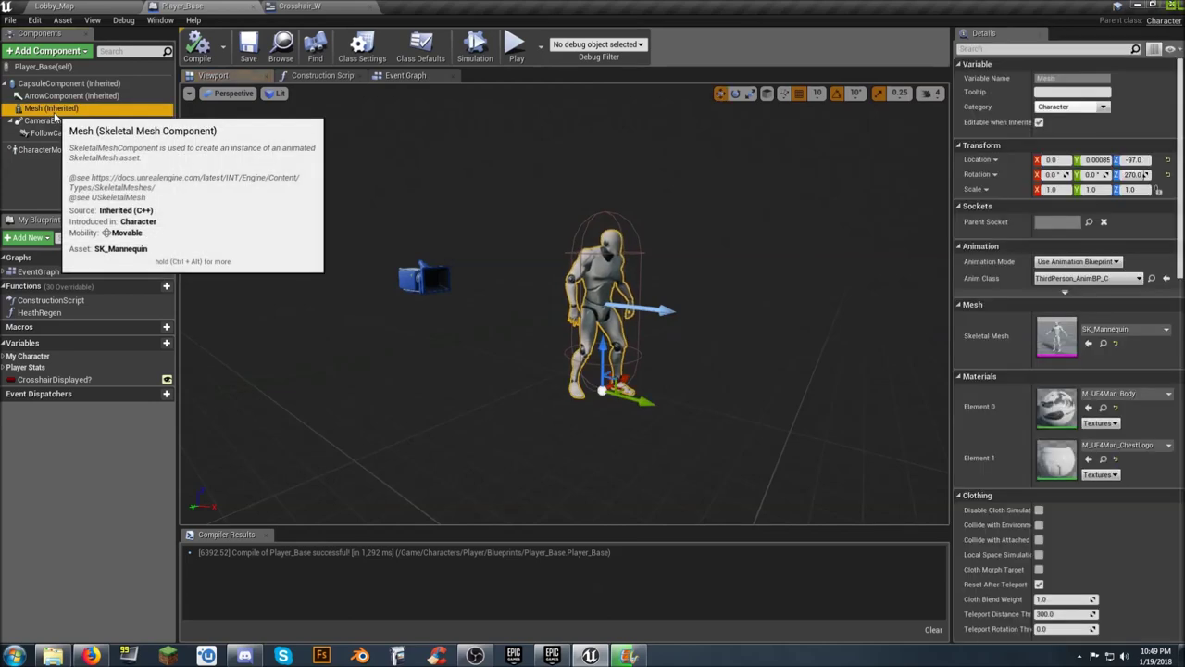
left_click(68, 54)
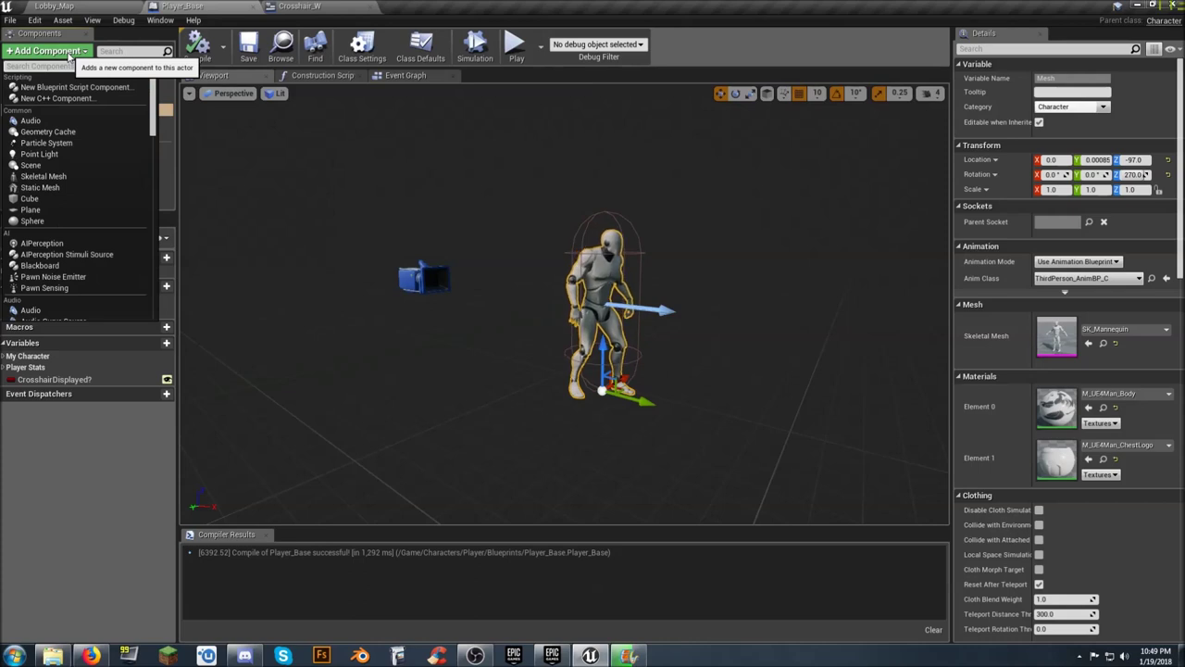
type("cam")
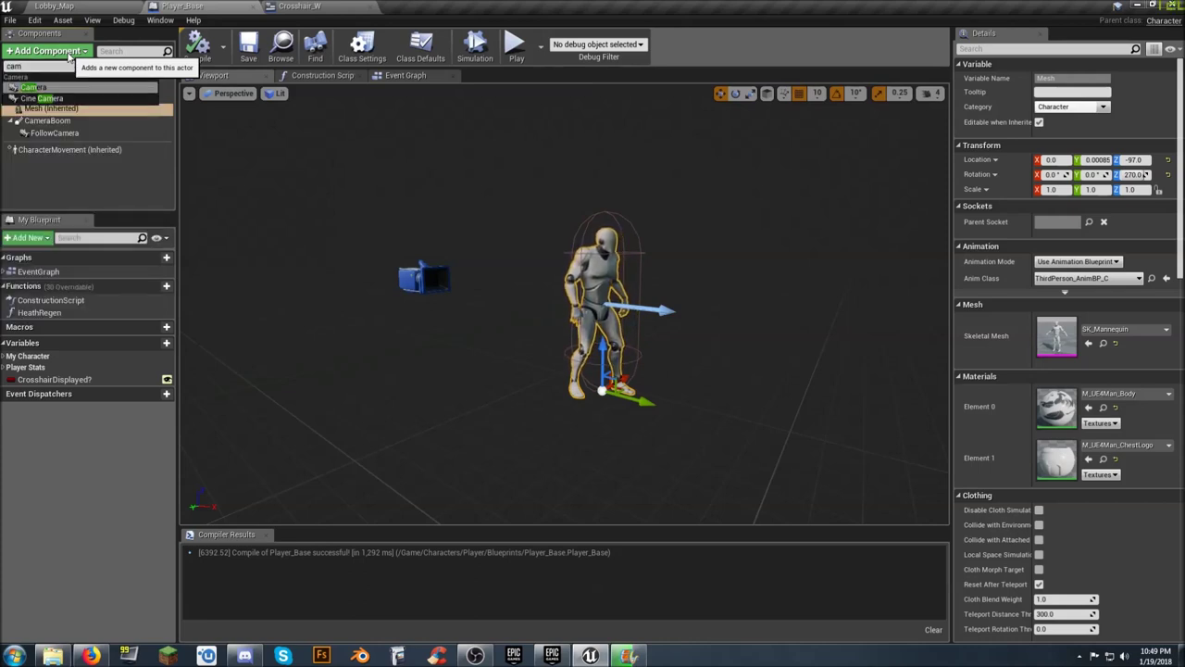
left_click(31, 89)
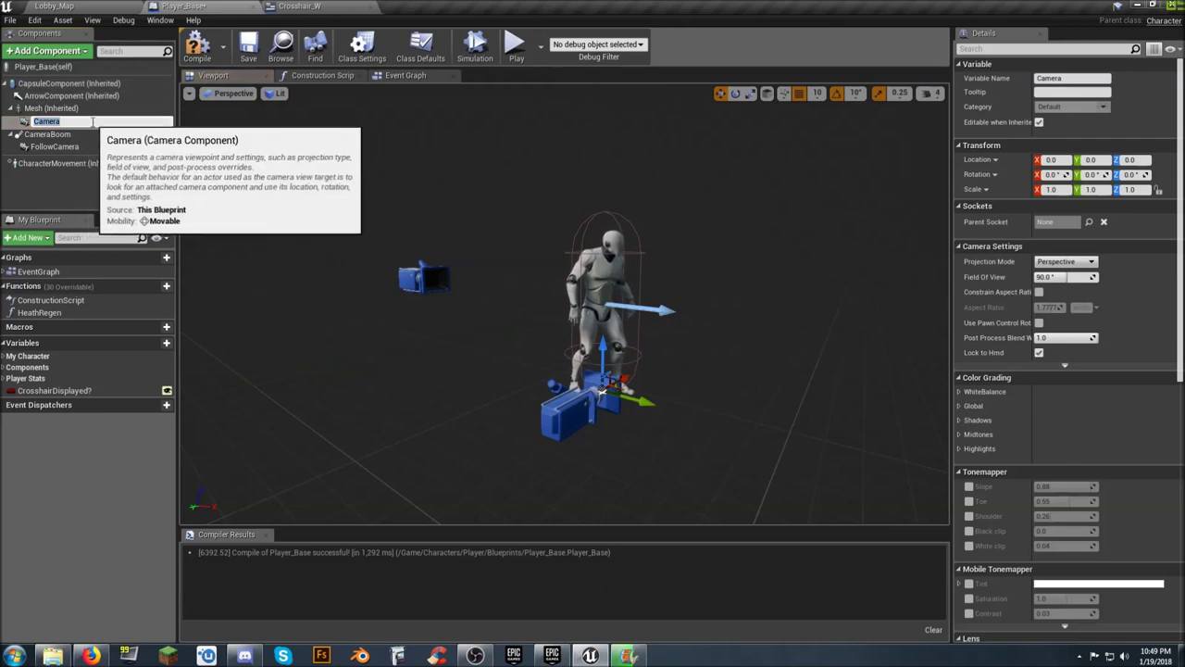
type("FPS Camera")
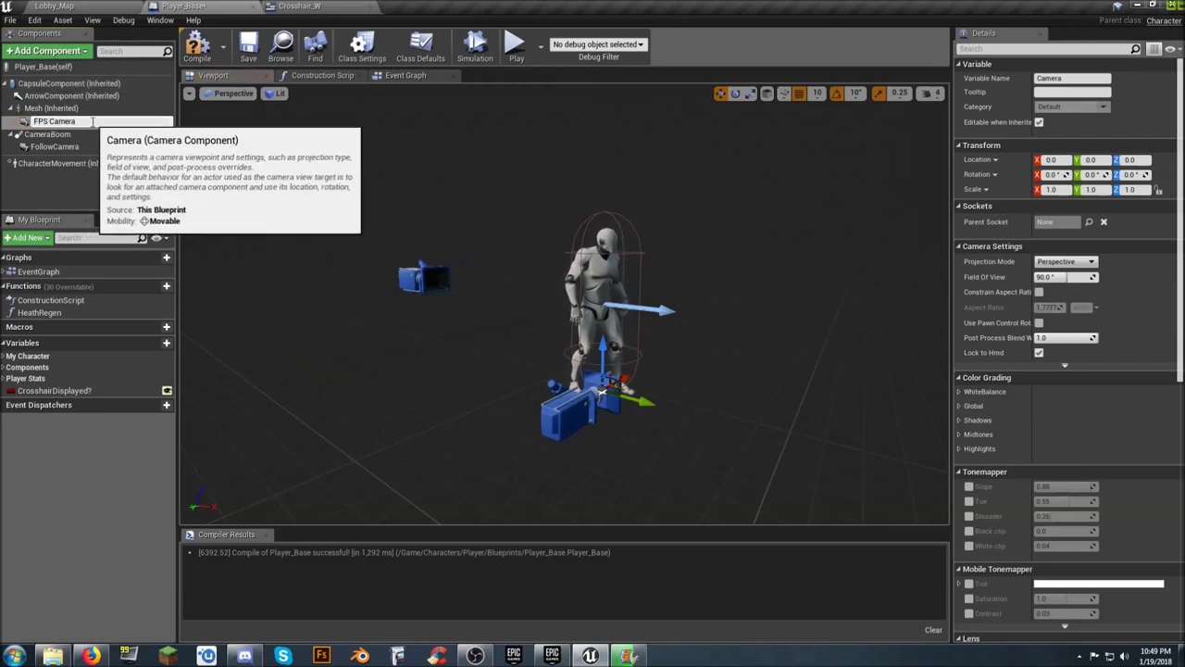
key("Return")
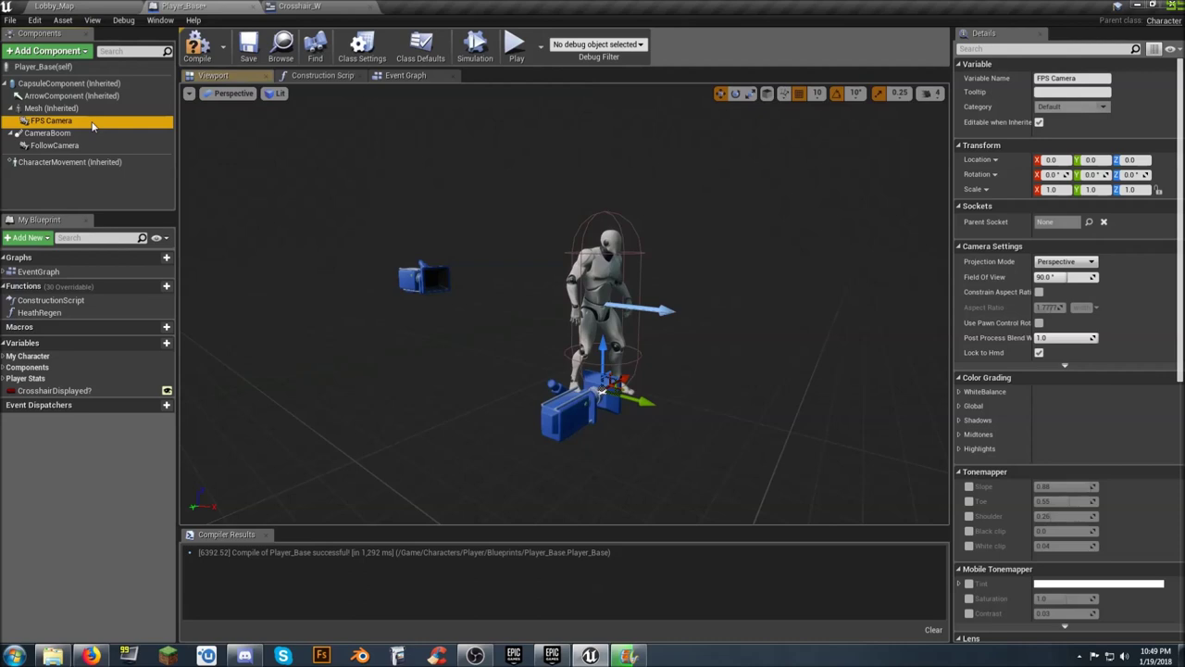
left_click(93, 124)
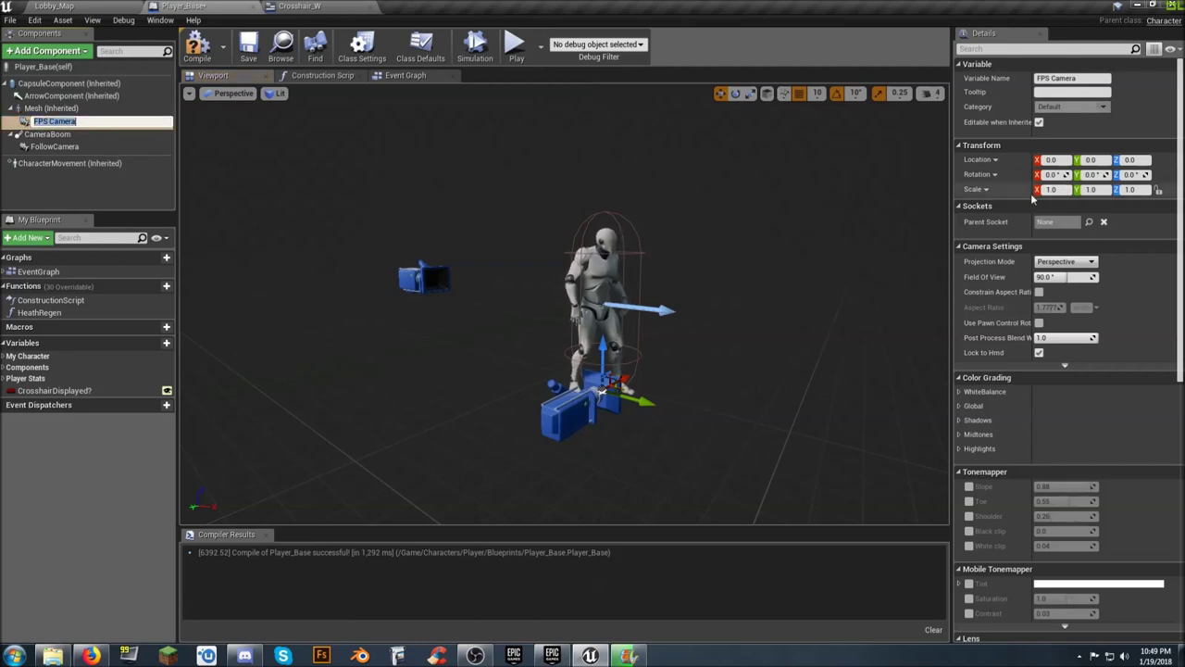
Switch off Auto Activate for the FPS Camera.
scroll(1007, 195, "down", 2)
scroll(1008, 195, "down", 2)
scroll(1005, 195, "down", 2)
scroll(1007, 200, "down", 2)
scroll(1006, 202, "down", 2)
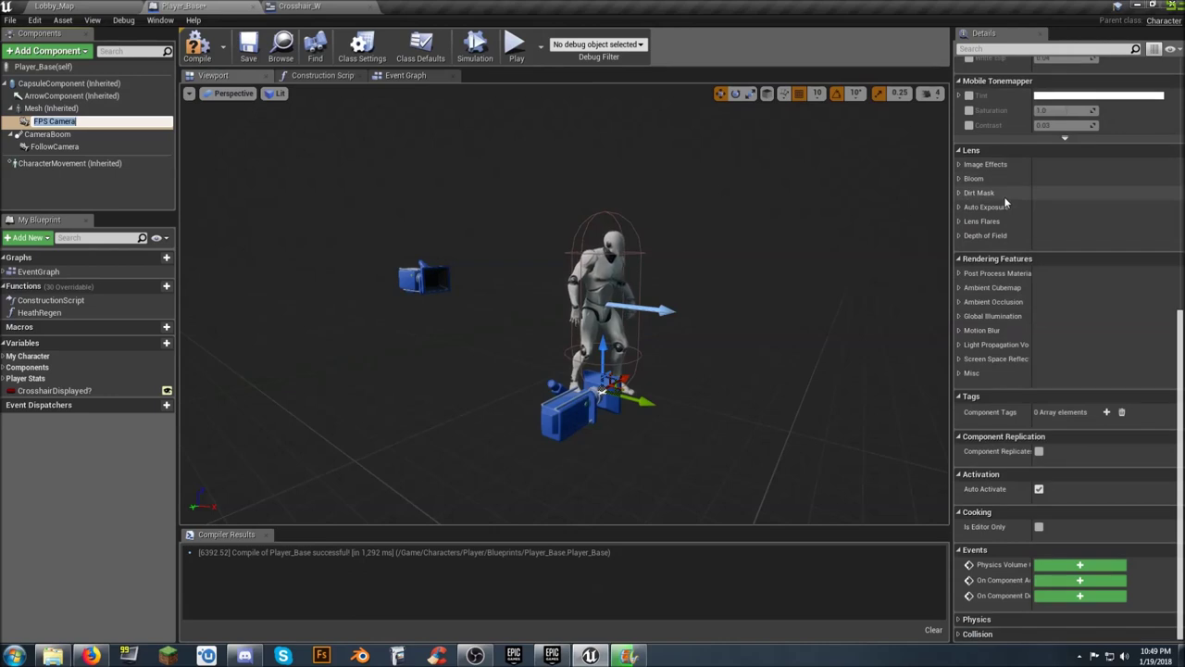
left_click(1039, 489)
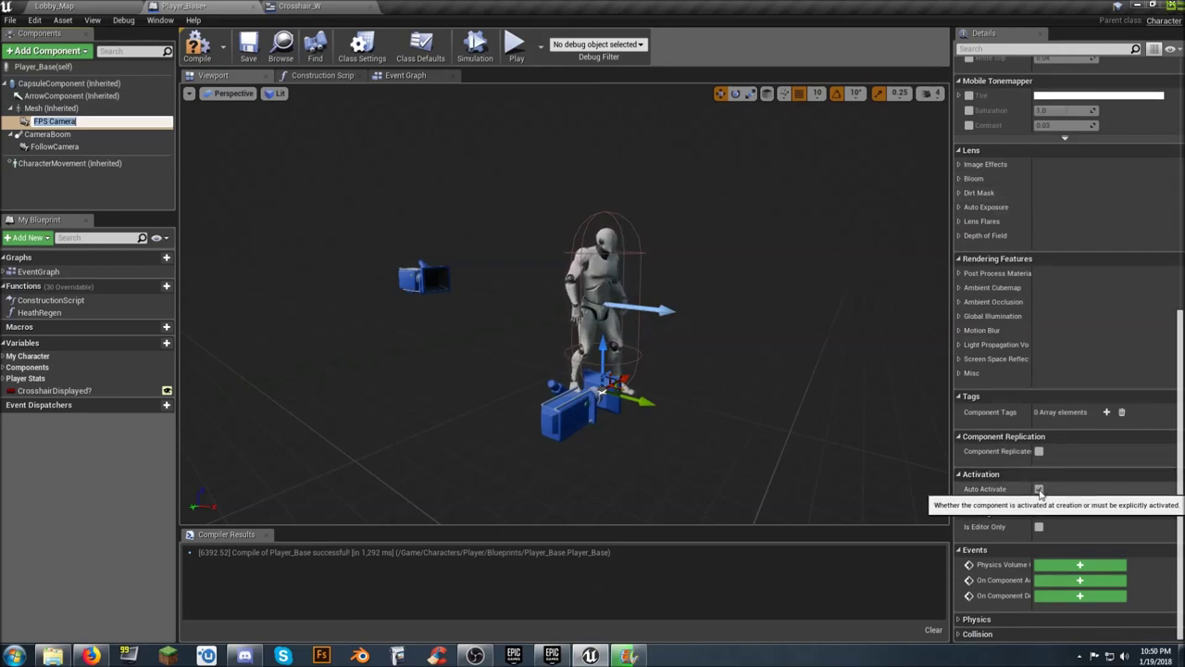
left_click(1039, 489)
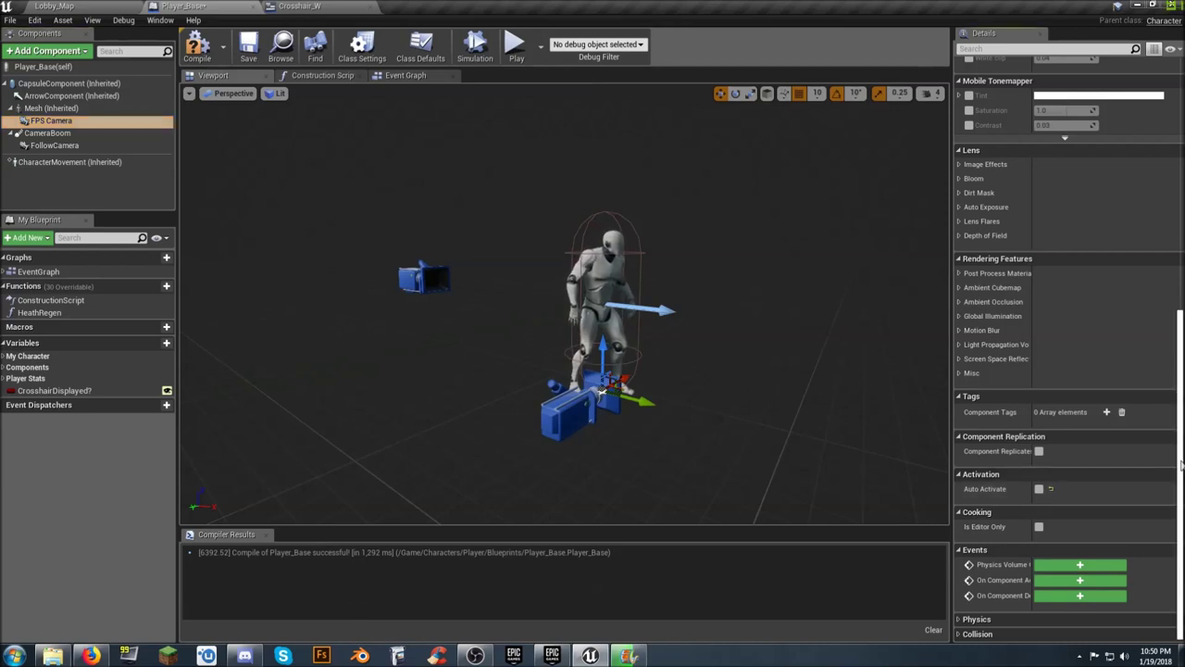
left_click_drag(1180, 465, 1181, 5)
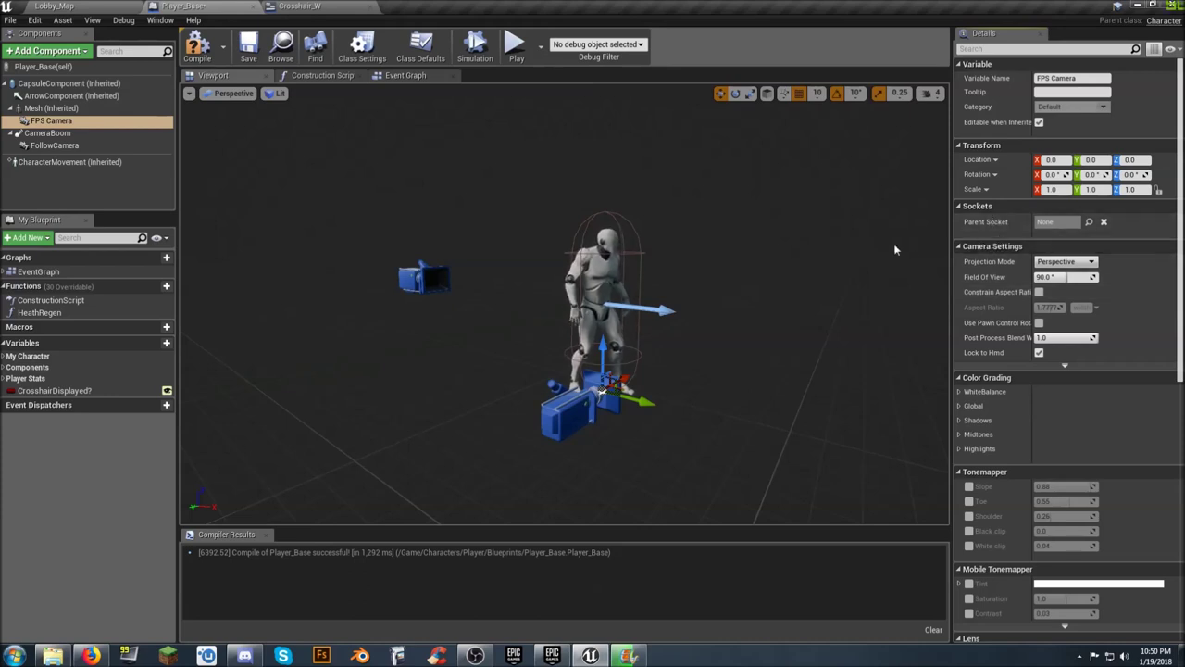
left_click(51, 120)
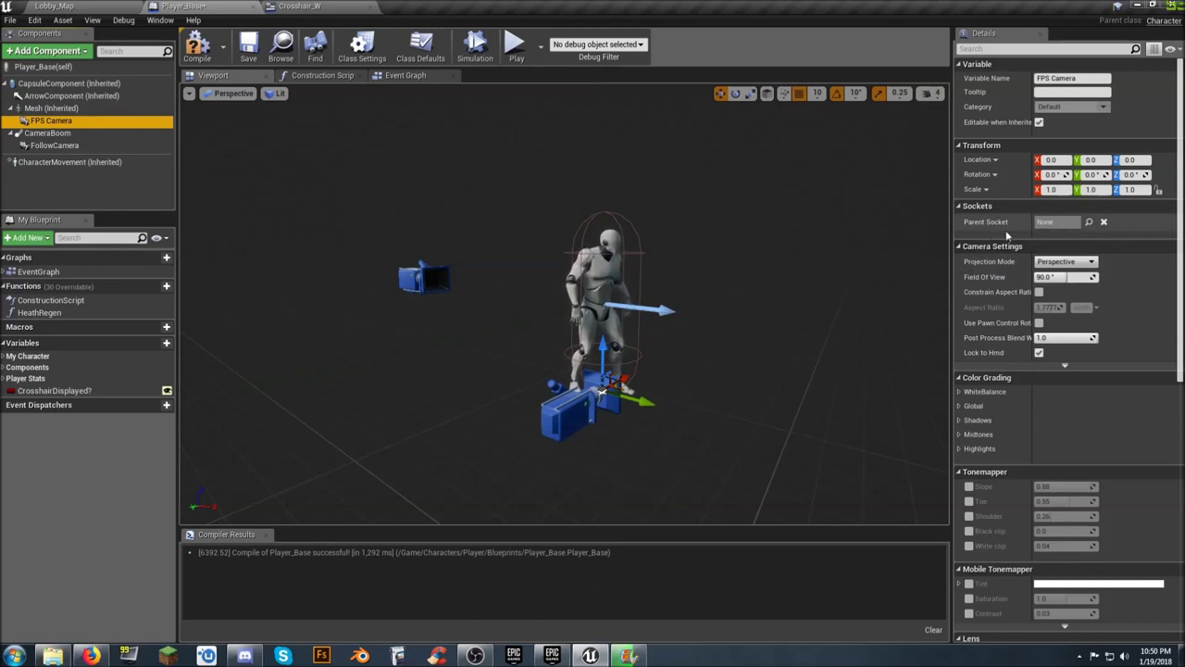
Set the FPS Camera's parent socket to the mesh's head bone.
left_click(1090, 224)
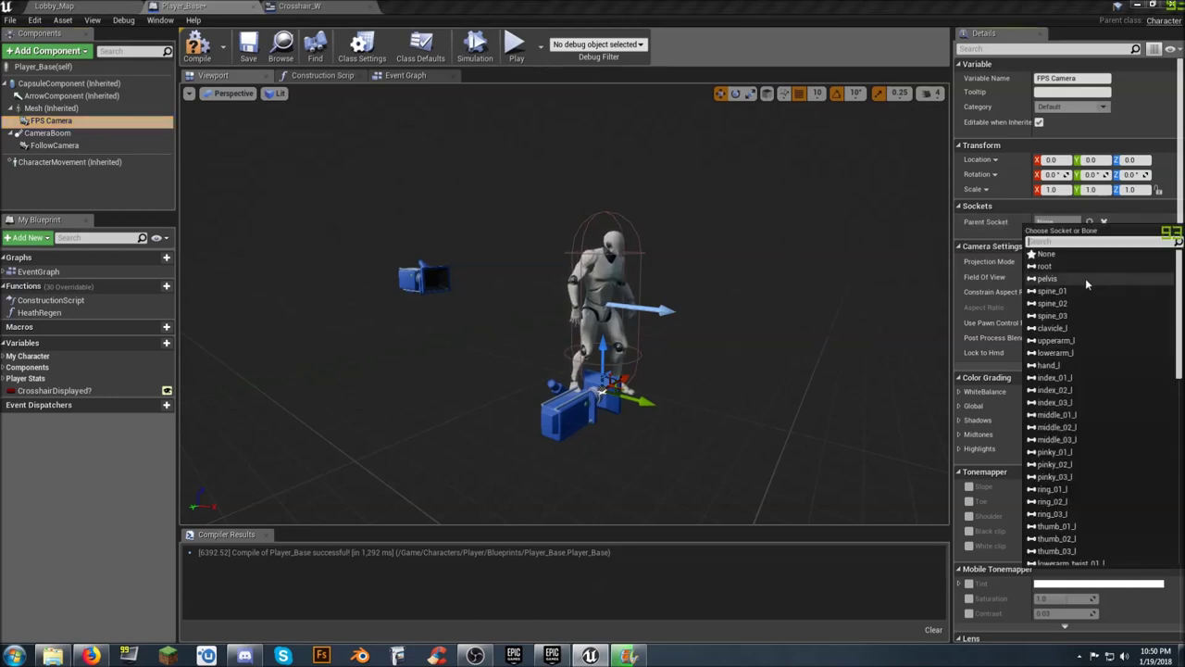
scroll(1082, 333, "down", 2)
scroll(1083, 333, "down", 2)
scroll(1074, 370, "down", 2)
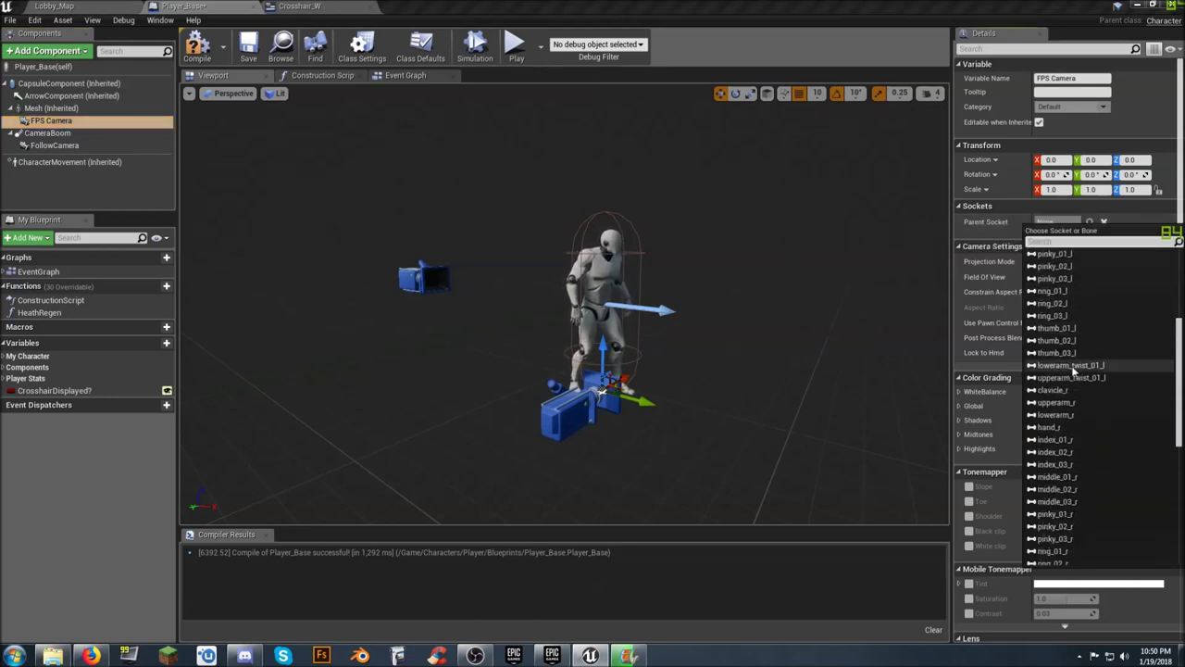
scroll(1075, 371, "down", 2)
scroll(1077, 380, "down", 2)
scroll(1077, 393, "down", 2)
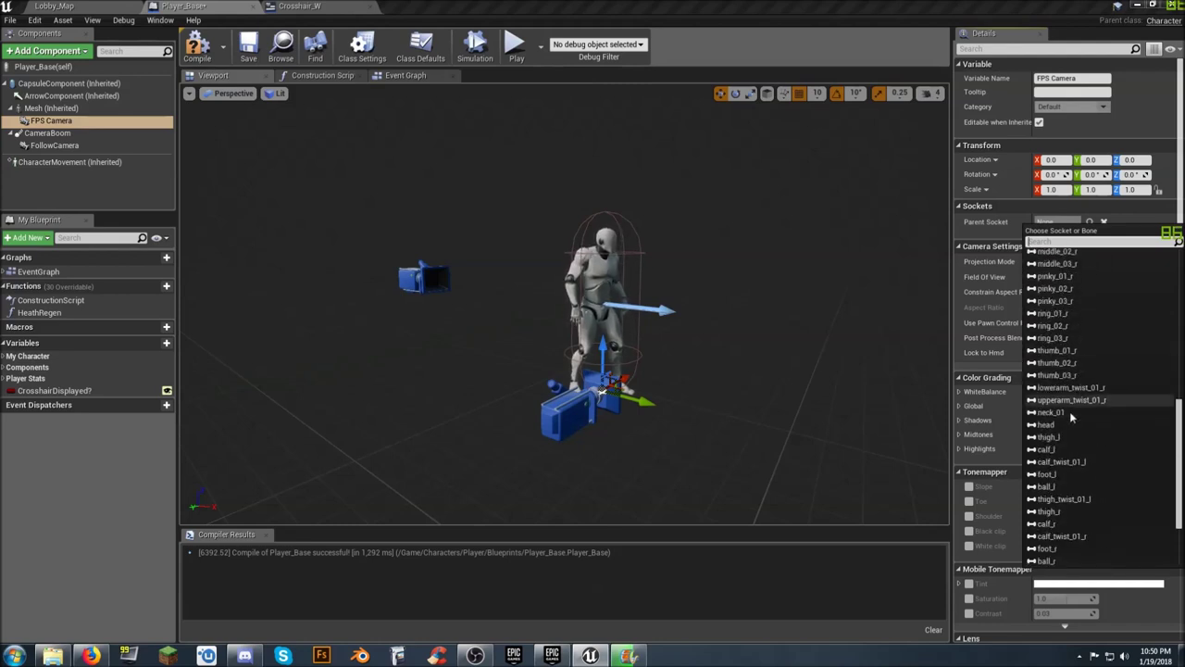
left_click(1058, 426)
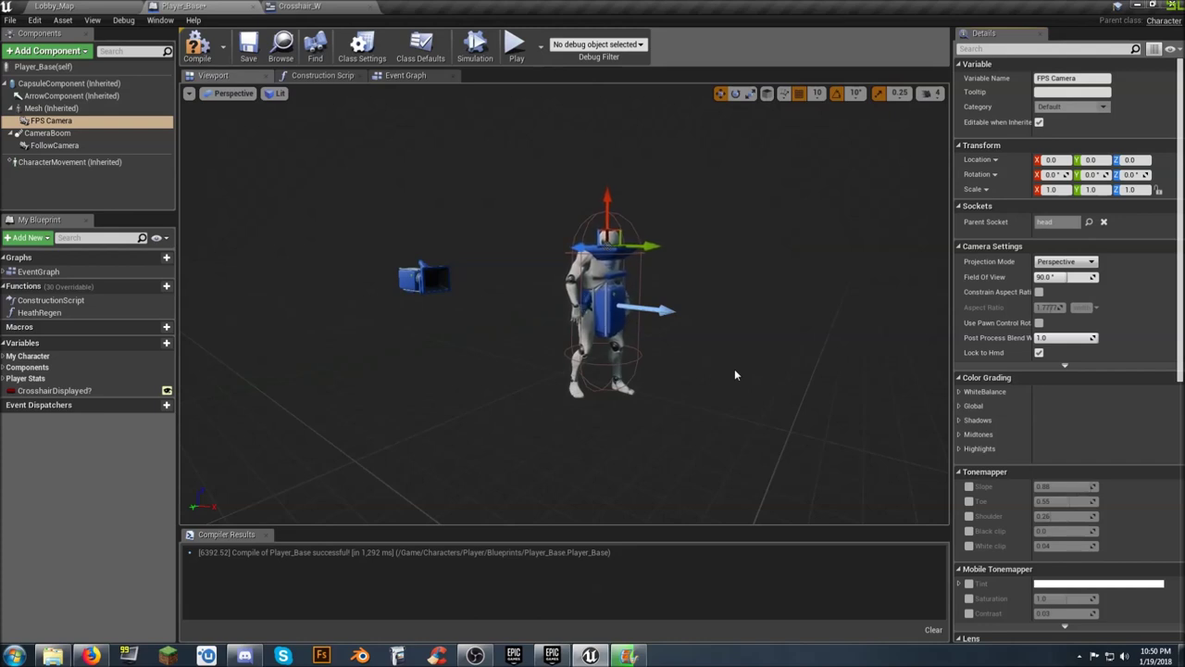
right_click_drag(729, 375, 703, 370)
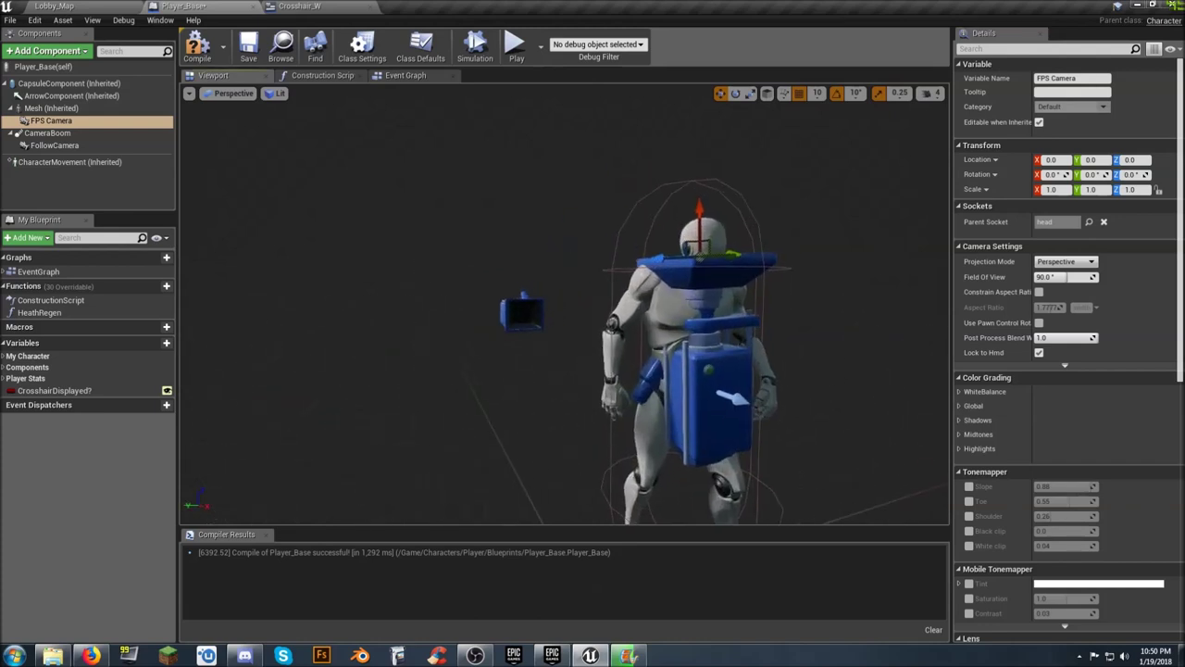
scroll(721, 328, "down", 5)
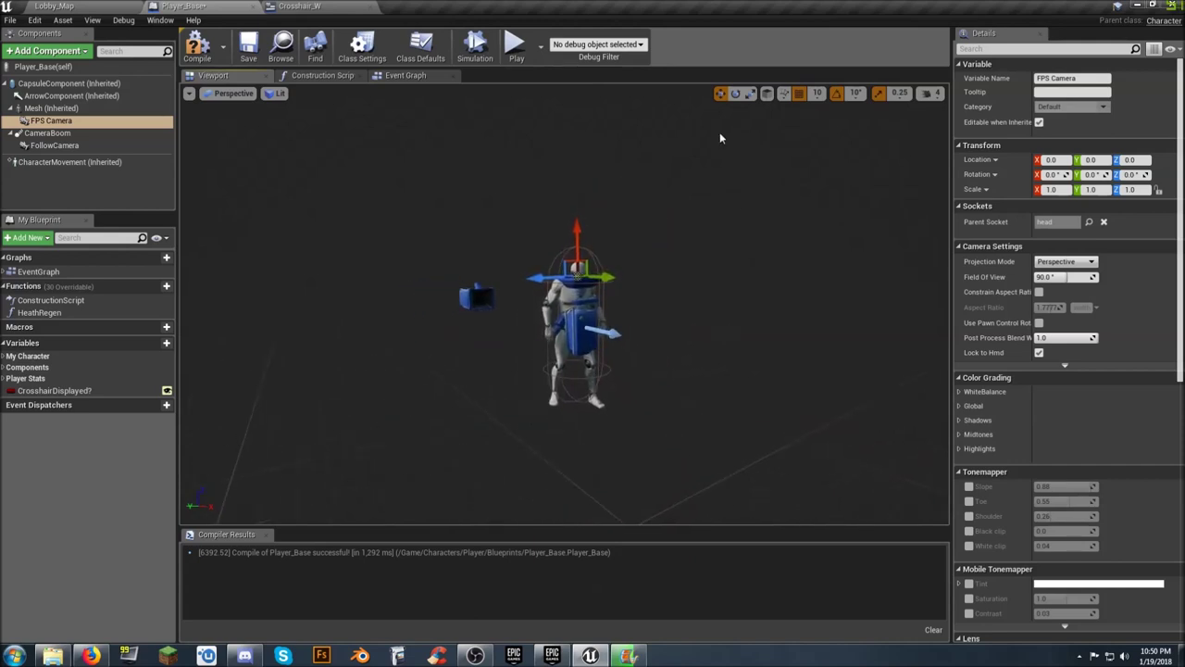
Rotate the FPS Camera to -90, 0, 90 so it faces forward from the head.
left_click(737, 94)
left_click_drag(690, 263, 563, 402)
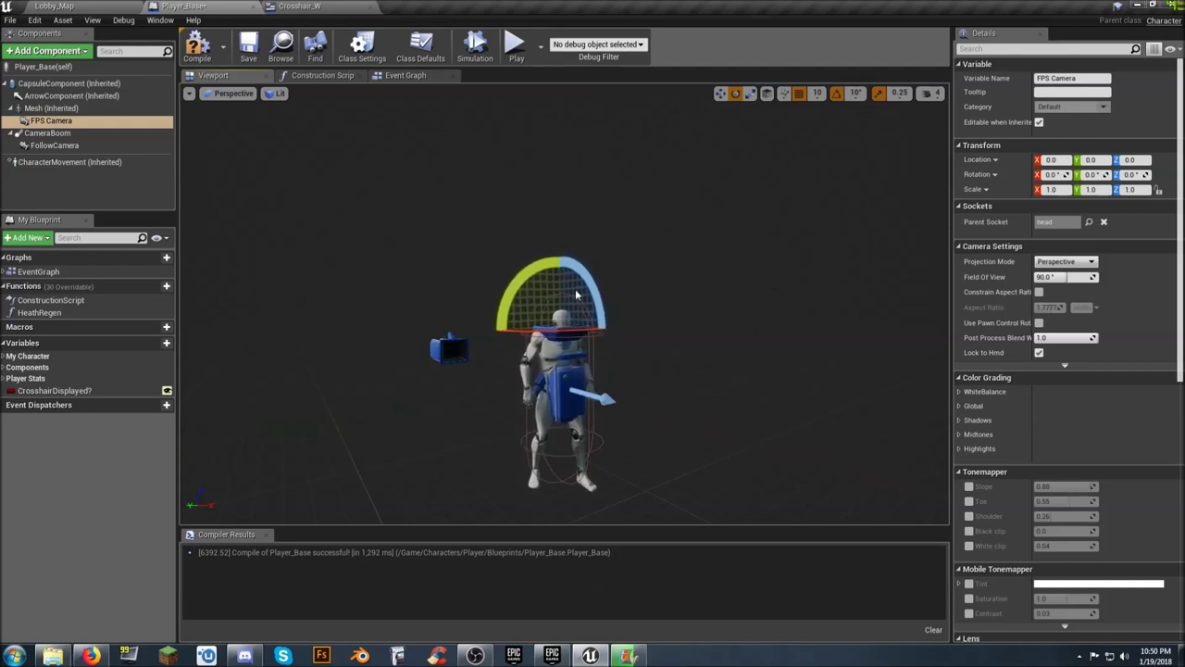
mouse_move(576, 295)
left_mouse_down()
mouse_move(607, 302)
mouse_move(613, 335)
left_mouse_up()
mouse_move(647, 246)
left_mouse_down()
mouse_move(571, 236)
mouse_move(593, 278)
left_mouse_up()
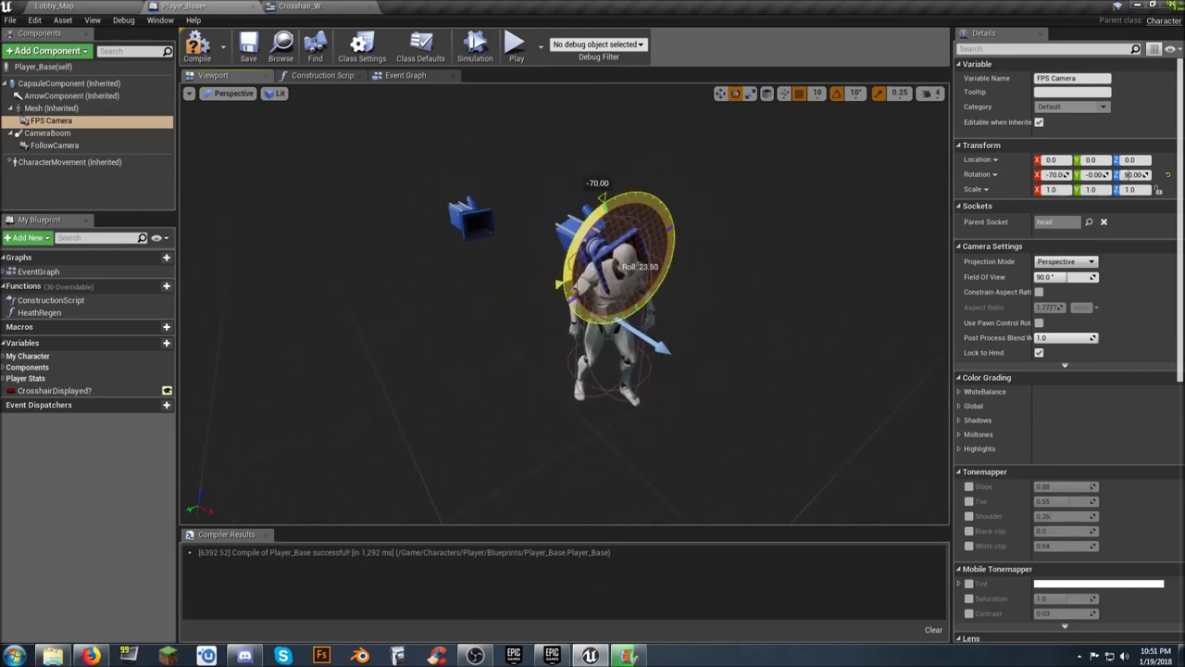
mouse_move(593, 278)
left_mouse_down()
mouse_move(546, 278)
mouse_move(656, 335)
left_mouse_up()
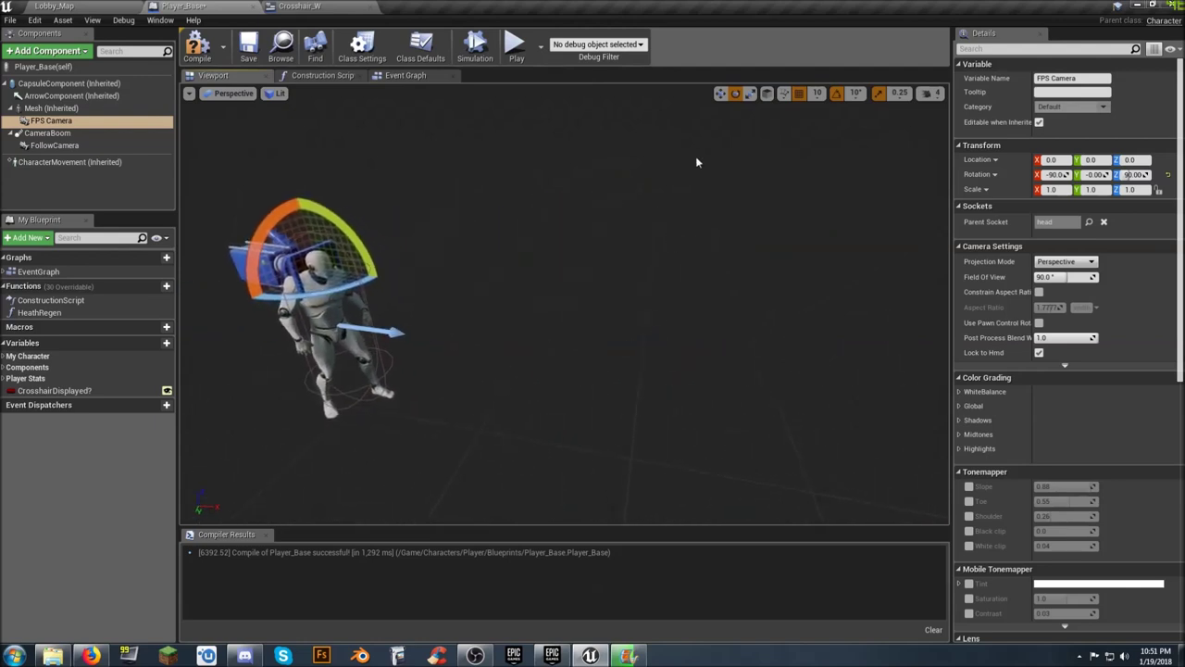
Move the FPS Camera about 20 units along Y, then compile and save Player_Base.
left_click(720, 94)
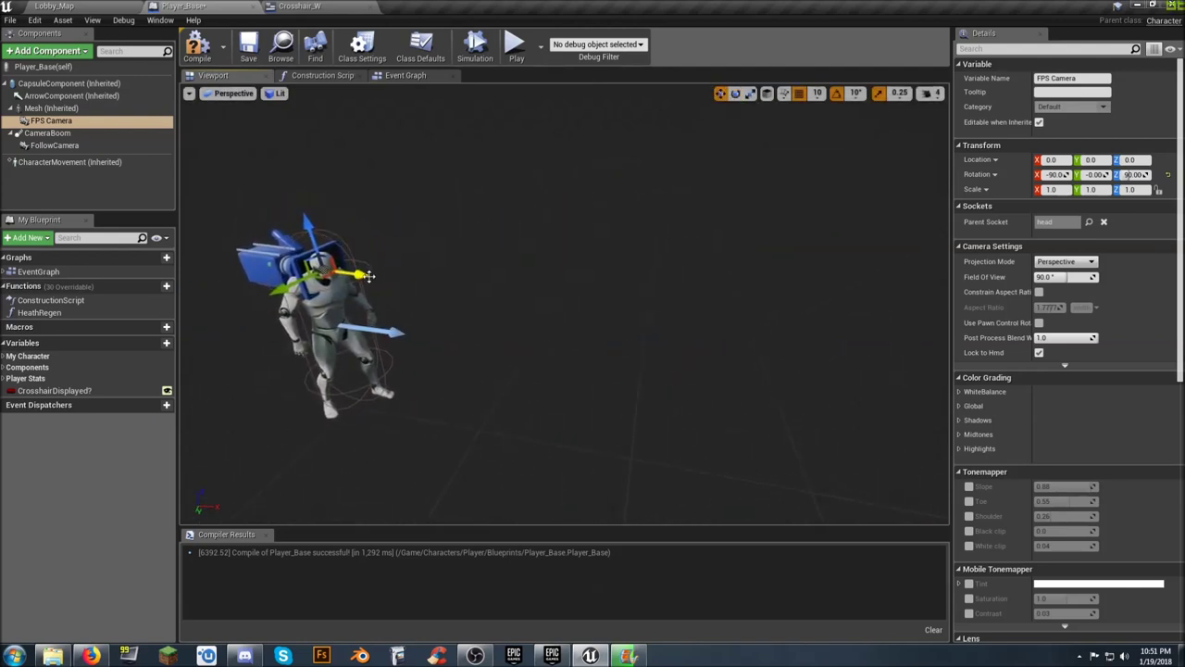
left_click_drag(364, 276, 377, 283)
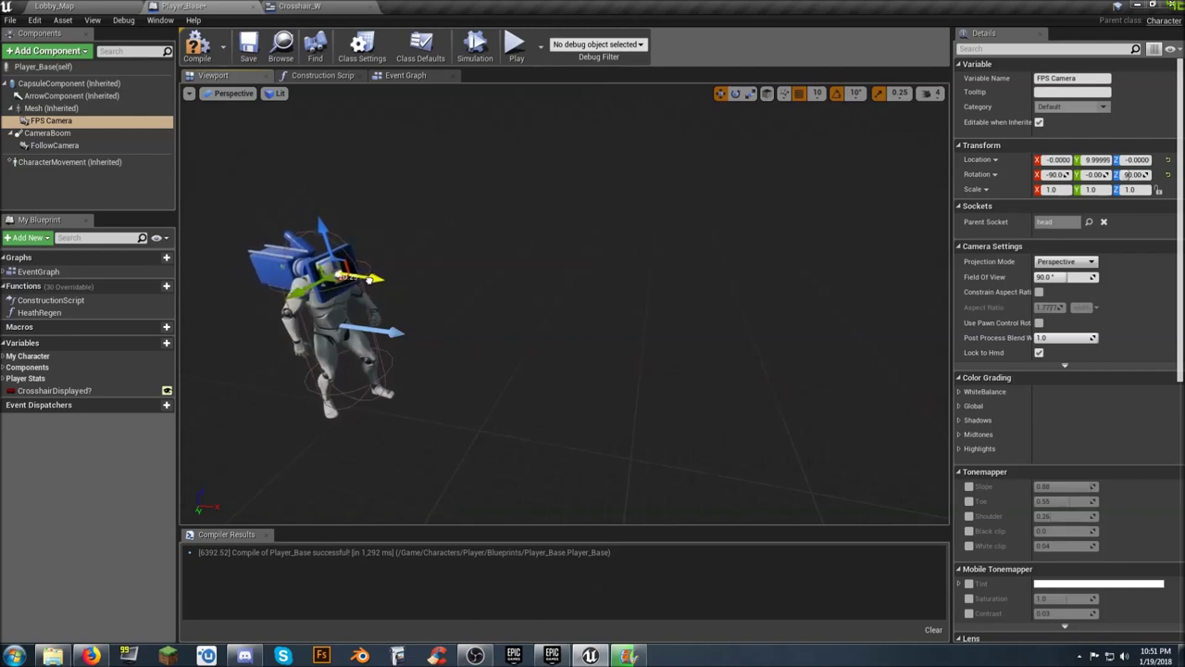
left_click_drag(377, 282, 582, 293)
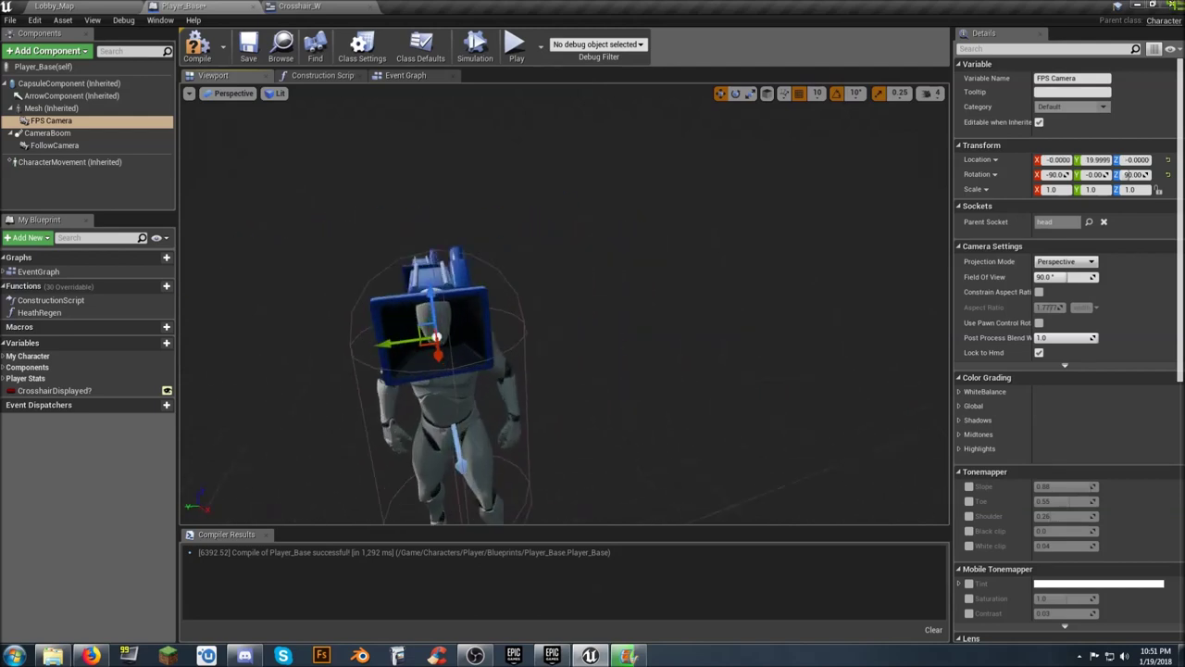
left_click_drag(581, 292, 483, 288)
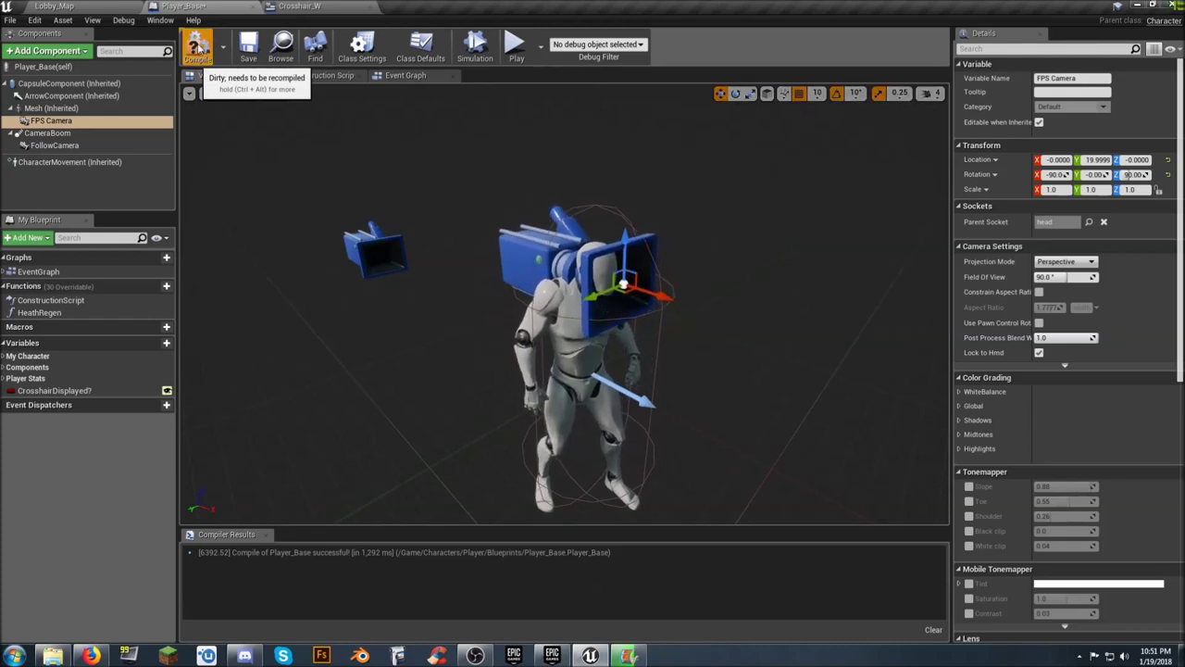
left_click(250, 51)
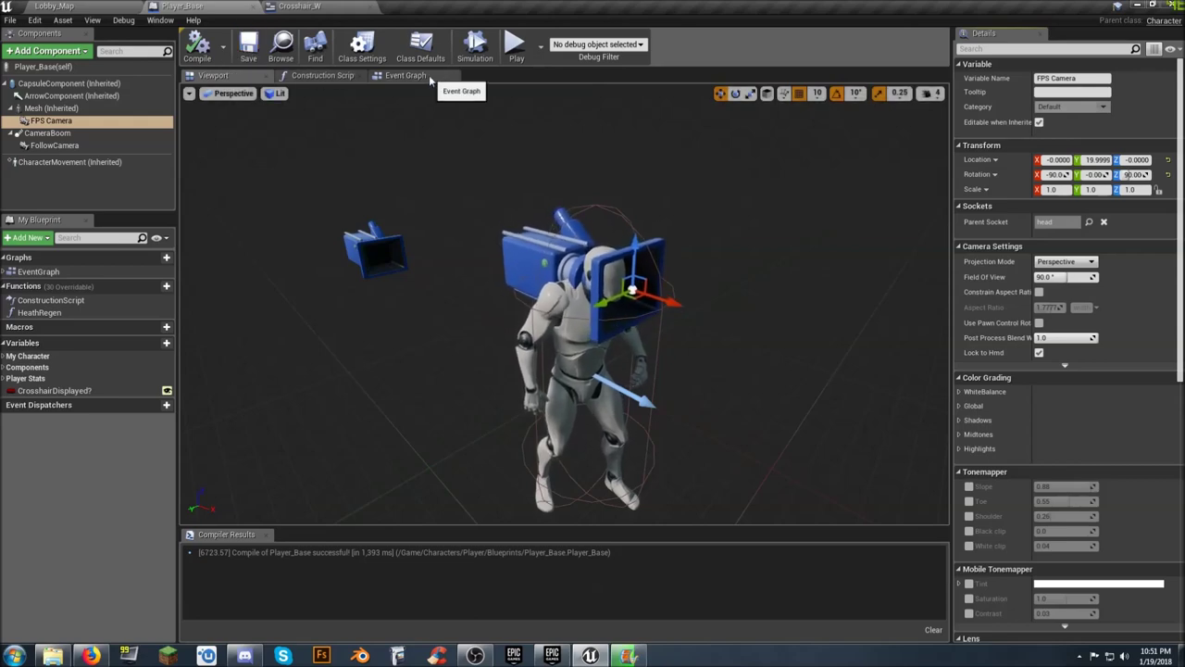
left_click(429, 78)
right_click_drag(721, 292, 678, 248)
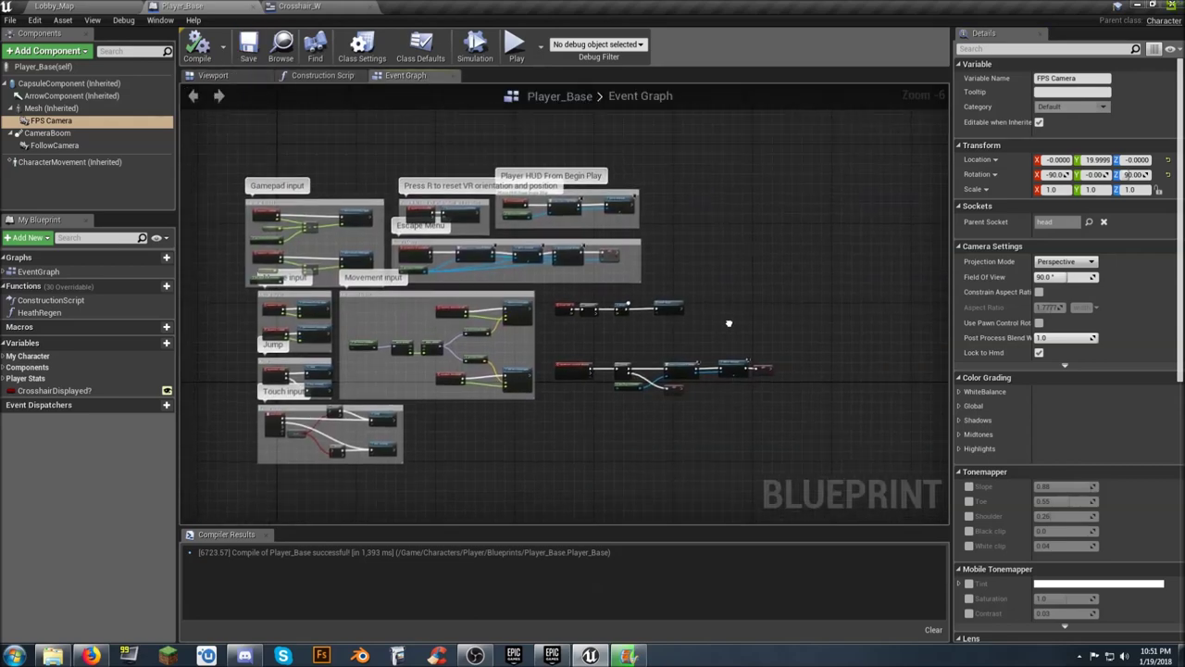
scroll(678, 247, "up", 2)
scroll(524, 298, "up", 2)
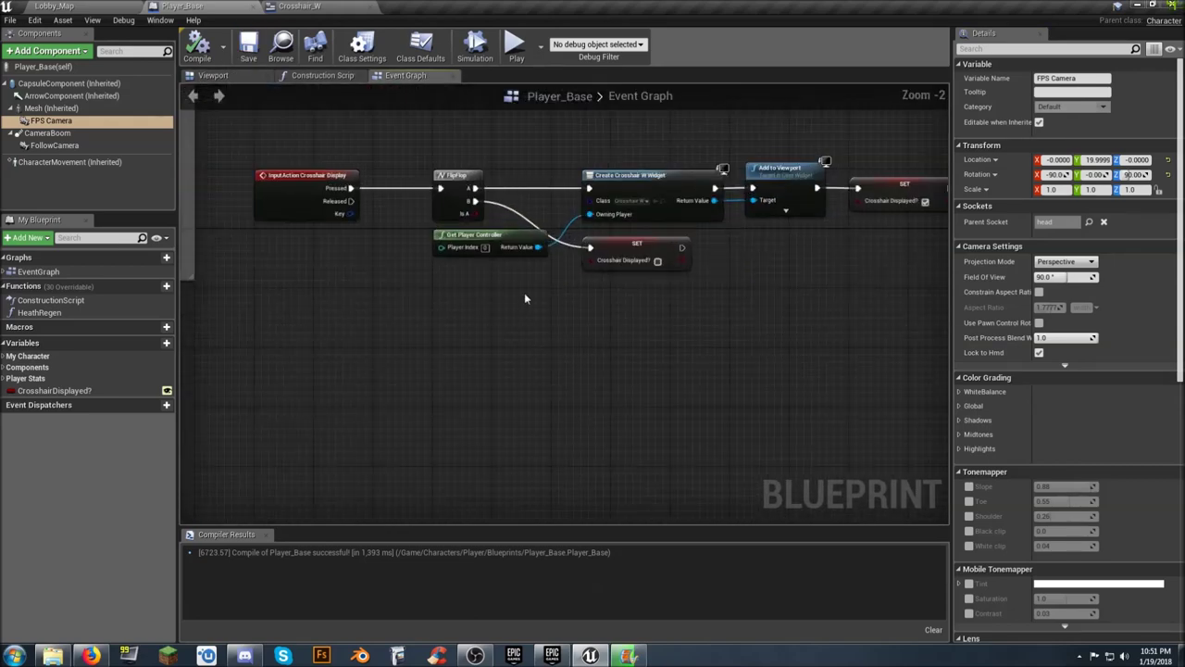
right_click_drag(524, 298, 497, 323)
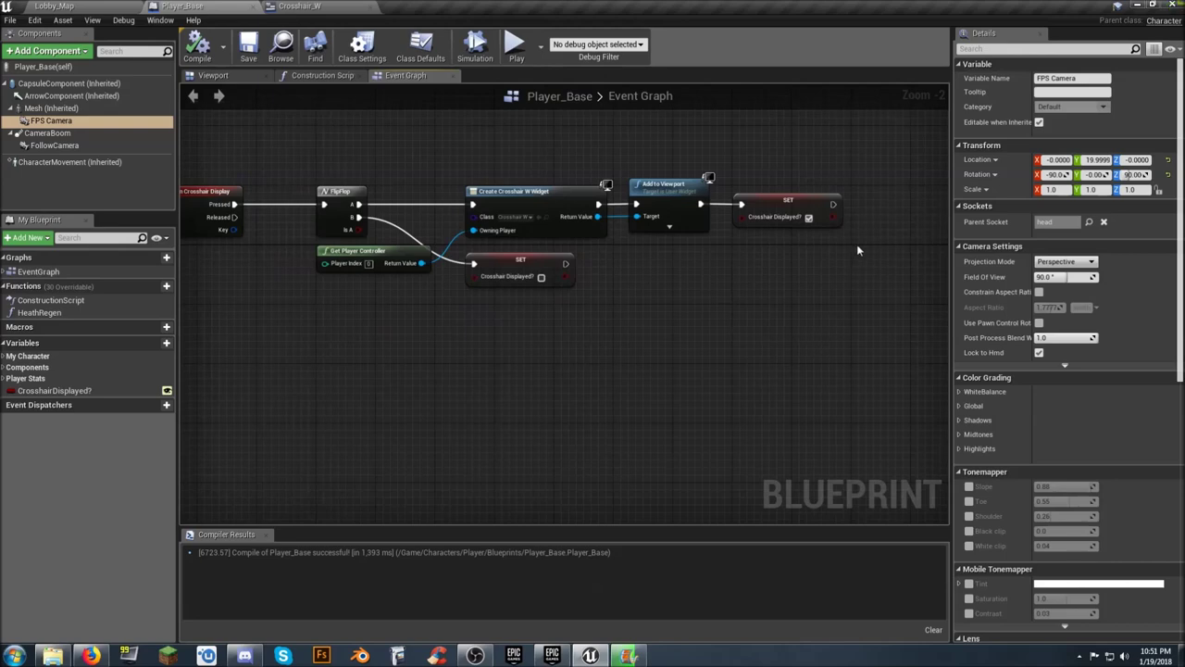
left_click_drag(864, 230, 471, 164)
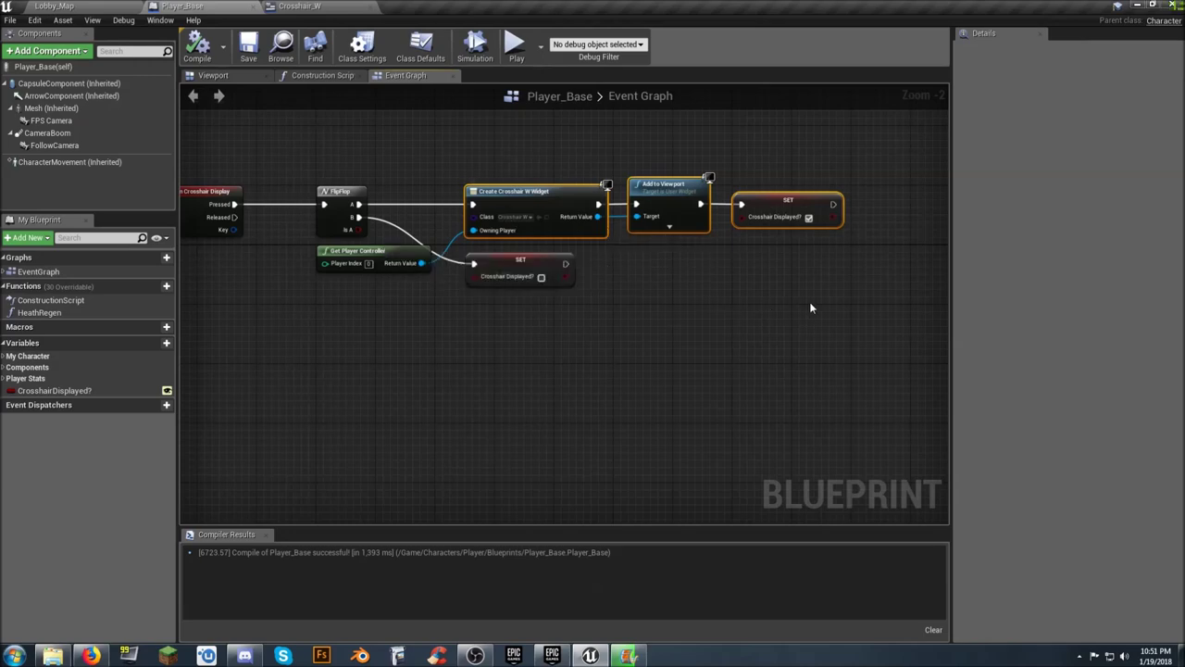
left_click_drag(834, 312, 406, 192)
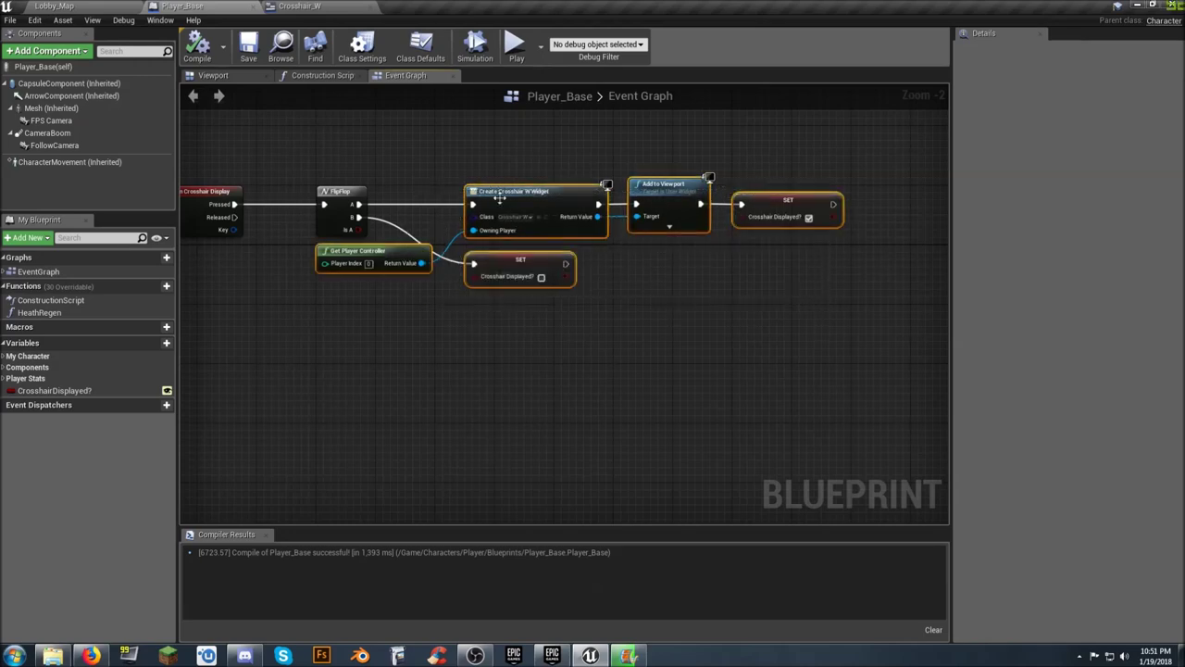
left_click(651, 279)
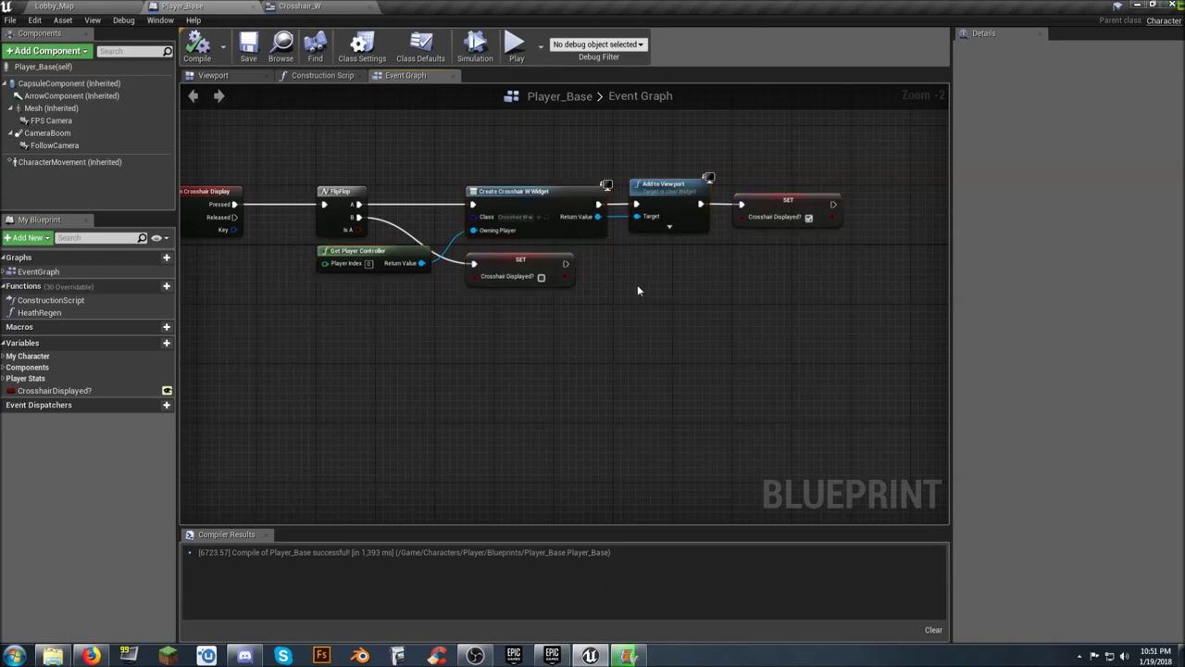
right_click_drag(583, 307, 554, 322)
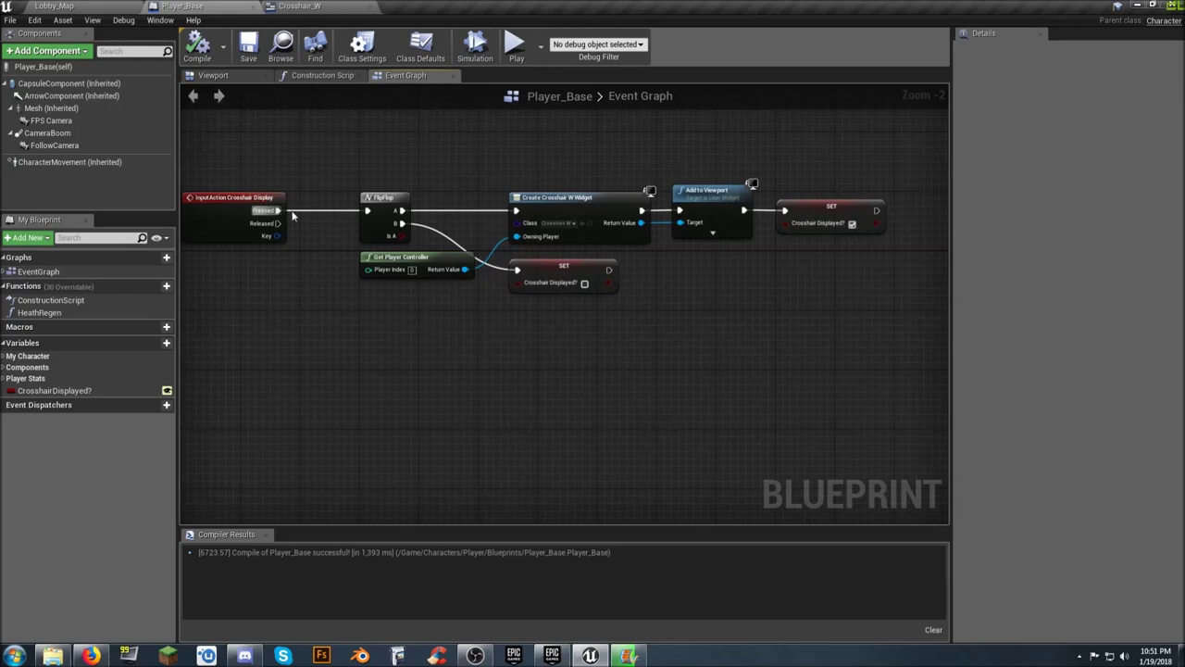
left_click_drag(787, 287, 442, 193)
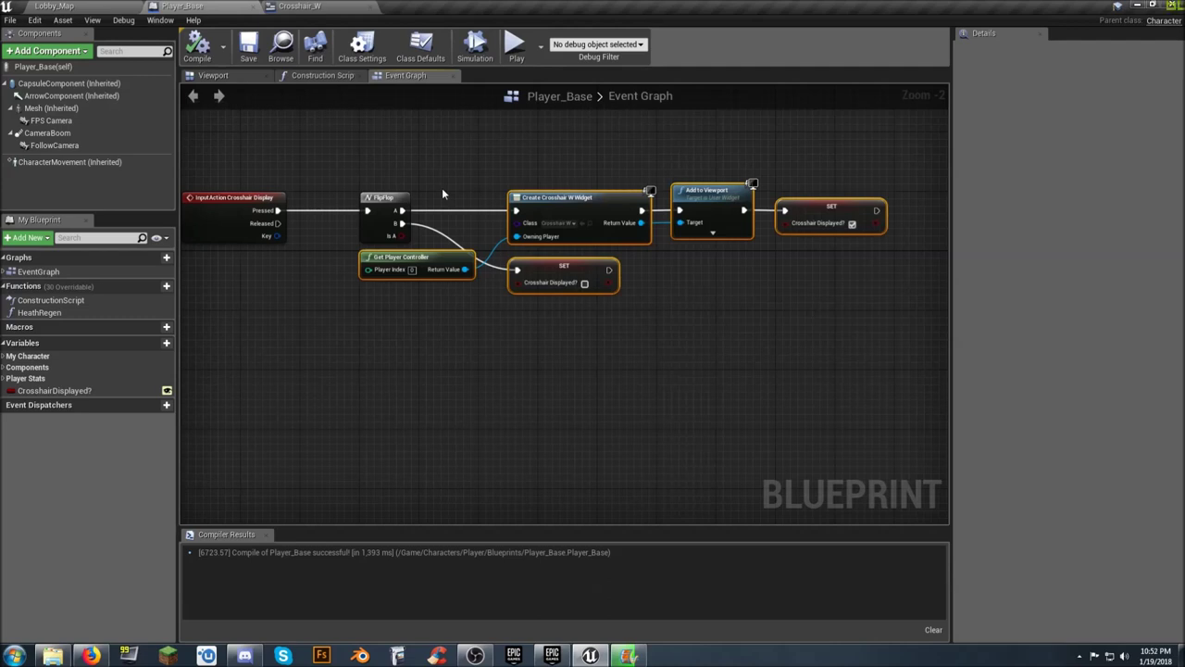
Delete the crosshair widget, player controller and SET nodes, then pull a wire from FlipFlop A.
key("Delete")
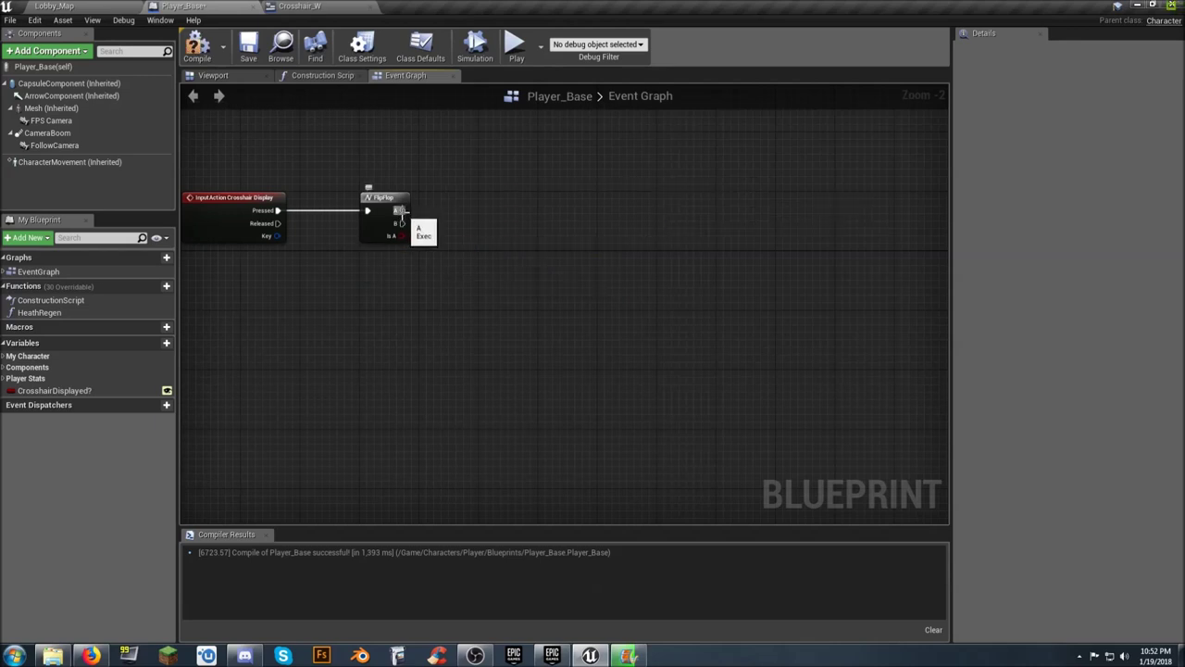
left_click_drag(401, 211, 509, 213)
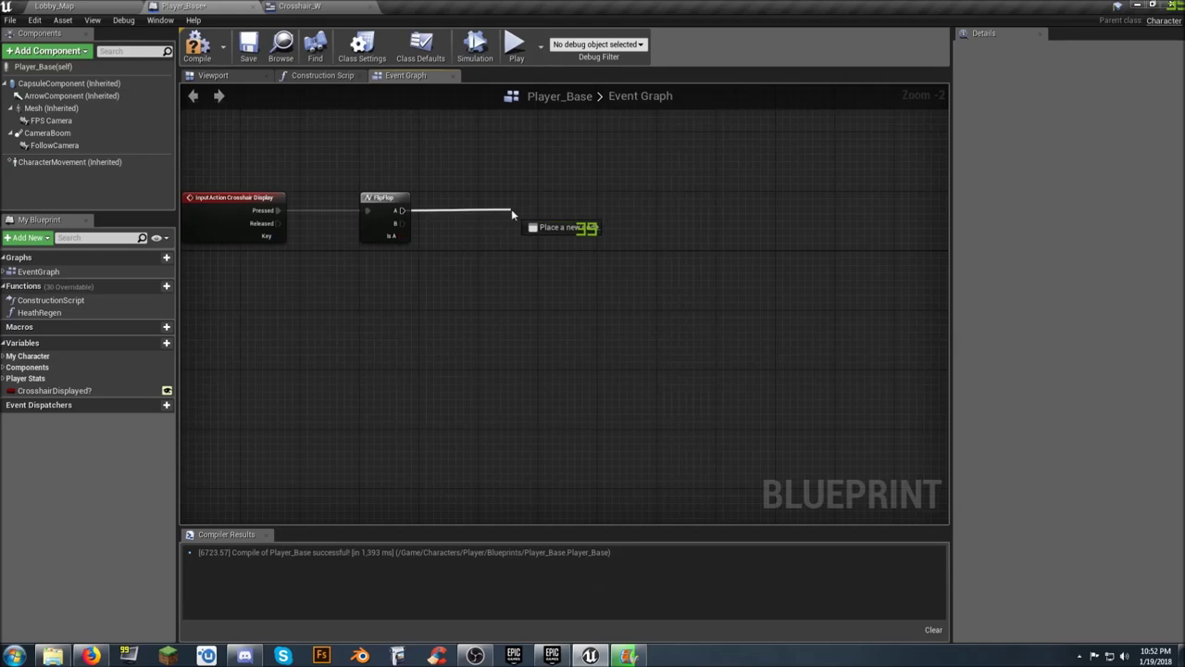
left_click_drag(520, 214, 524, 215)
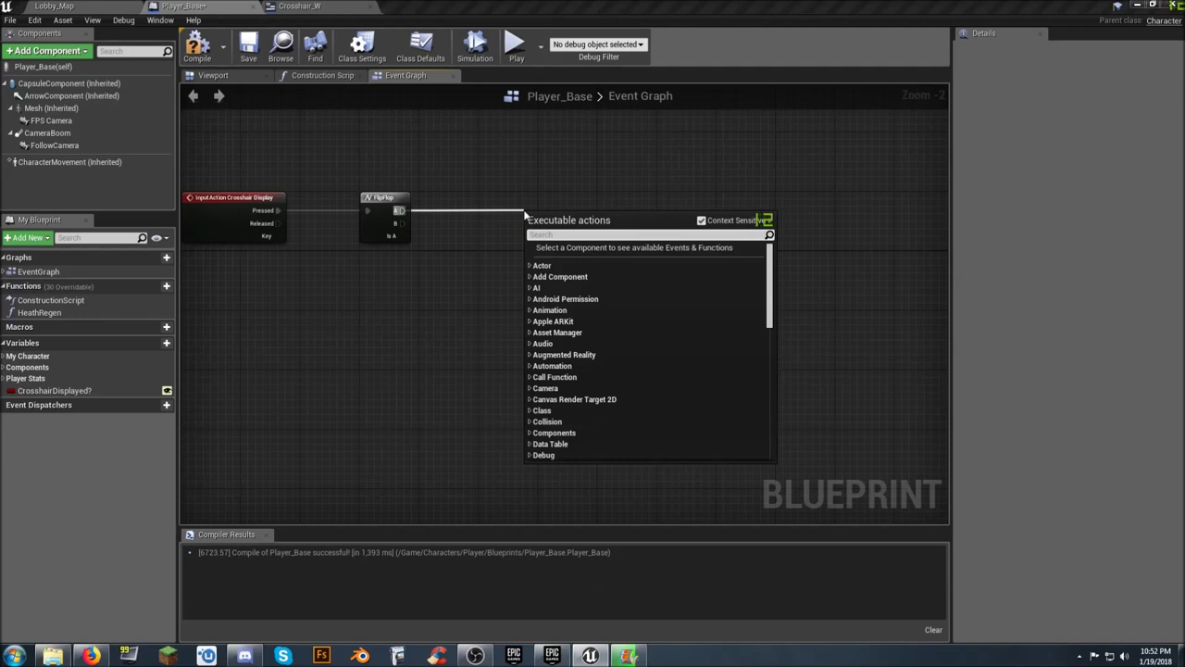
Connect FlipFlop A to a Deactivate node targeting Follow Camera.
type("deactive")
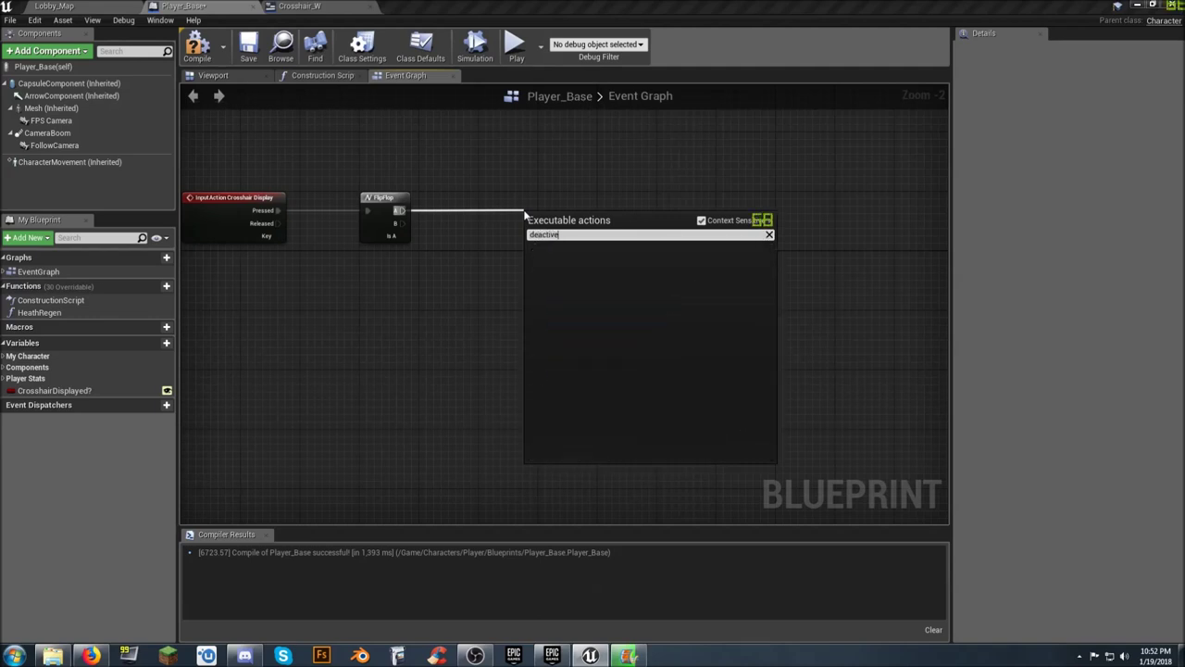
key("BackSpace")
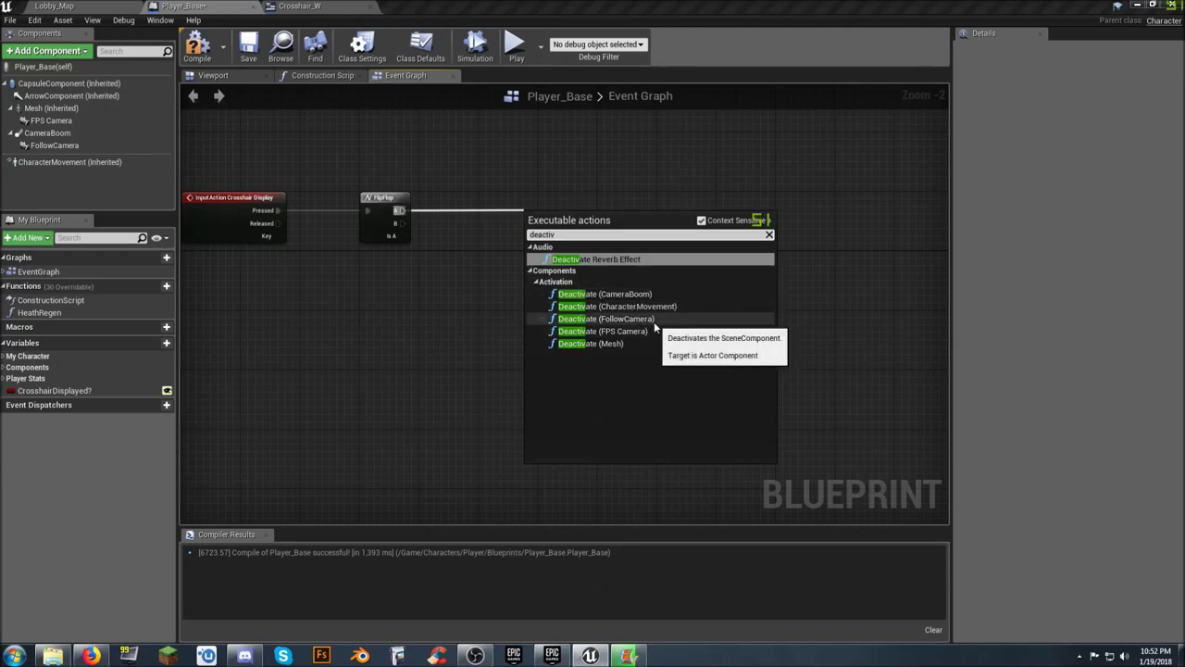
left_click(654, 320)
left_click_drag(586, 220, 595, 200)
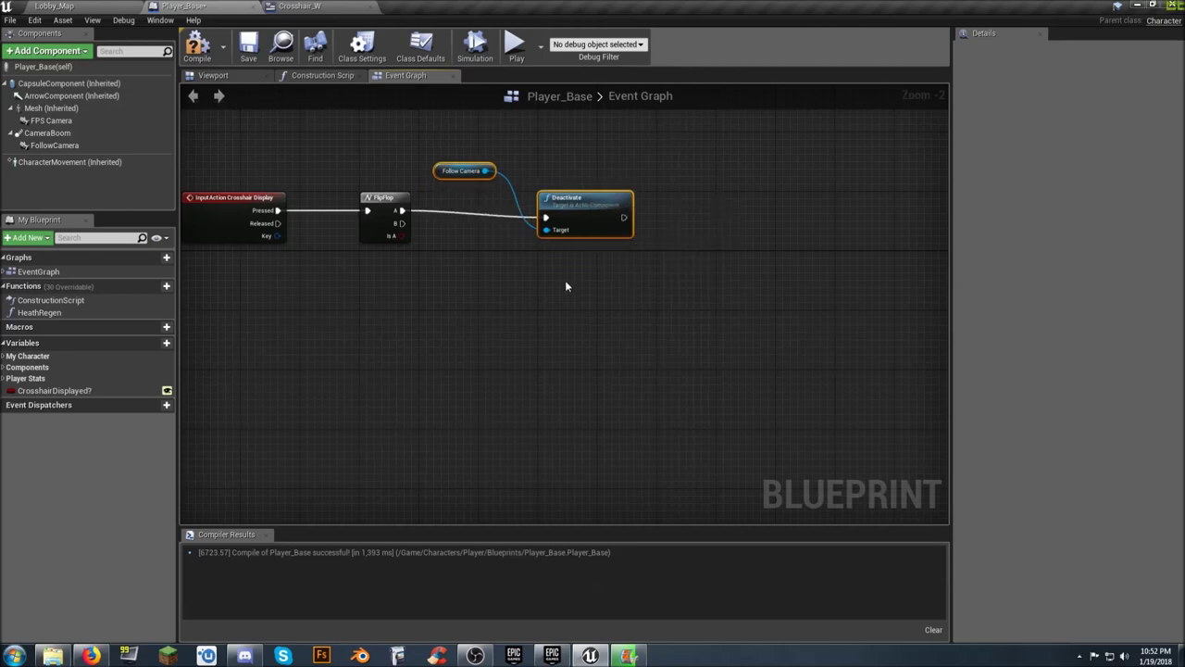
left_click(621, 268)
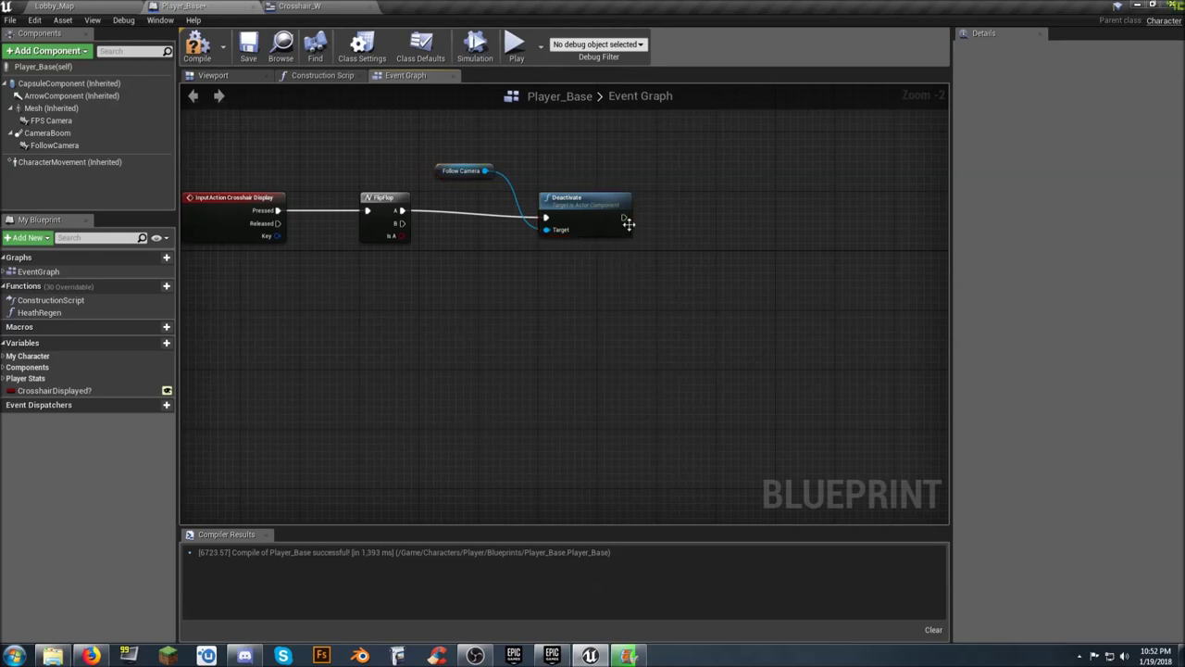
Chain an Activate node for FPS Camera after the Deactivate and tidy the toggle nodes.
left_click_drag(624, 217, 671, 217)
type("activa")
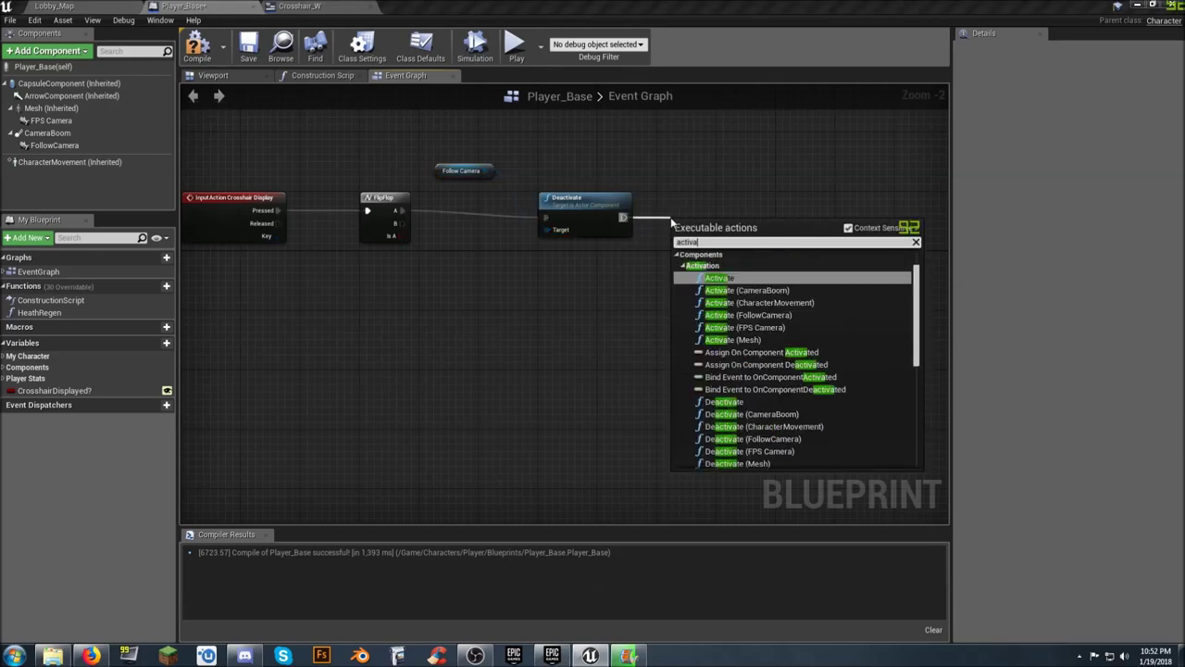
left_click(753, 324)
left_click_drag(707, 215, 707, 201)
left_click(610, 283)
left_click_drag(781, 275, 463, 148)
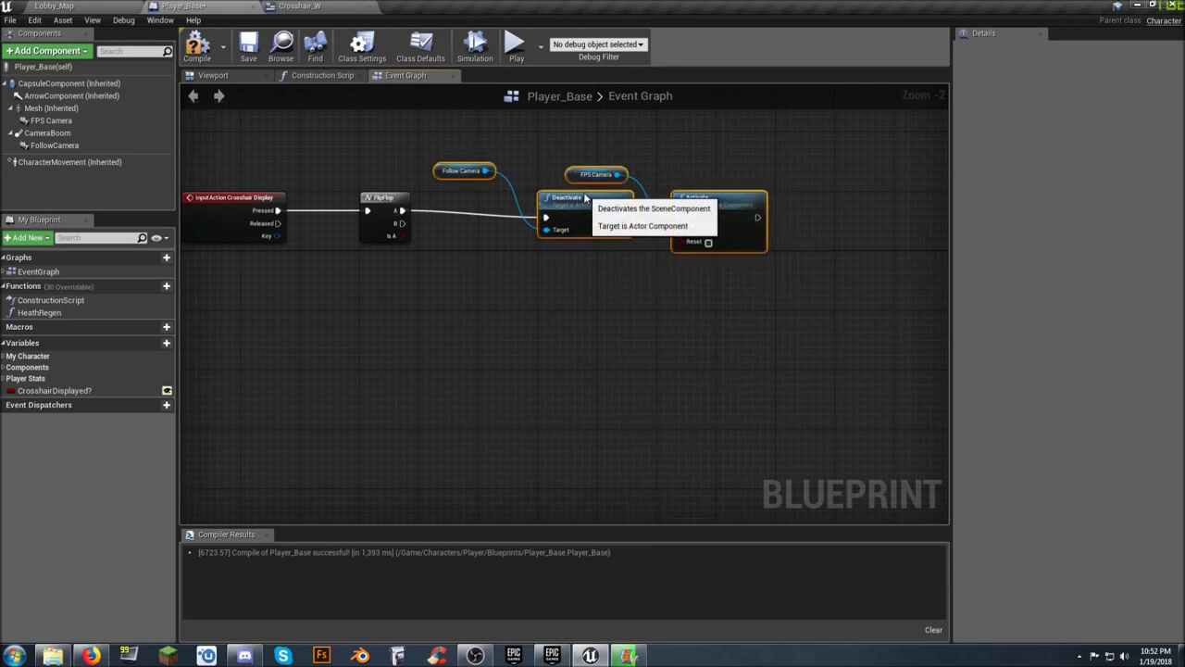
left_click_drag(585, 199, 585, 193)
left_click(584, 270)
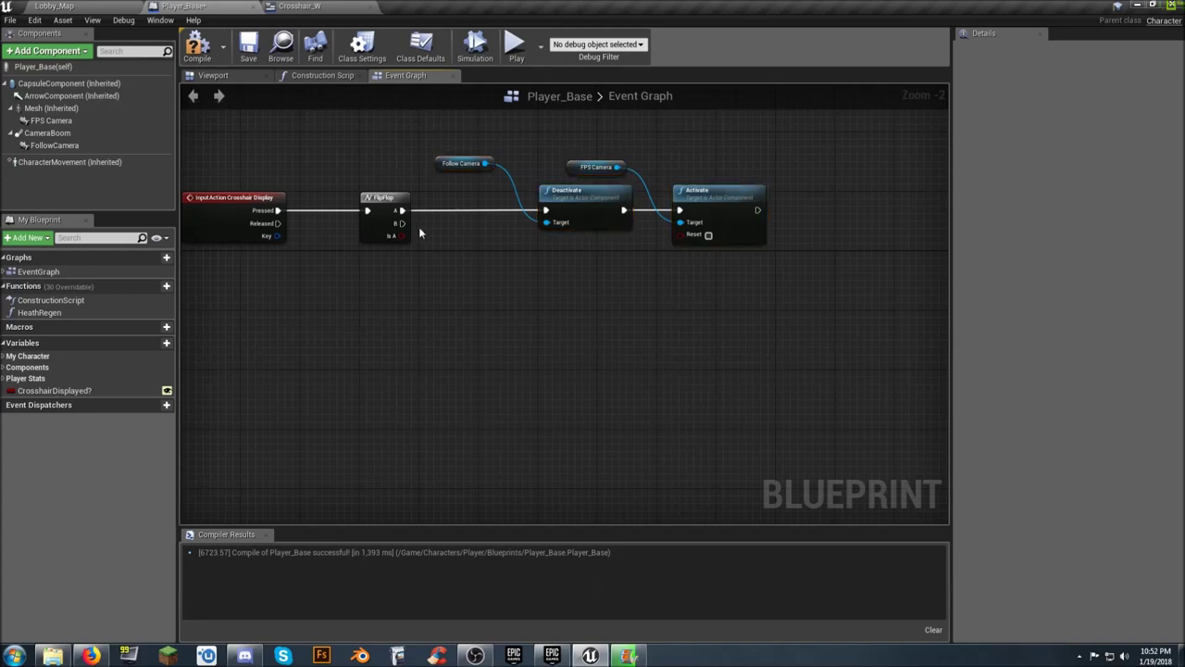
left_click_drag(401, 223, 538, 305)
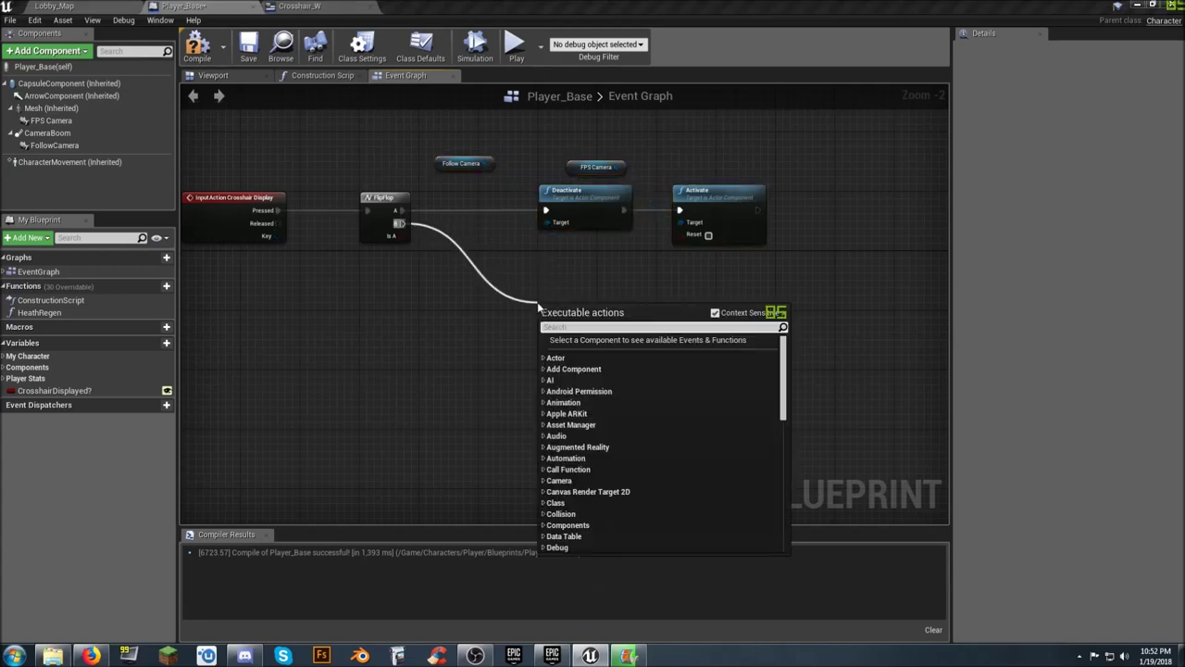
Connect FlipFlop B to a Deactivate node targeting FPS Camera.
type("deac")
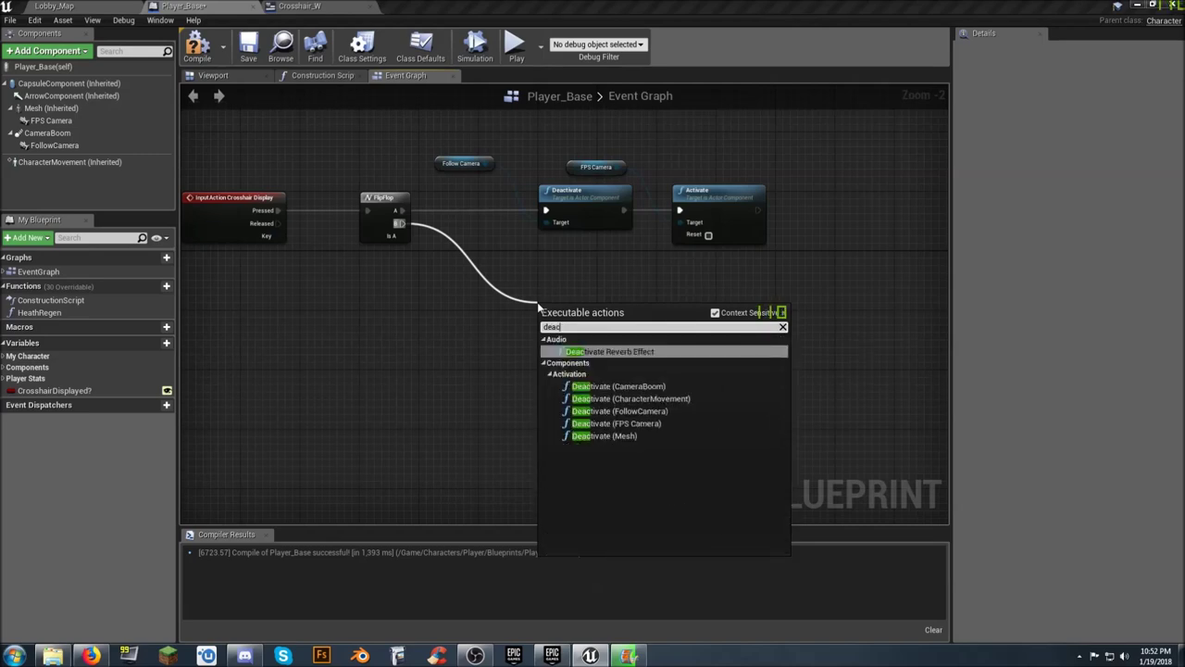
left_click(602, 423)
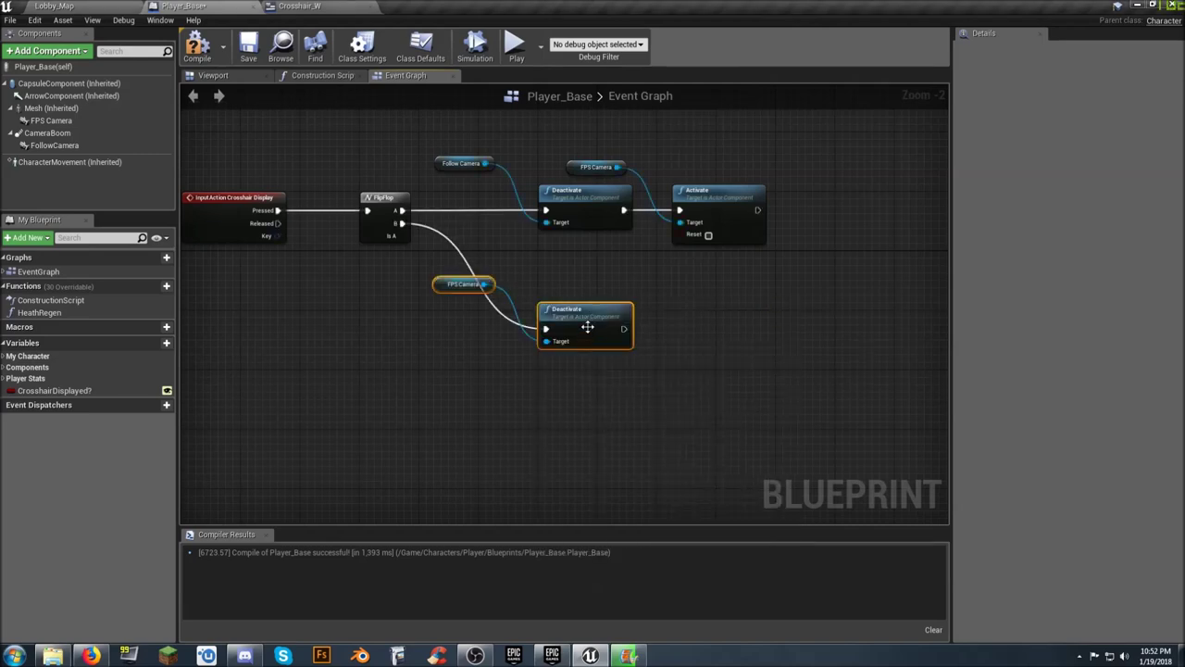
left_click_drag(590, 315, 591, 301)
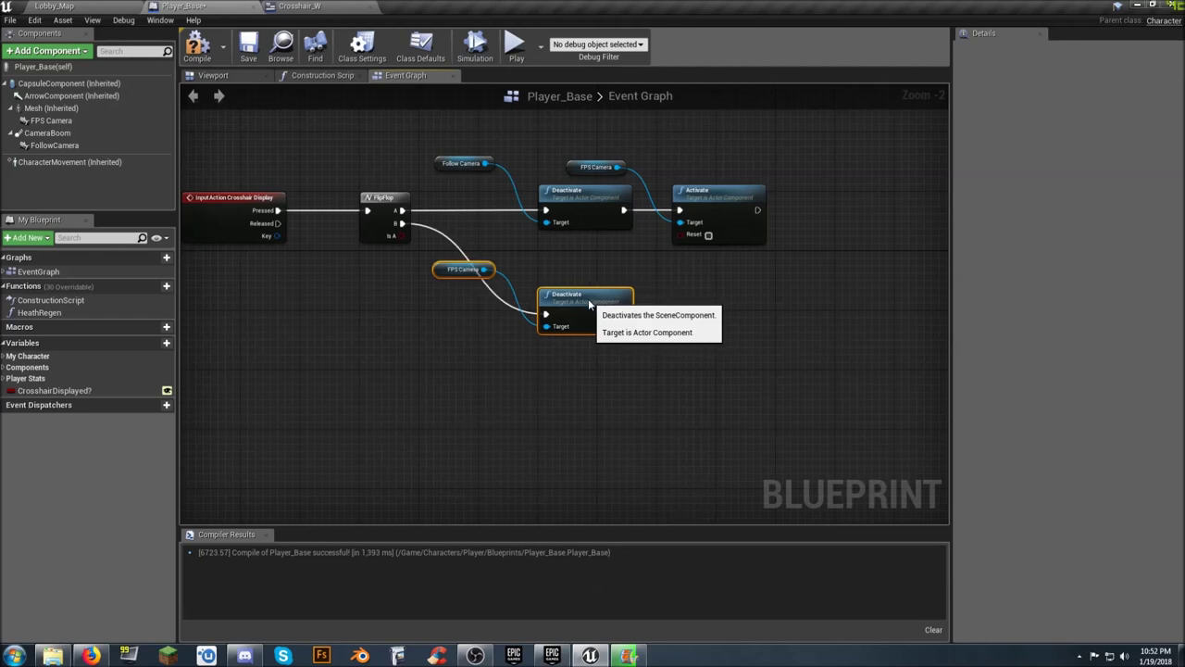
left_click(623, 390)
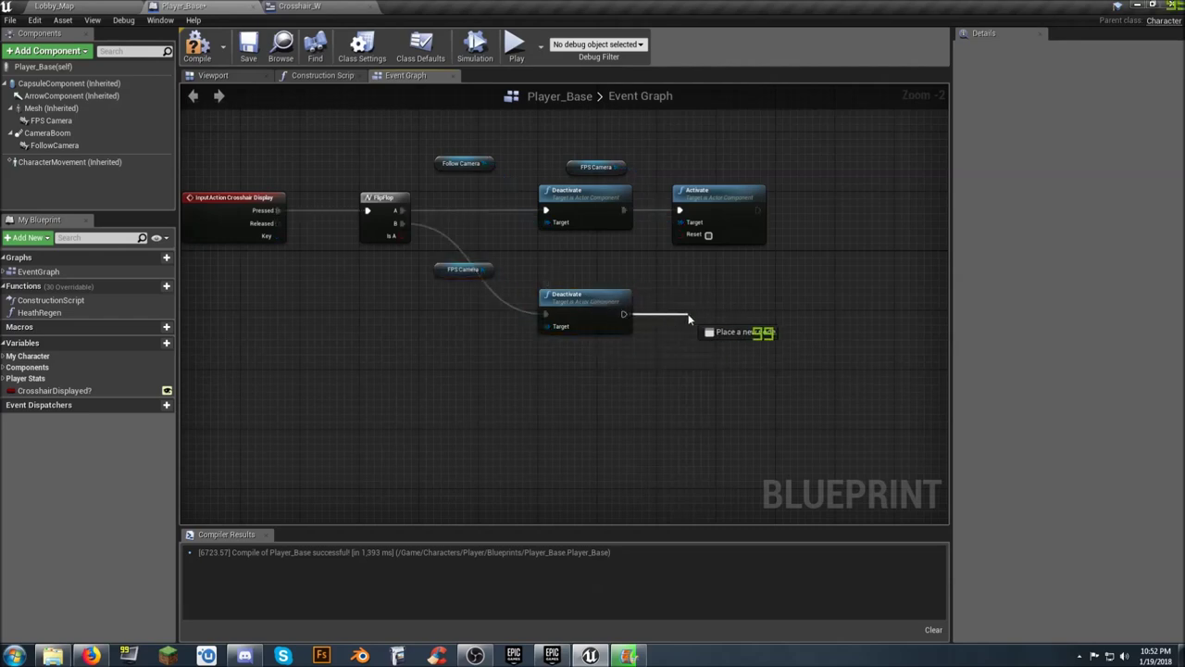
Chain an Activate node for Follow Camera after the FPS Camera Deactivate.
left_click_drag(623, 315, 688, 313)
type("act")
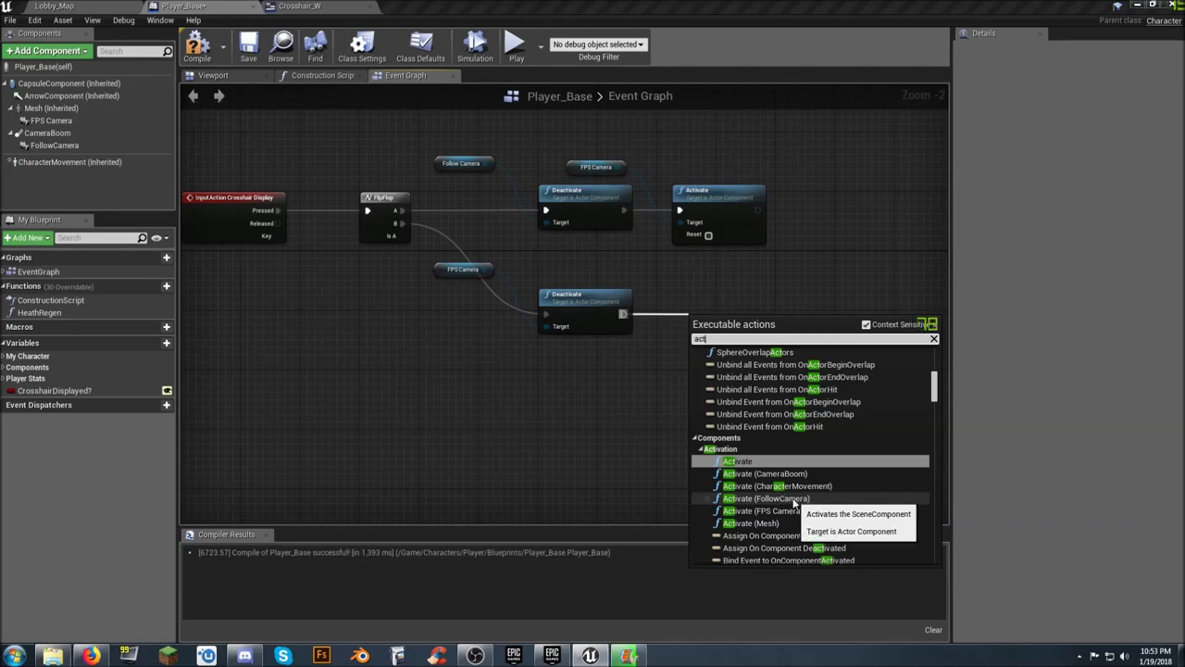
left_click(793, 500)
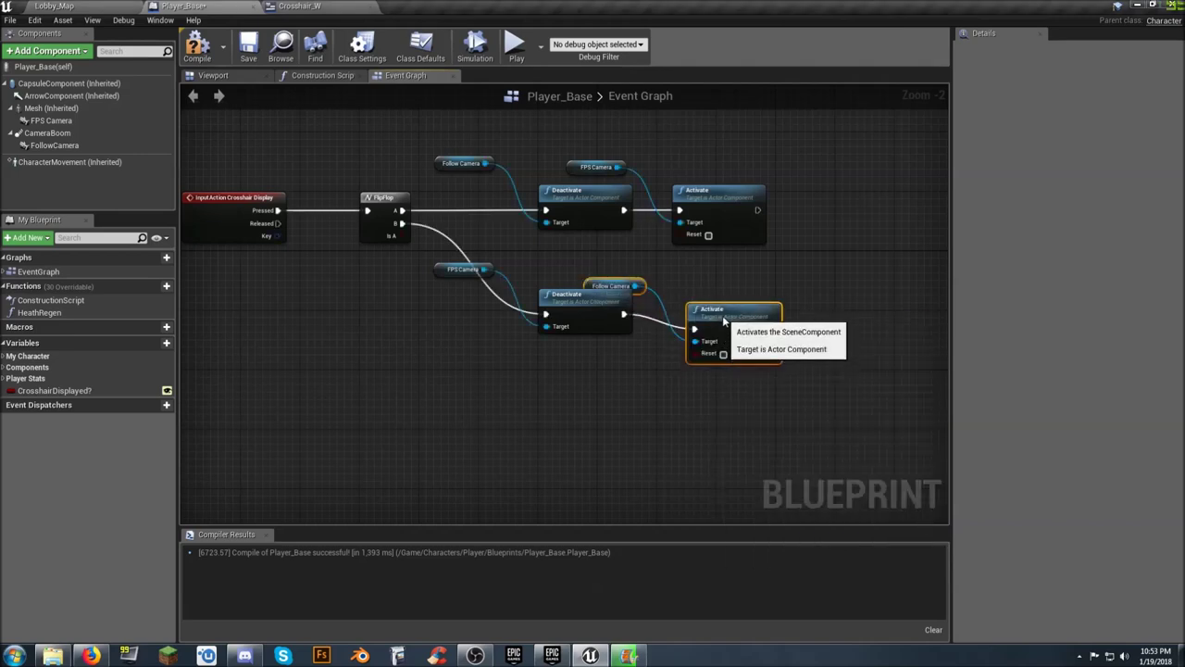
left_click(643, 394)
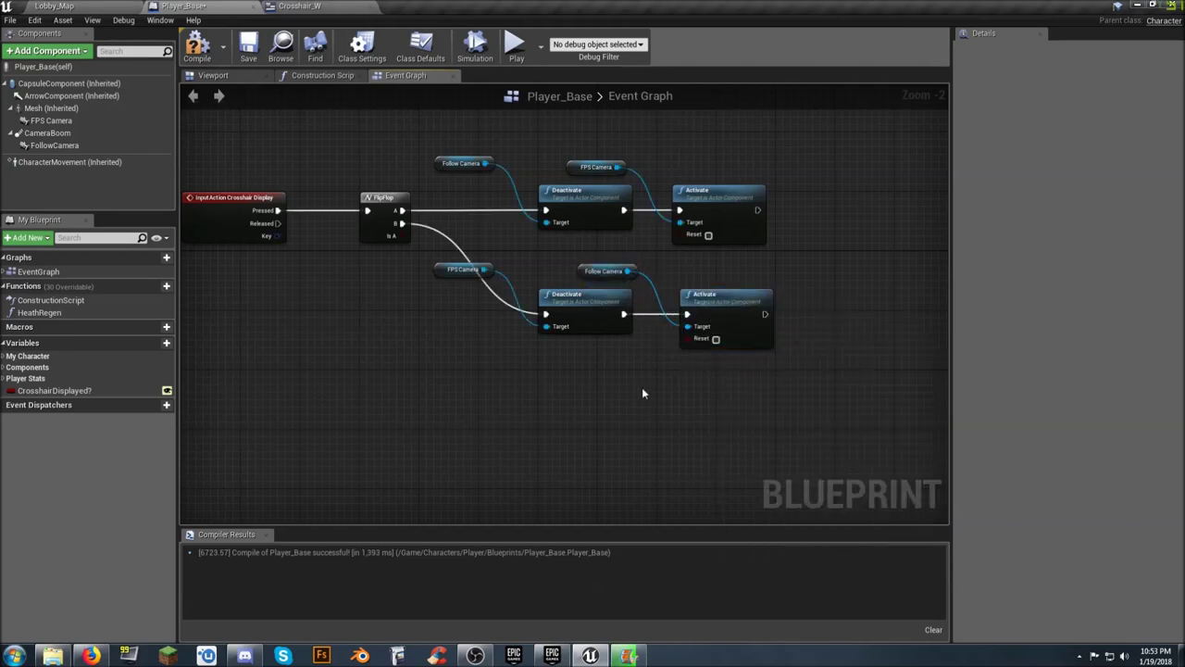
mouse_move(749, 378)
left_mouse_down()
mouse_move(632, 269)
mouse_move(695, 294)
left_mouse_up()
left_click(563, 388)
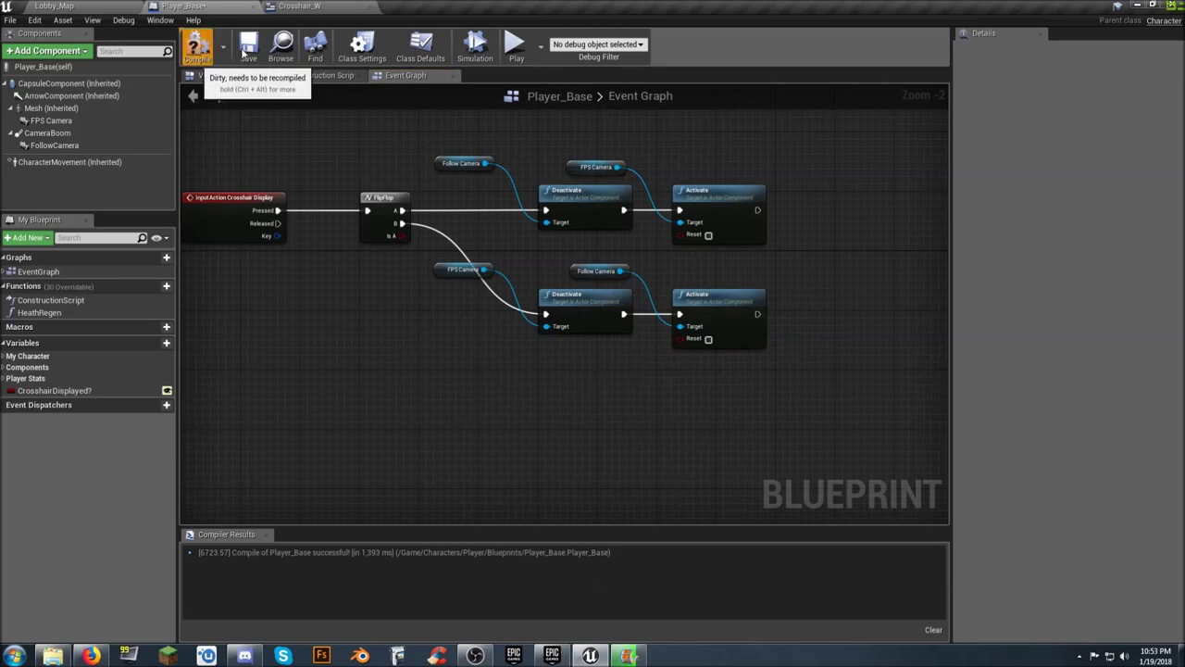
Compile Player_Base and play-test Lobby_Map, switching between first- and third-person views.
left_click(198, 49)
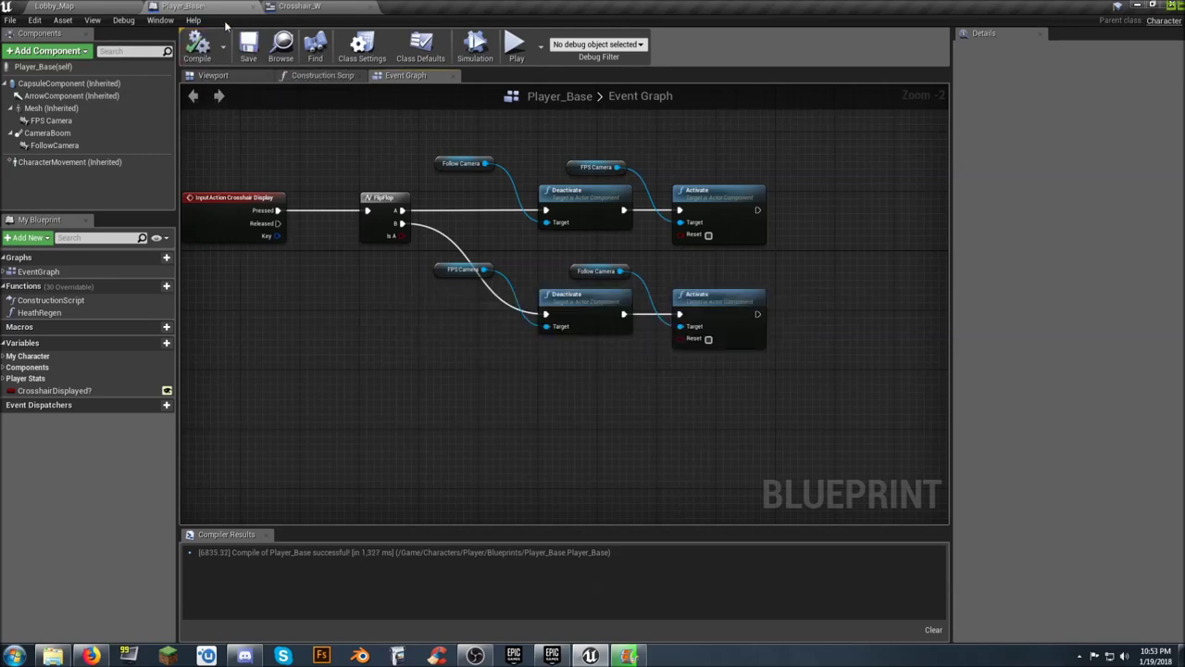
left_click(113, 7)
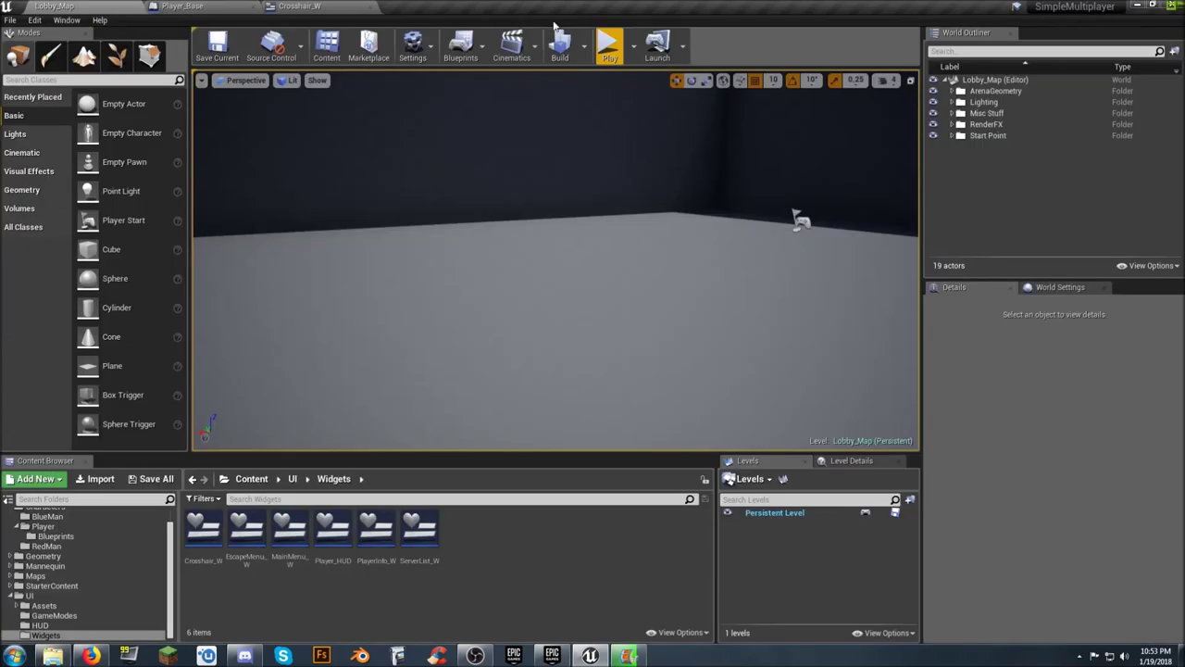
left_click(610, 46)
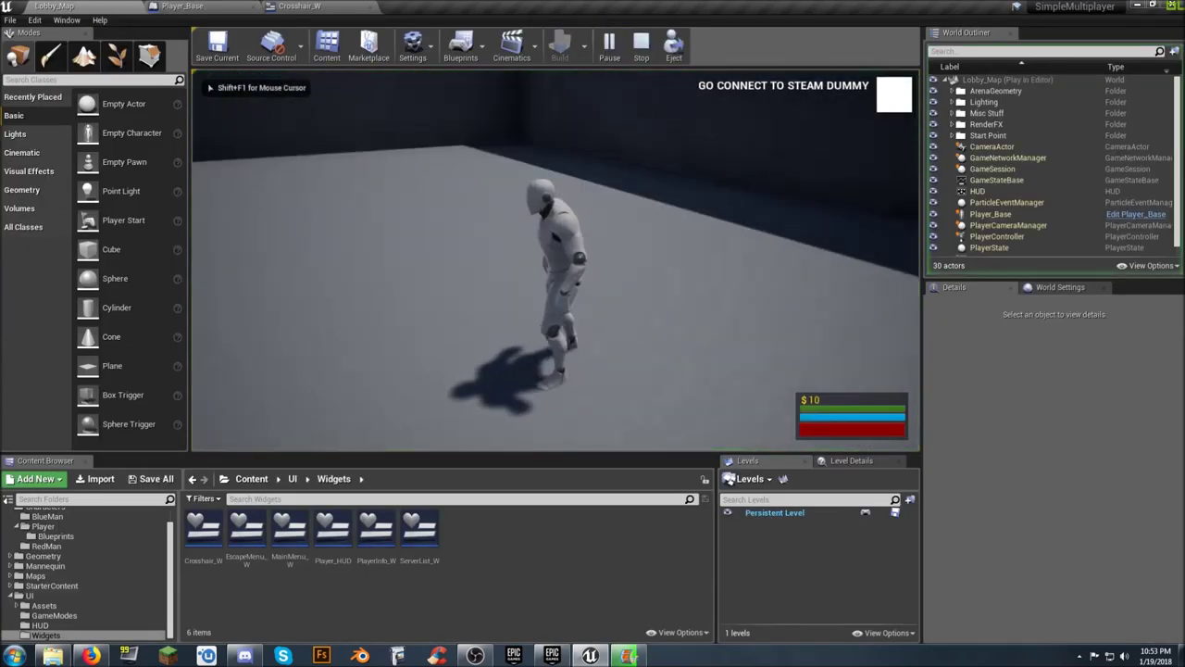
key("w")
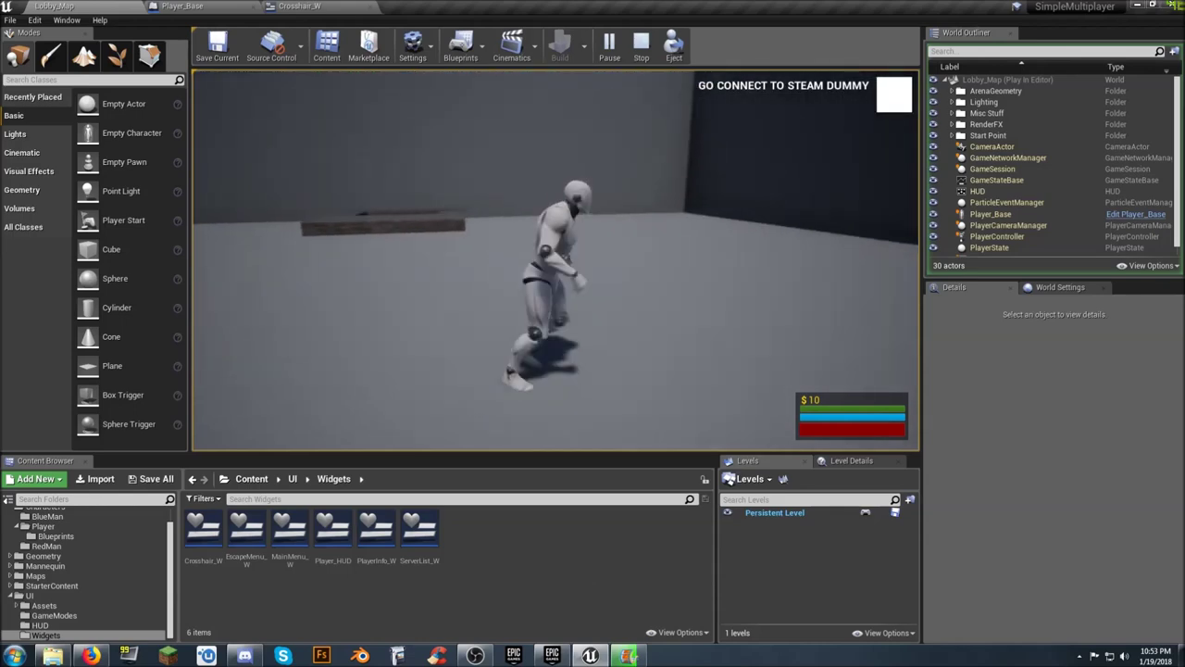
key("Escape")
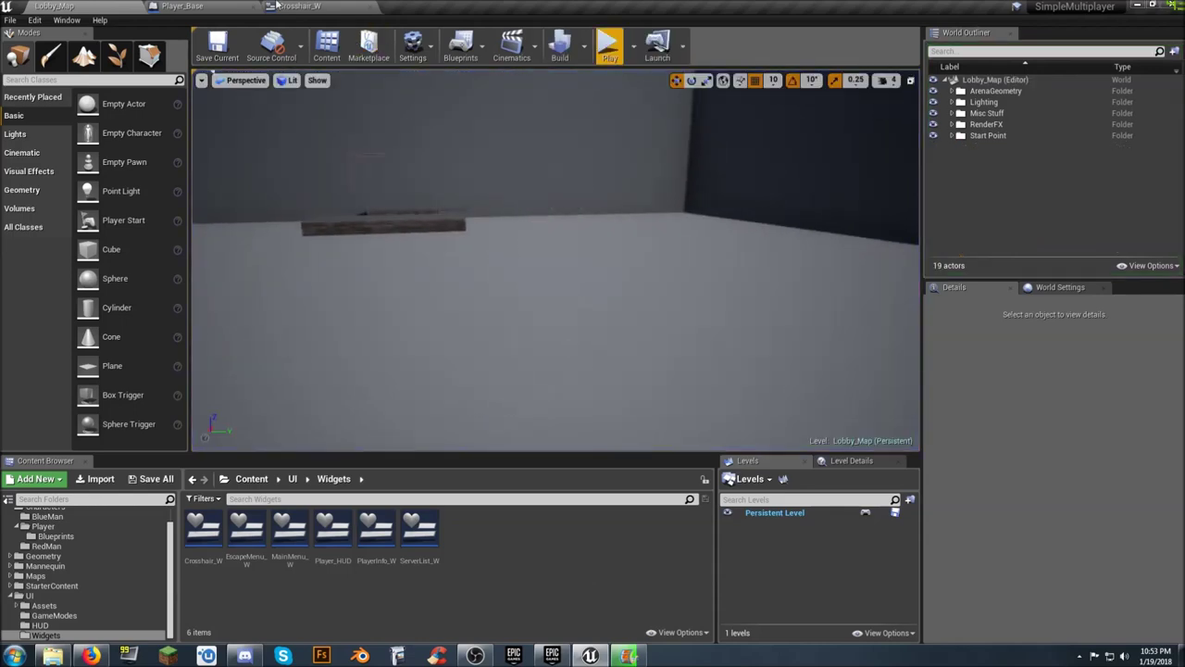
left_click(215, 6)
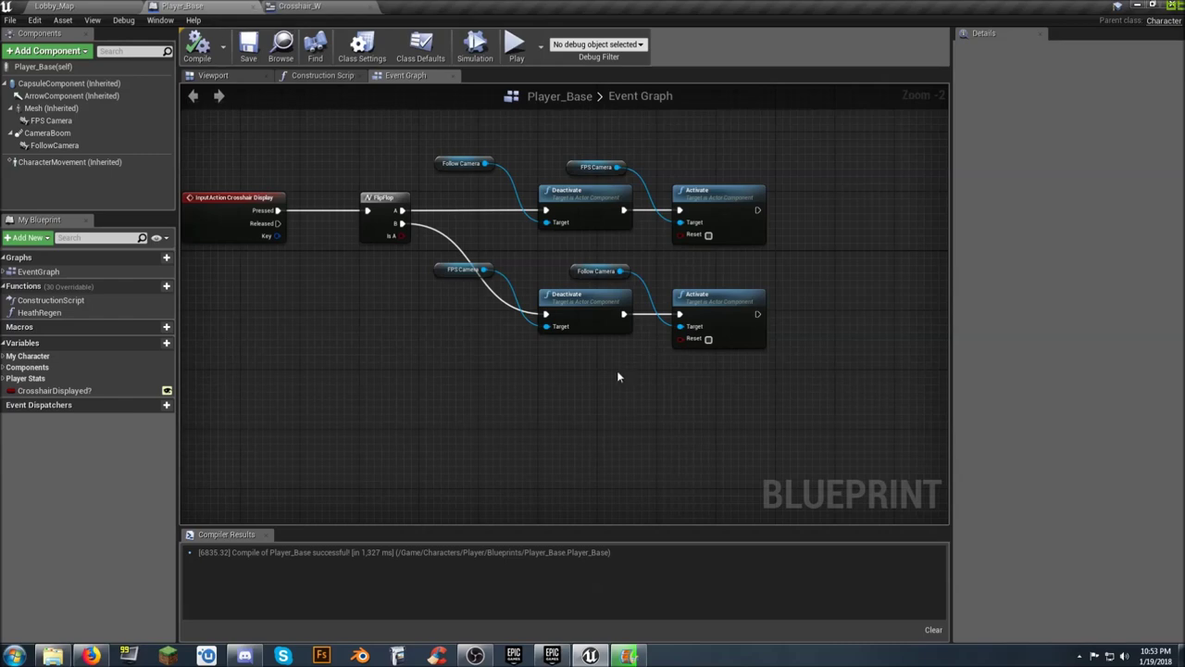
Enable Use Pawn Control Rotation on the FPS Camera, recompile, and return to Lobby_Map.
right_click_drag(616, 371, 581, 382)
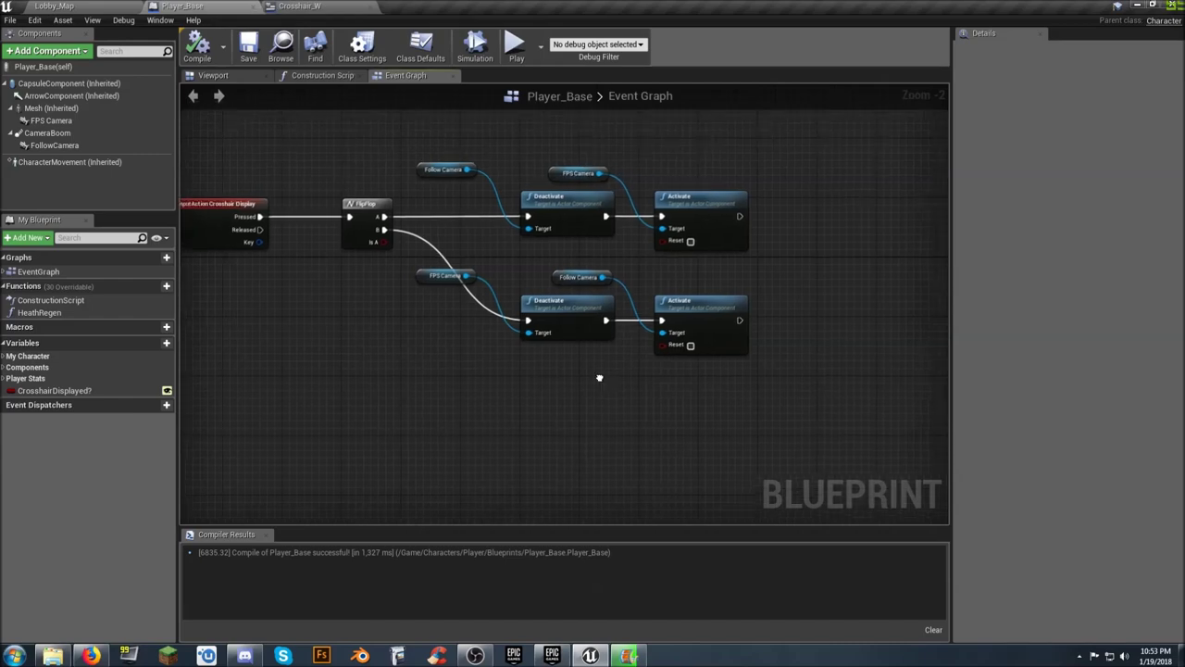
left_click(51, 121)
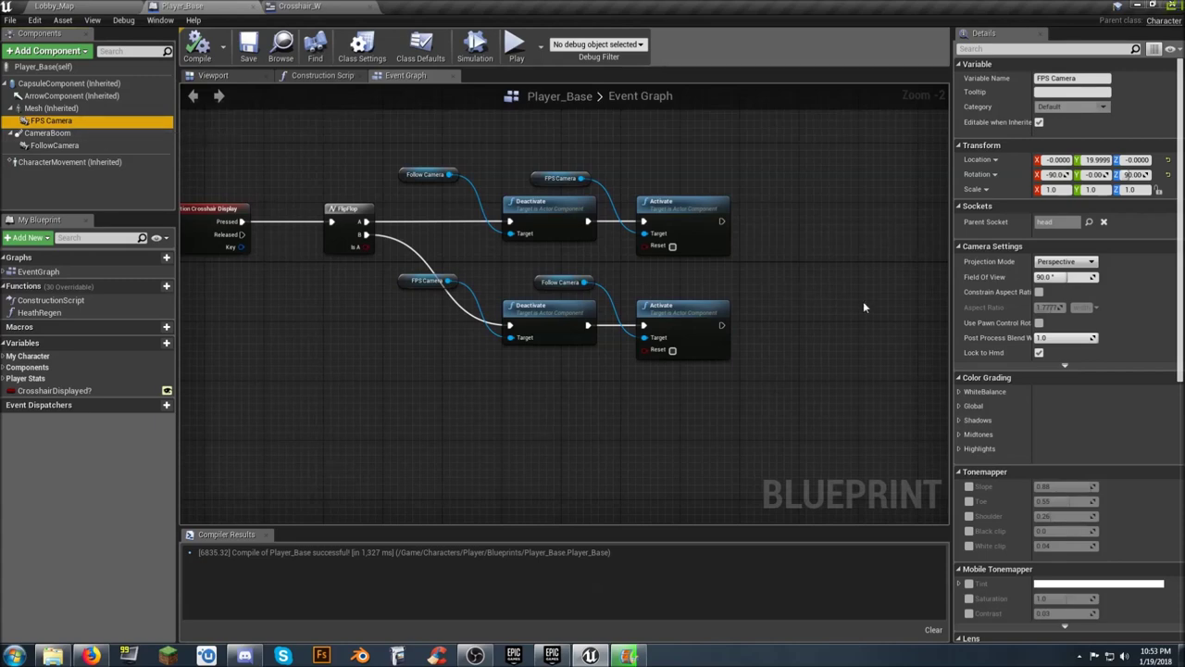
mouse_move(993, 330)
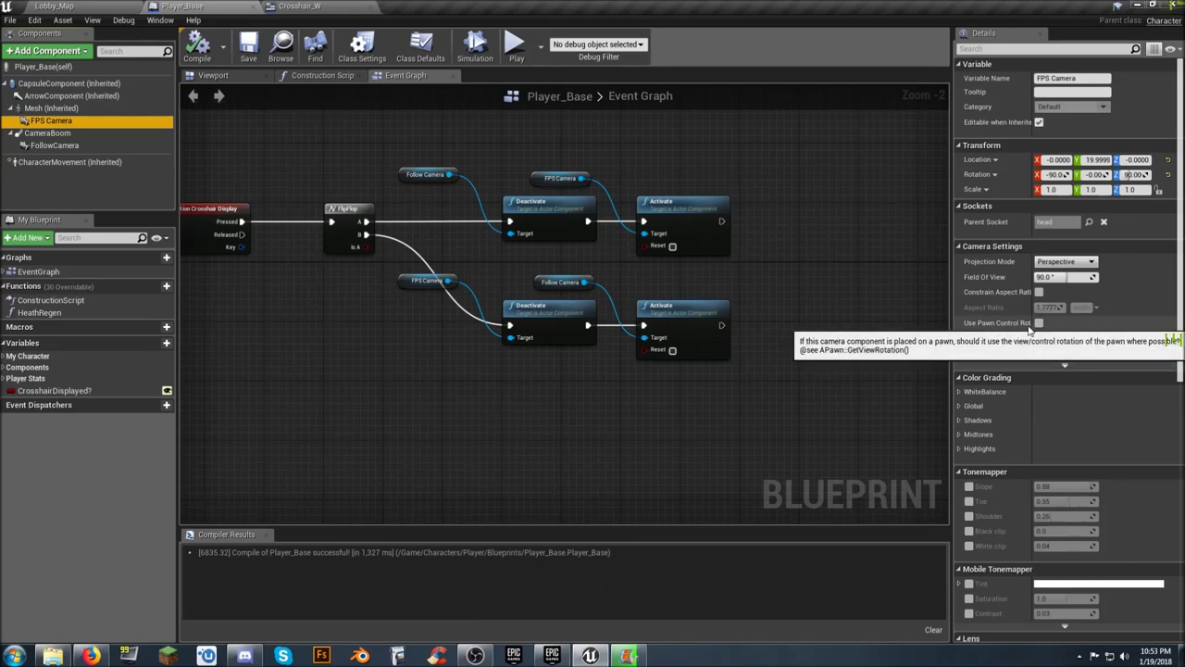
left_click(1039, 323)
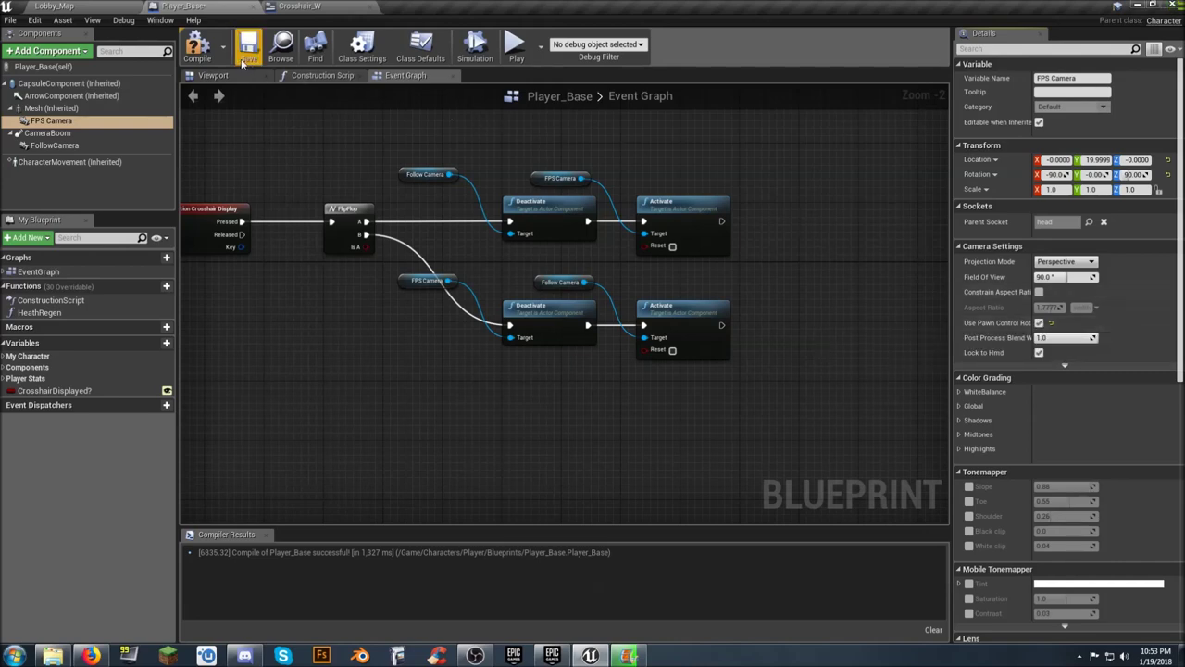
left_click(198, 53)
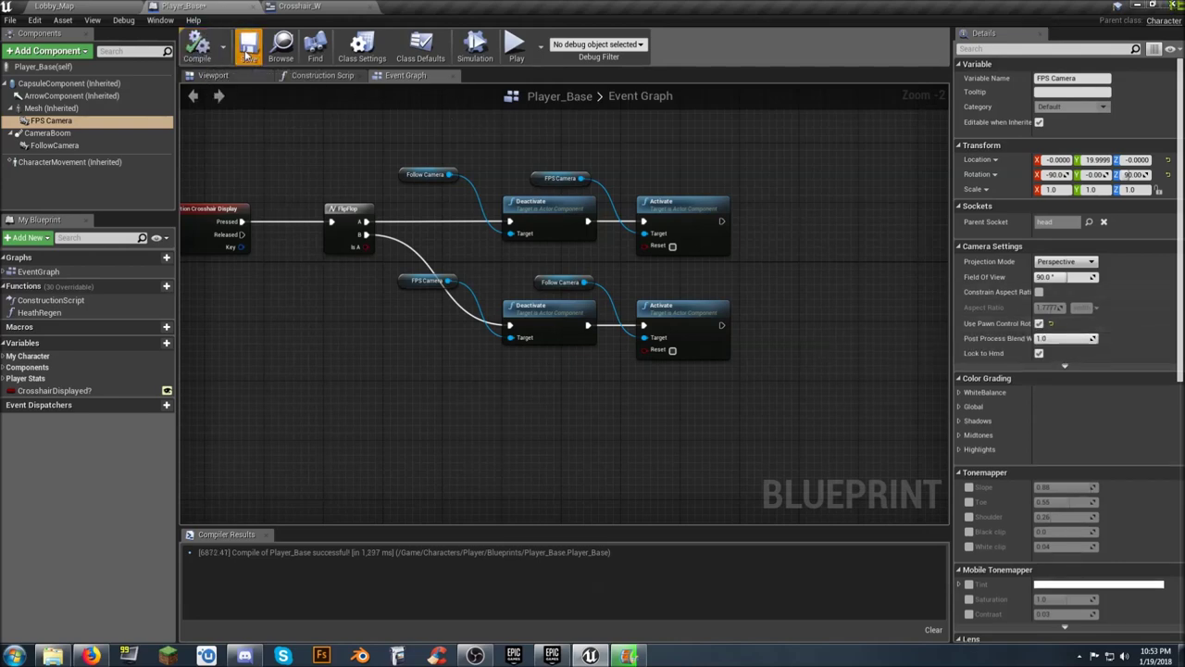
left_click(80, 9)
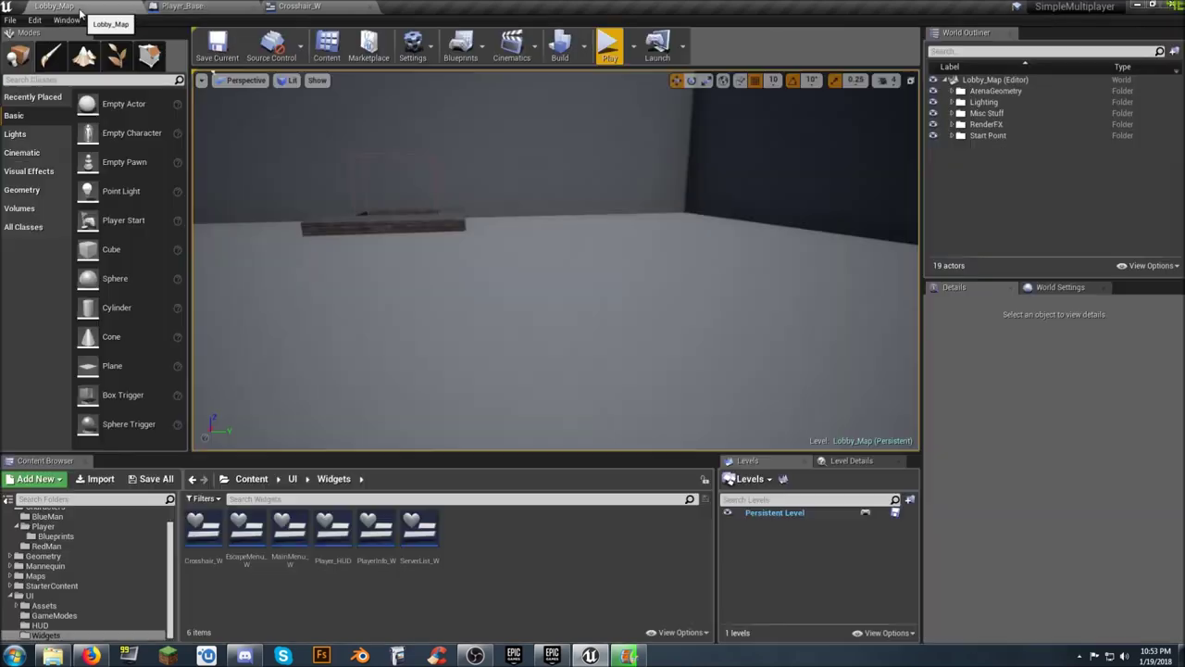
Play-test Lobby_Map to confirm the first-person view turns with the mouse, then return to Player_Base.
left_click(609, 55)
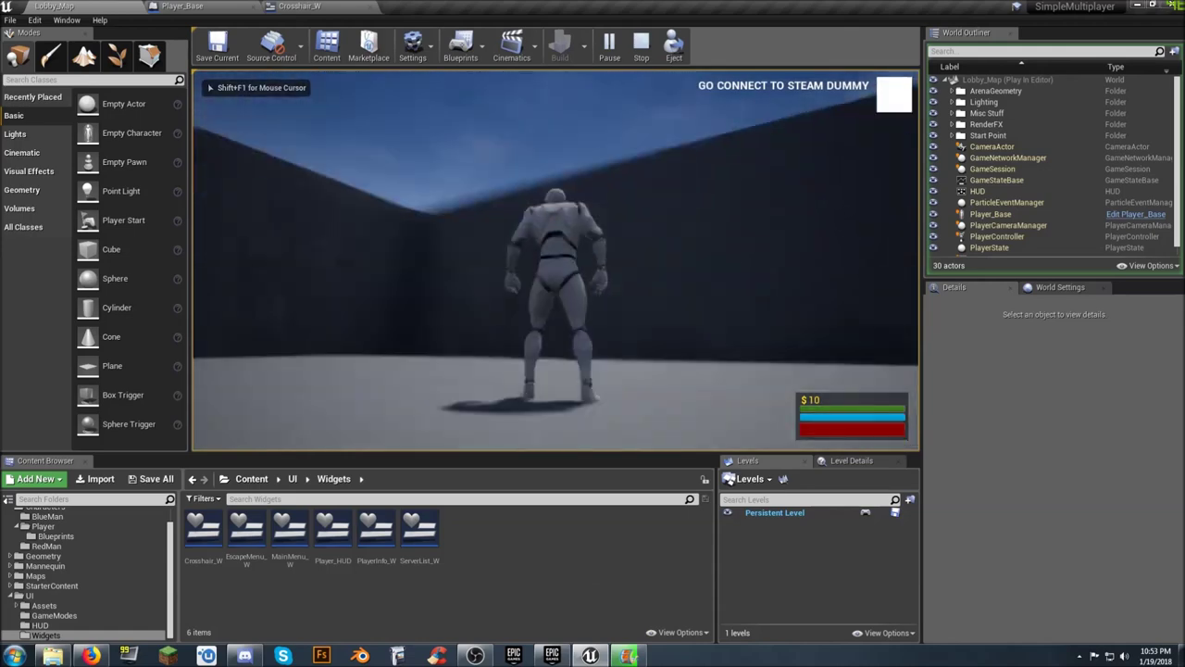
key("w")
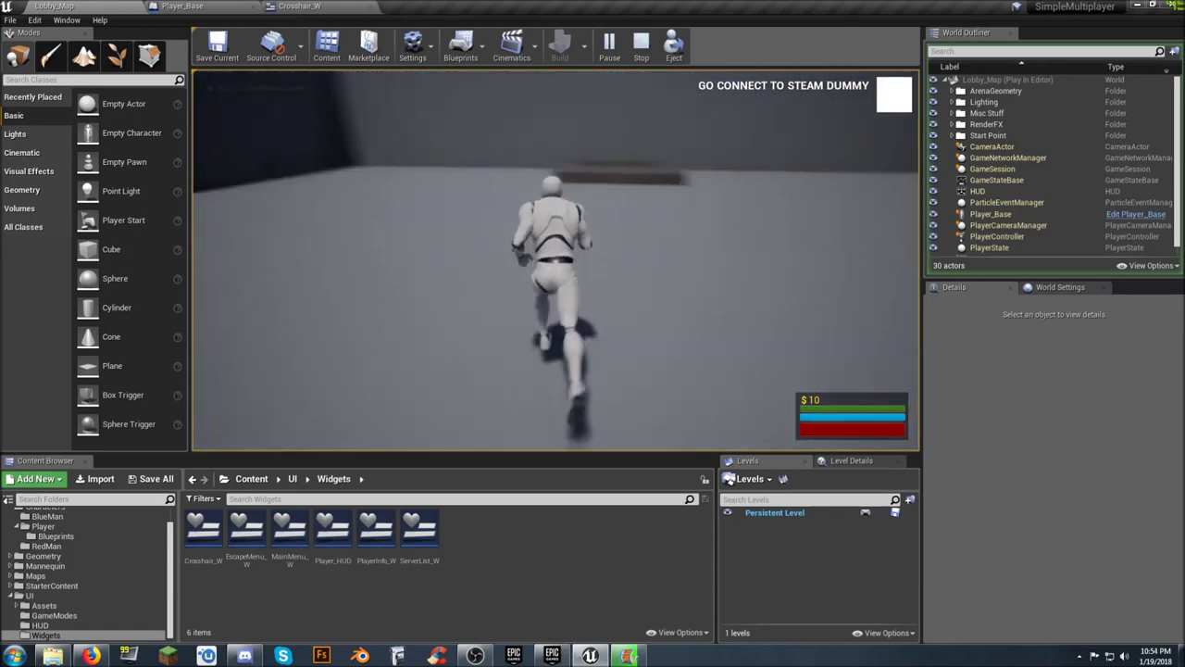
key("s")
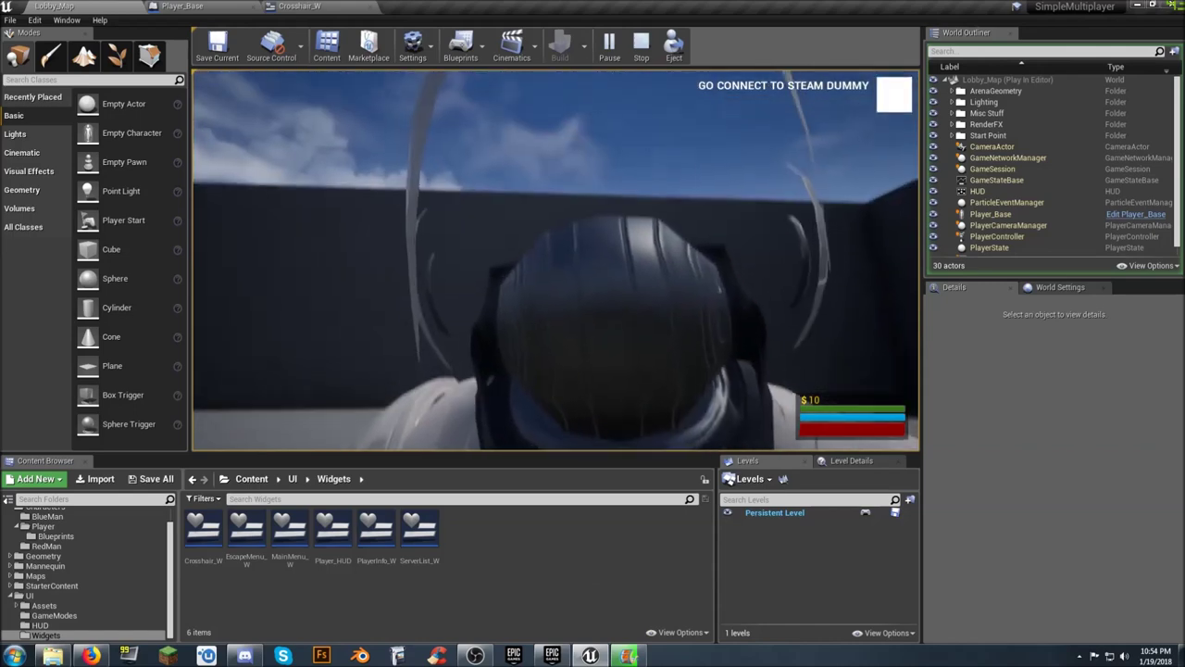
key("Escape")
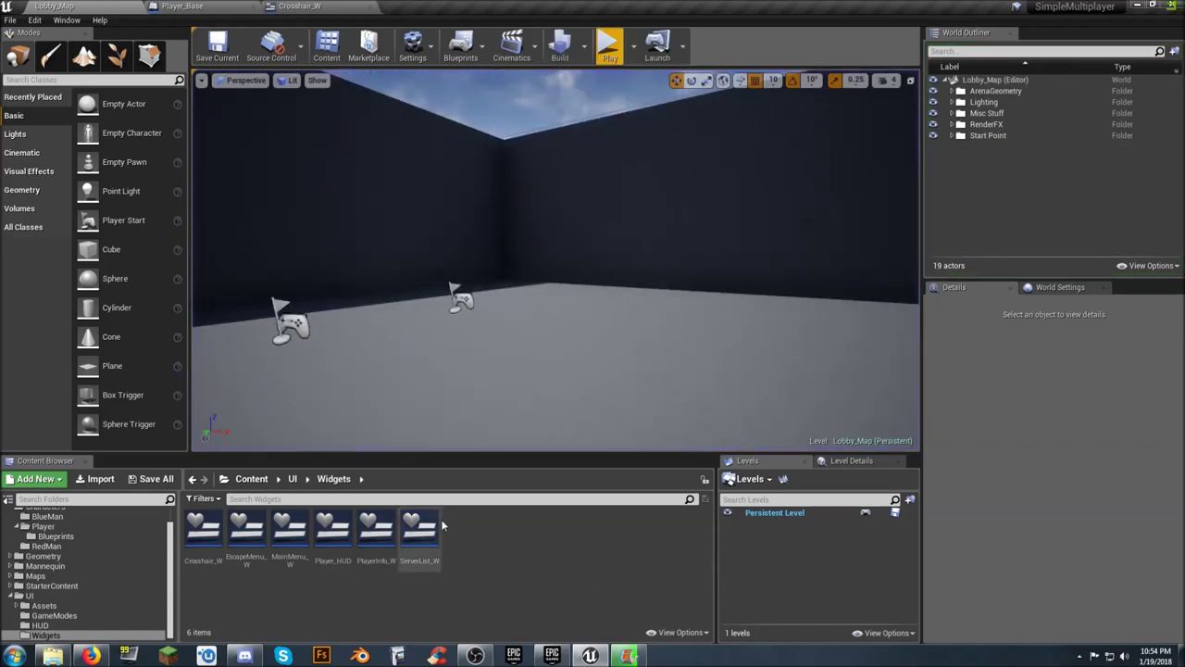
left_click(192, 7)
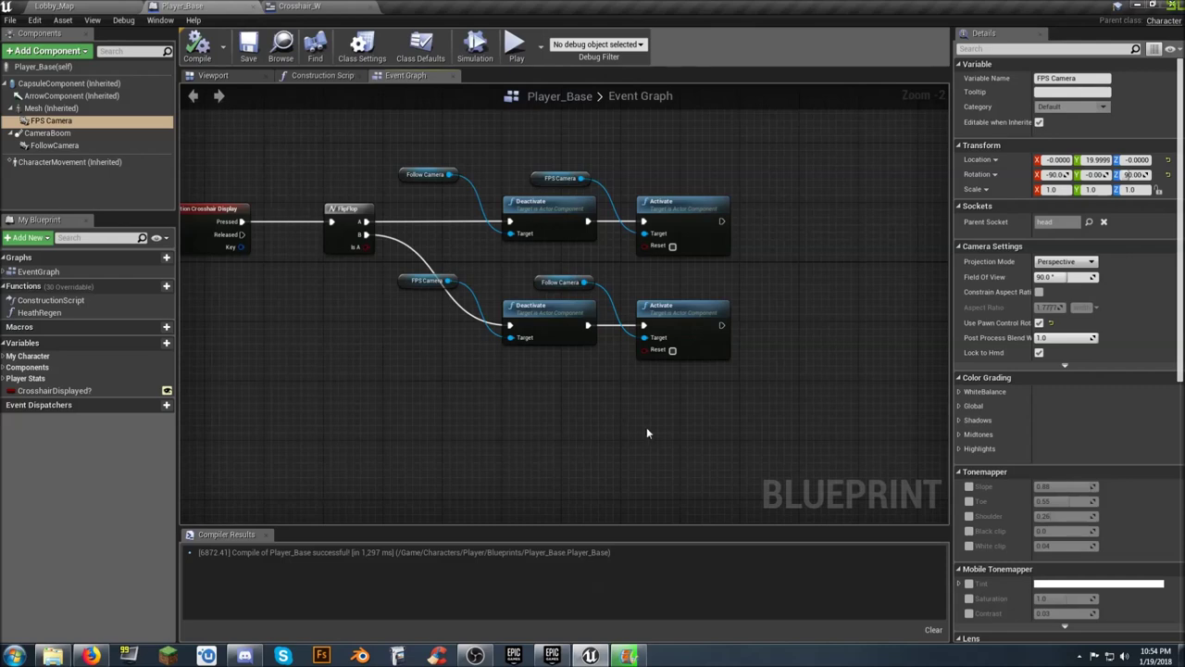
Enable Use Controller Rotation Yaw in Player_Base's class defaults, compile, save, and return to Lobby_Map.
left_click(64, 68)
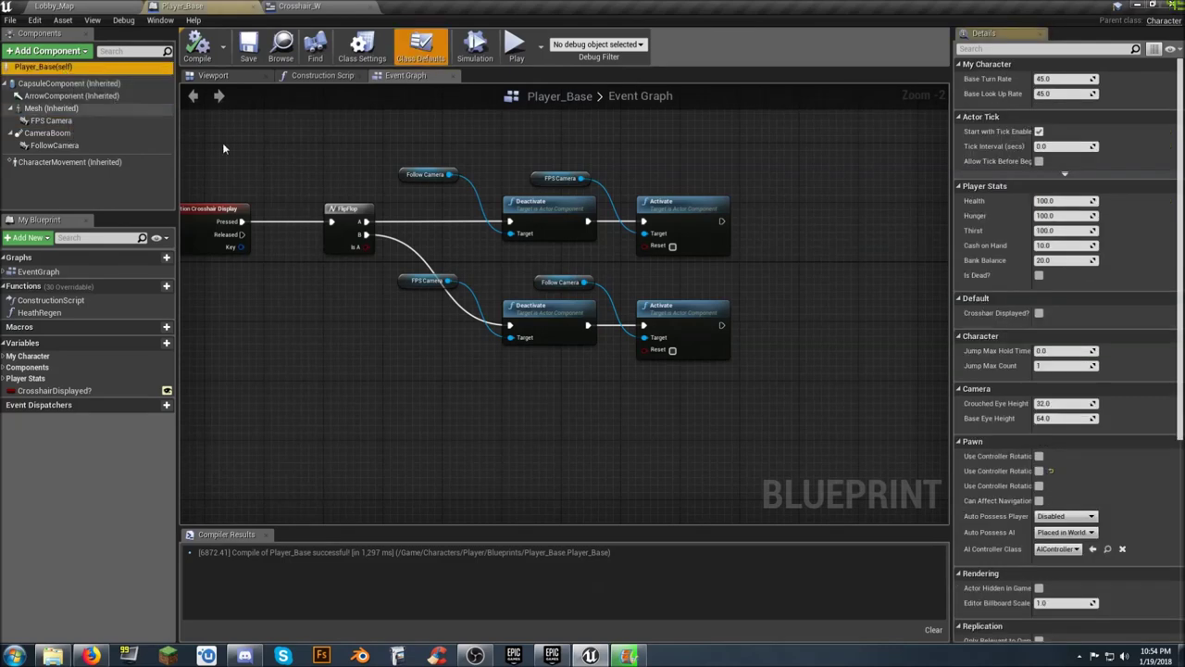
scroll(1008, 302, "down", 1)
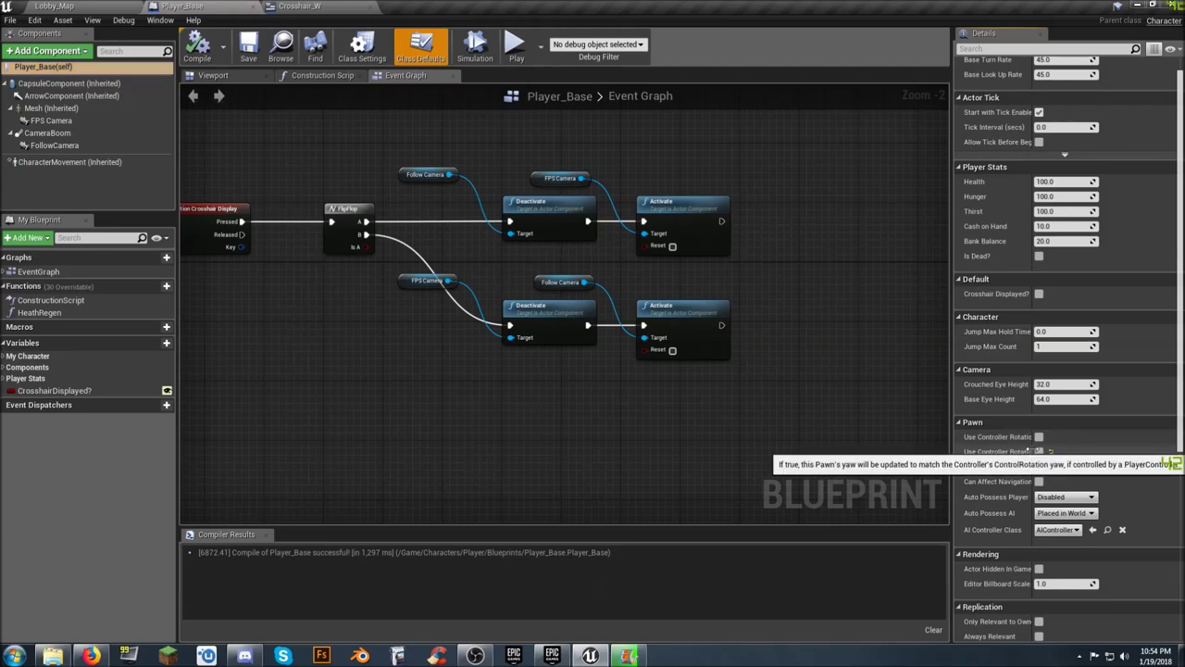
left_click_drag(1030, 449, 1061, 451)
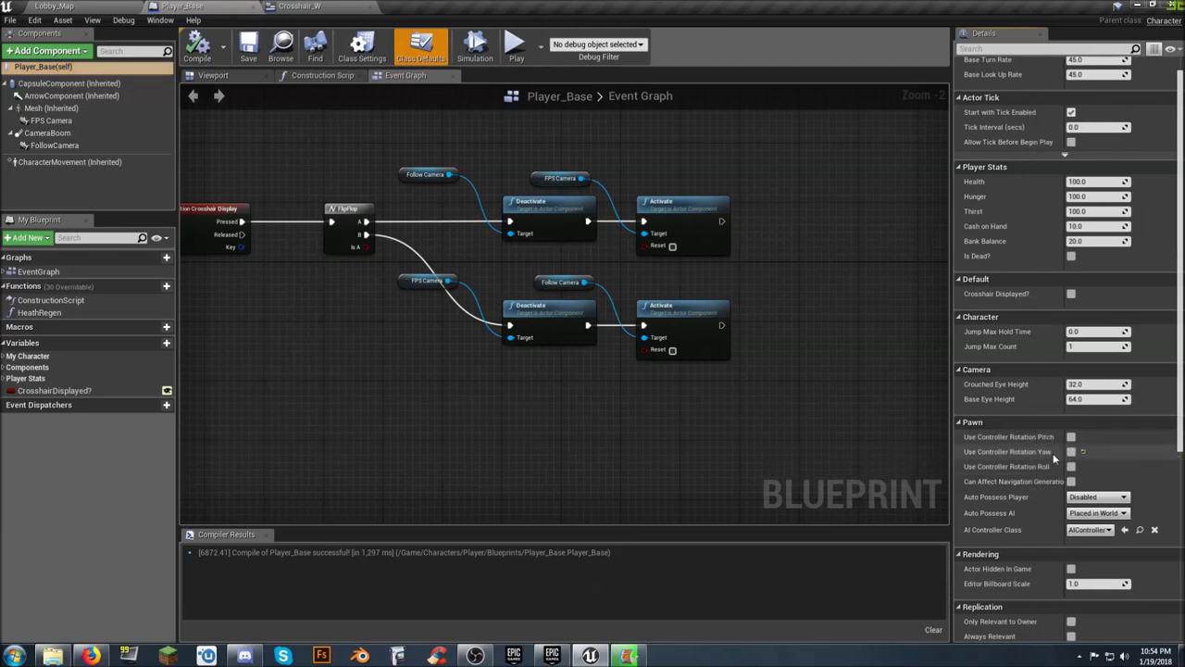
mouse_move(1050, 452)
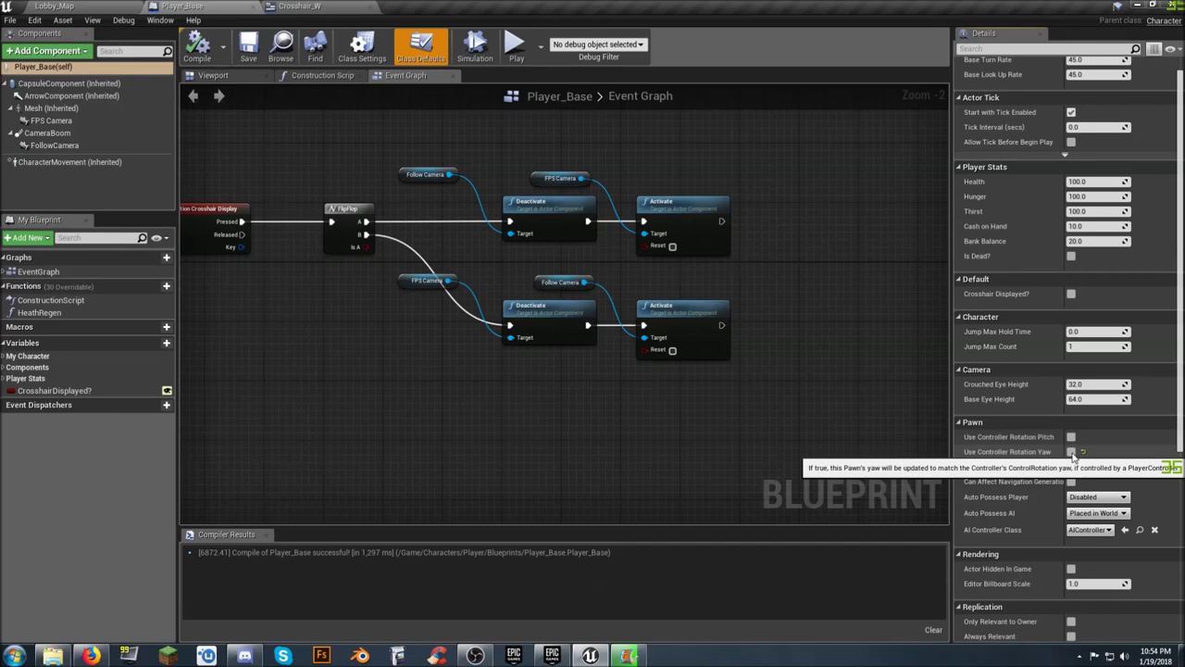
left_click(1071, 452)
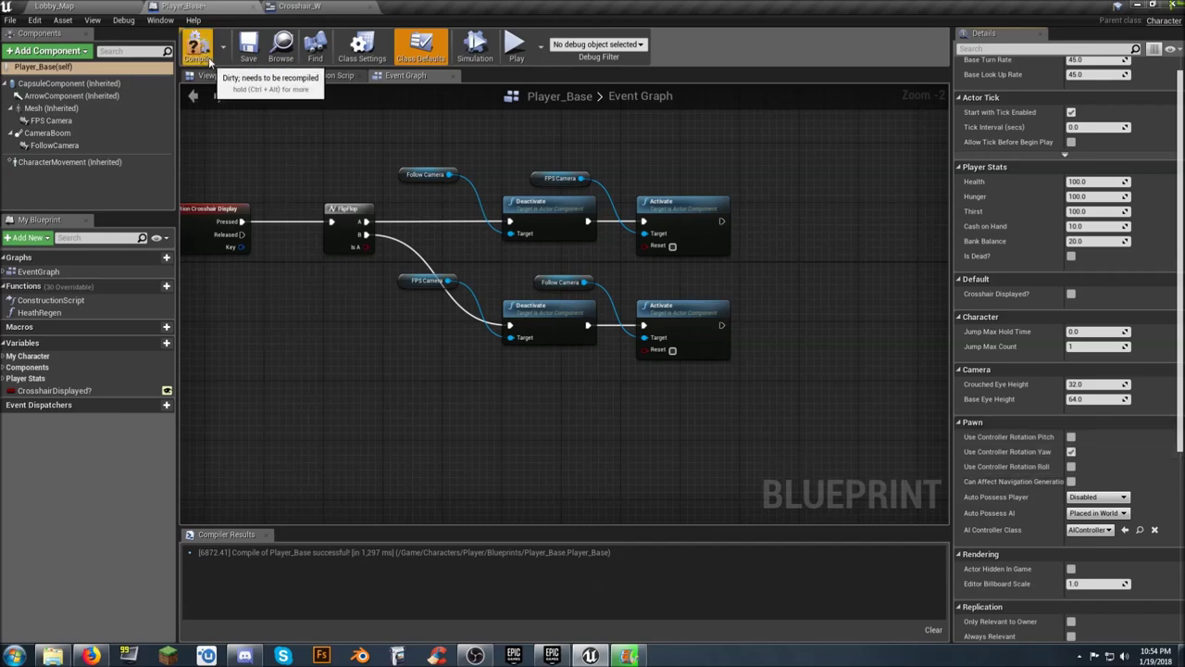
left_click(247, 46)
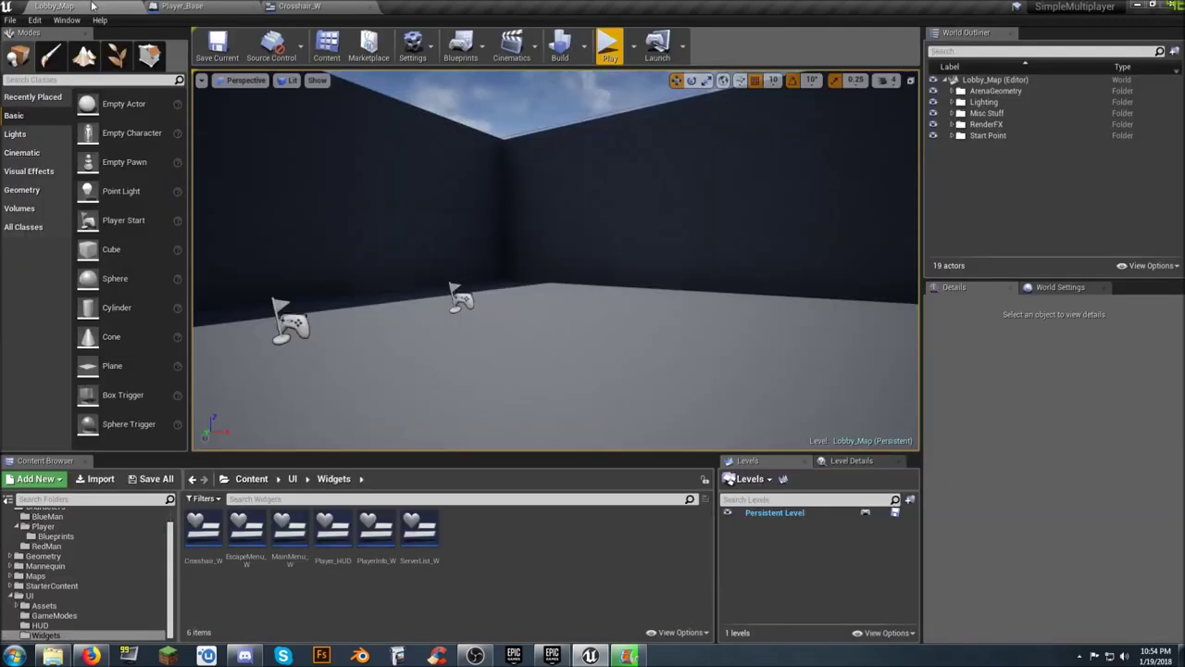
left_click(56, 7)
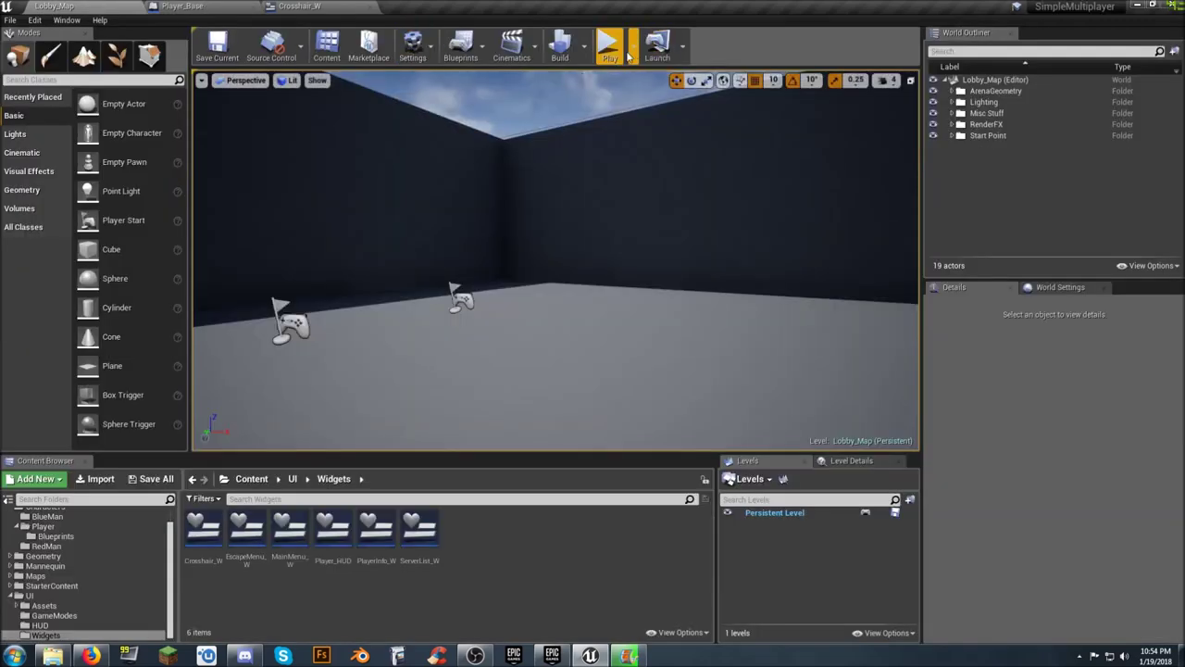
Start another play test and run the character forward across the floor toward the far wall.
left_click(609, 46)
key("w")
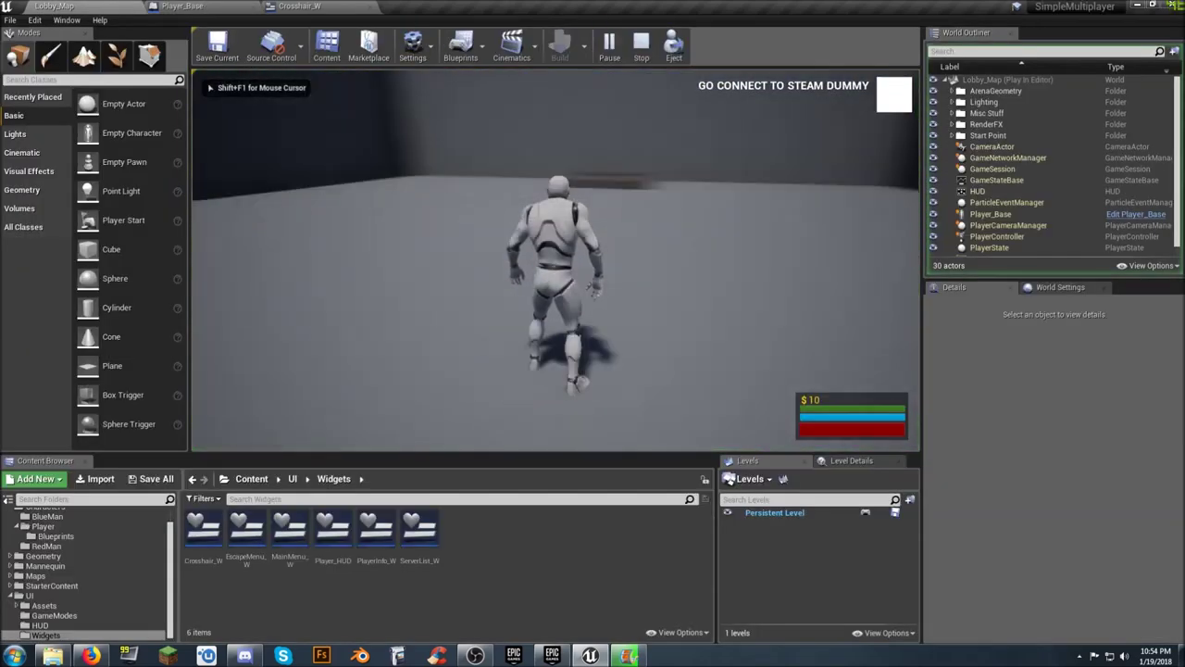
key("w")
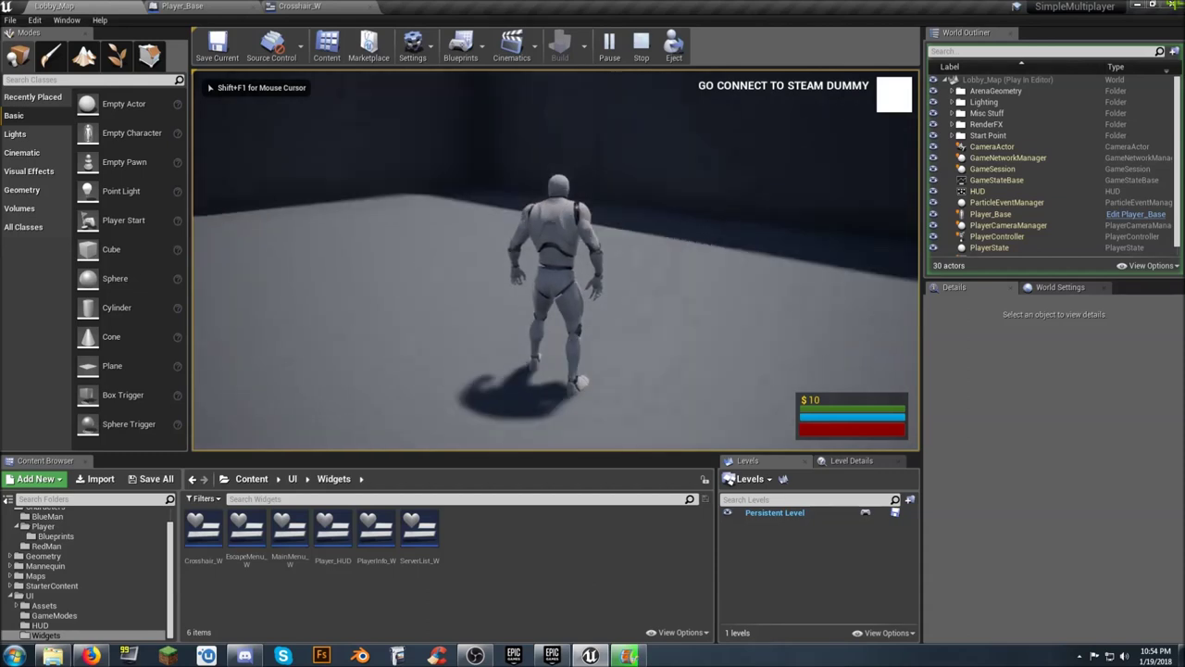
key("w")
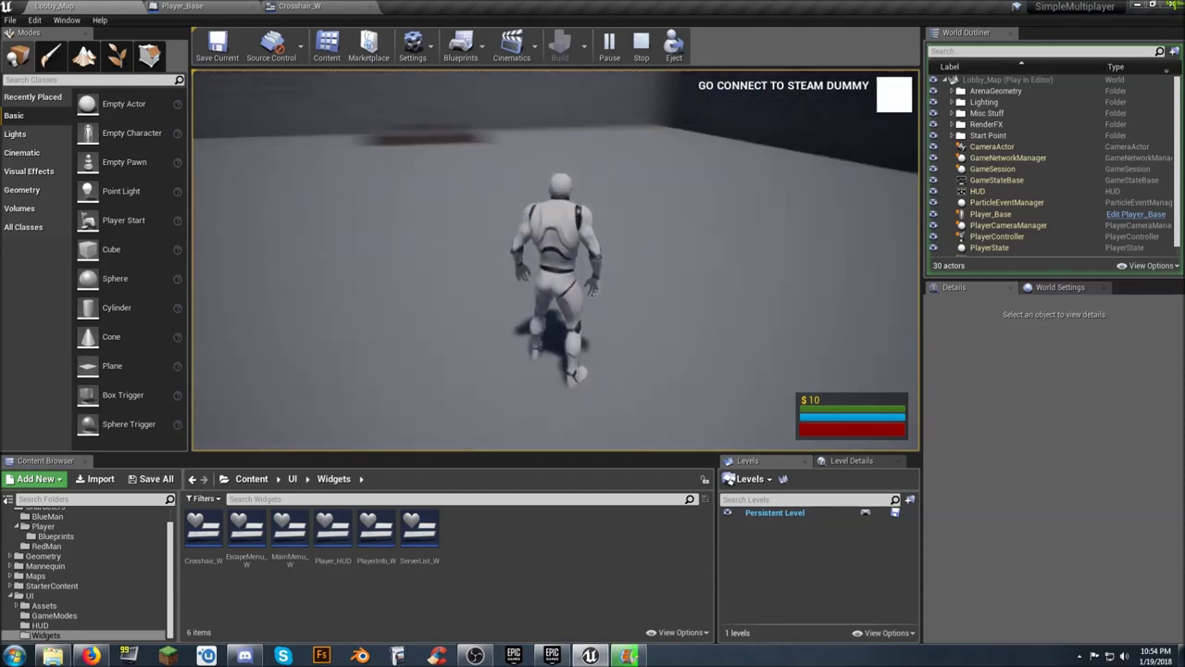
key("w")
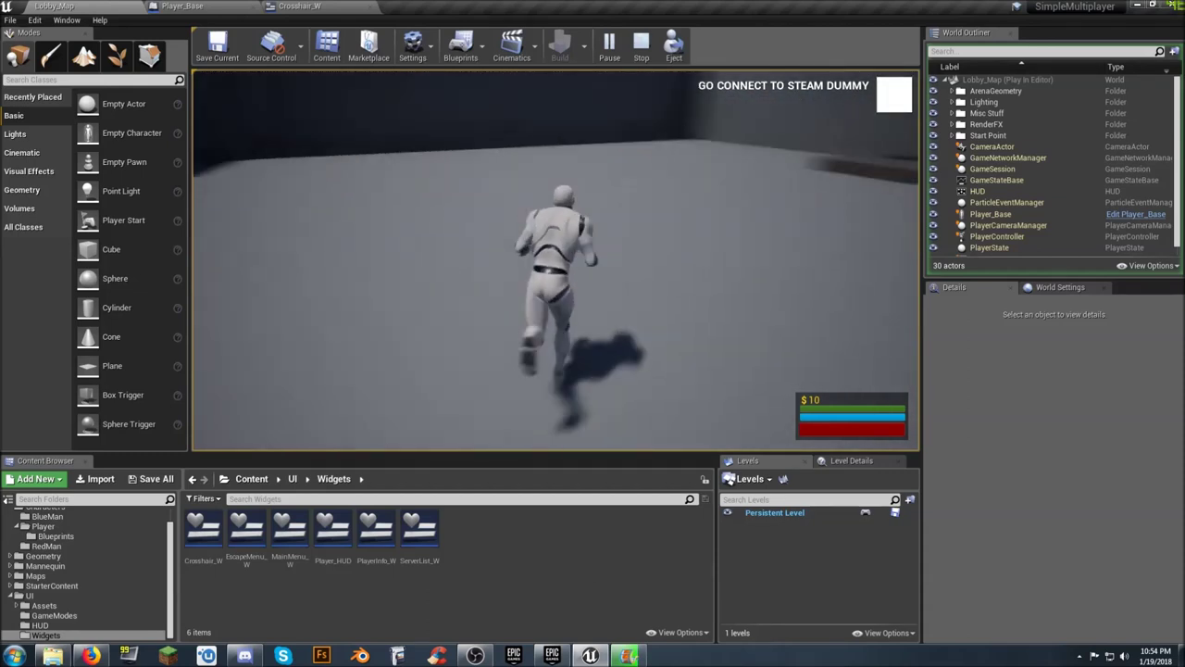
key("w")
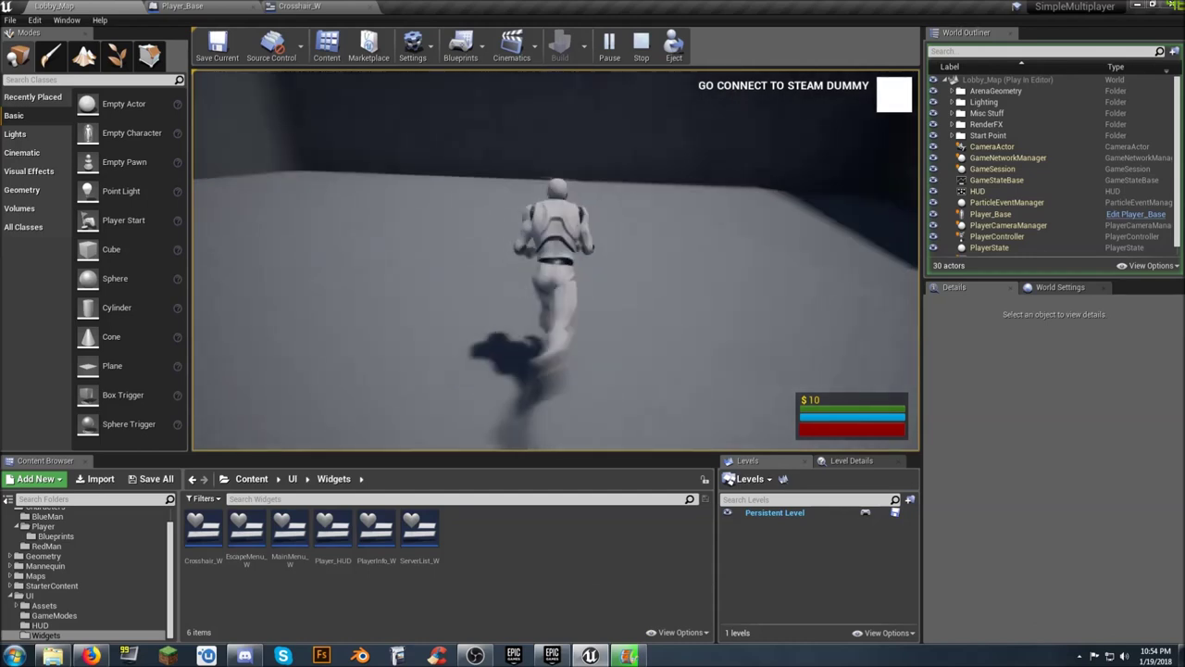
key("w")
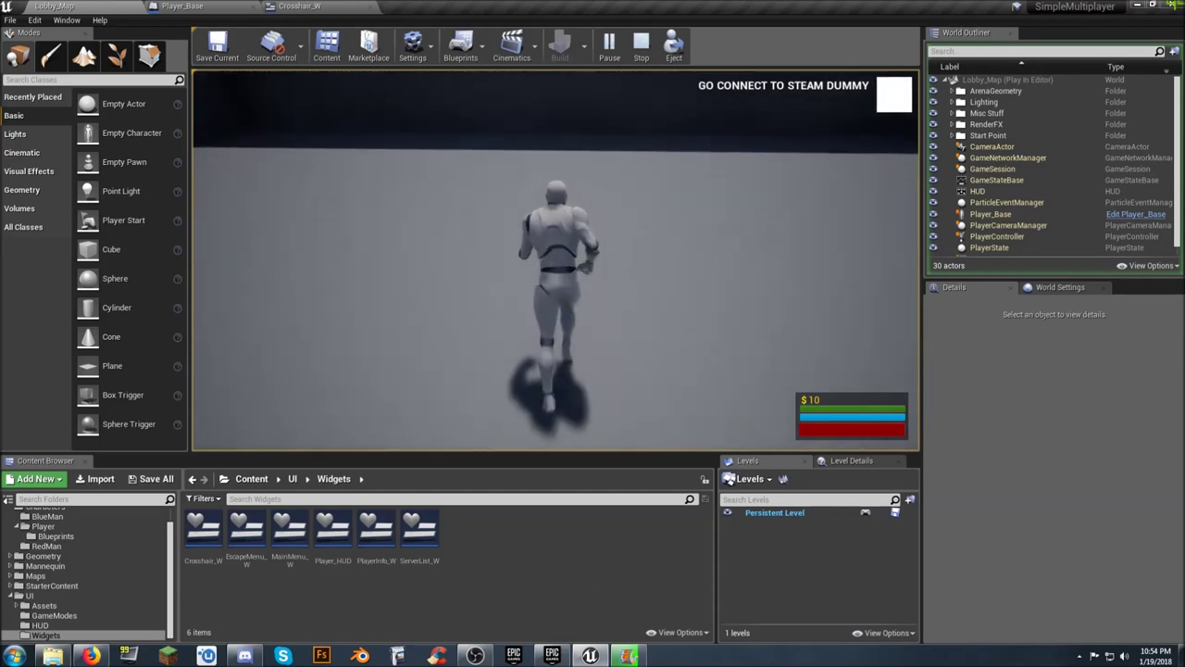
key("w")
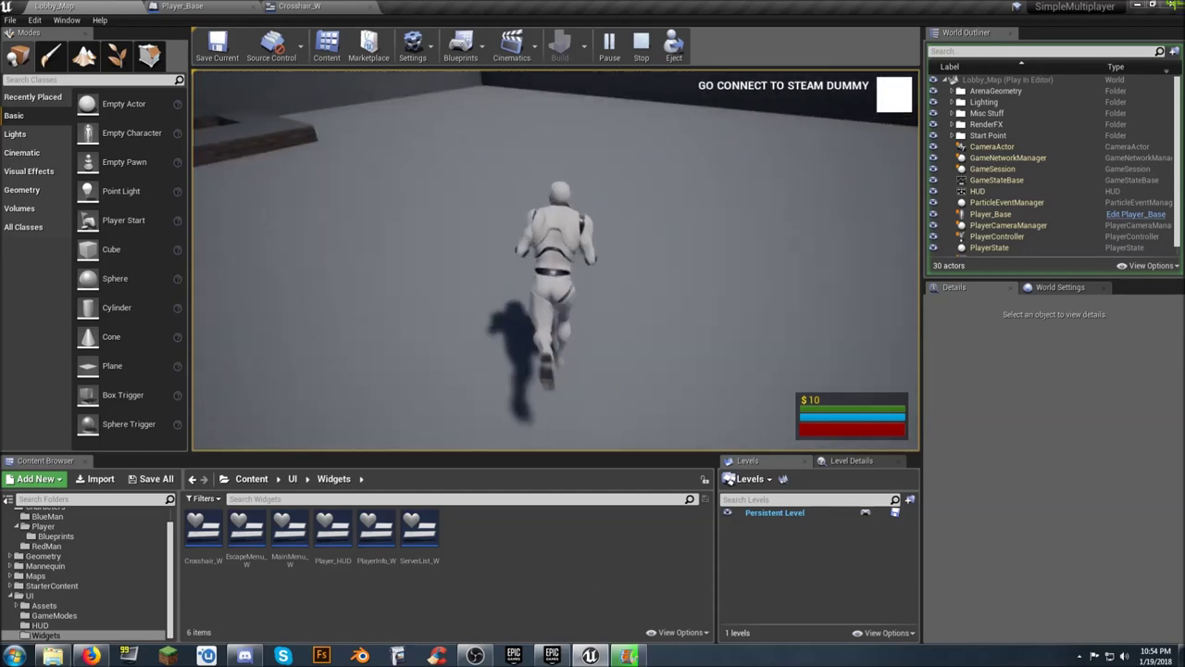
key("w")
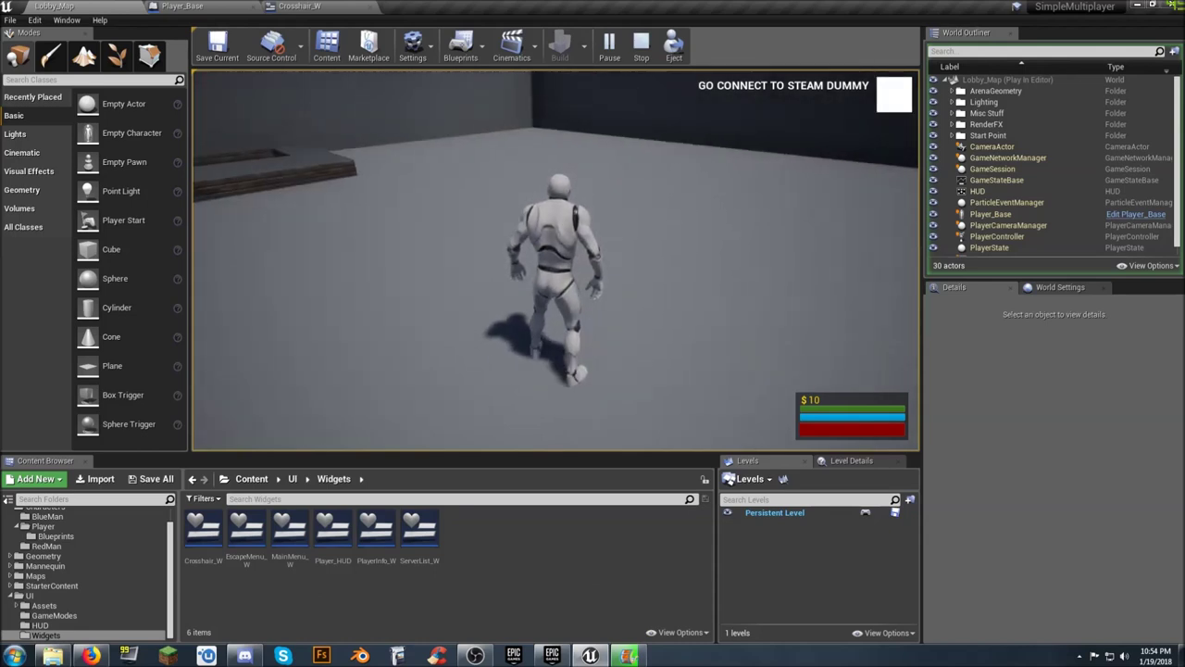
Check how the first-person camera follows turning and looking, then stop the play session.
key("w")
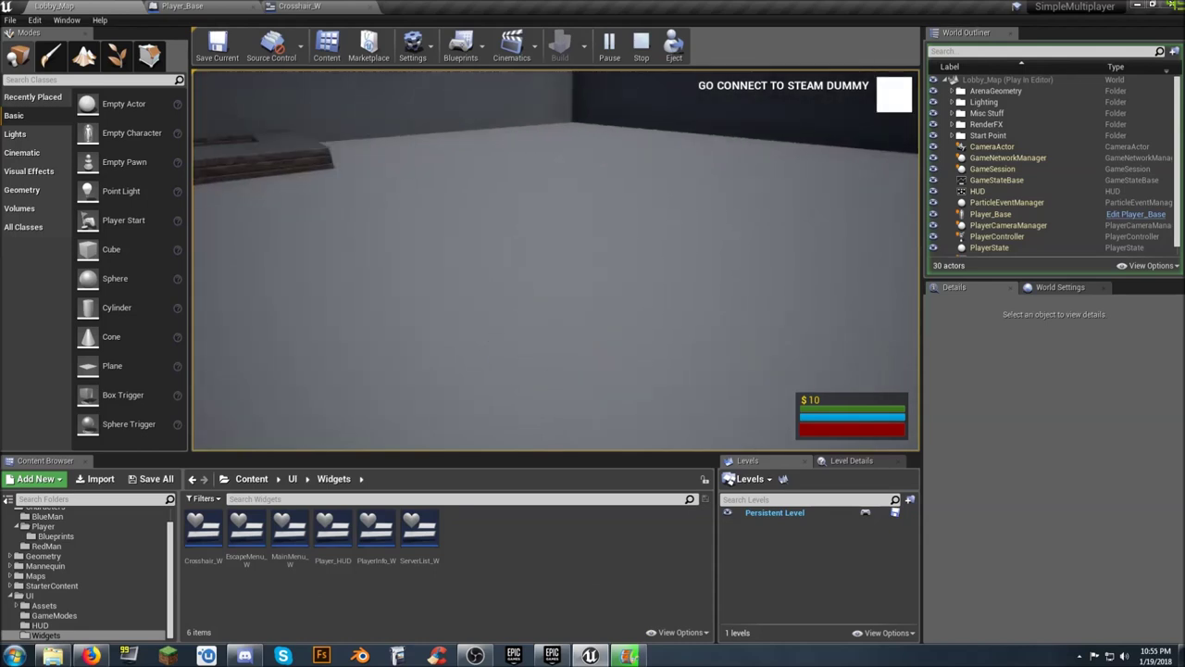
key("w")
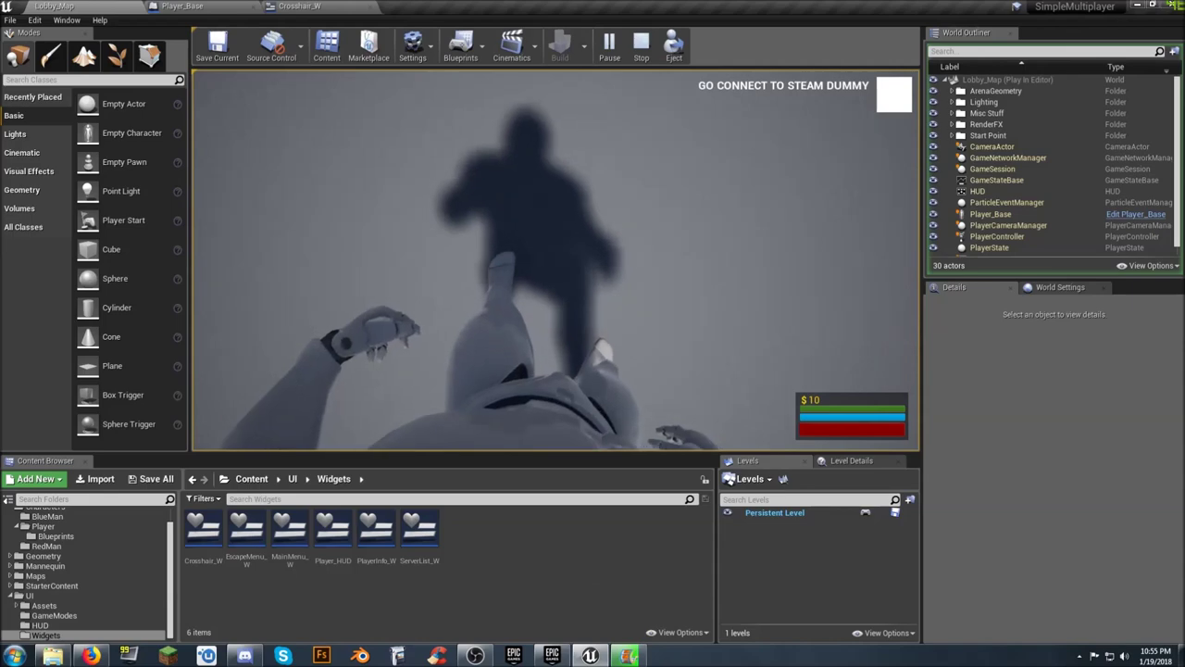
key("w")
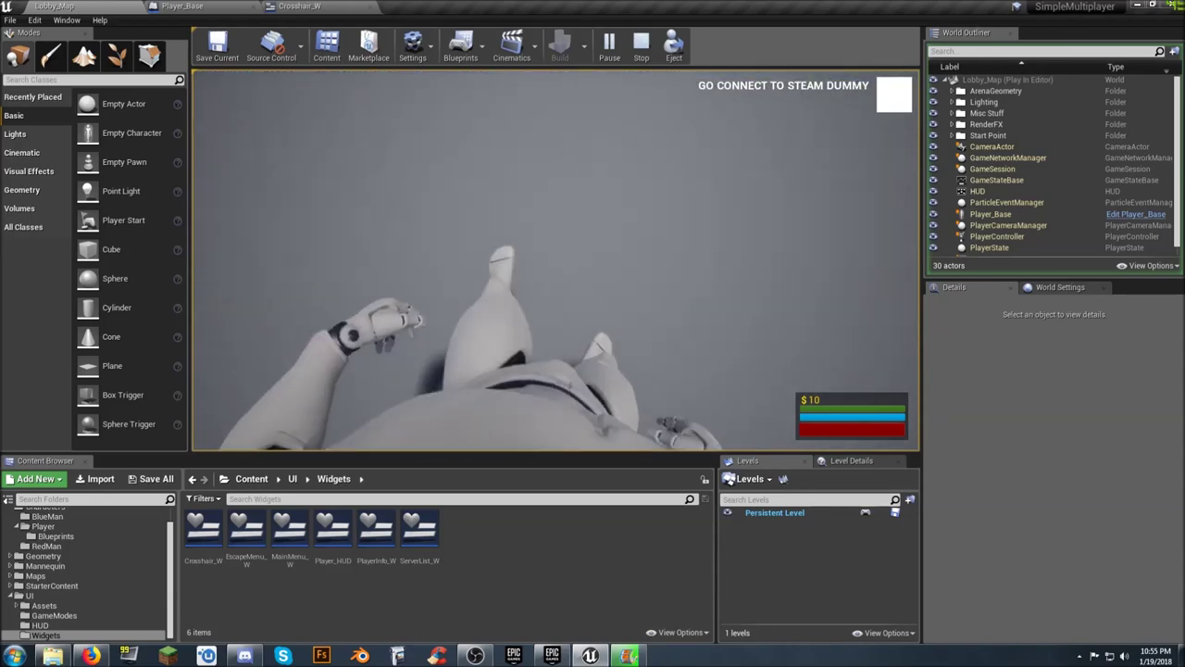
key("w")
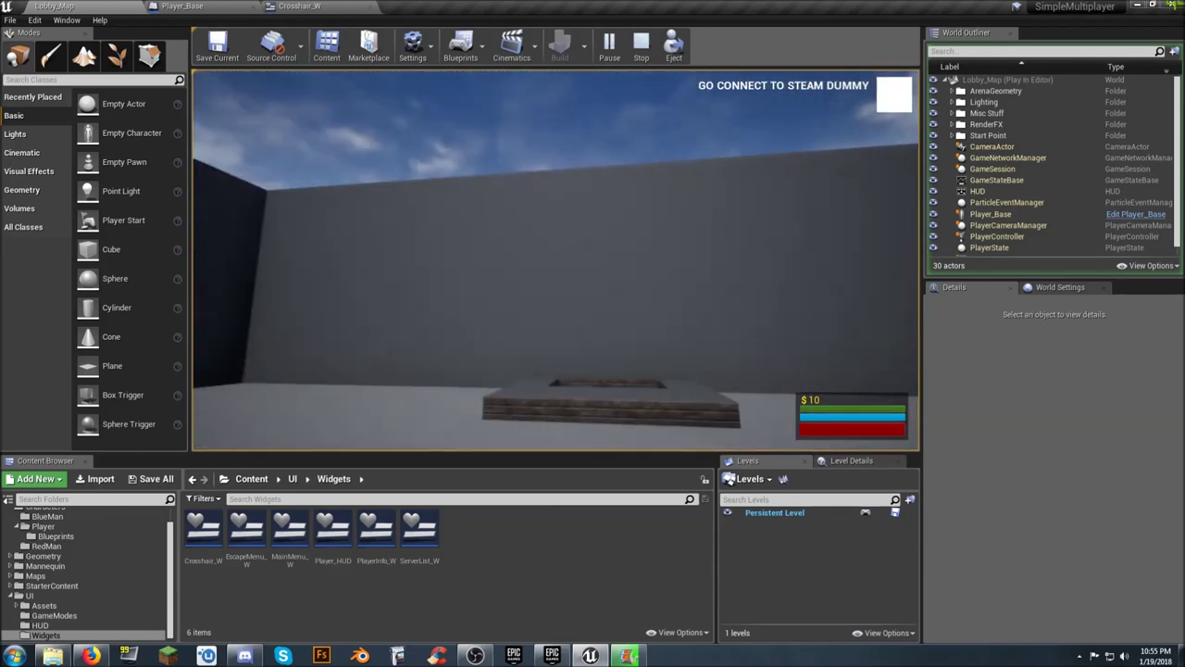
key("Escape")
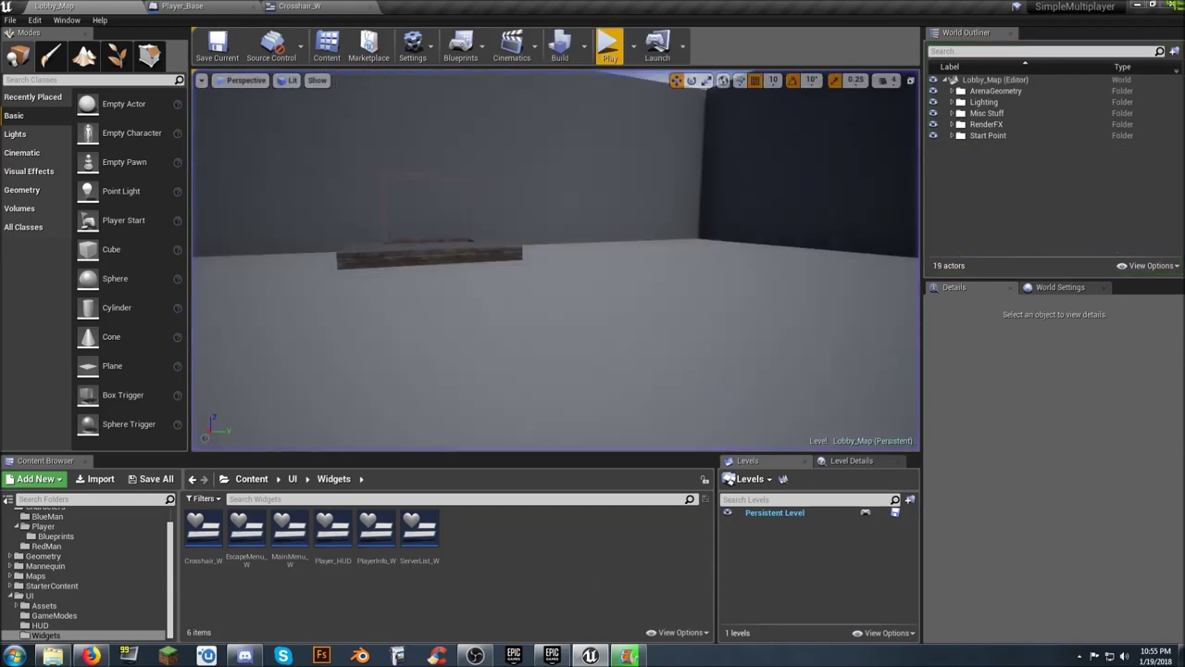
Recompile Player_Base and pan its Event Graph to the FPS camera's Activate node.
left_click(194, 5)
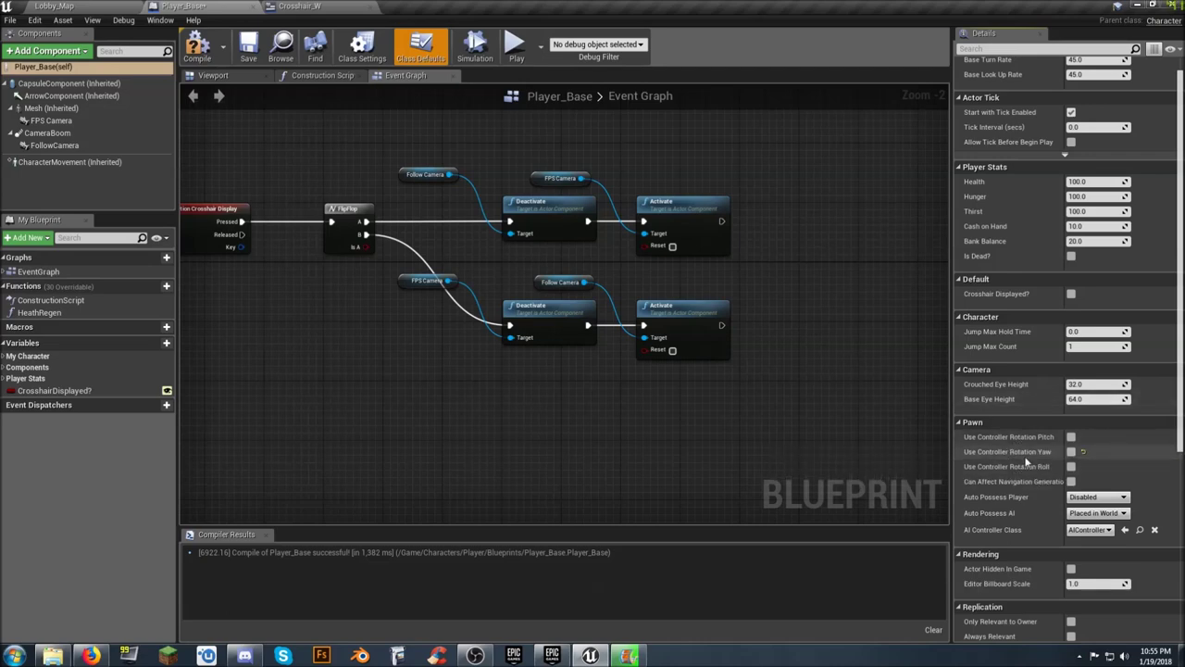
left_click(246, 48)
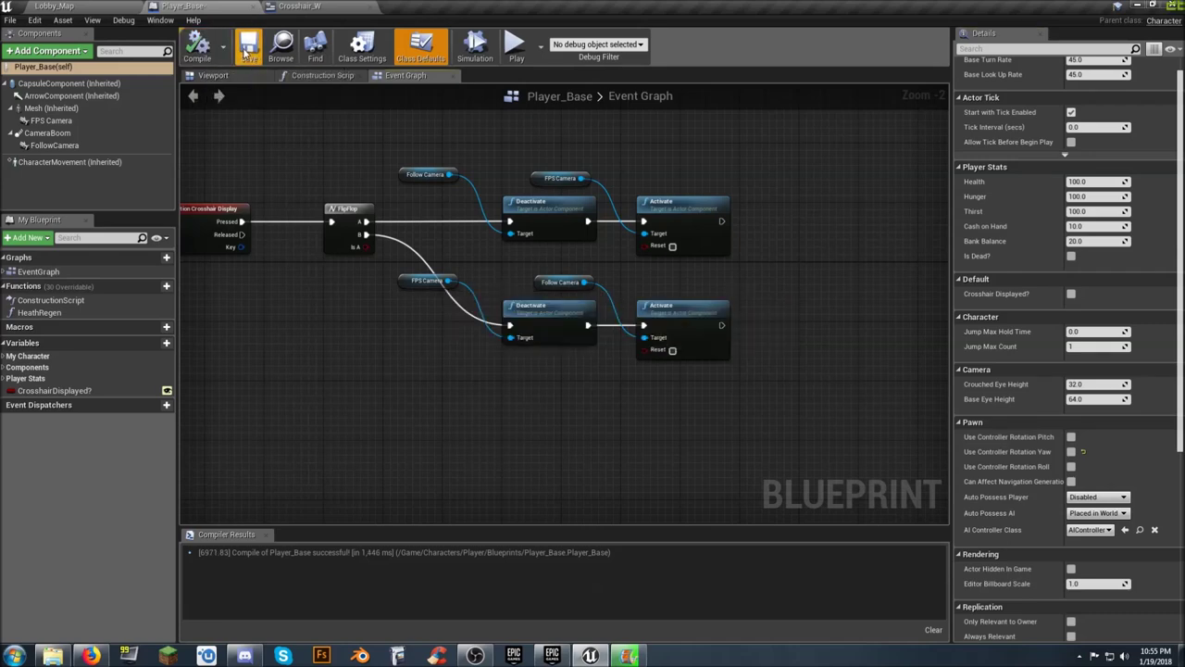
right_click_drag(792, 285, 668, 317)
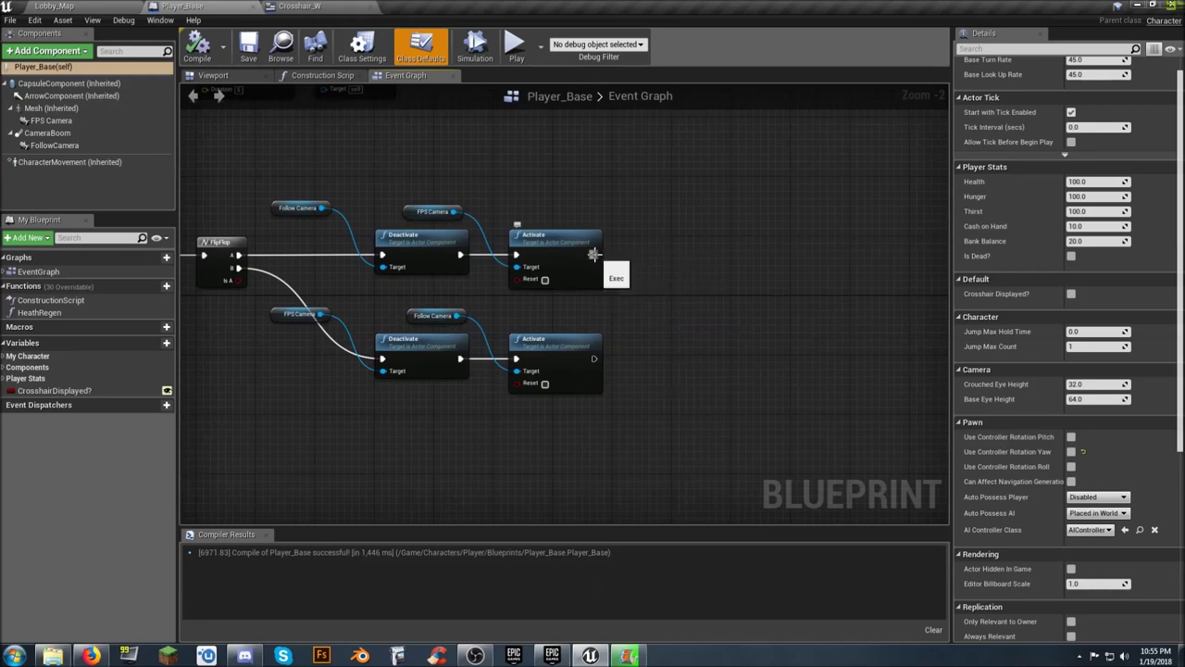
left_click_drag(594, 253, 646, 251)
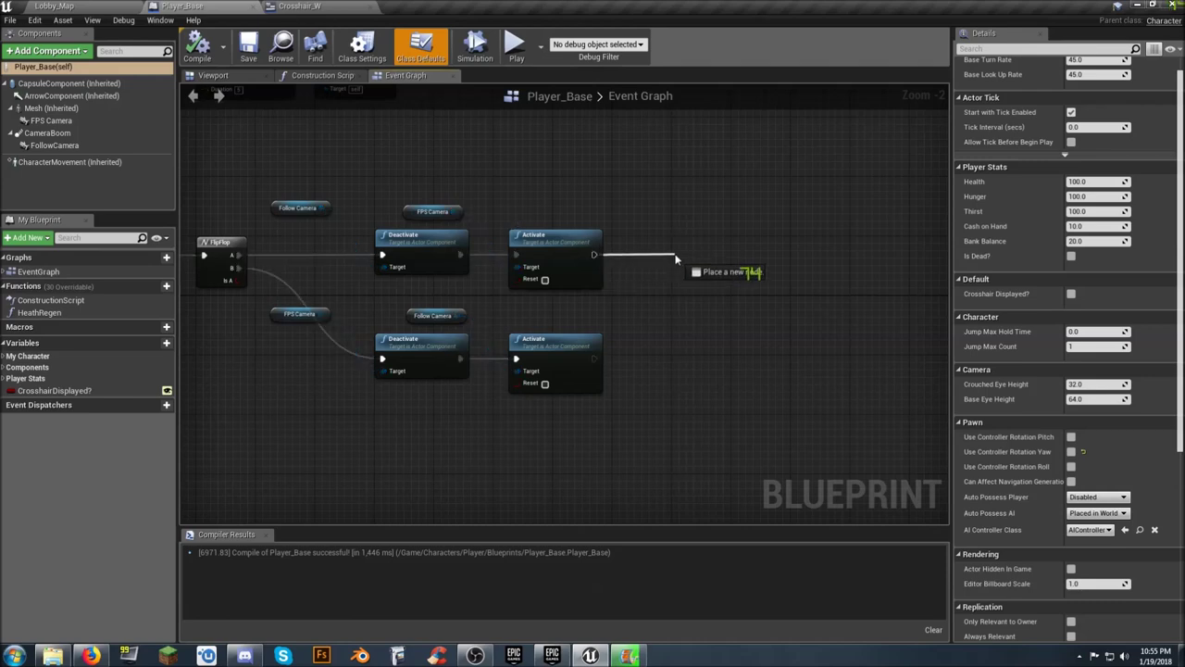
Add a Set Use Controller Rotation Yaw node after the FPS camera's Activate node.
left_click_drag(676, 259, 676, 259)
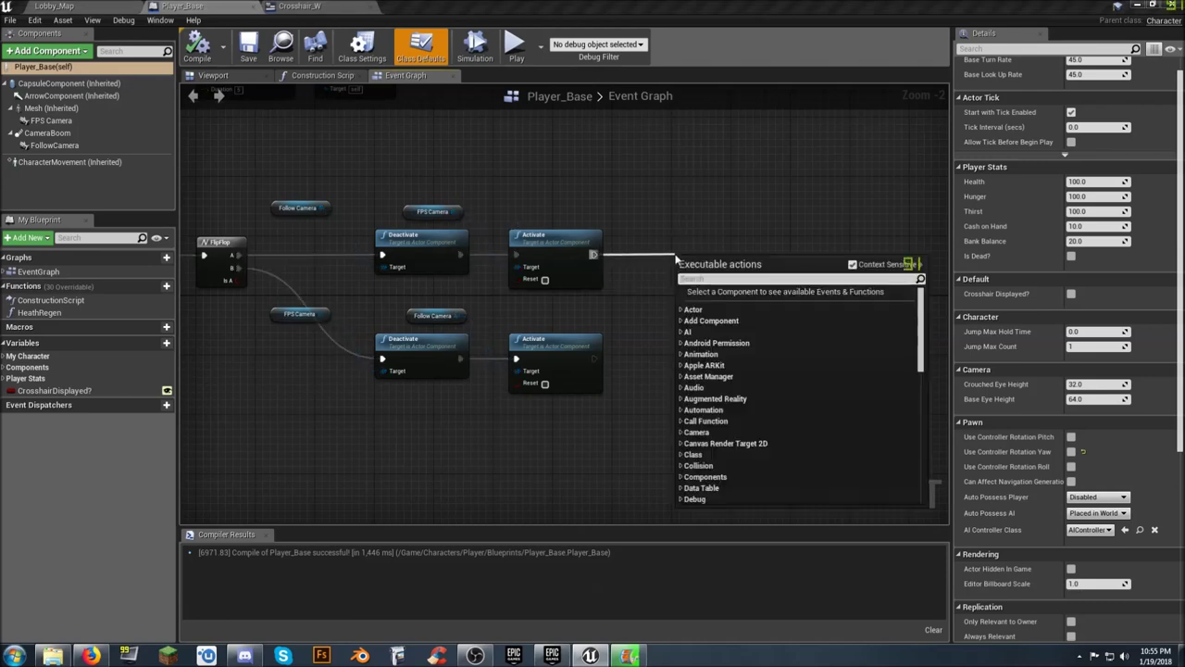
type("controlle")
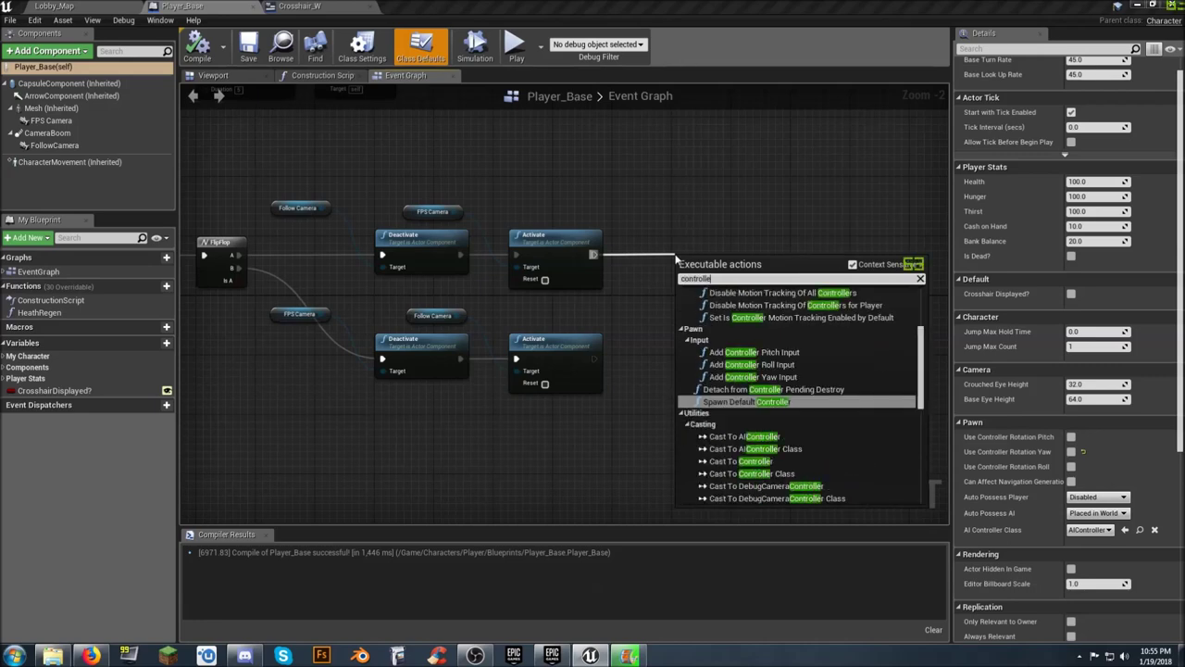
type("rr")
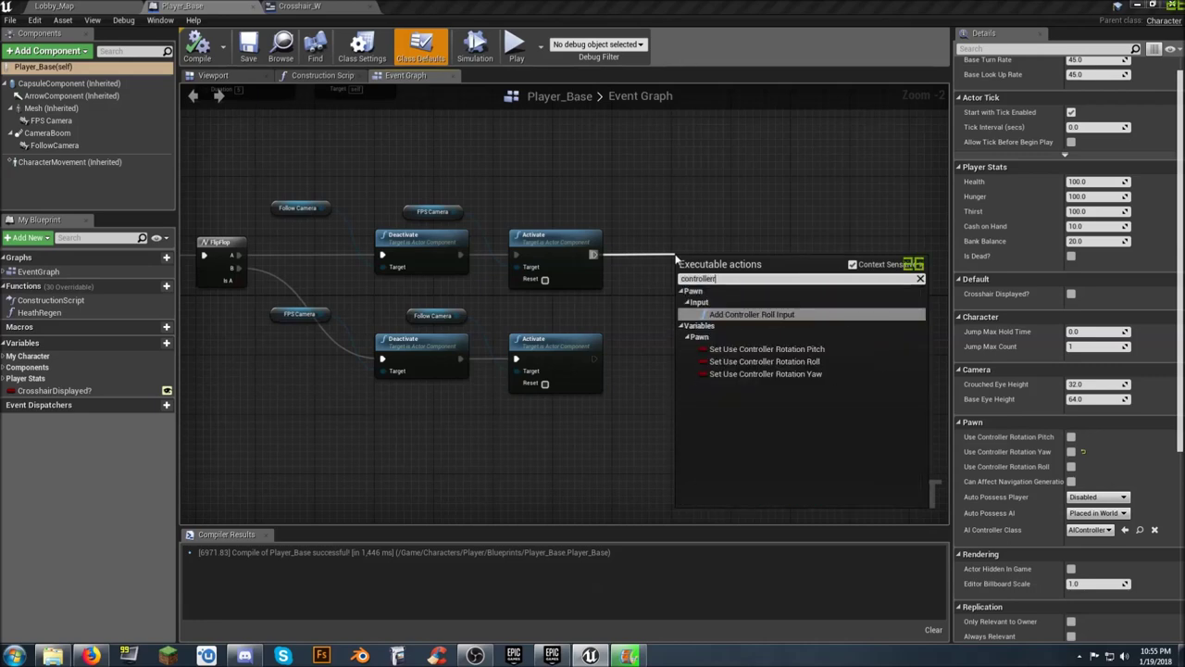
type("ot")
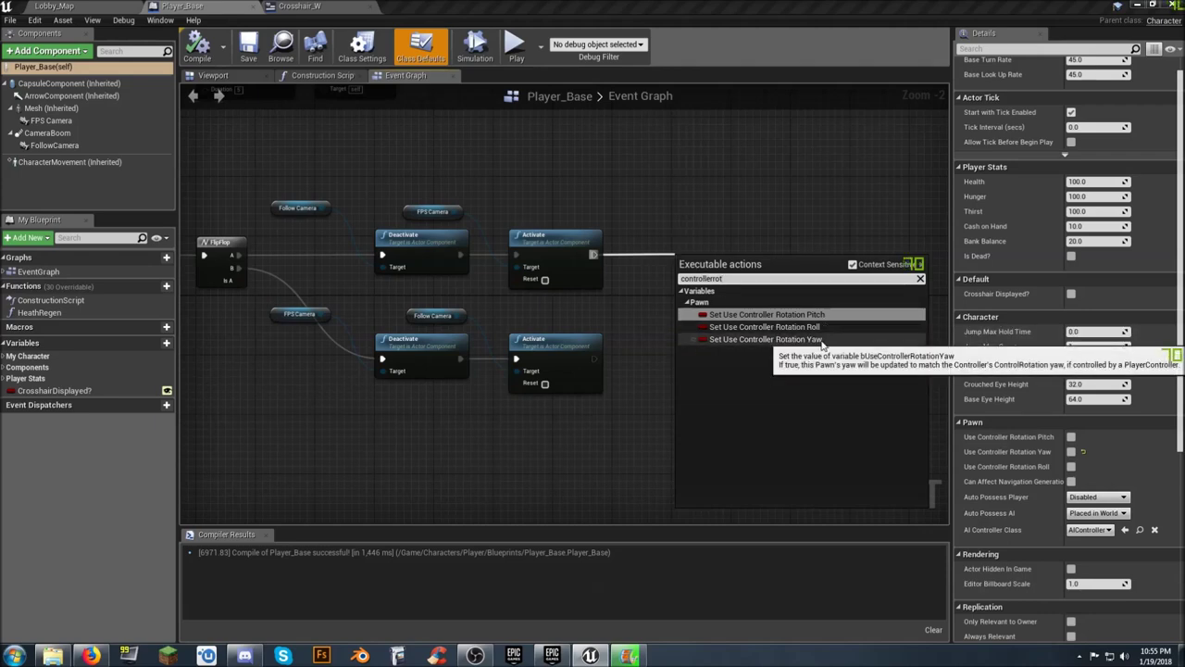
left_click(820, 339)
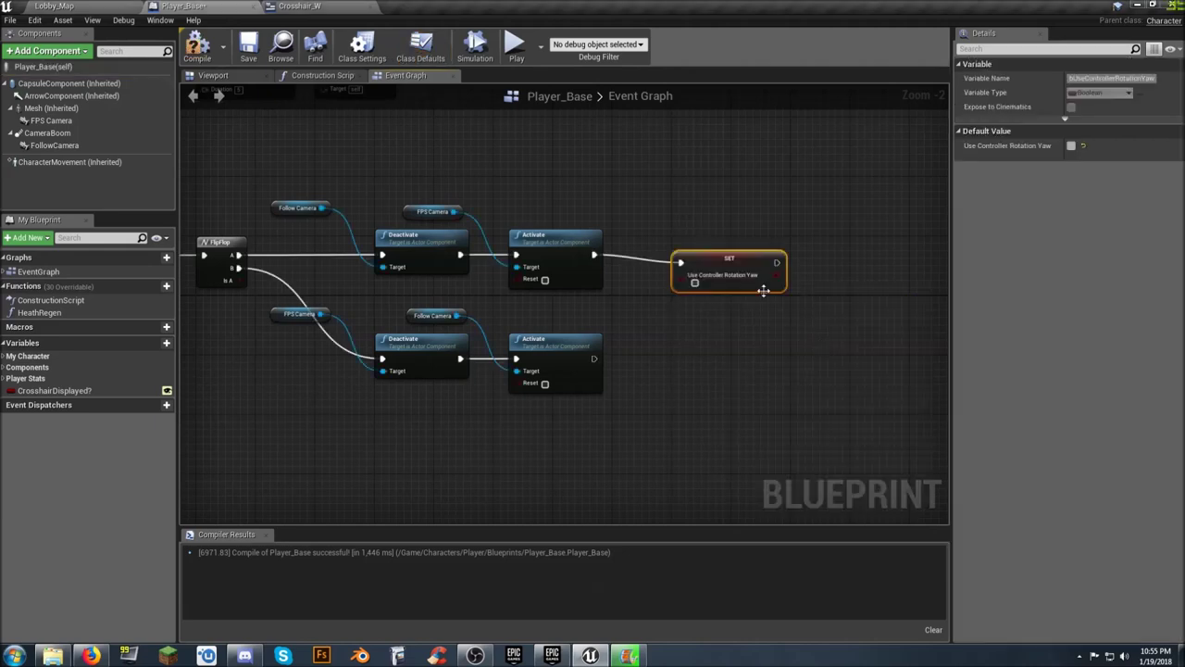
left_click_drag(703, 250, 699, 256)
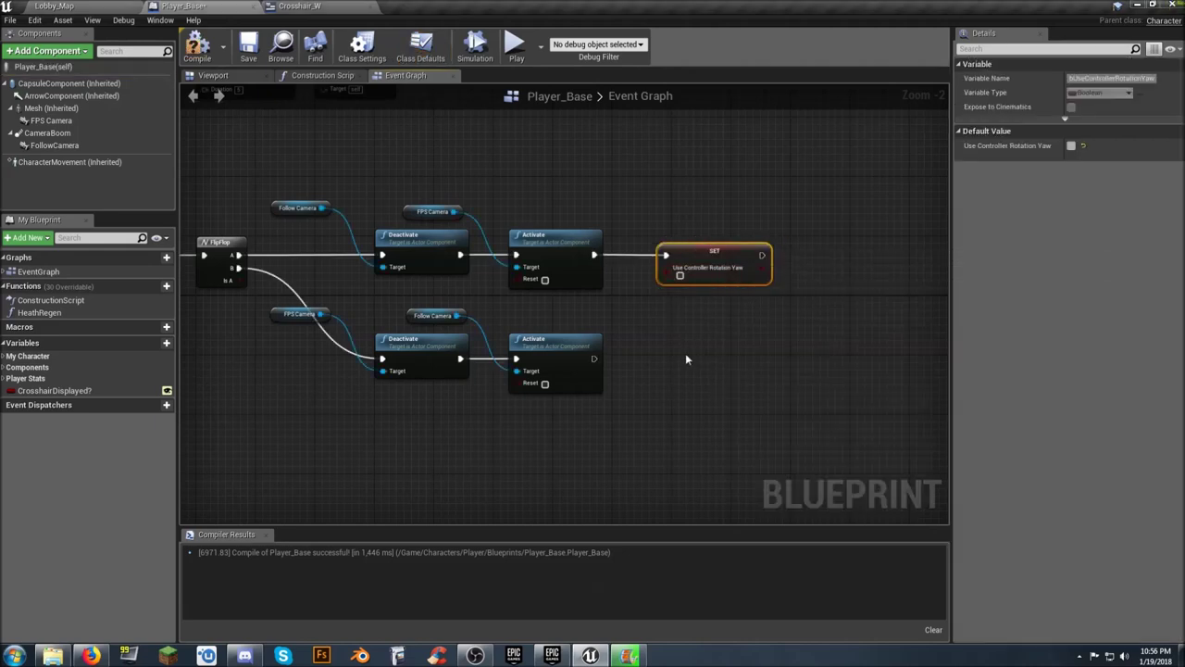
Duplicate the yaw setter onto the Follow Camera branch and tick yaw on only for FPS.
key("ctrl+c")
key("ctrl+v")
left_click_drag(709, 361, 594, 358)
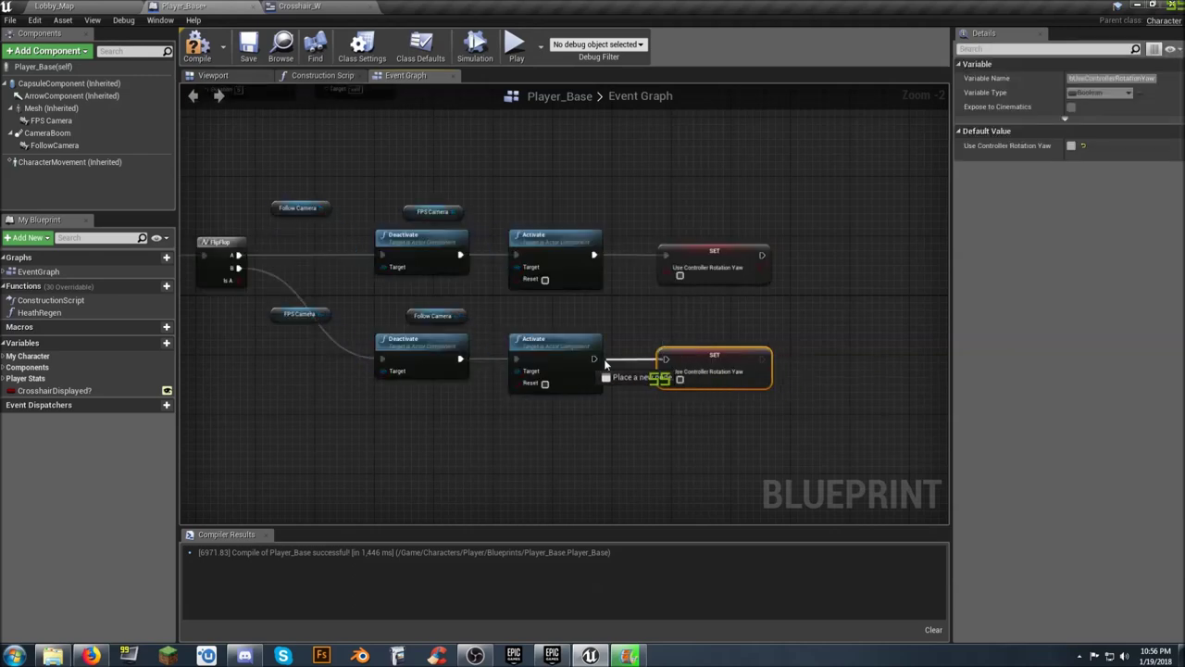
left_click_drag(667, 355, 652, 355)
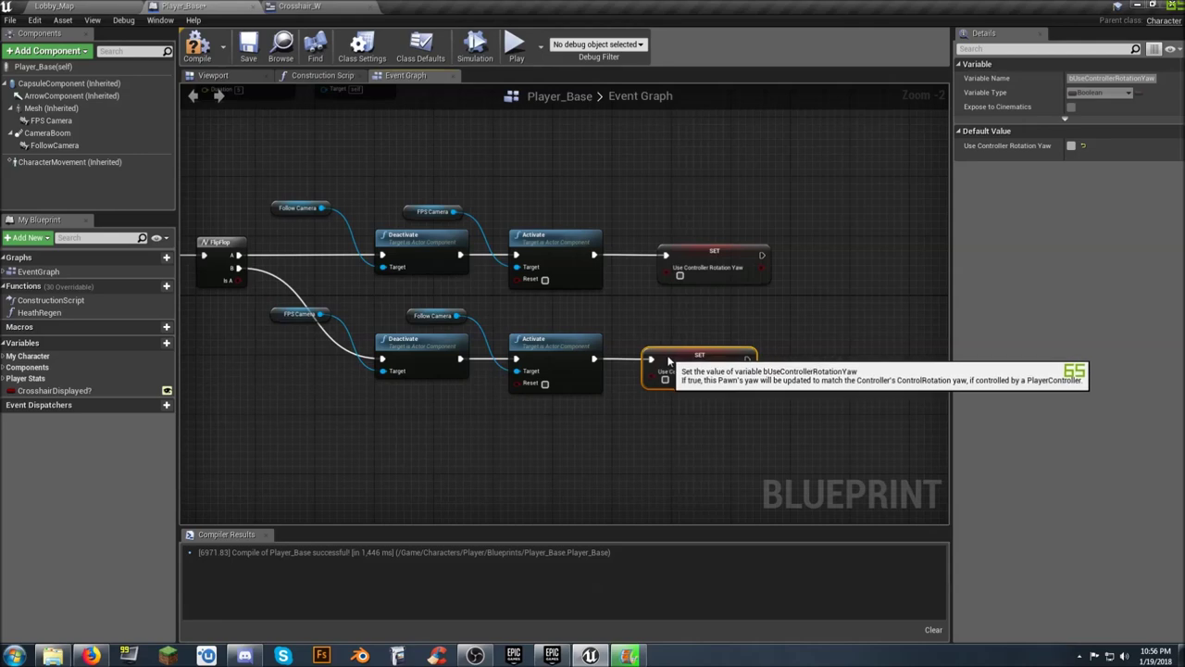
left_click_drag(685, 252, 669, 253)
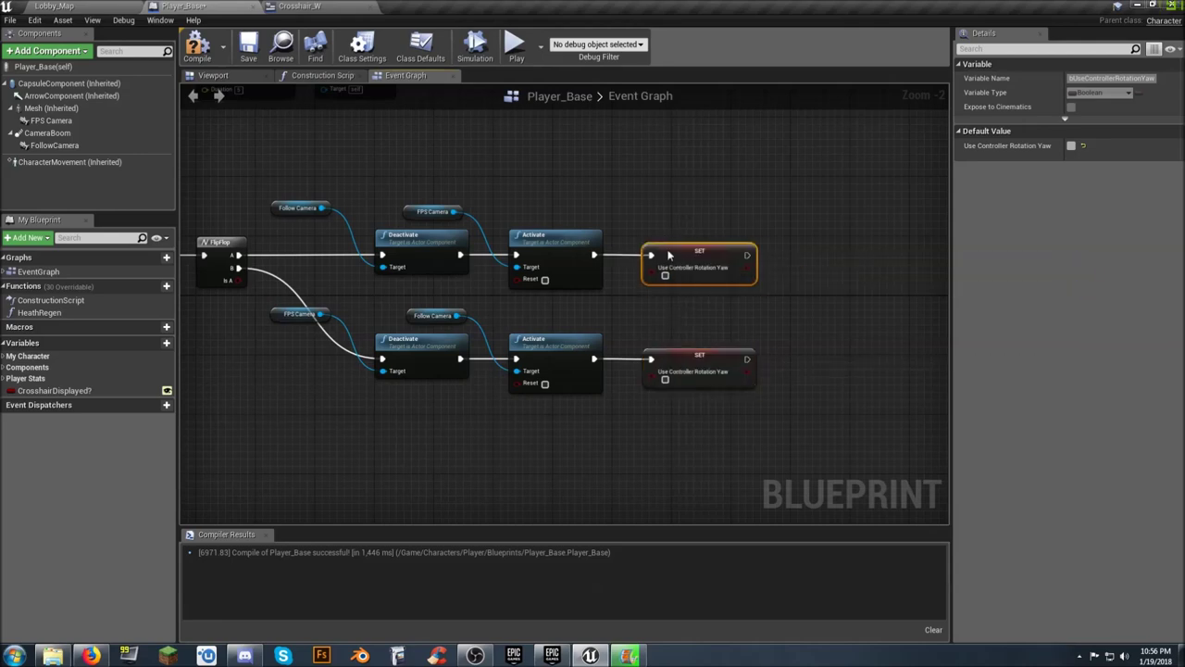
left_click(665, 275)
left_click(611, 306)
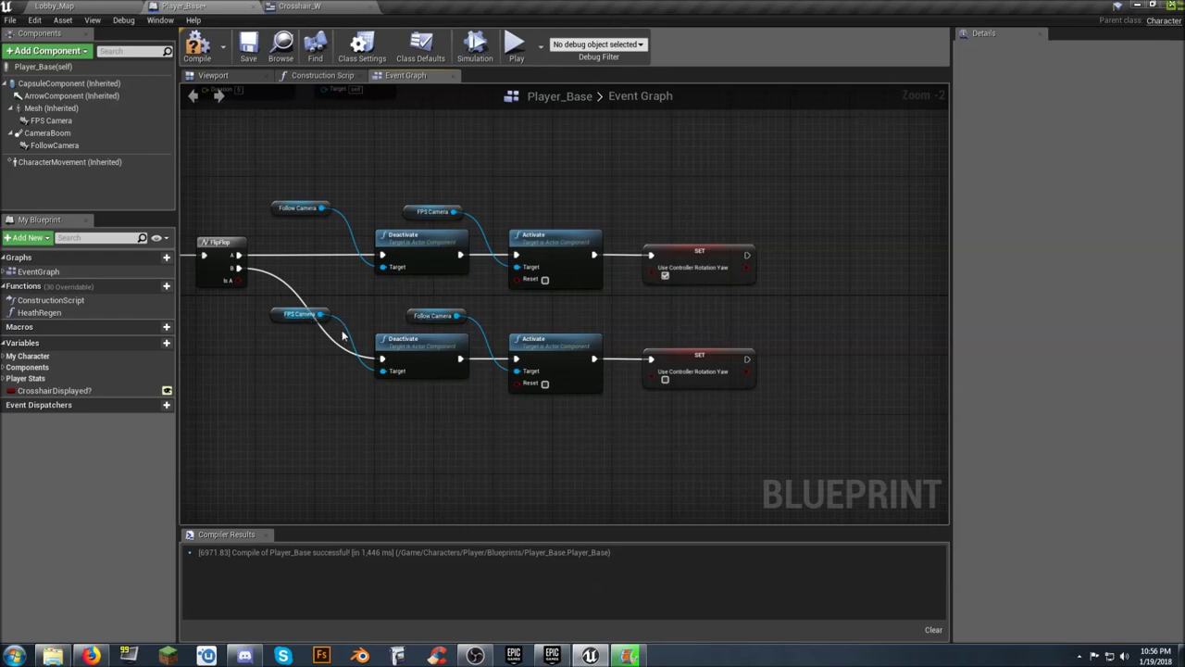
Wire an unticked Set Crosshair Displayed? node after the Follow Camera branch's yaw setter.
right_click_drag(668, 446, 525, 425)
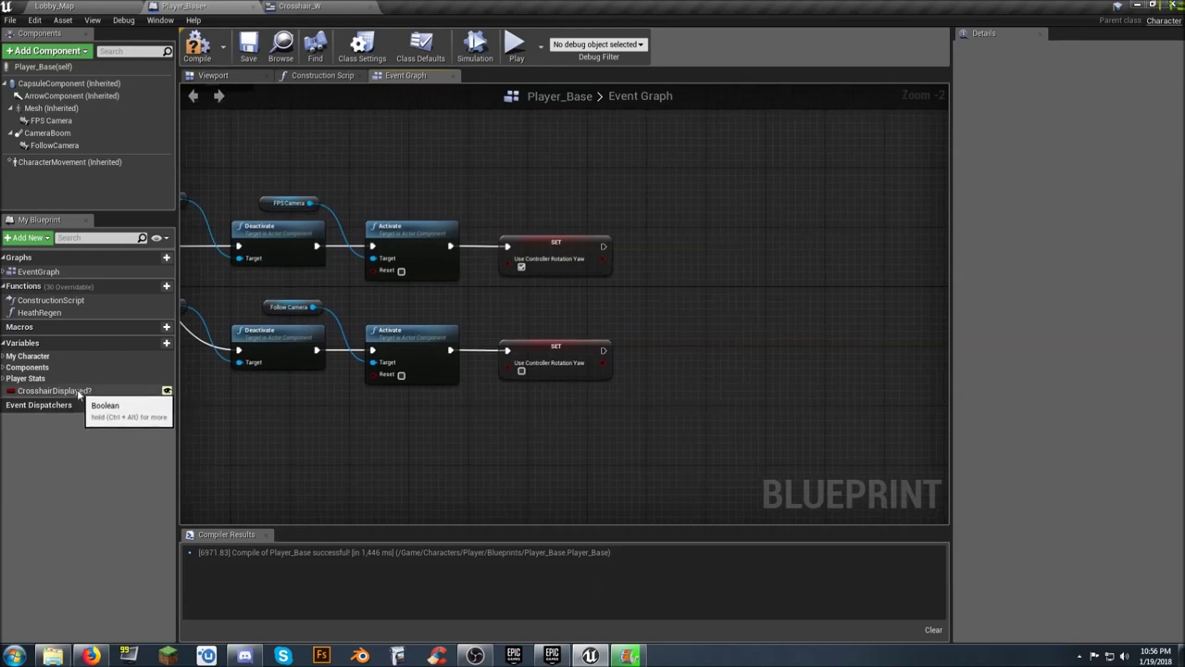
left_click_drag(78, 393, 676, 366, "alt")
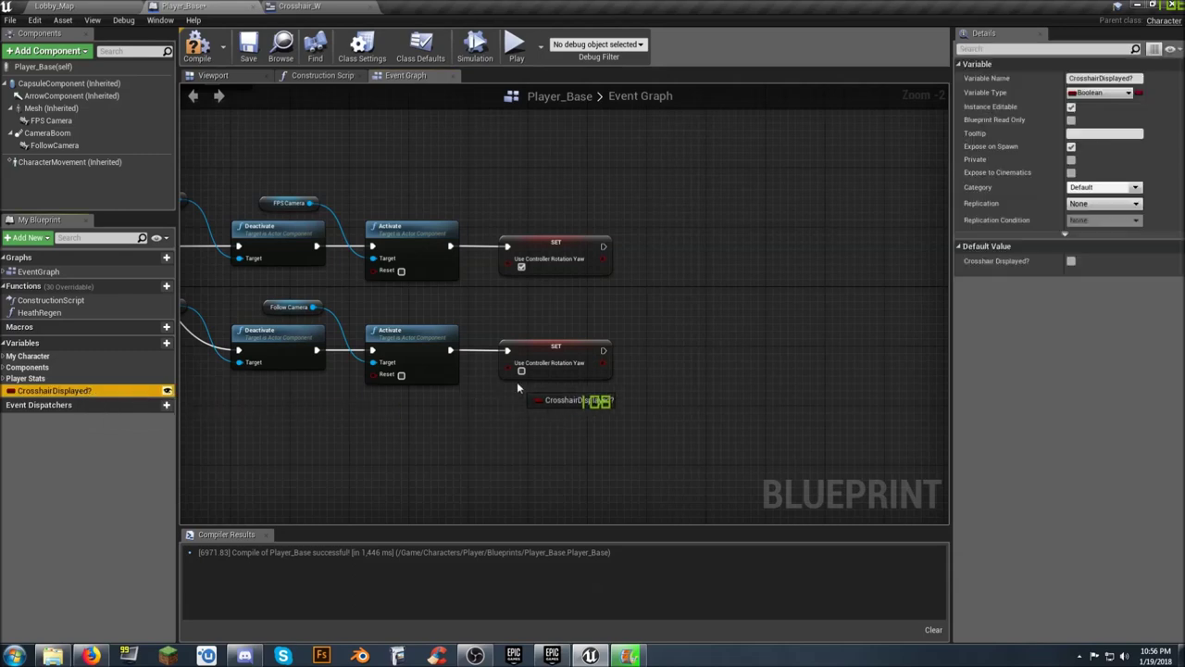
left_click_drag(684, 372, 604, 353)
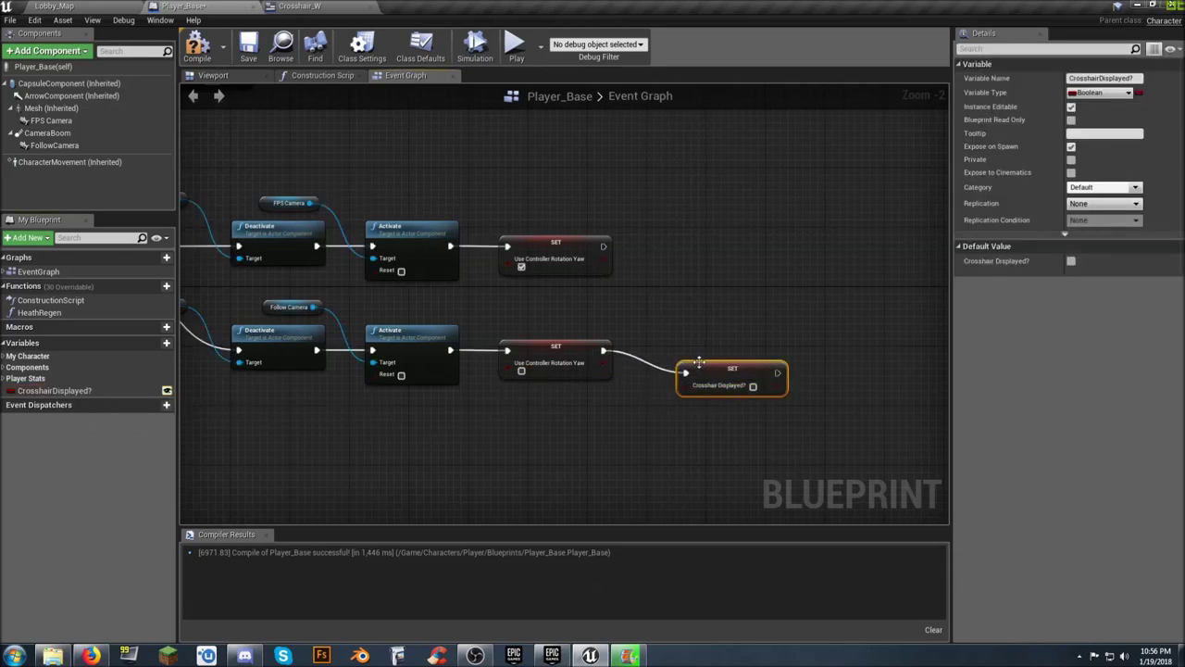
left_click_drag(705, 373, 668, 352)
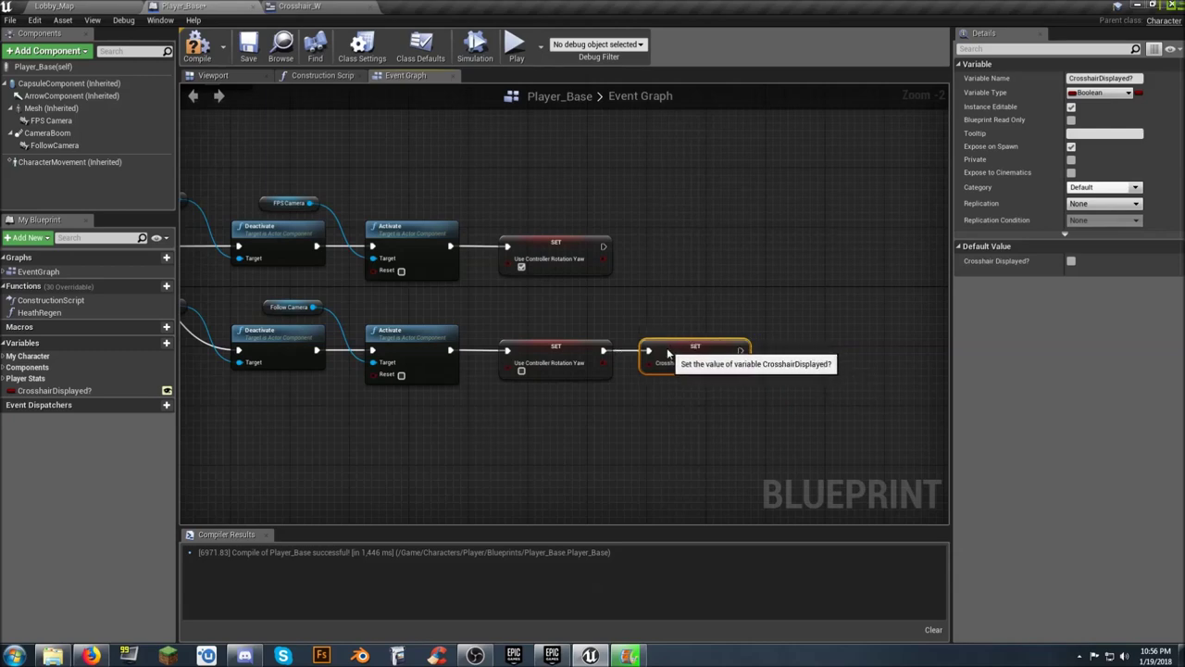
left_click(653, 282)
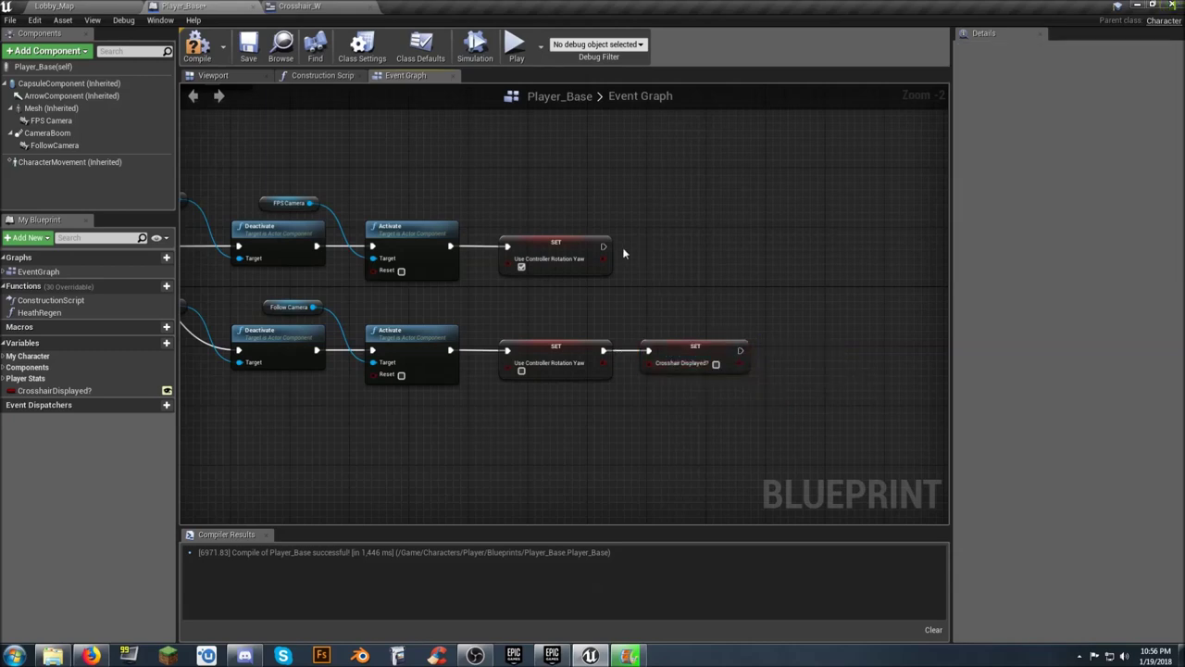
right_click_drag(663, 260, 632, 257)
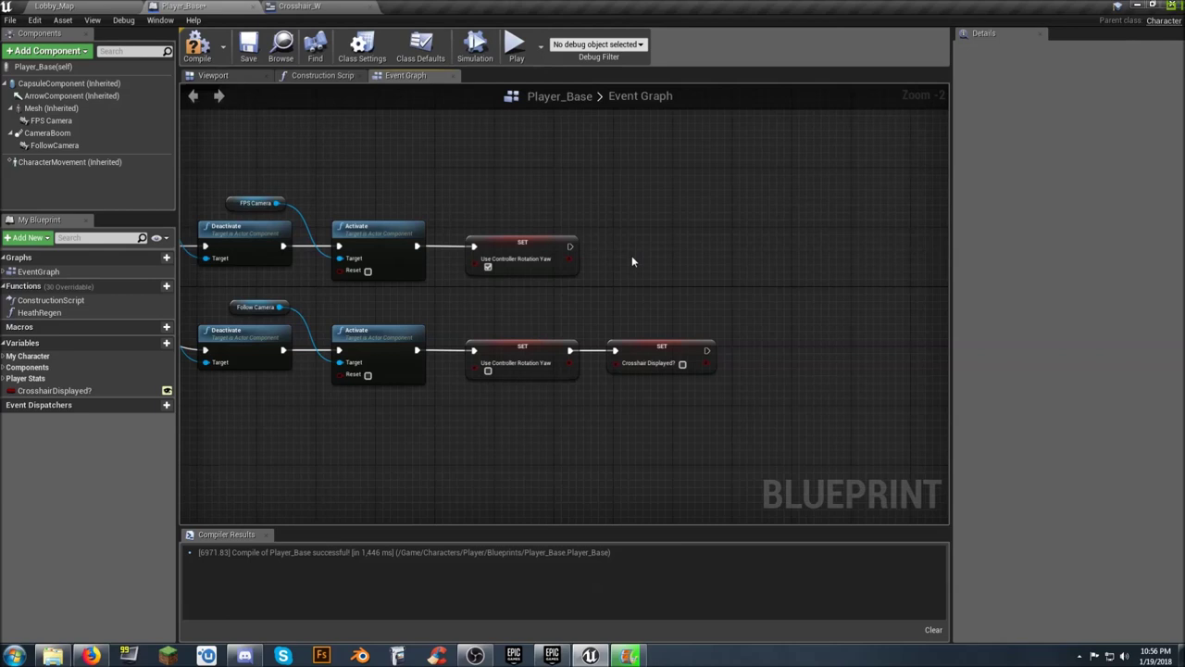
right_click_drag(653, 260, 621, 259)
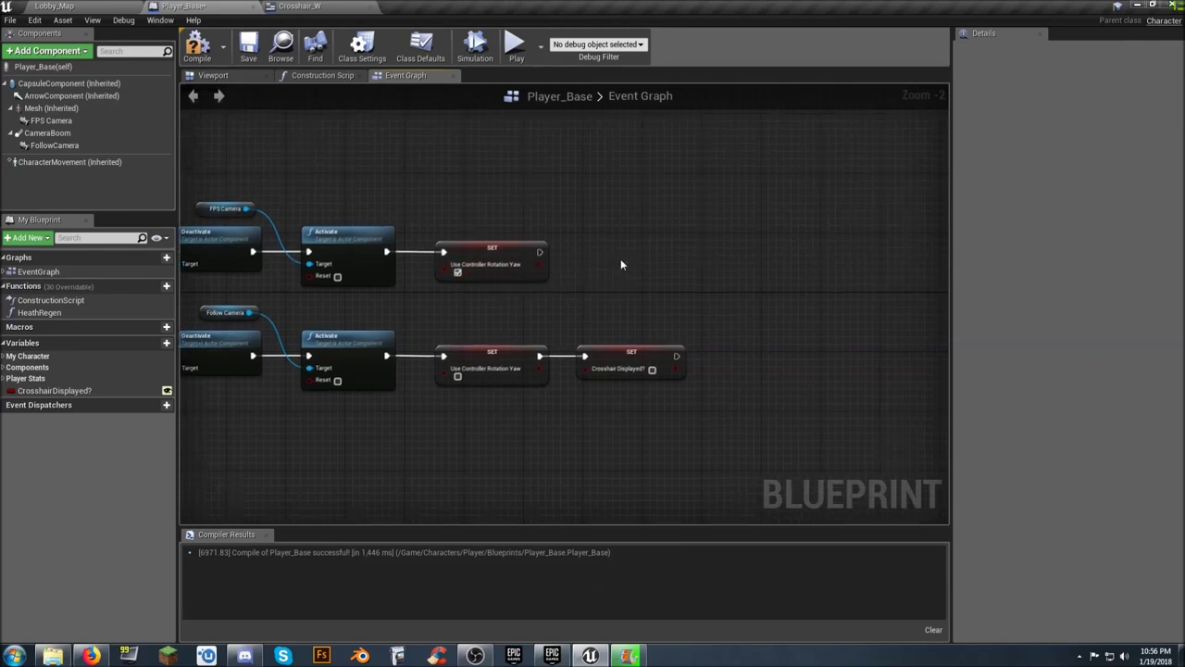
Create a Crosshair_W widget after the FPS yaw setter, owned by Get Player Controller.
left_click_drag(538, 251, 649, 255)
type("createw")
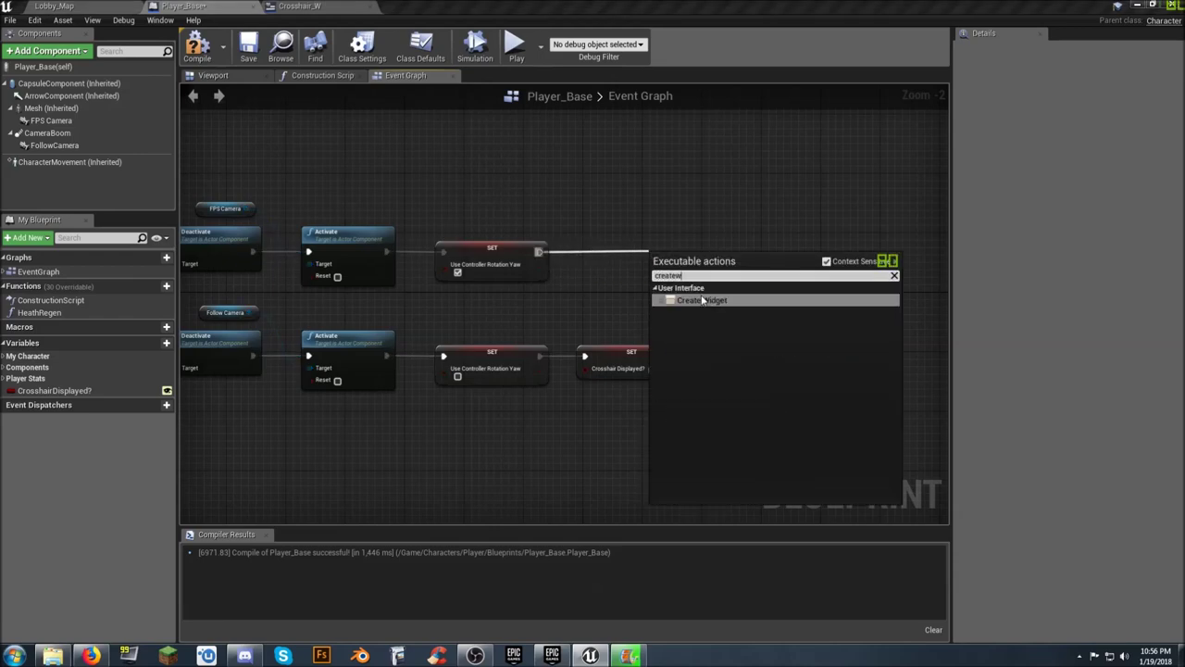
left_click(724, 304)
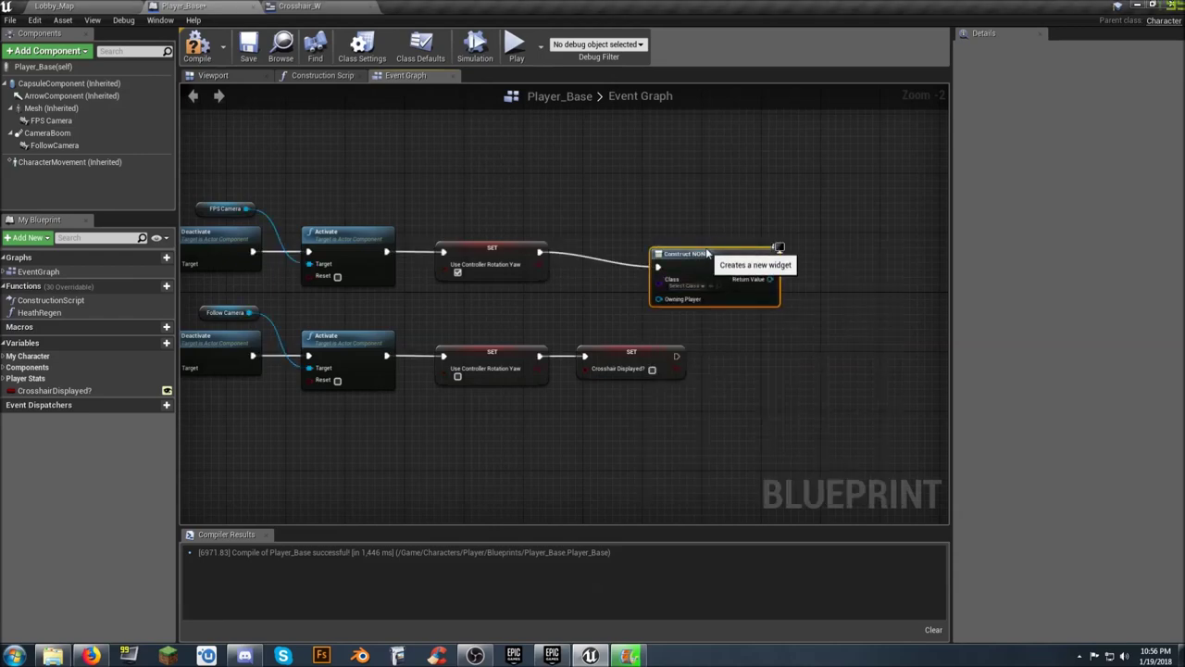
left_click_drag(706, 245, 706, 239)
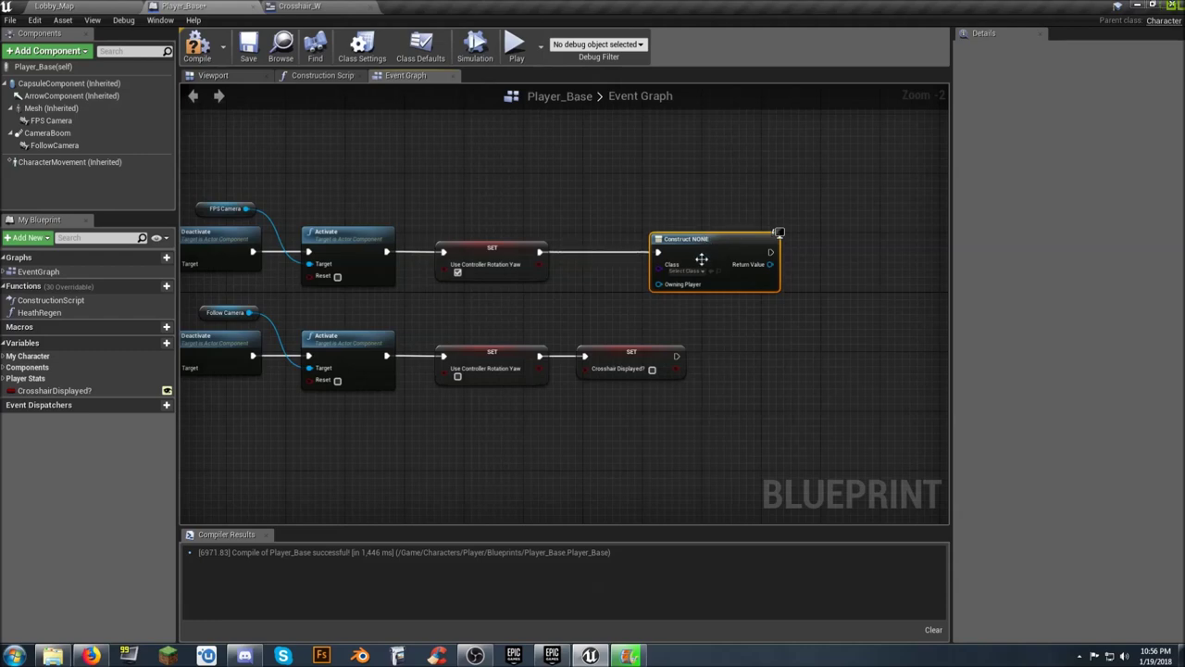
left_click(687, 270)
left_click(708, 308)
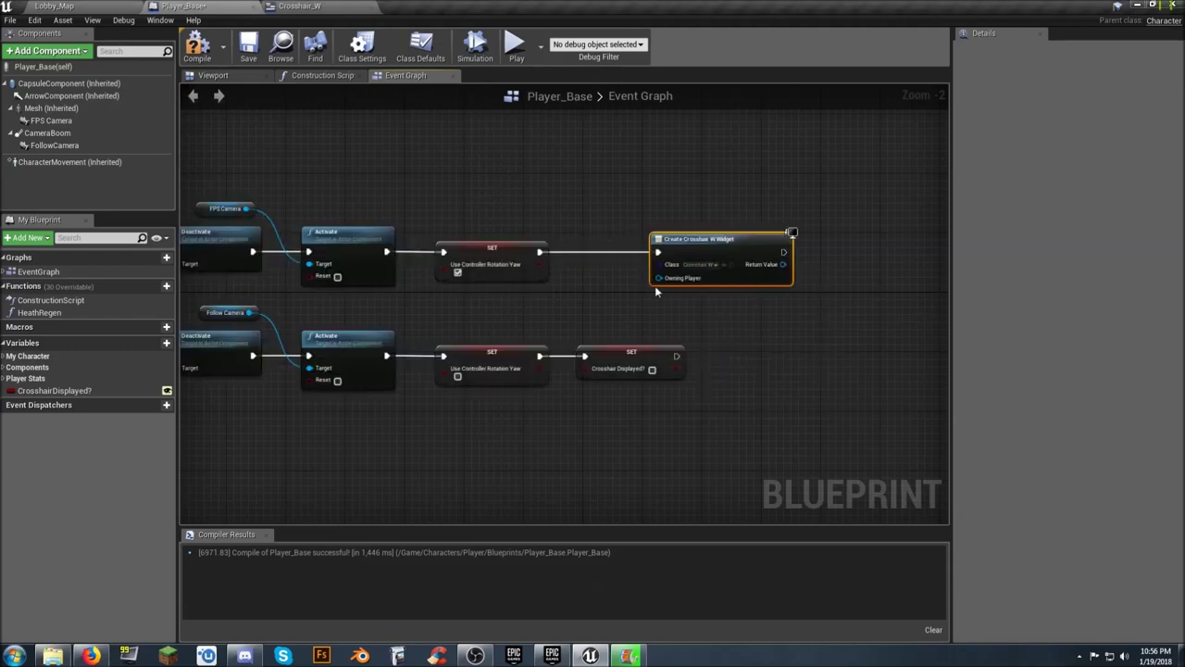
left_click_drag(656, 283, 592, 304)
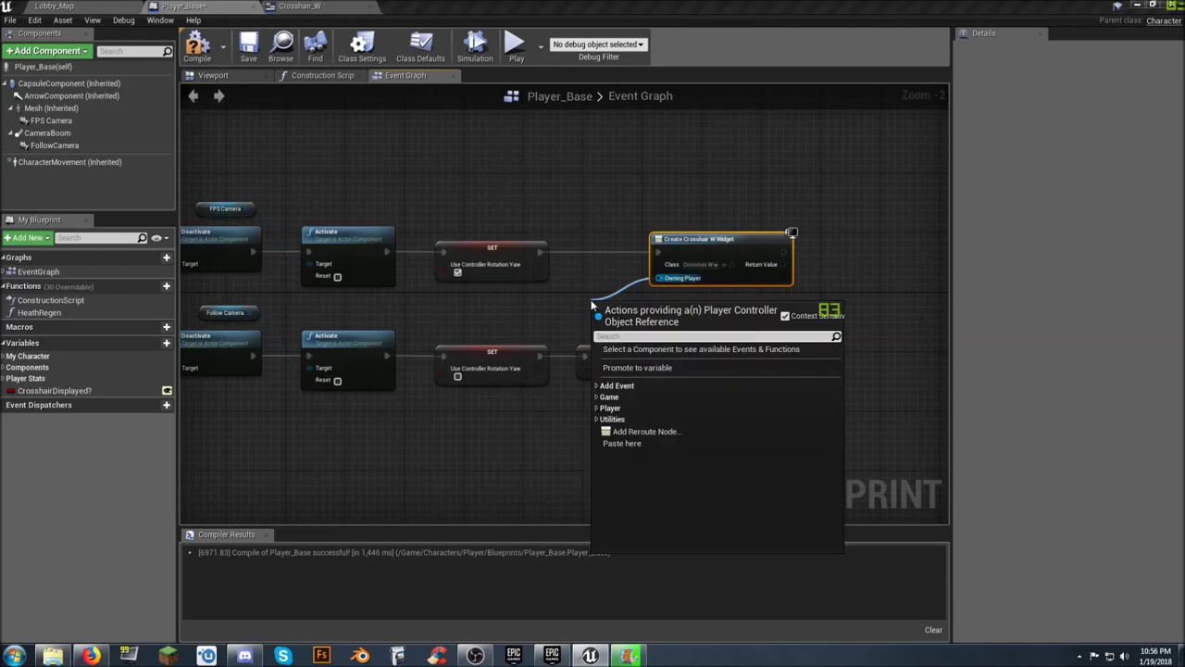
type("playerc")
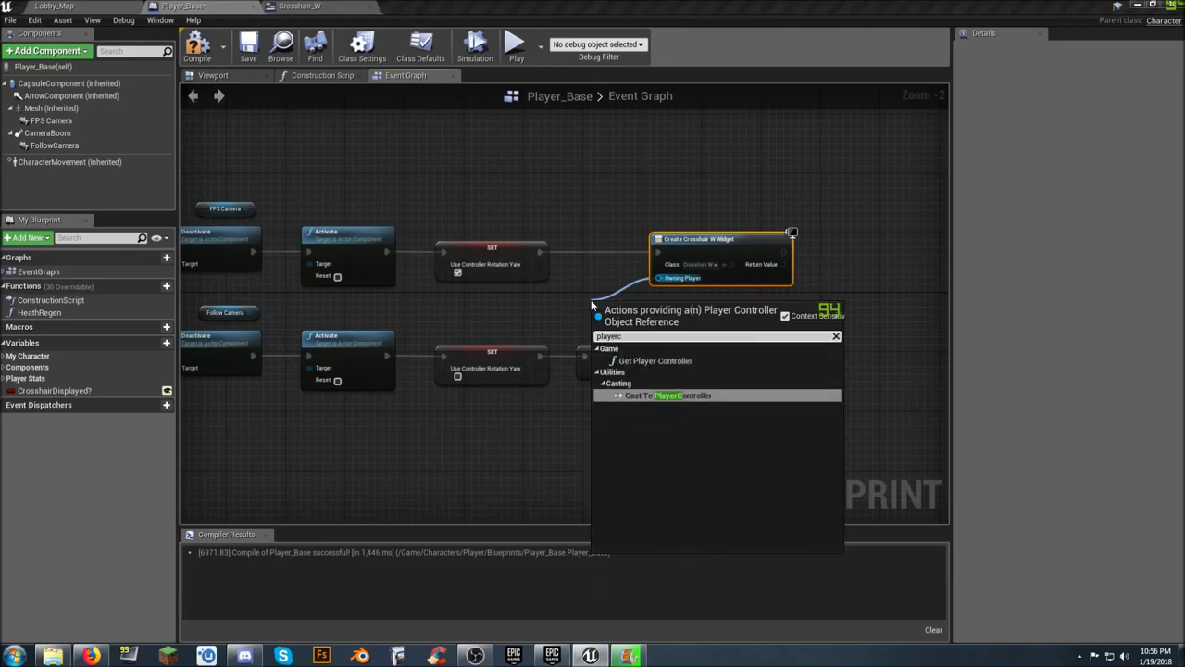
left_click_drag(619, 306, 463, 298)
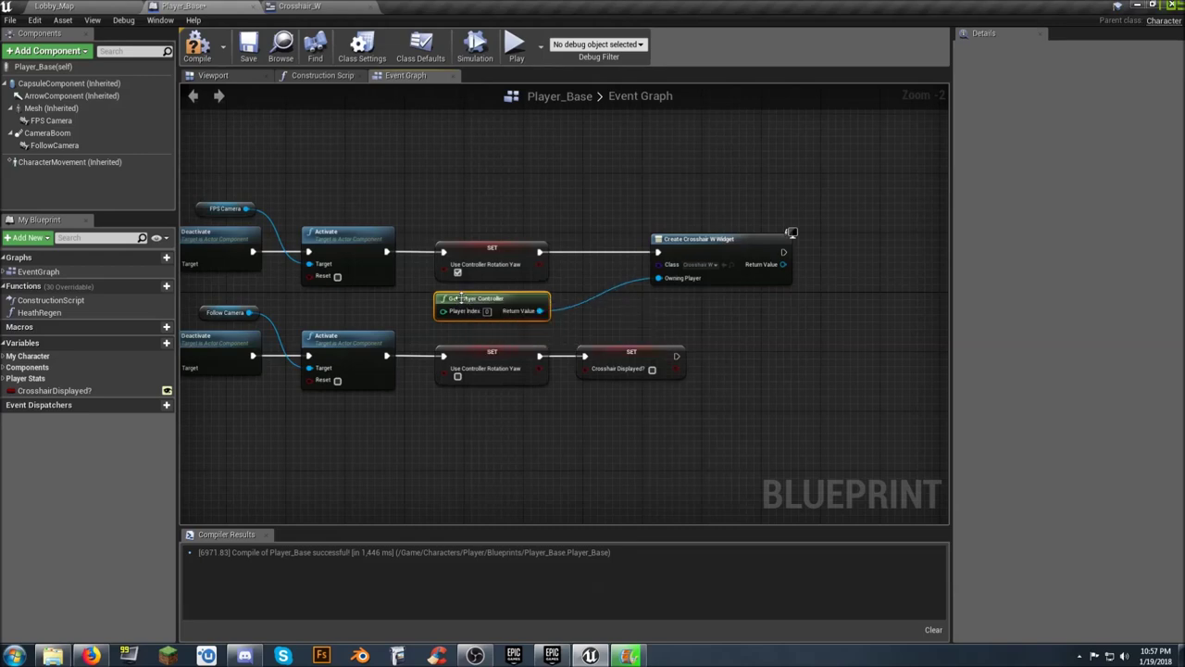
left_click_drag(689, 244, 622, 245)
Add the crosshair widget to the viewport, compile Player_Base, and return to Lobby_Map.
left_click_drag(716, 265, 768, 270)
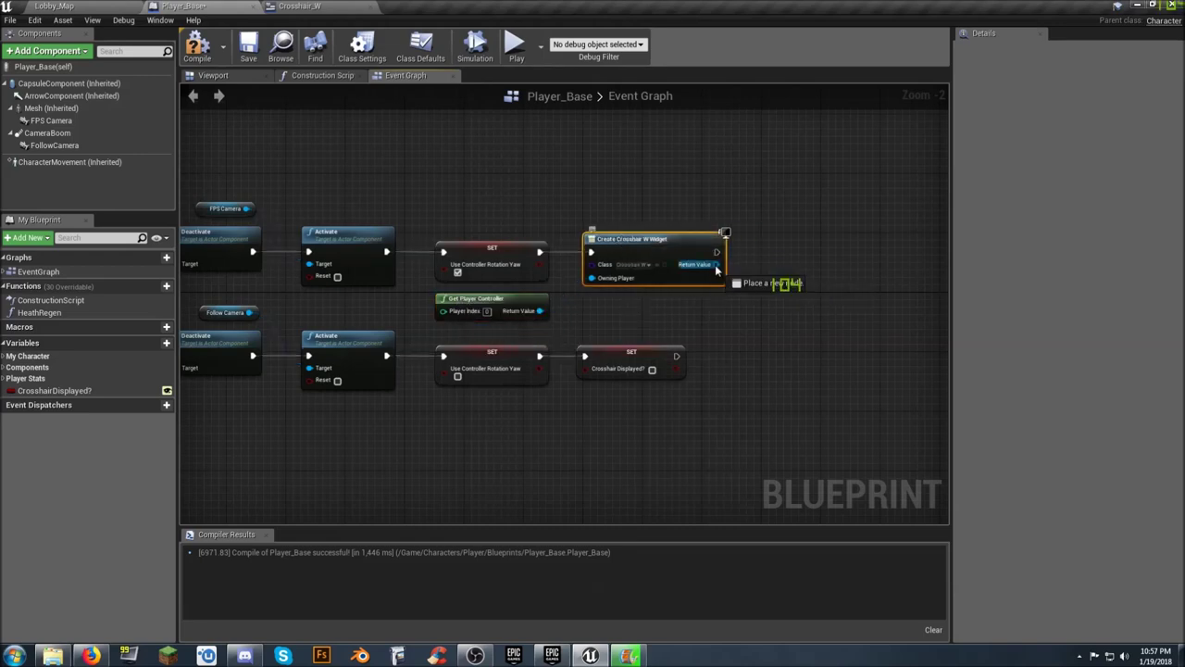
type("addt")
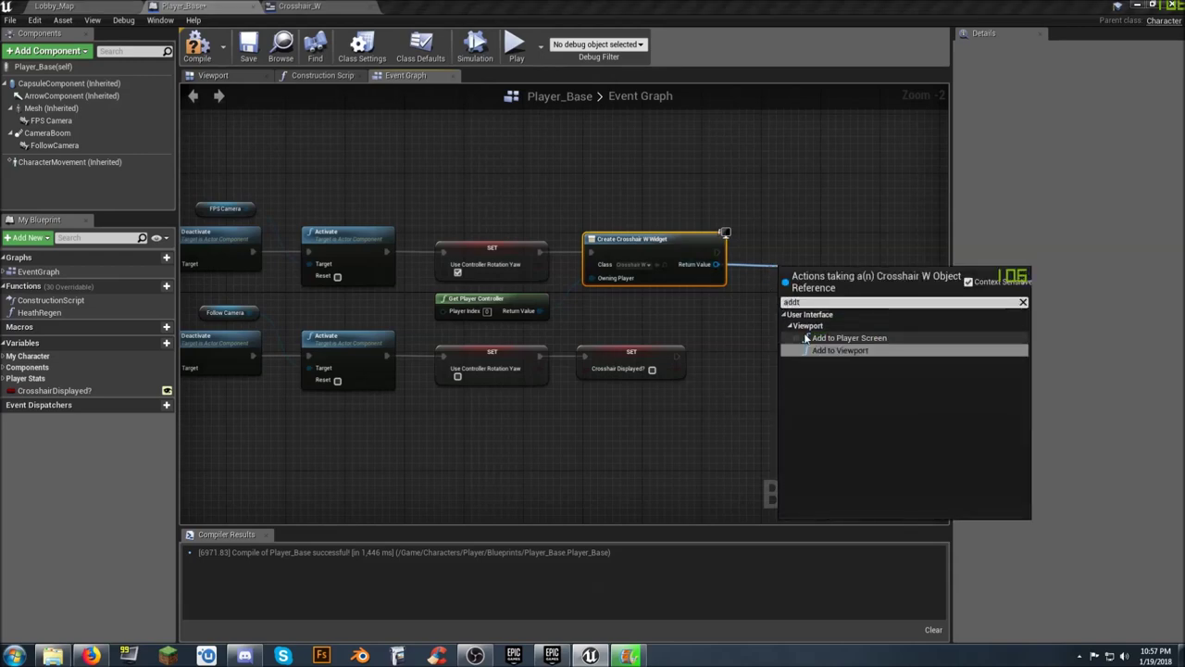
key("Return")
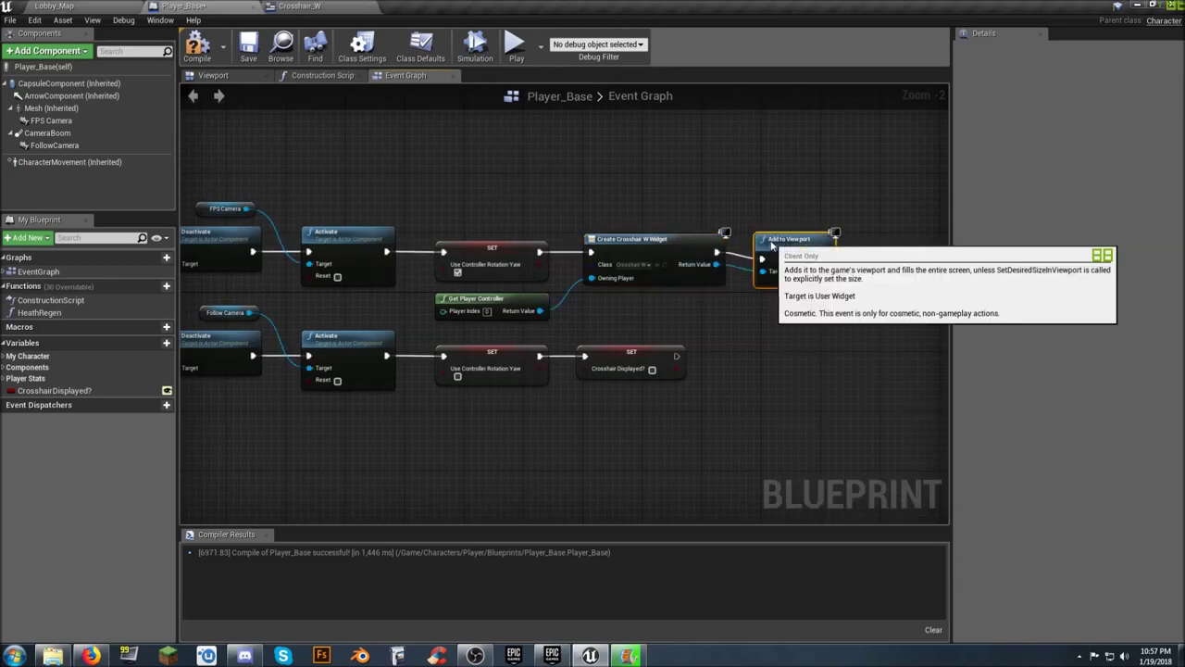
left_click_drag(793, 275, 762, 237)
left_click(753, 339)
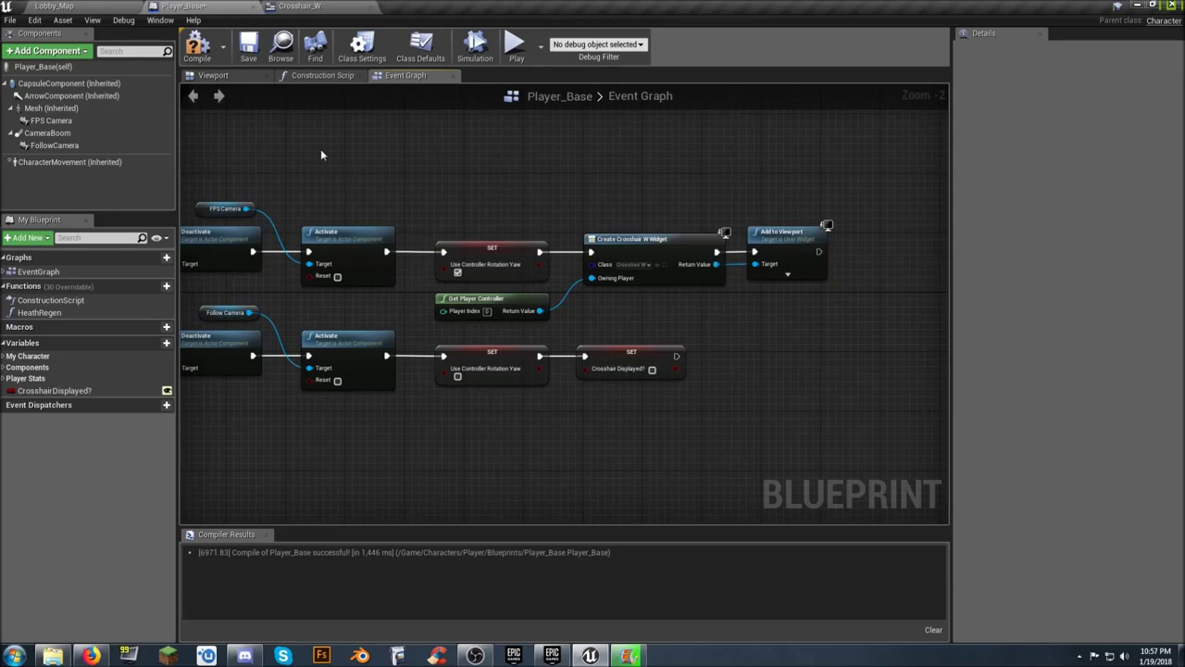
left_click(247, 49)
left_click(122, 7)
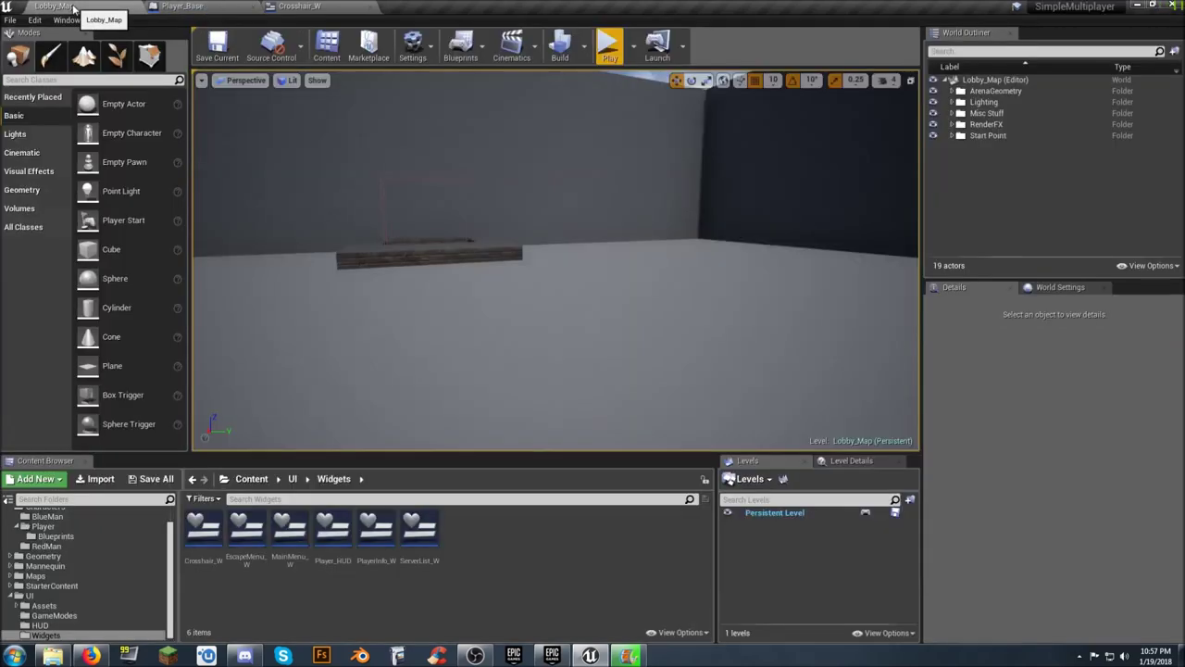
left_click(608, 52)
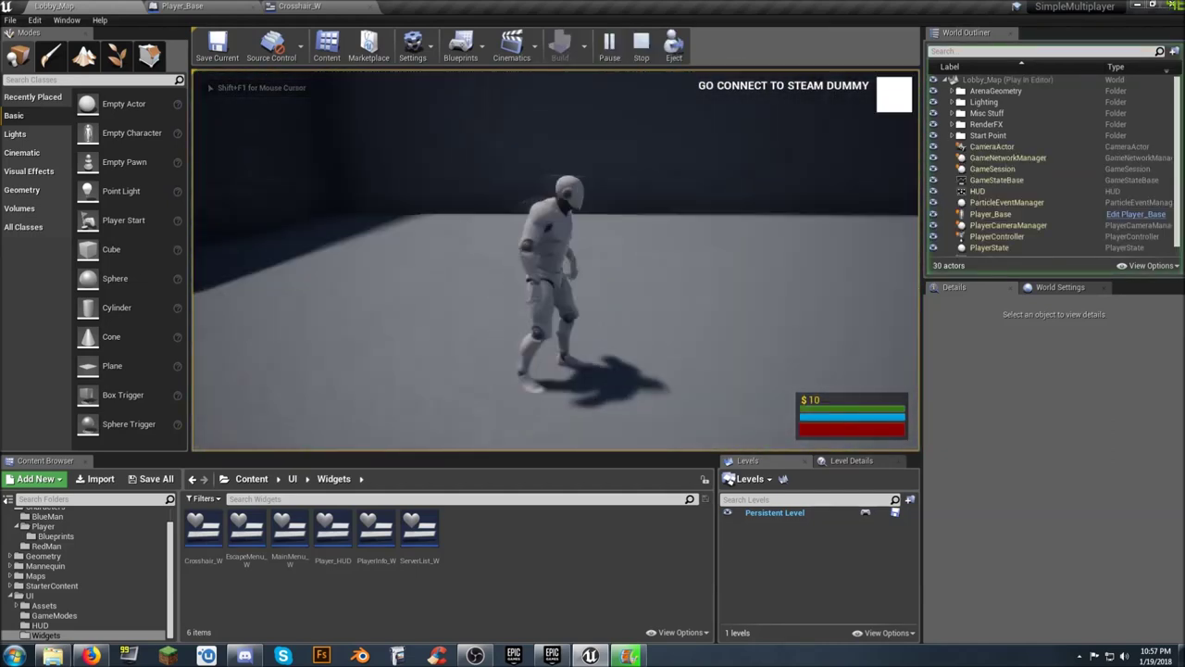
key("w")
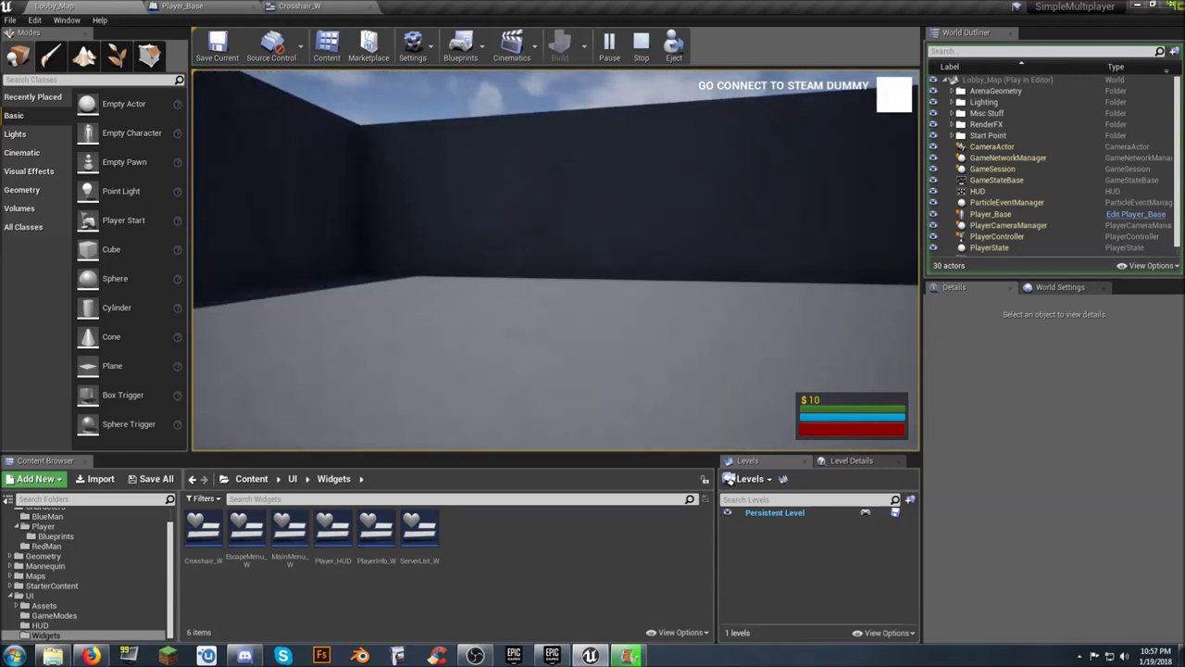
key("s")
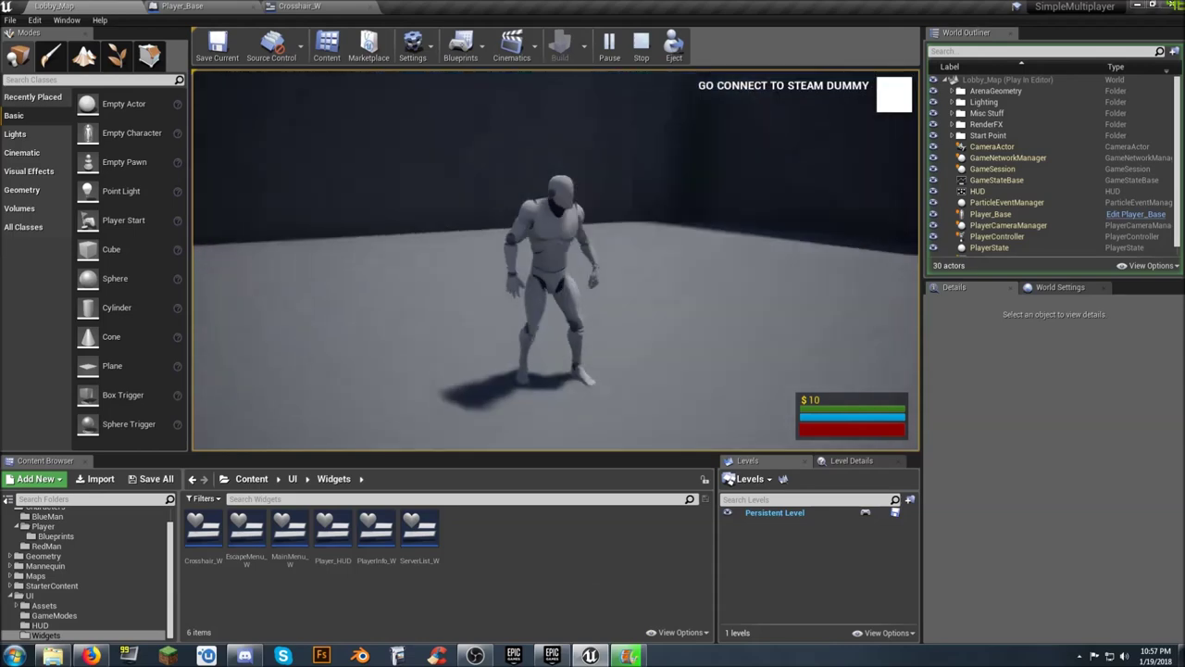
key("Escape")
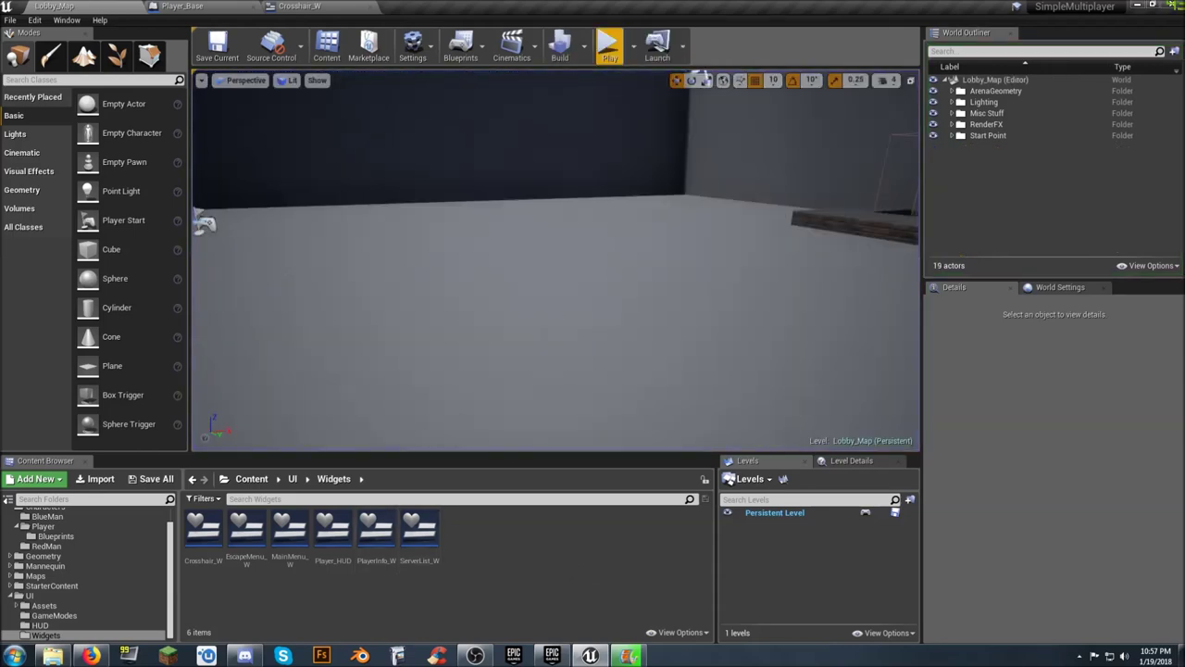
left_click(208, 7)
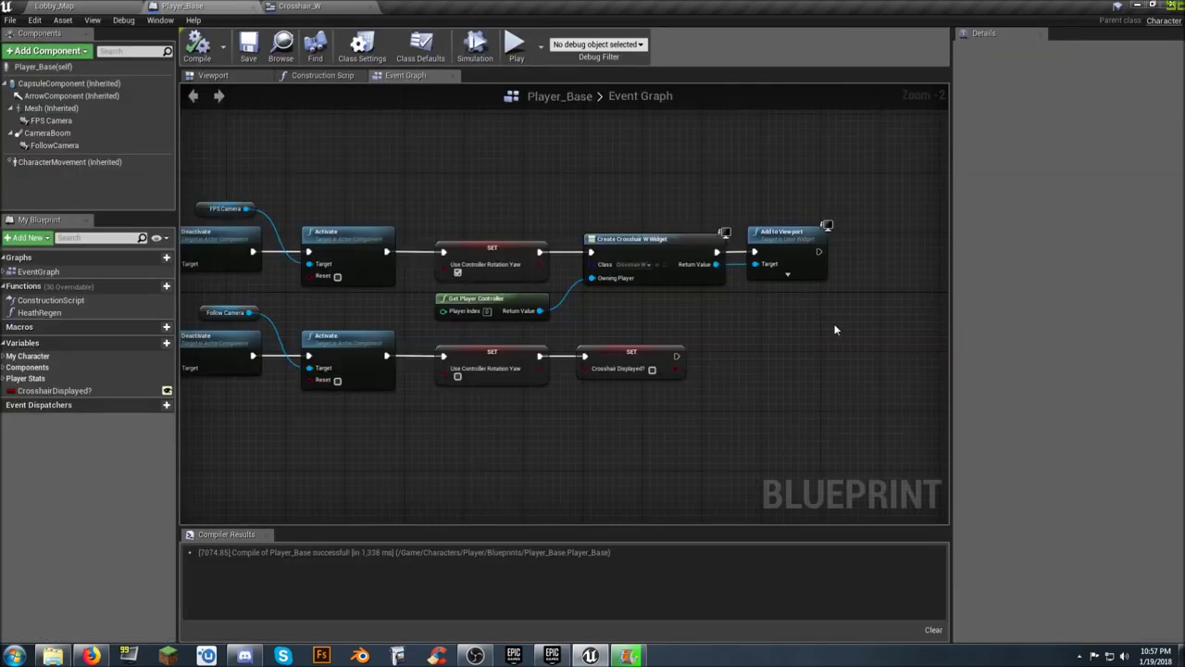
Set Crosshair Displayed? to true after Add to Viewport, compile and save Player_Base, then return to Lobby_Map.
right_click_drag(788, 329, 537, 335)
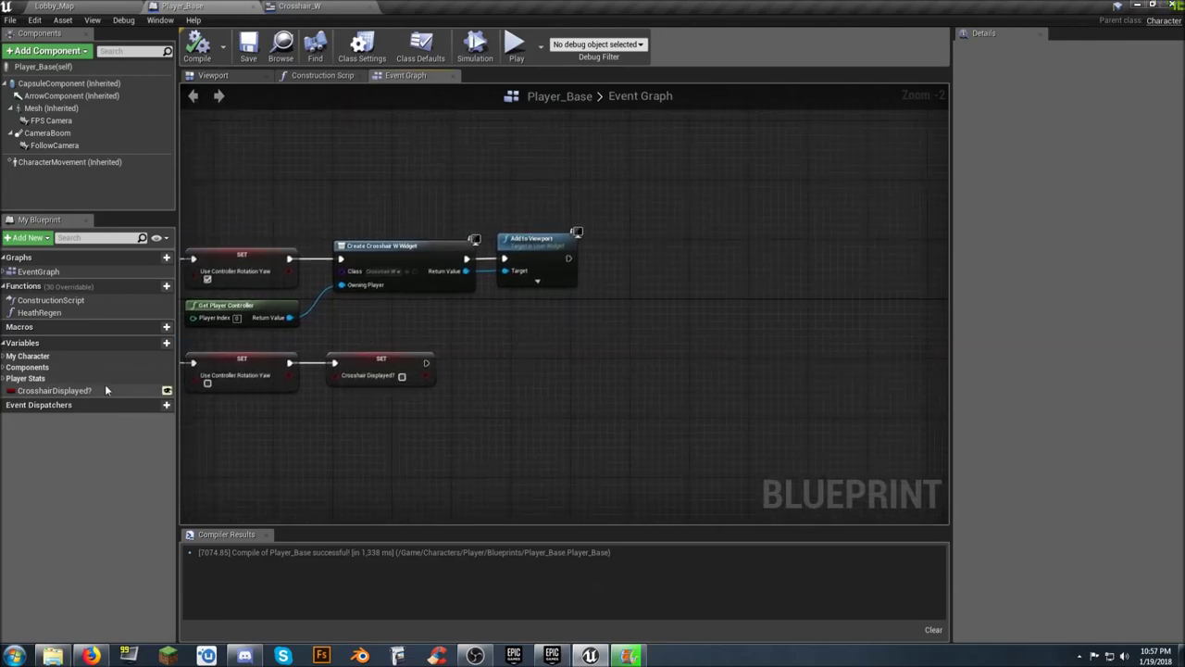
mouse_move(92, 396)
left_mouse_down("alt")
mouse_move(653, 255)
mouse_move(568, 258)
left_mouse_up("alt")
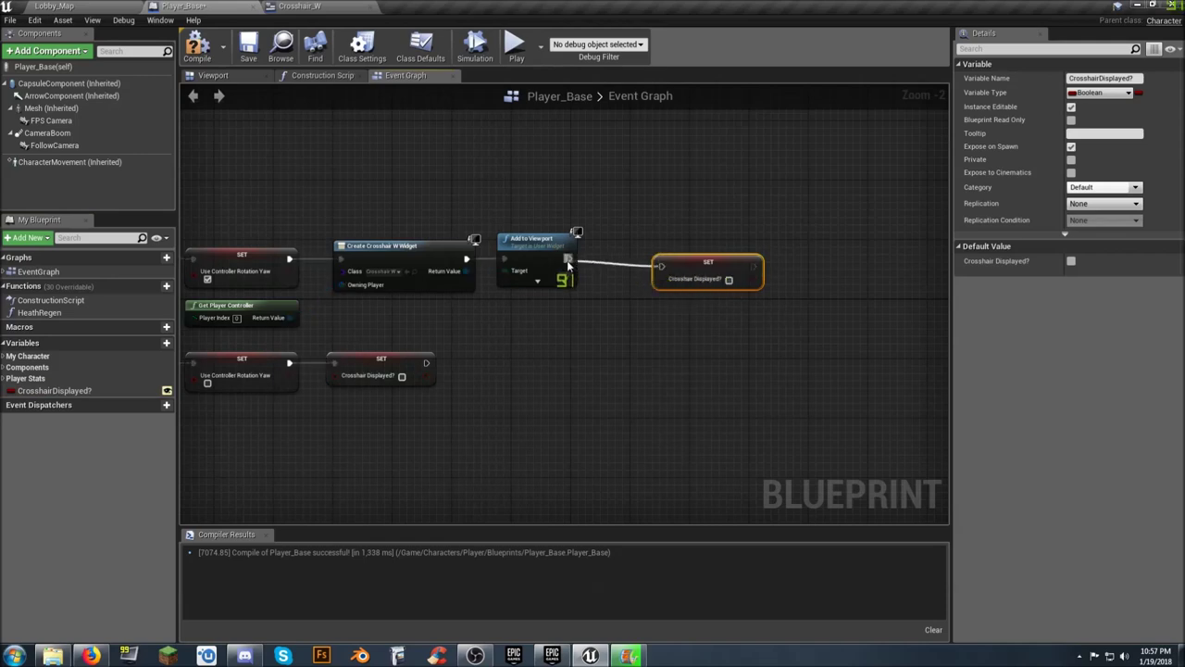
left_click_drag(684, 264, 639, 257)
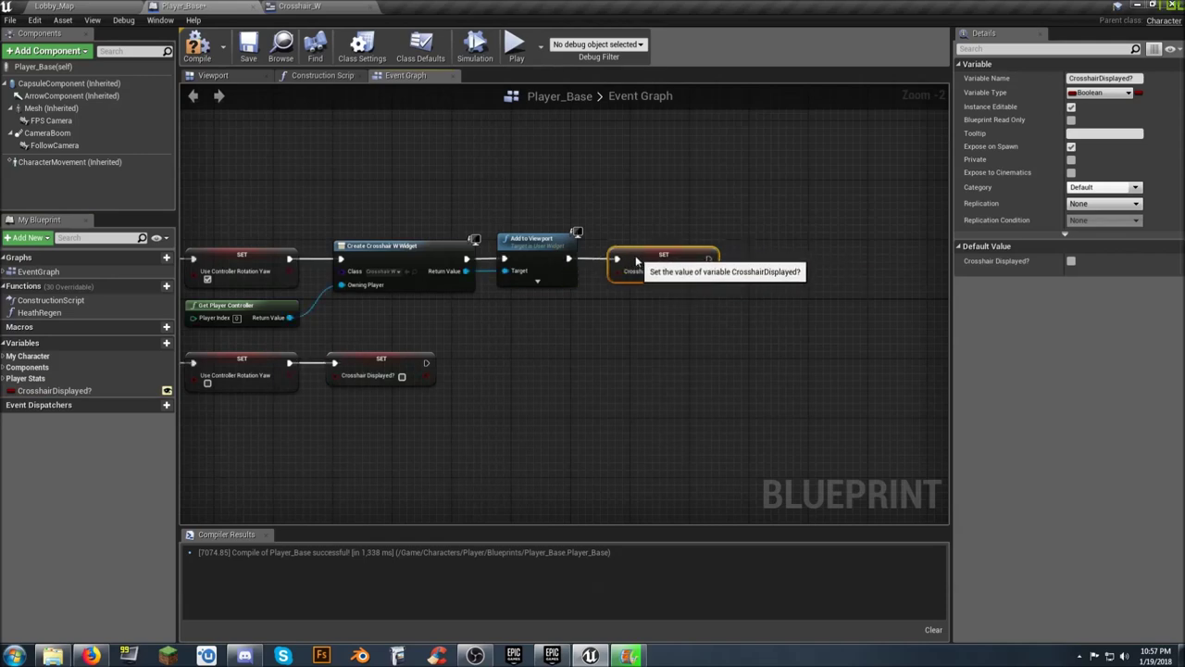
left_click(685, 272)
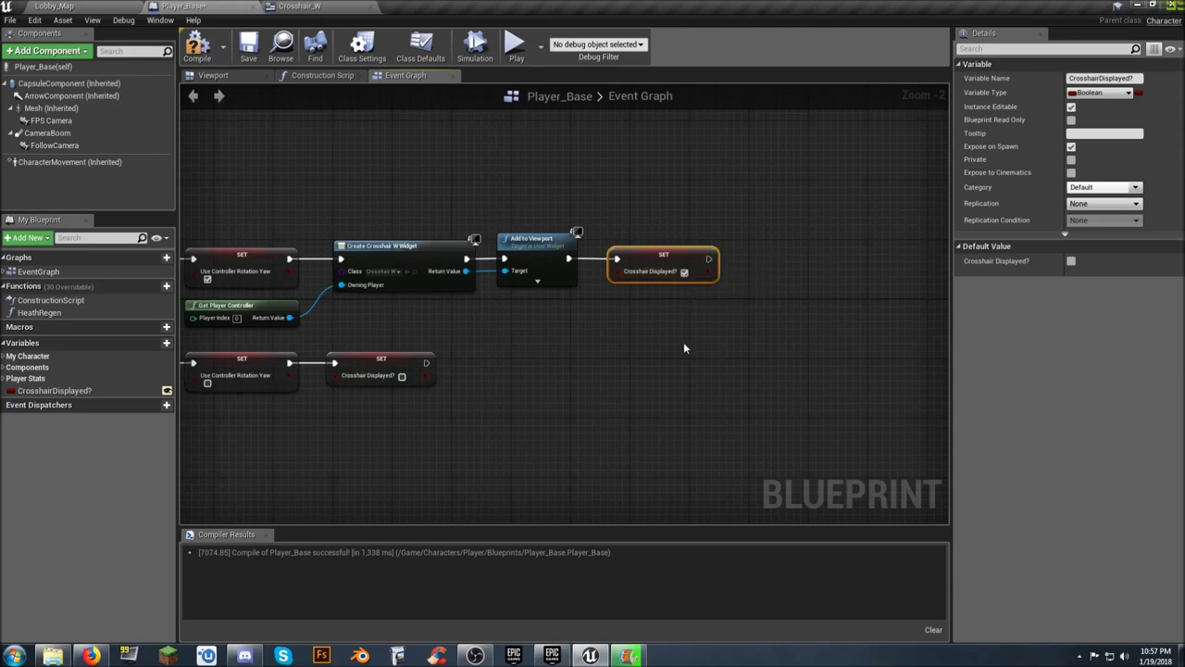
right_click_drag(605, 332, 757, 291)
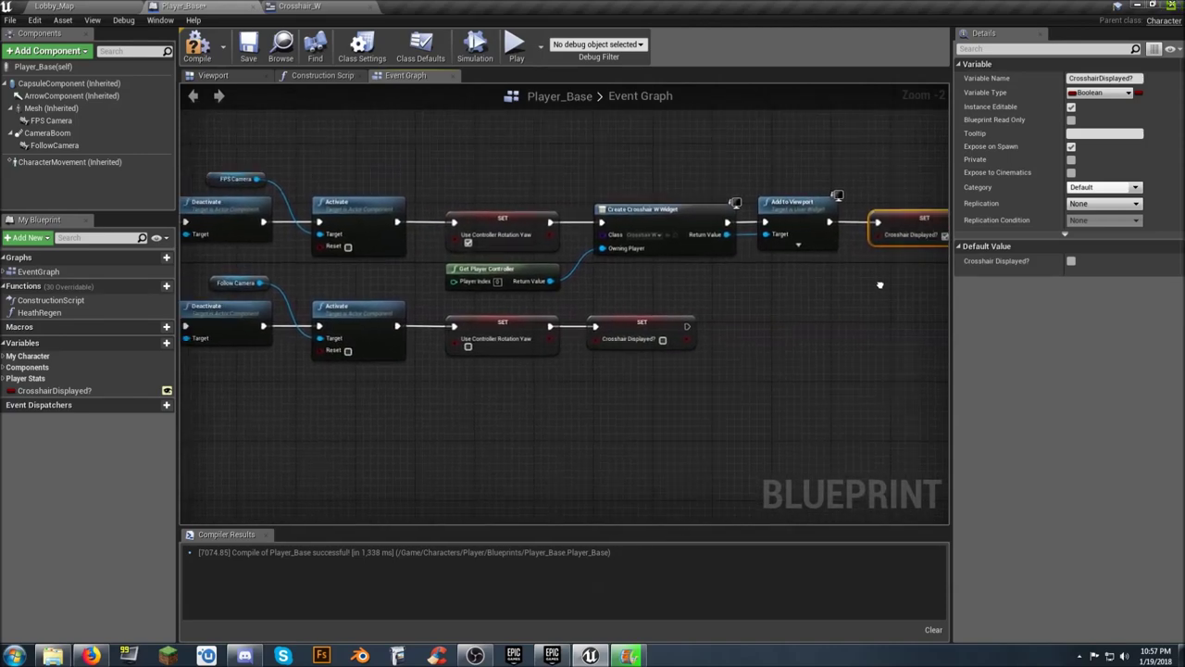
right_click_drag(683, 410, 362, 432)
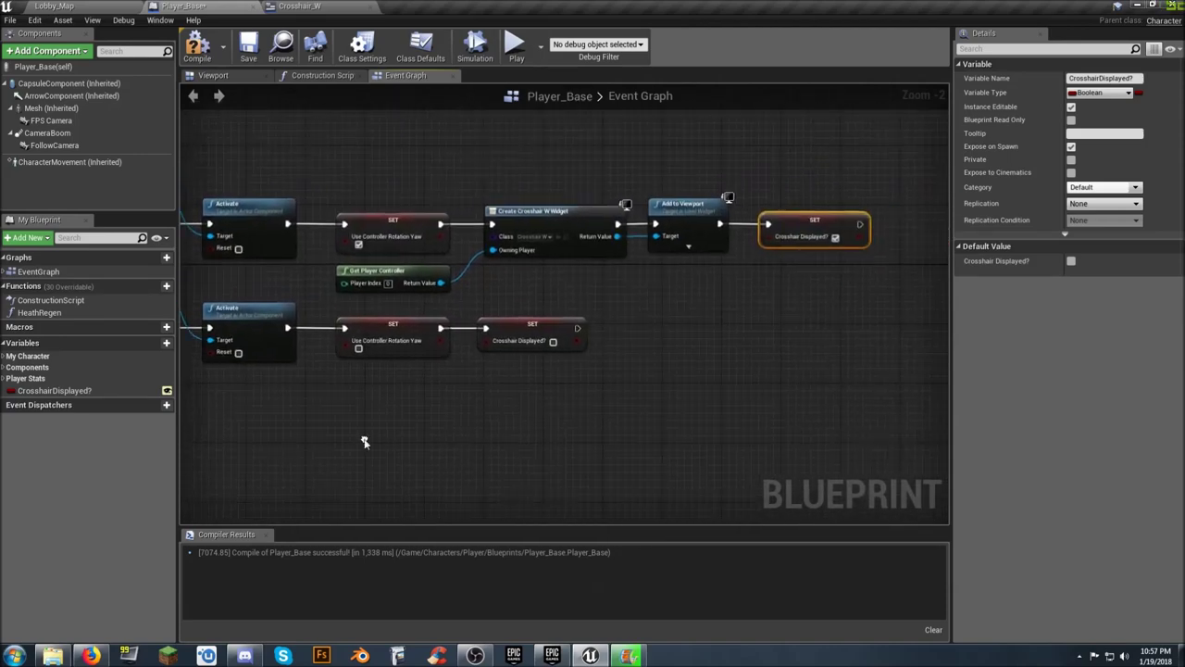
left_click(248, 48)
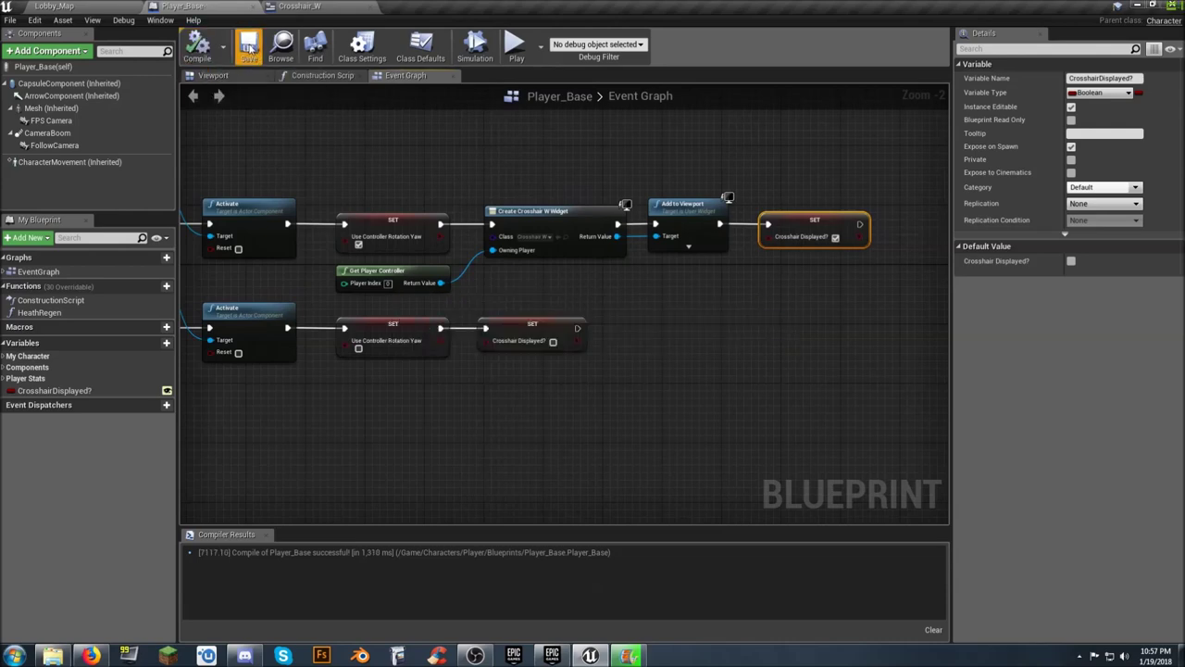
left_click(120, 8)
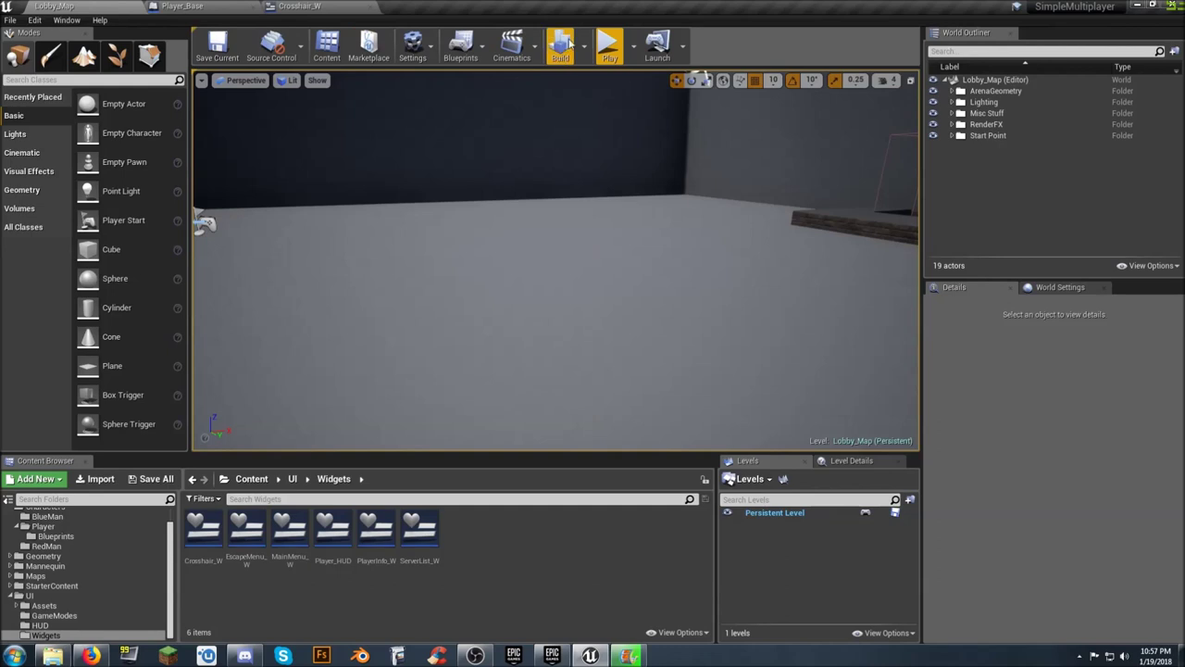
Play the level, switch to first-person view, and walk around with the red crosshair shown.
left_click(609, 45)
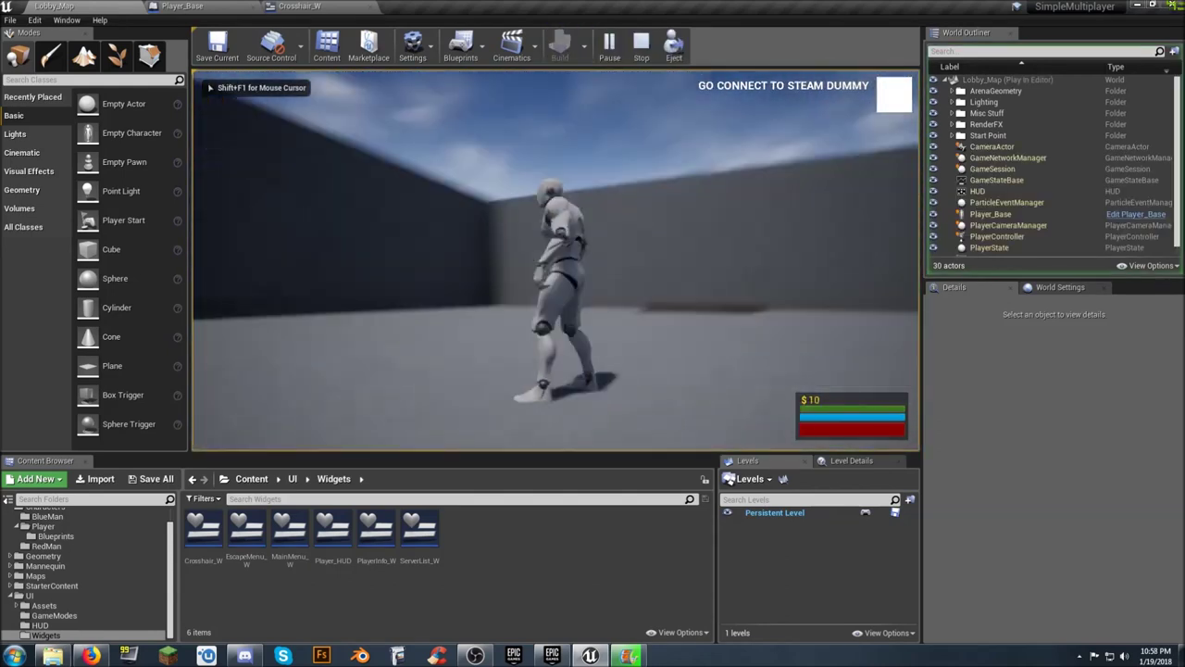
right_click(556, 260)
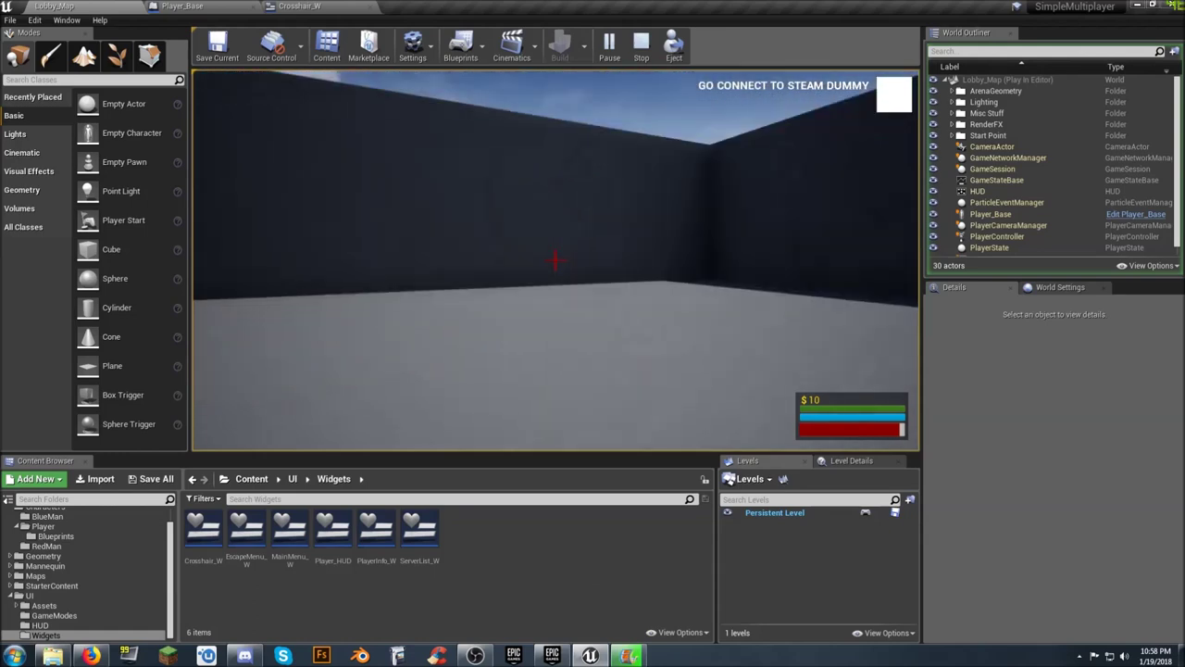
key("w")
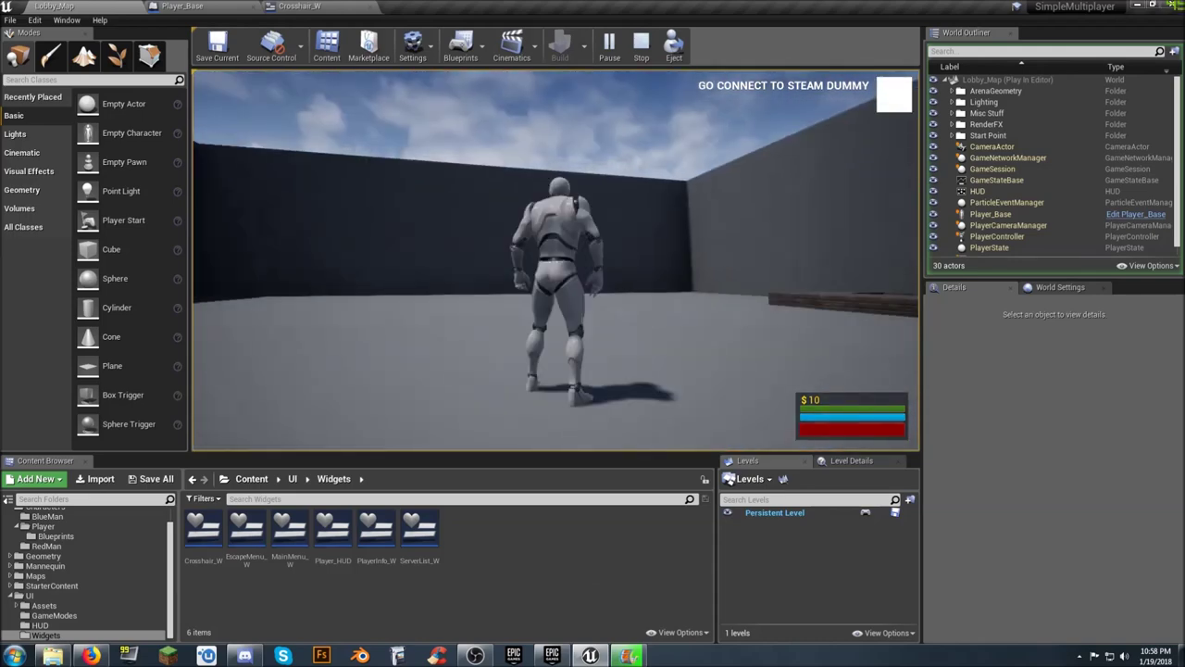
key("w")
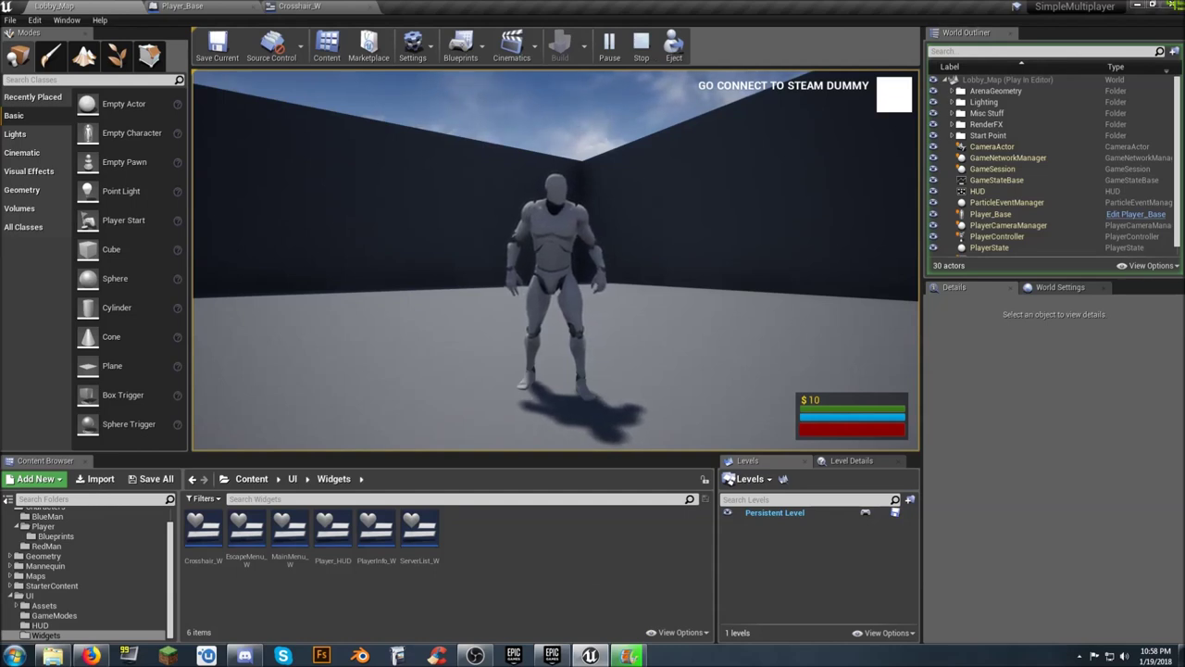
key("w")
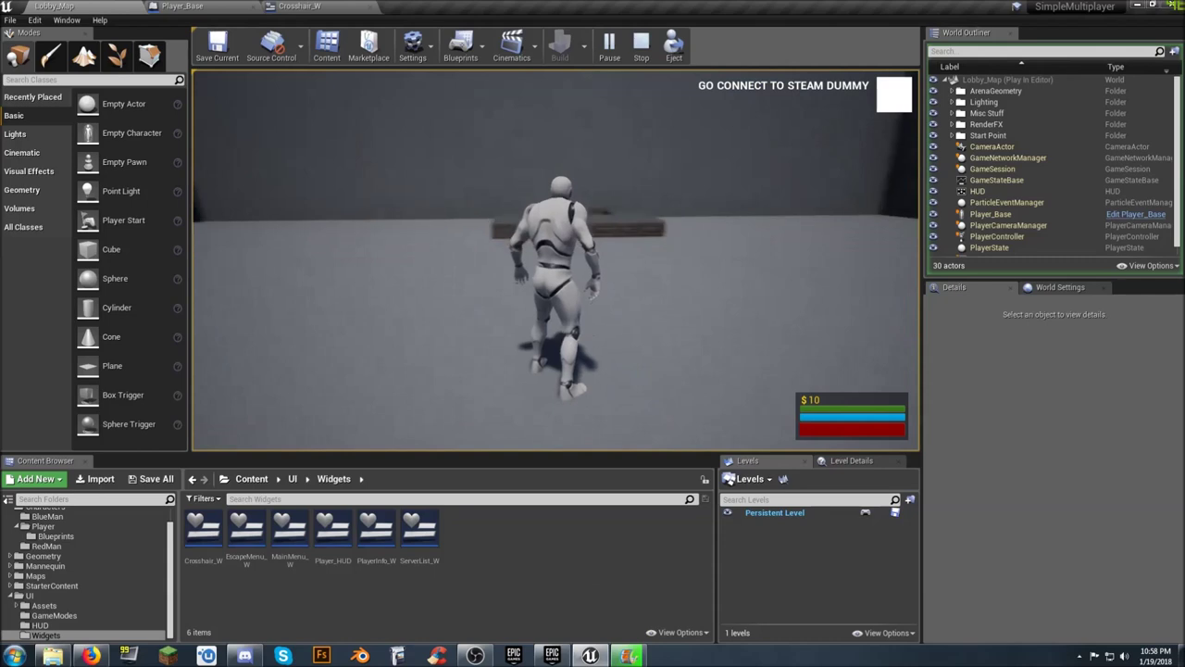
key("a")
key("s")
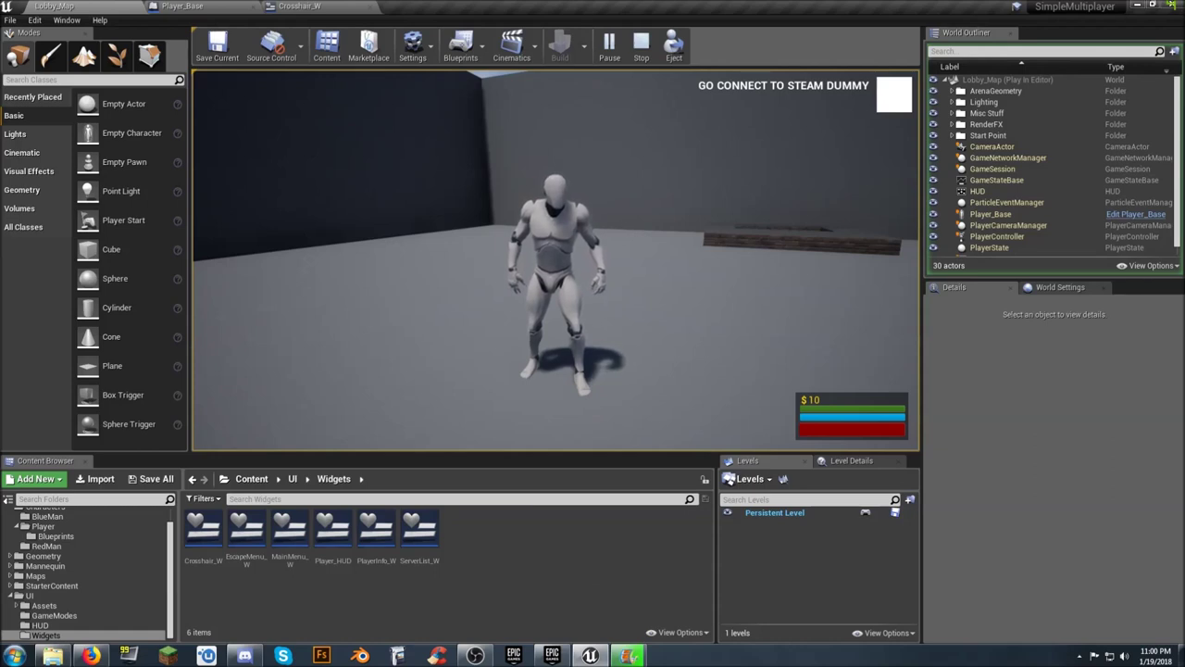
Run forward and toggle between the first-person crosshair view and third-person camera with V.
key("w")
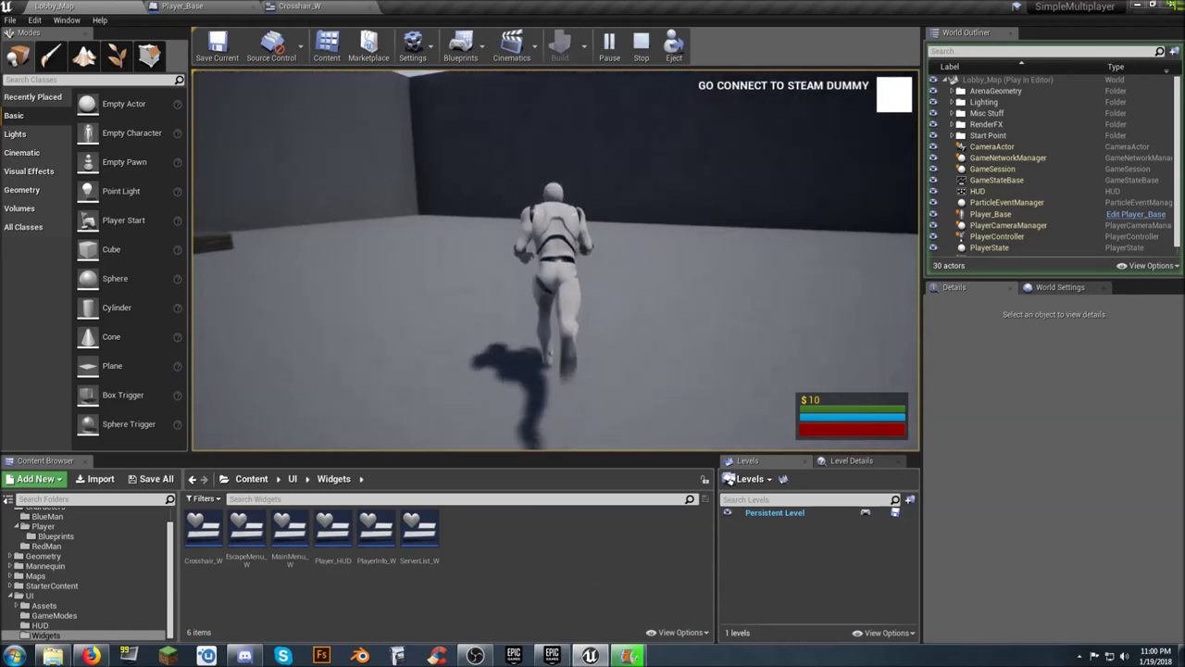
key("v")
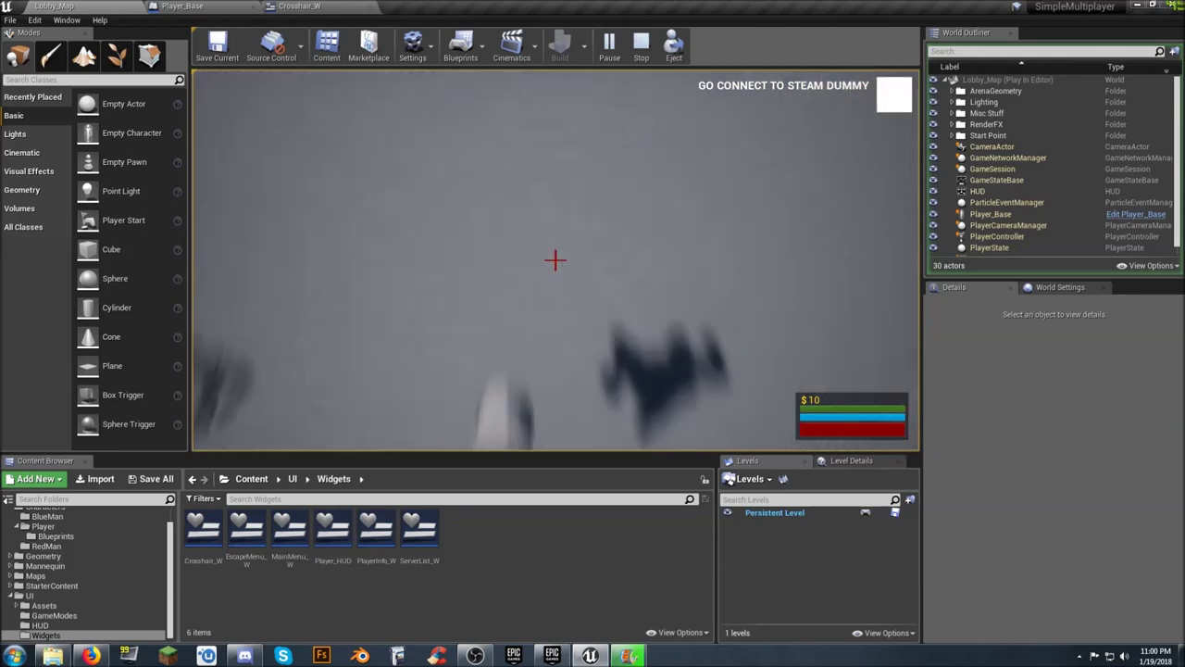
key("v")
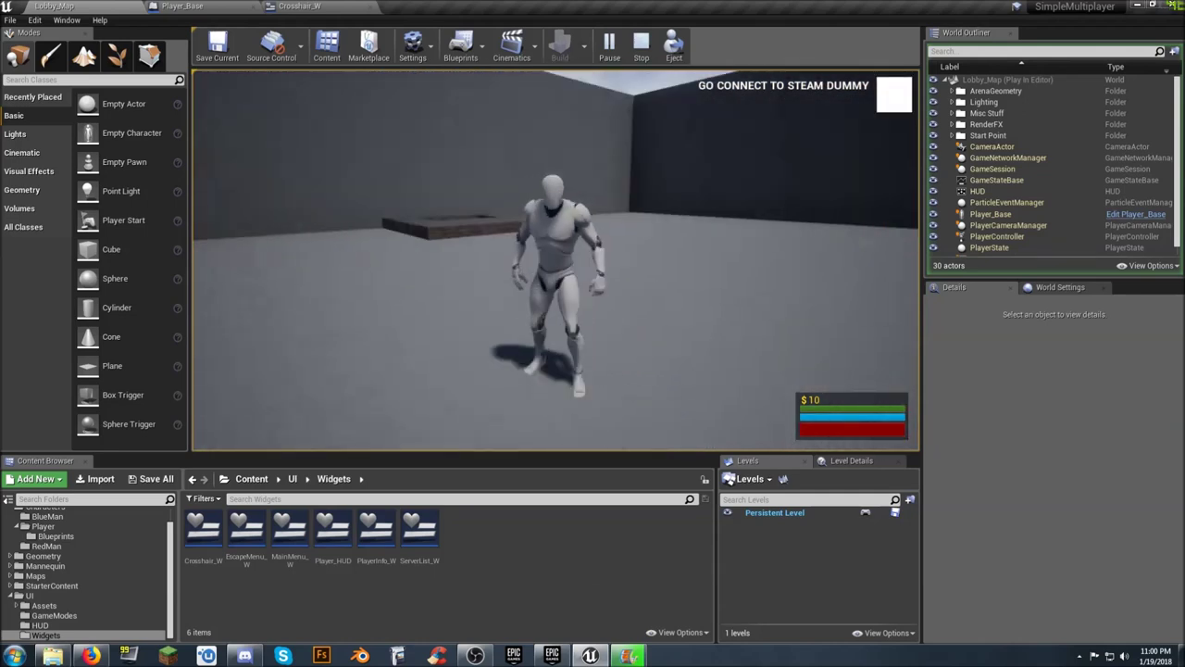